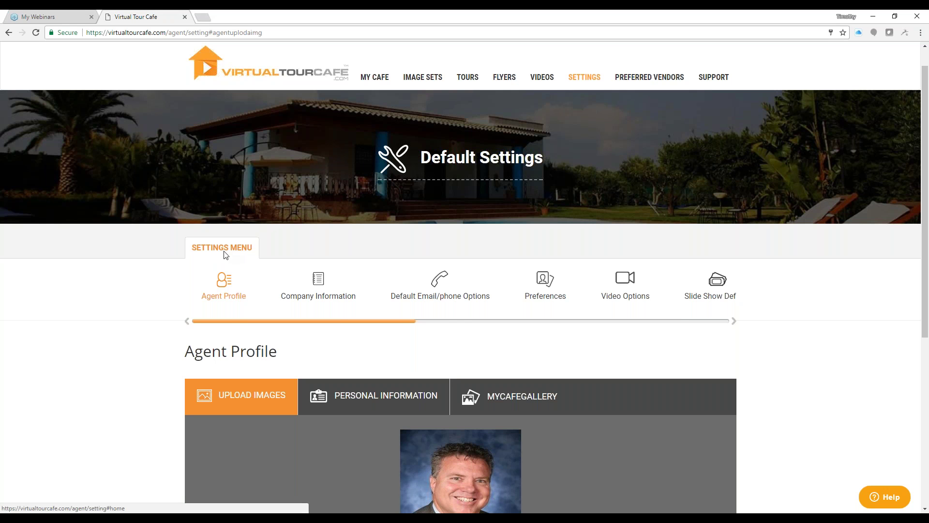
Look through all the categories of the settings menu, from Agent Profile through Add Newsletter Form
left_click_drag(253, 325, 591, 330)
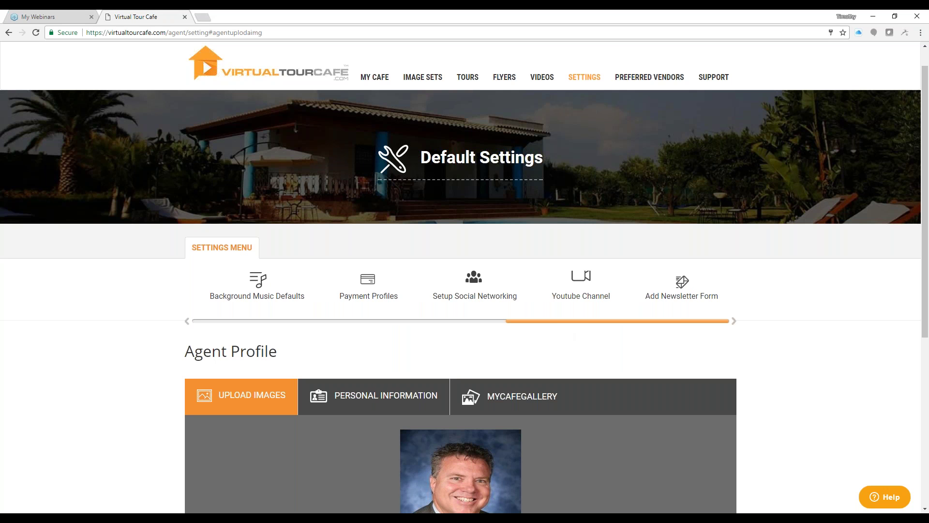
left_click_drag(567, 326, 508, 325)
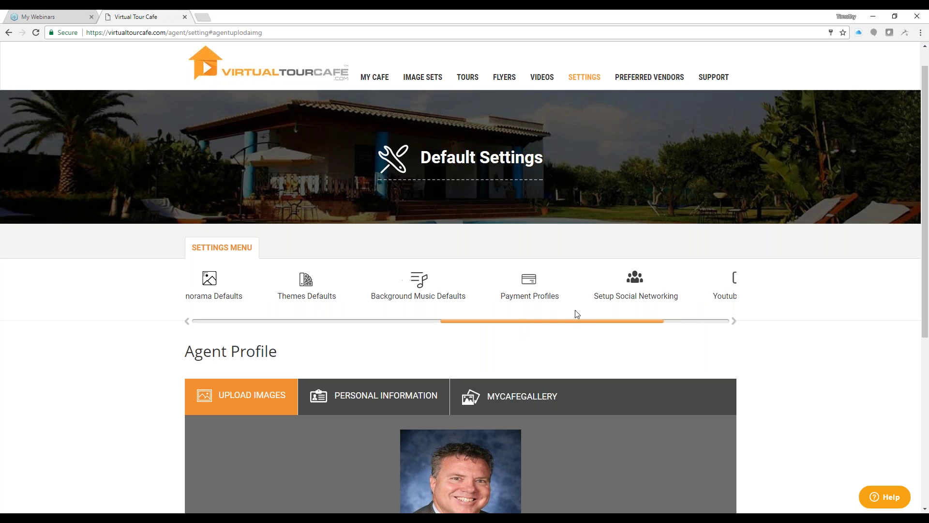
left_click_drag(567, 325, 540, 325)
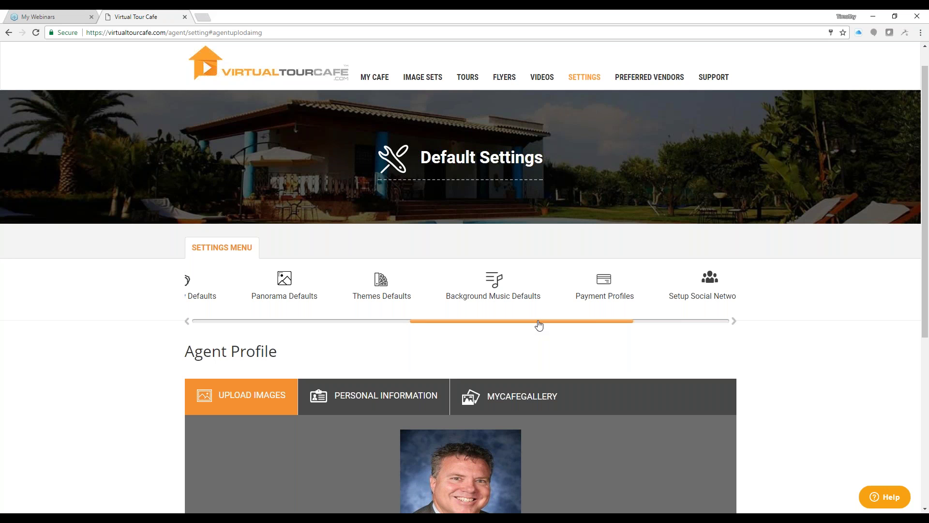
left_click_drag(540, 325, 483, 326)
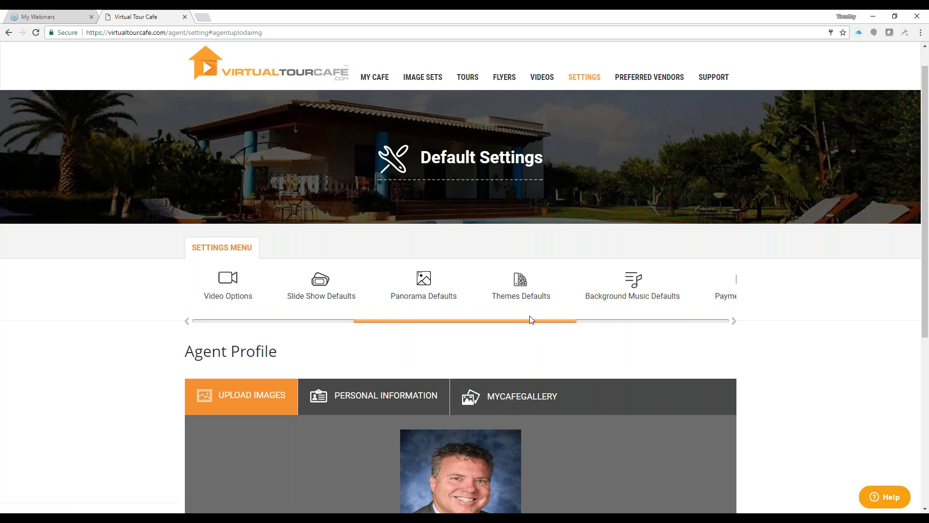
left_click_drag(515, 322, 320, 319)
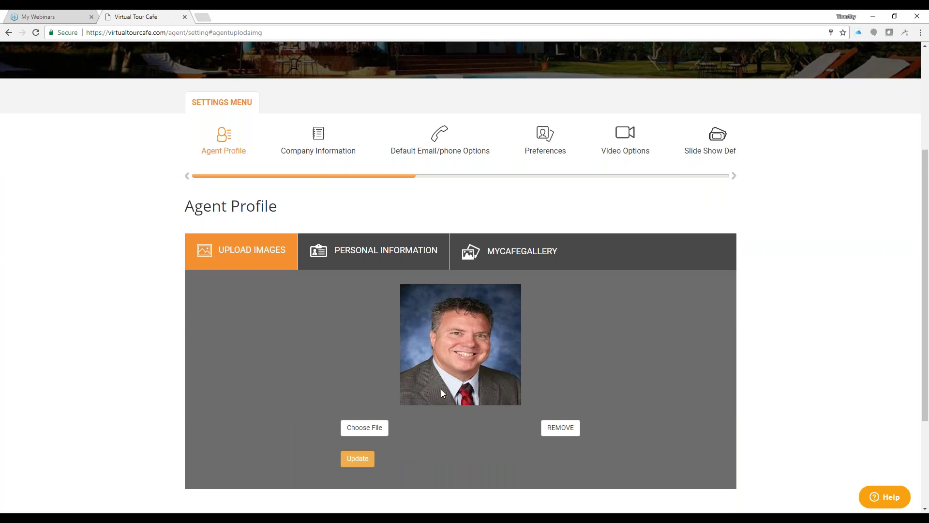
Review the personal information in the agent profile, including the Auto Tour and Update Images switches, and submit the update
left_click(382, 254)
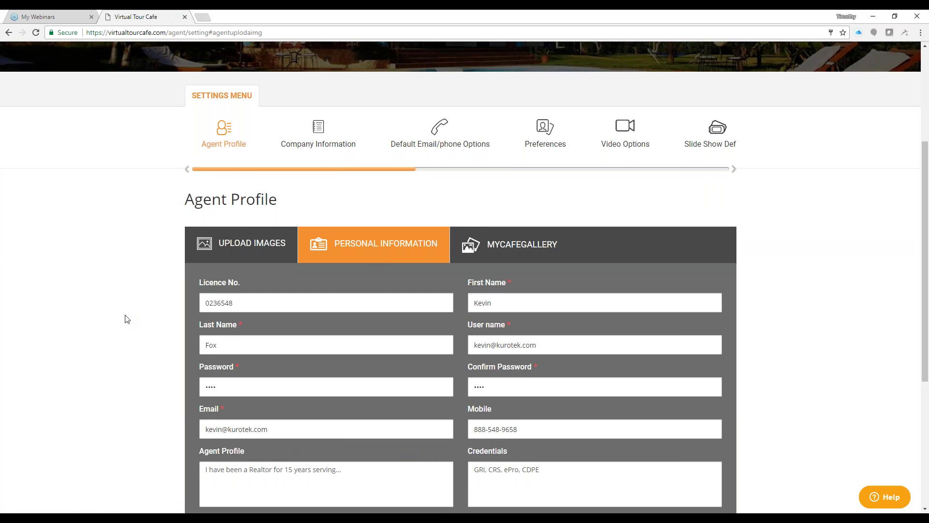
scroll(127, 319, "down", 2)
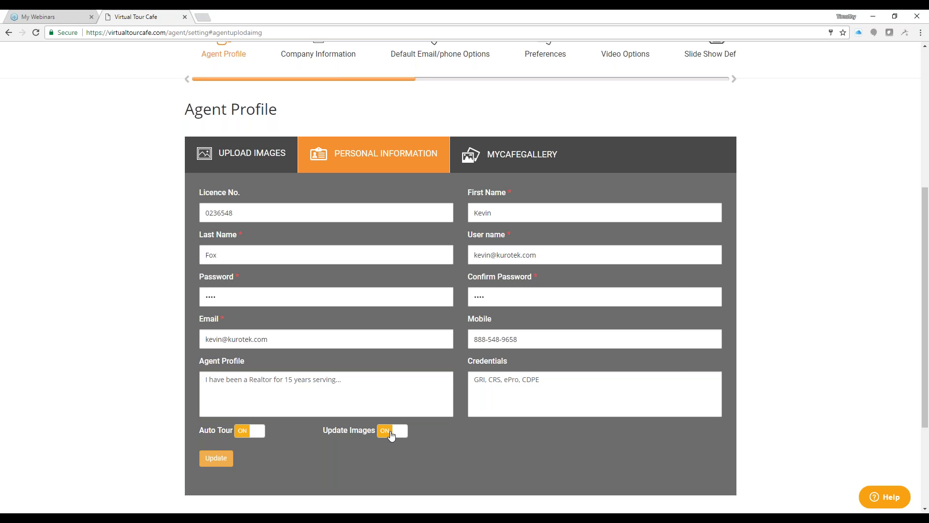
left_click(219, 459)
Examine the agent's MyCafeGallery settings: the active link, the editable link name and the inventory button code
left_click(525, 158)
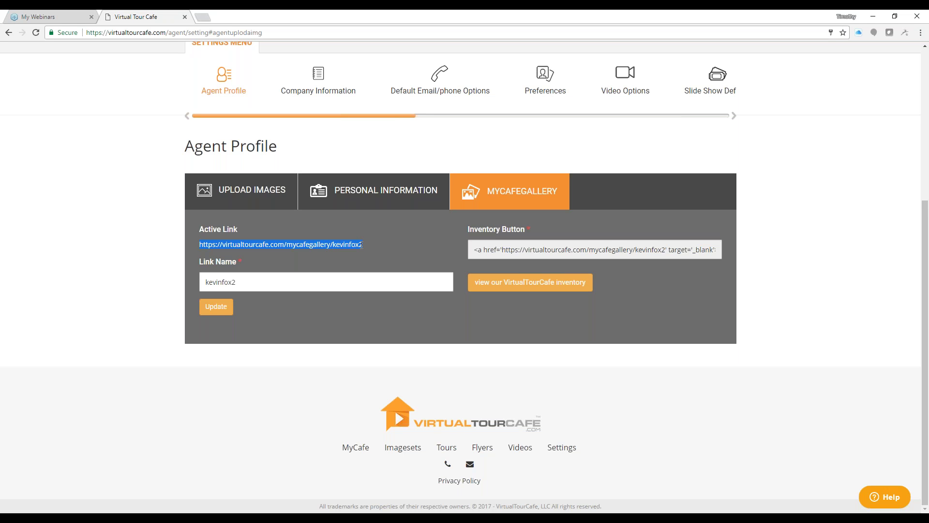
left_click(265, 284)
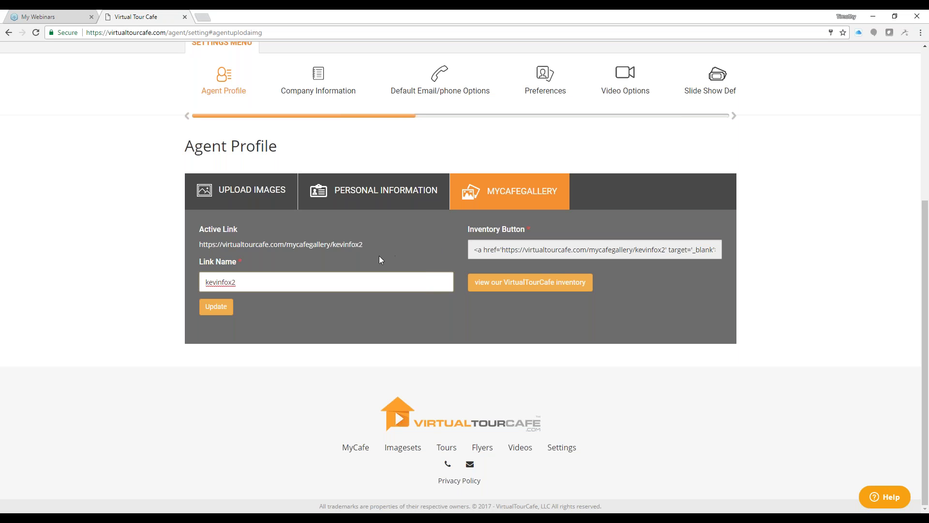
Open the company information settings and look through the preset company logos without changing the selection
scroll(365, 239, "up", 1)
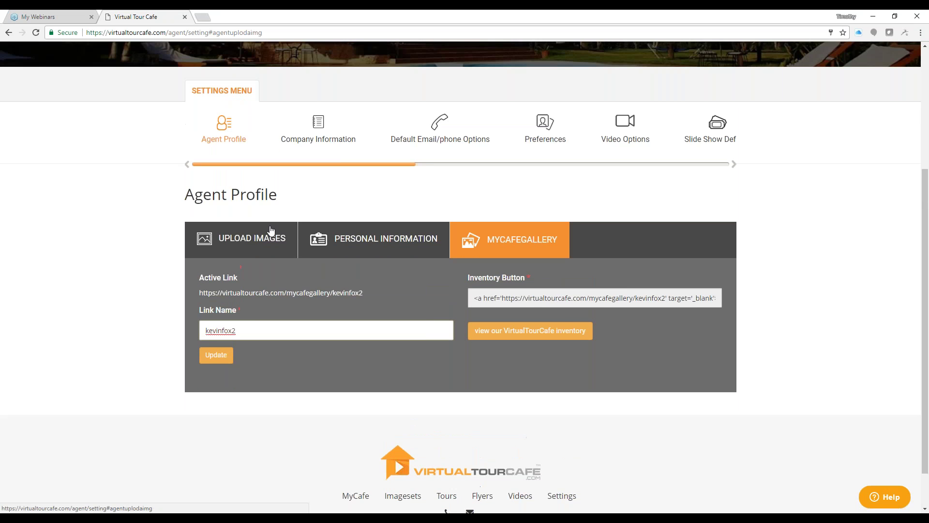
scroll(302, 266, "up", 2)
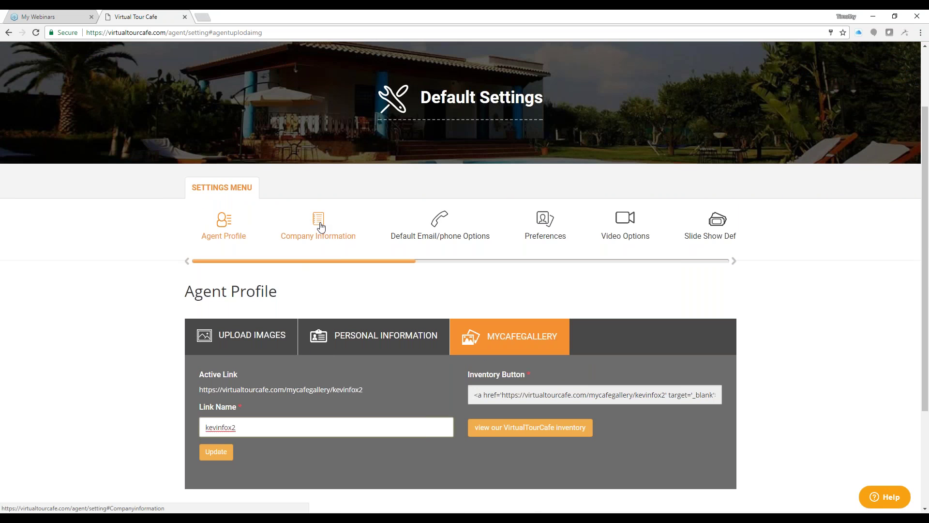
left_click(319, 226)
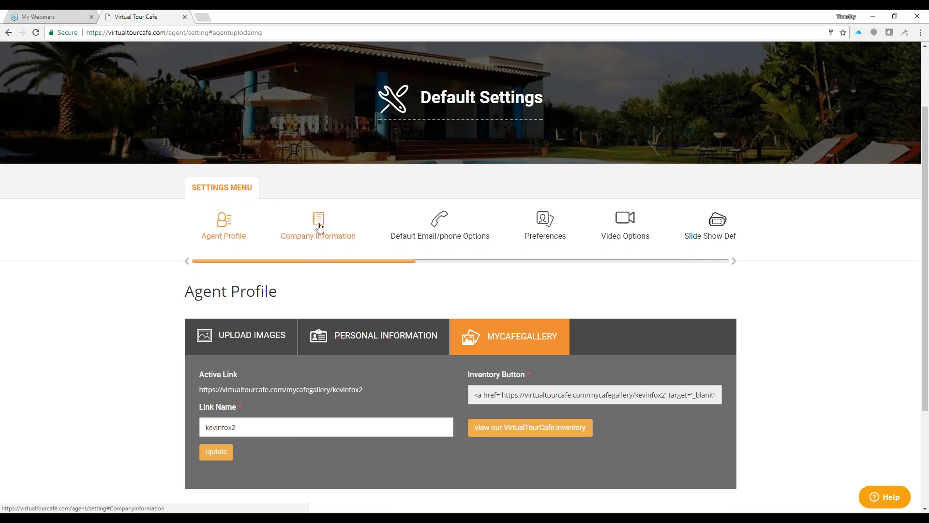
scroll(191, 371, "down", 2)
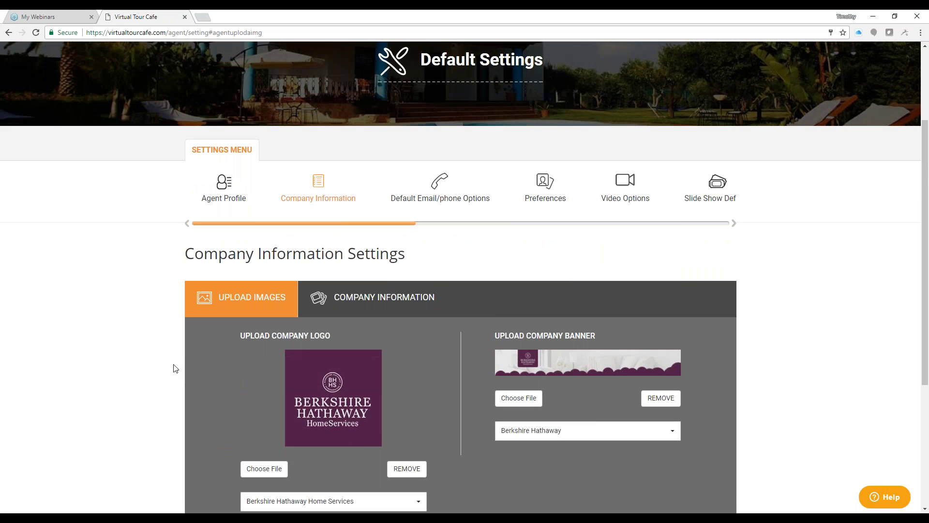
scroll(213, 368, "down", 2)
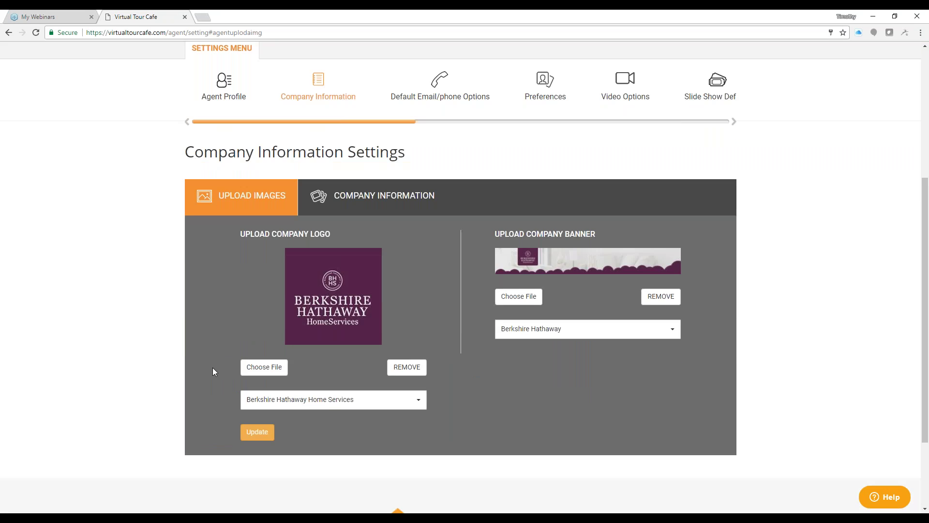
left_click(419, 349)
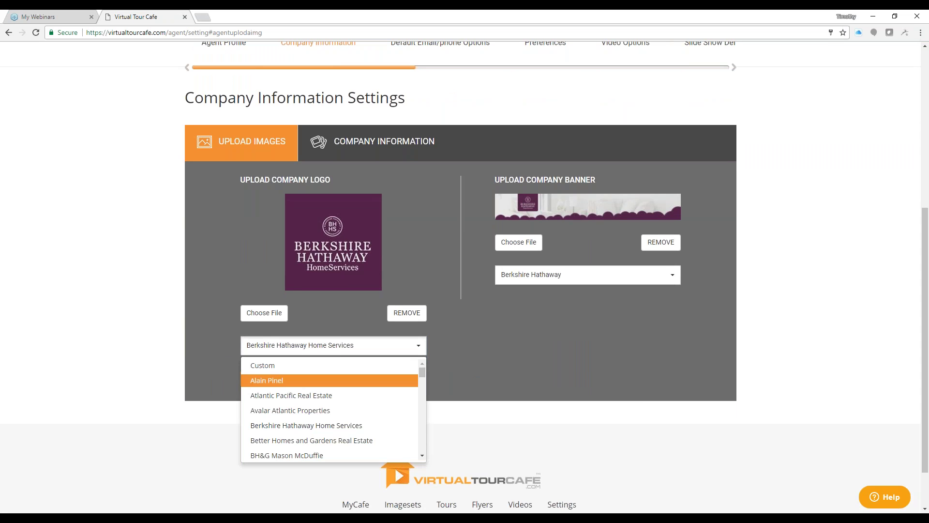
mouse_move(423, 372)
left_mouse_down()
mouse_move(423, 419)
mouse_move(423, 367)
left_mouse_up()
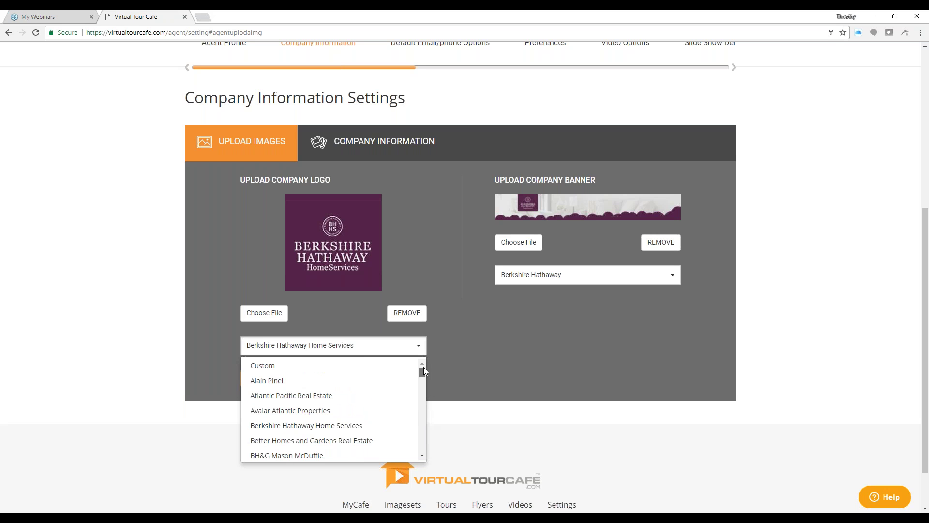
left_click(458, 349)
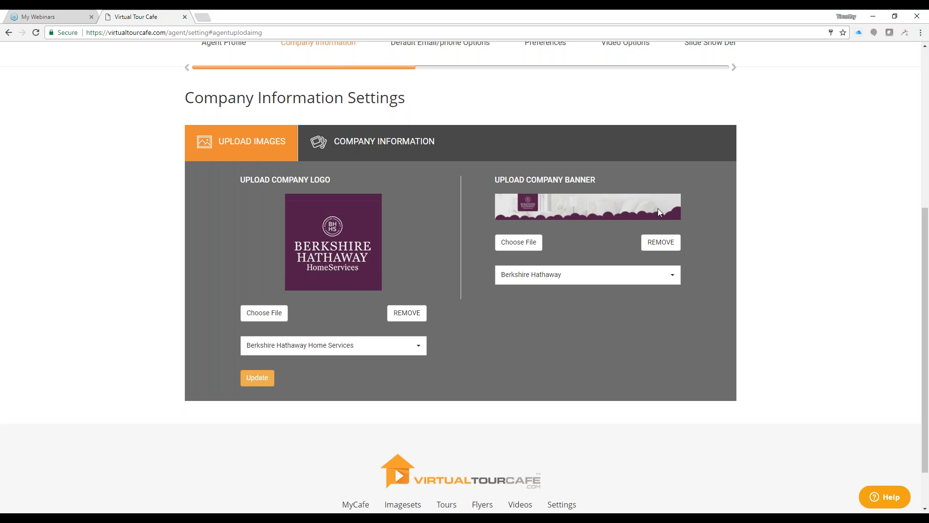
Look through the preset company banners and leave the Berkshire Hathaway banner selected
left_click(672, 276)
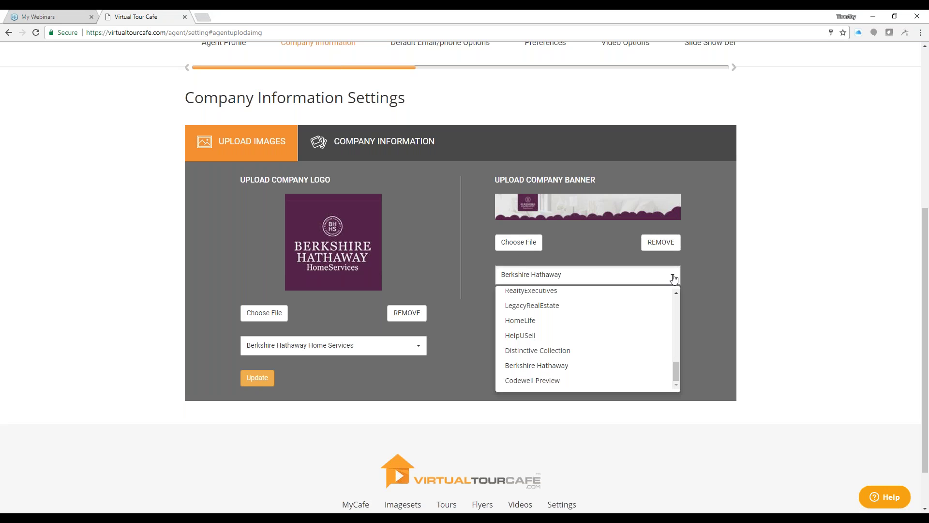
left_click_drag(676, 368, 676, 300)
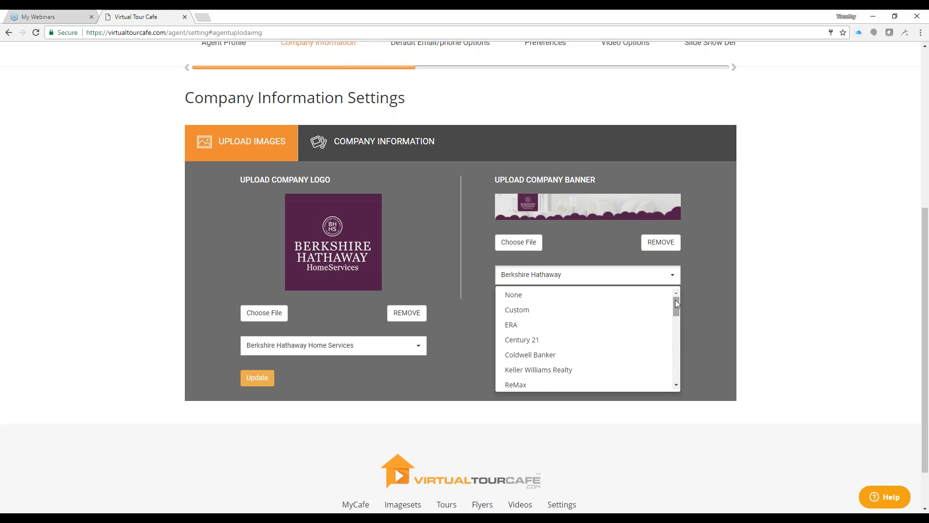
left_click(696, 265)
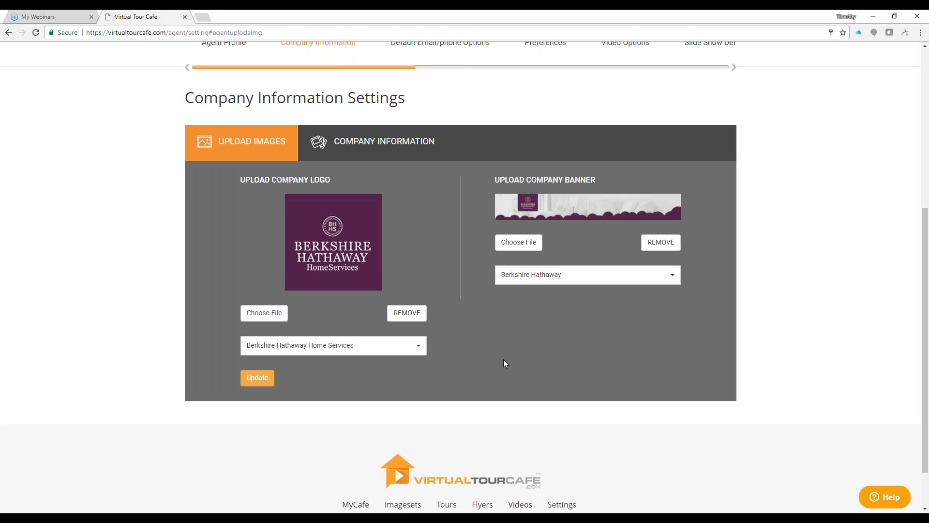
Examine the company details form, including company, country, state, address, office phone and website
scroll(504, 358, "up", 2)
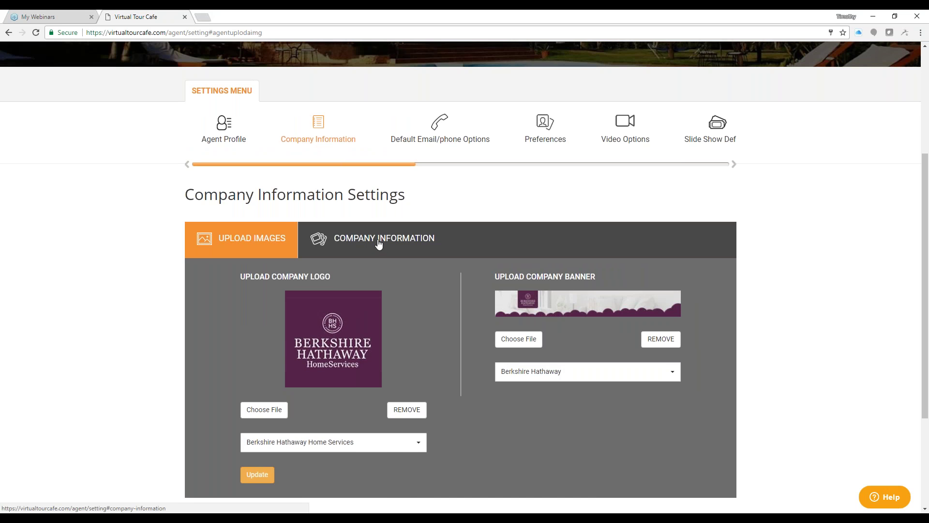
left_click(380, 244)
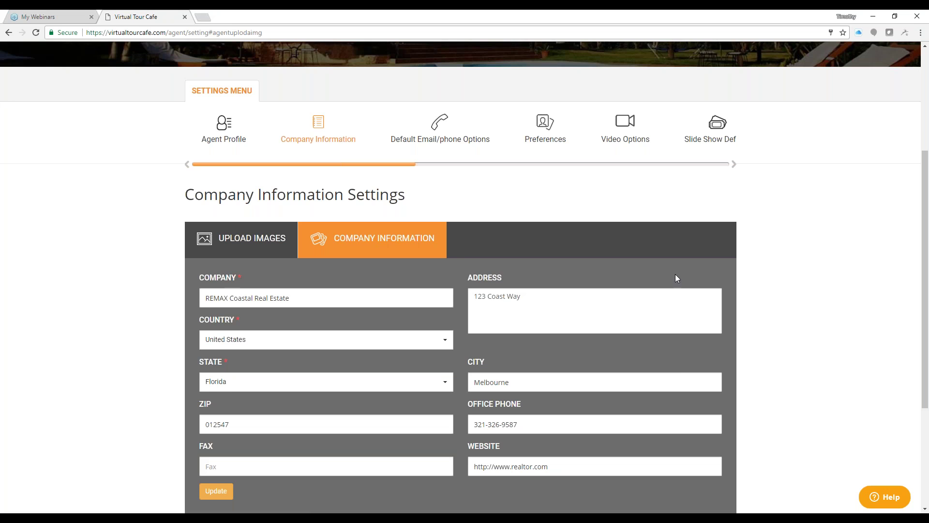
scroll(675, 277, "down", 1)
scroll(677, 277, "down", 2)
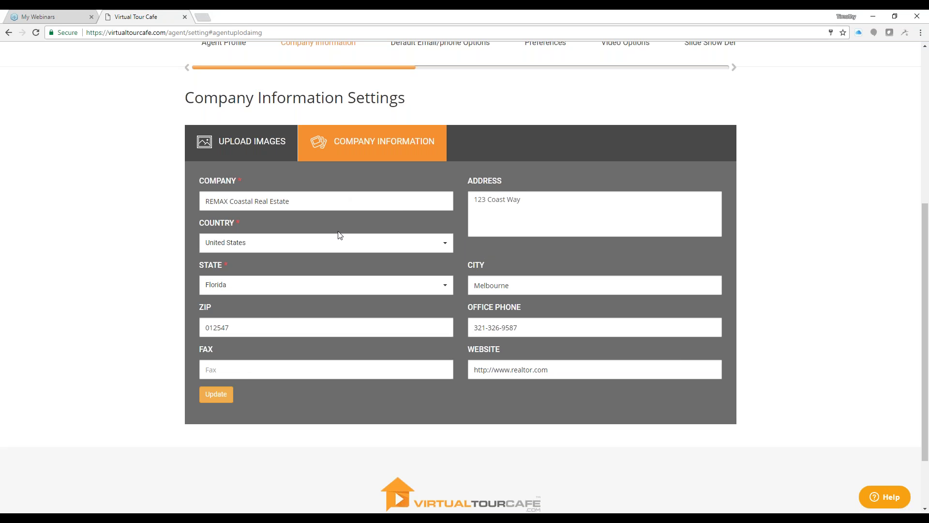
Open the default email/phone options and examine the switches that show or hide the email address per service
scroll(392, 193, "up", 1)
scroll(433, 266, "up", 2)
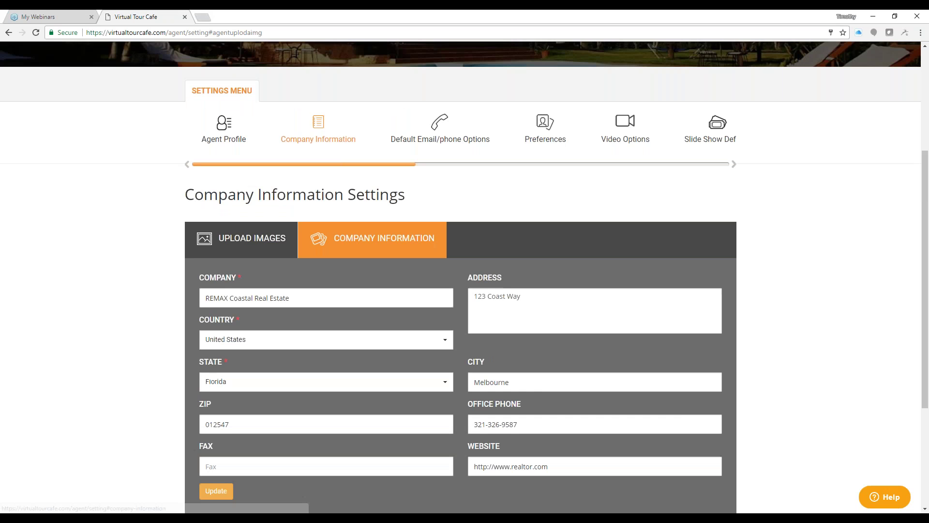
scroll(433, 265, "up", 1)
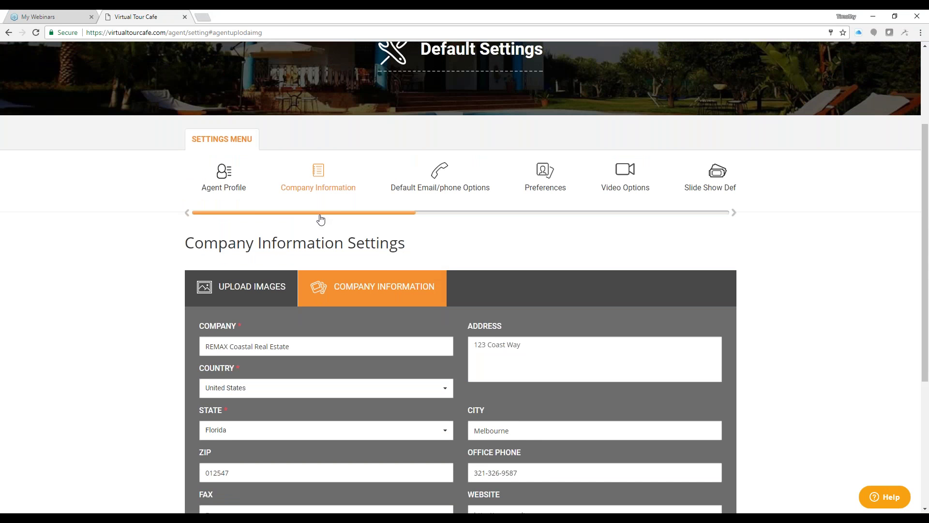
left_click_drag(313, 216, 374, 212)
scroll(514, 239, "up", 2)
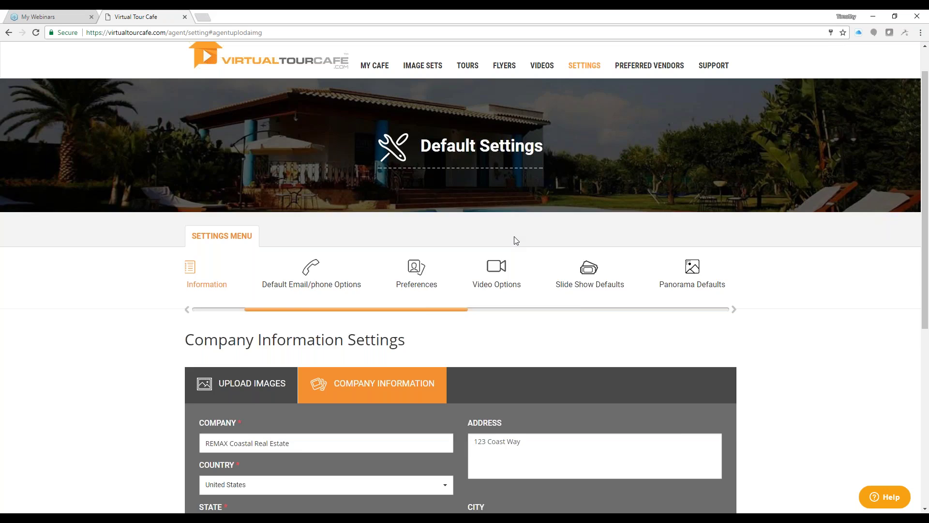
scroll(516, 241, "up", 1)
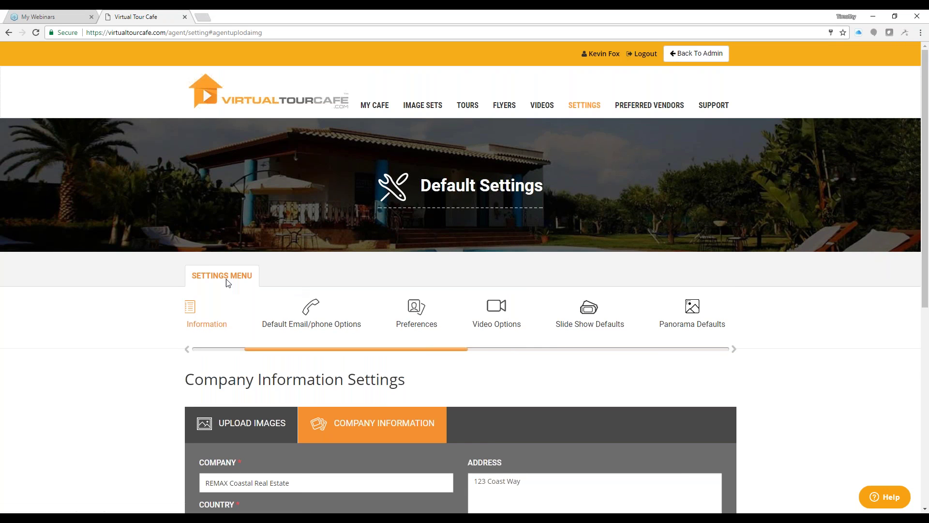
left_click(310, 317)
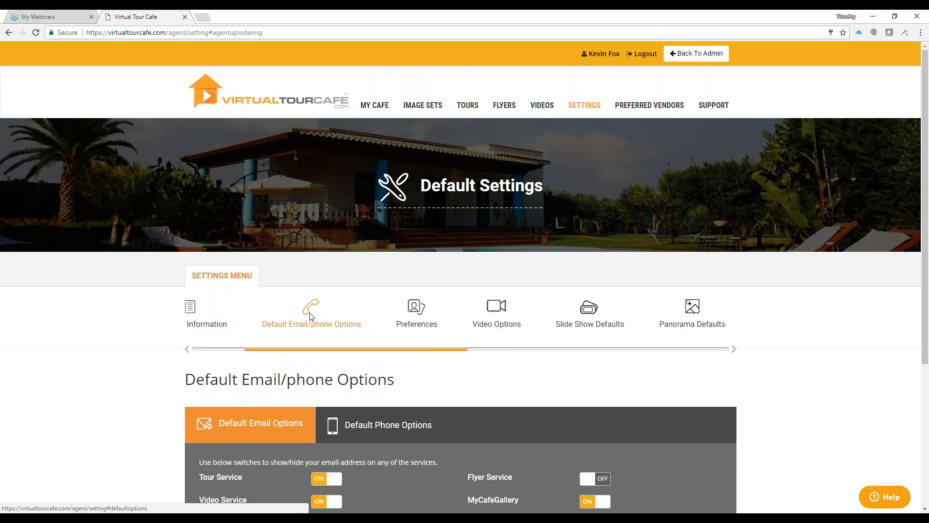
scroll(146, 363, "down", 3)
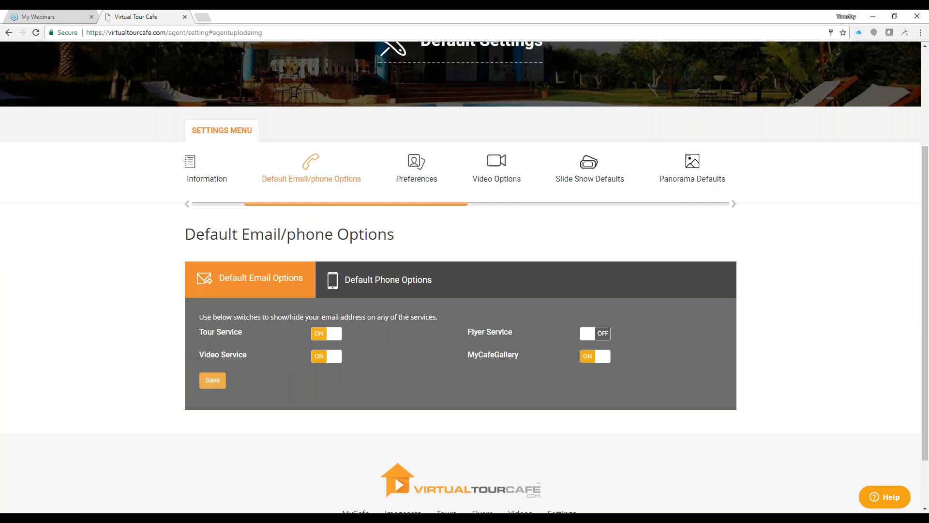
Compare the default phone options with the default email options, and check which phone number types are used
left_click(349, 285)
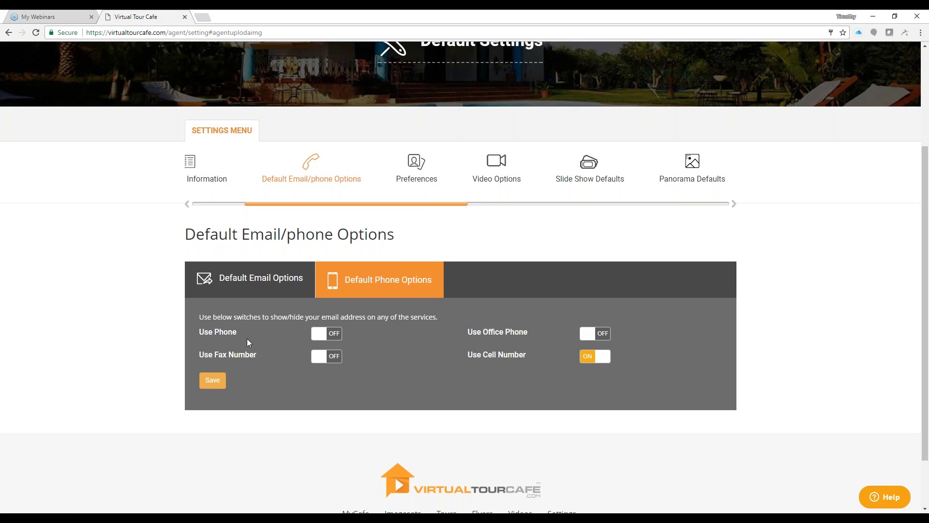
left_click(263, 282)
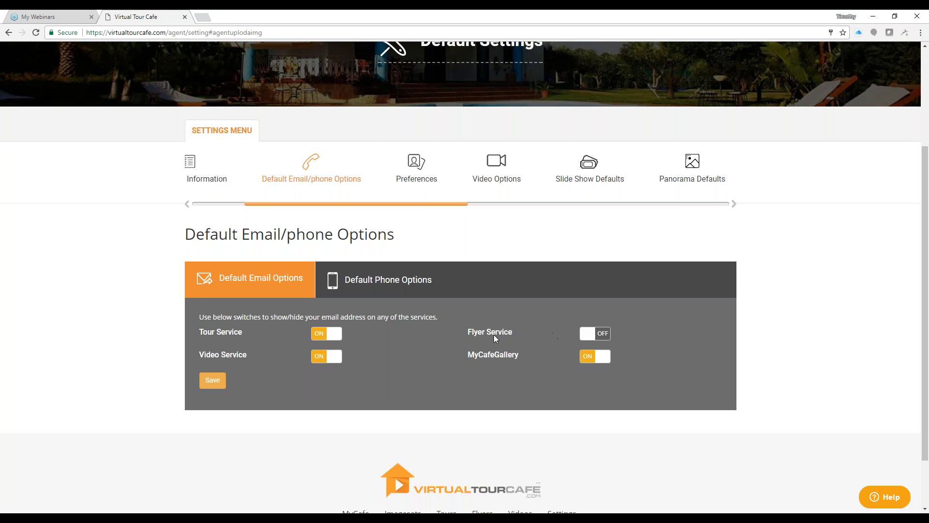
left_click(388, 286)
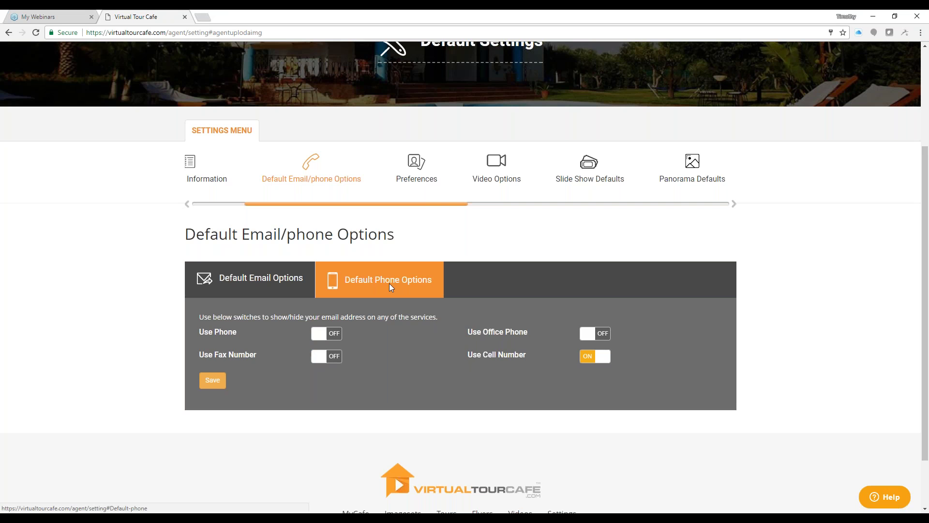
scroll(422, 293, "up", 1)
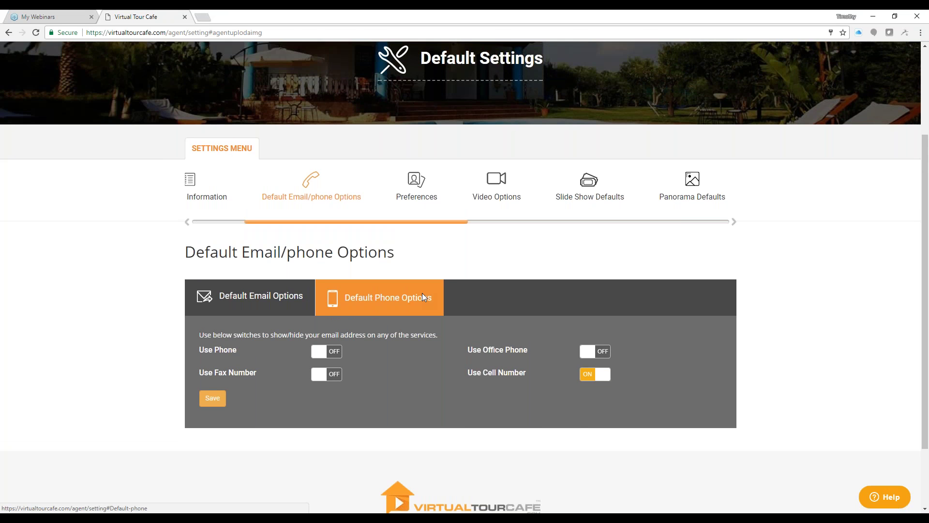
scroll(422, 293, "up", 2)
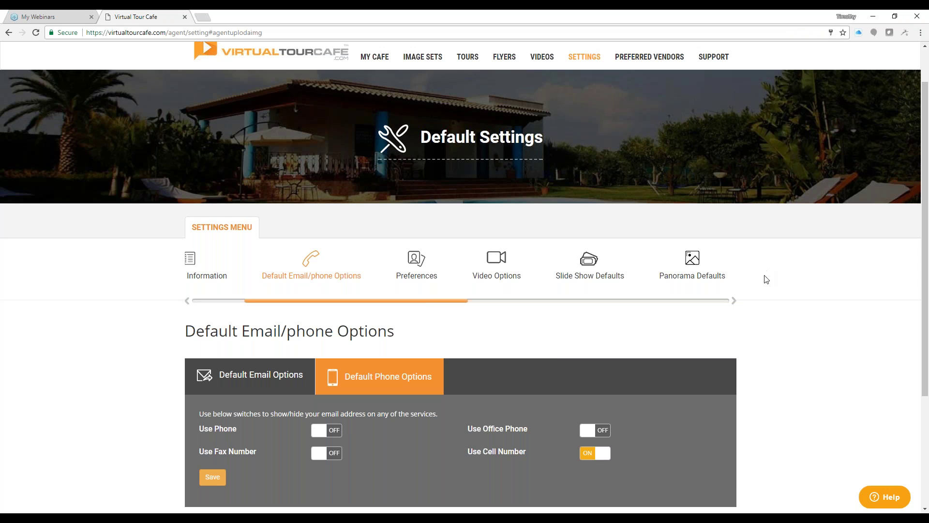
scroll(557, 334, "down", 1)
scroll(556, 330, "down", 3)
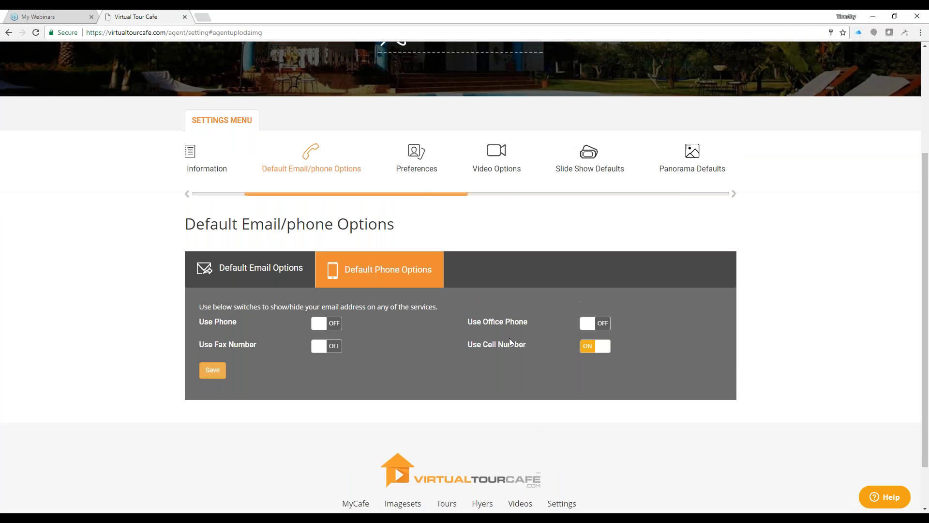
Open the image preferences and check the default brightness, contrast and lightness settings beside the sample house photo
left_click(419, 171)
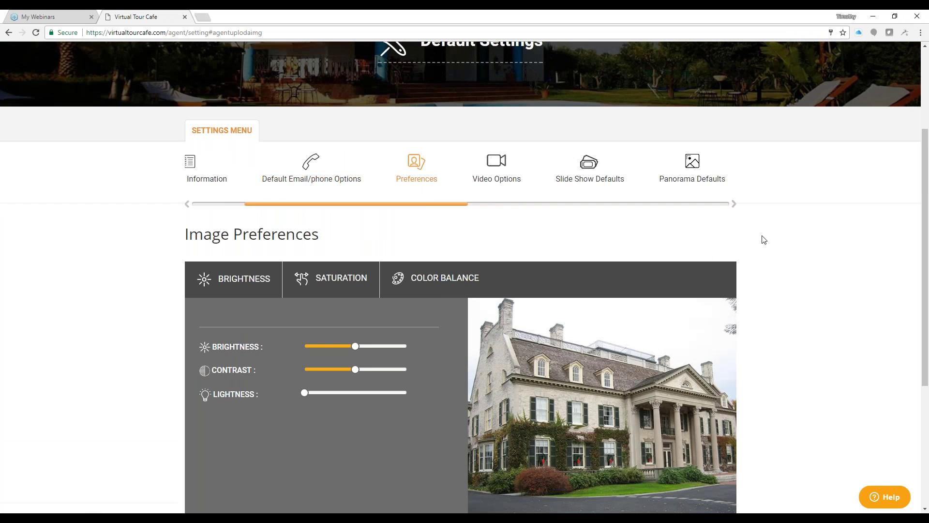
scroll(776, 242, "up", 2)
scroll(778, 245, "up", 1)
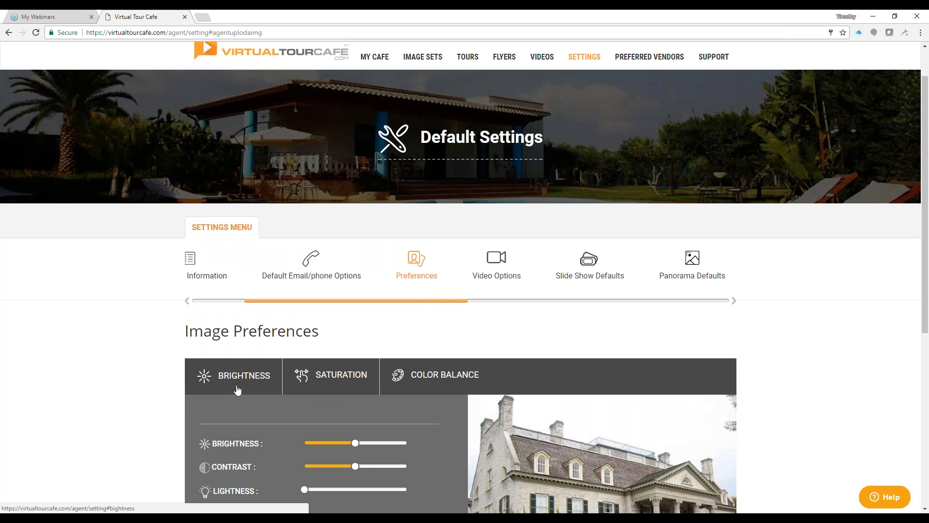
scroll(778, 373, "down", 1)
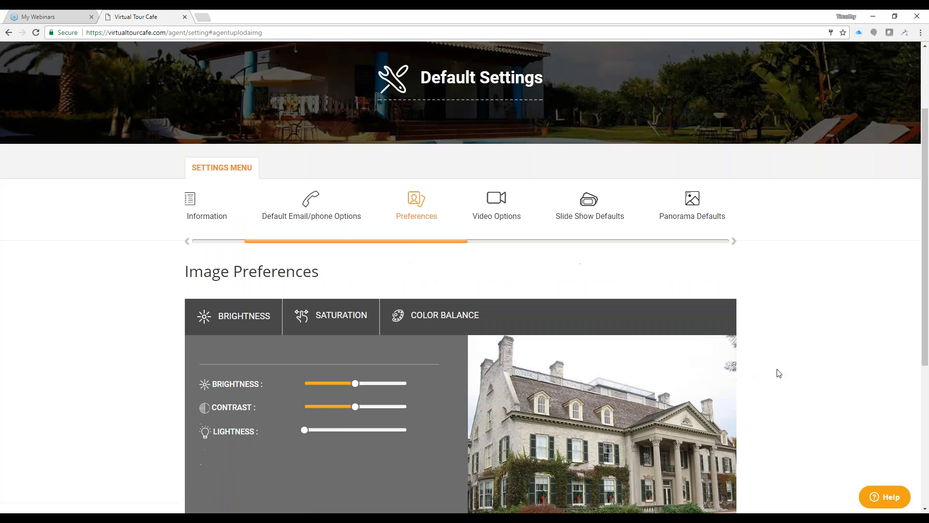
scroll(779, 373, "down", 1)
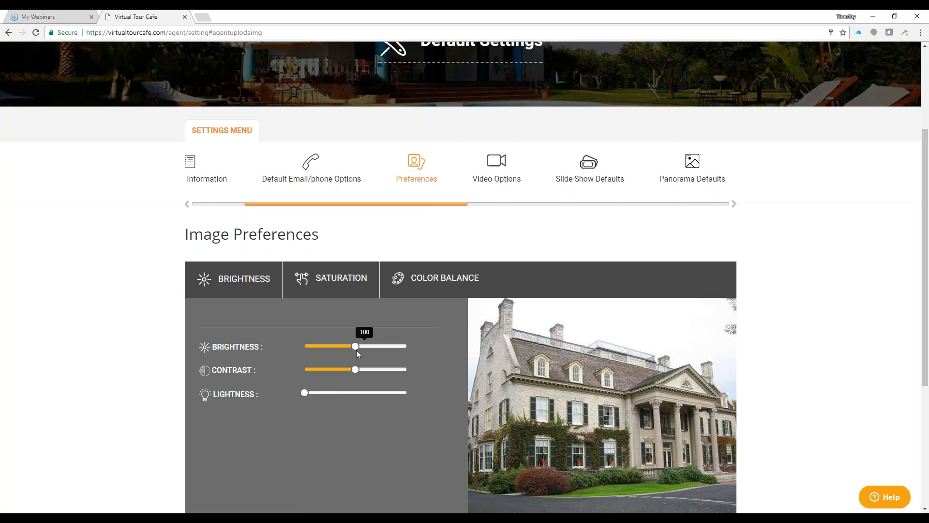
mouse_move(356, 362)
scroll(155, 334, "down", 1)
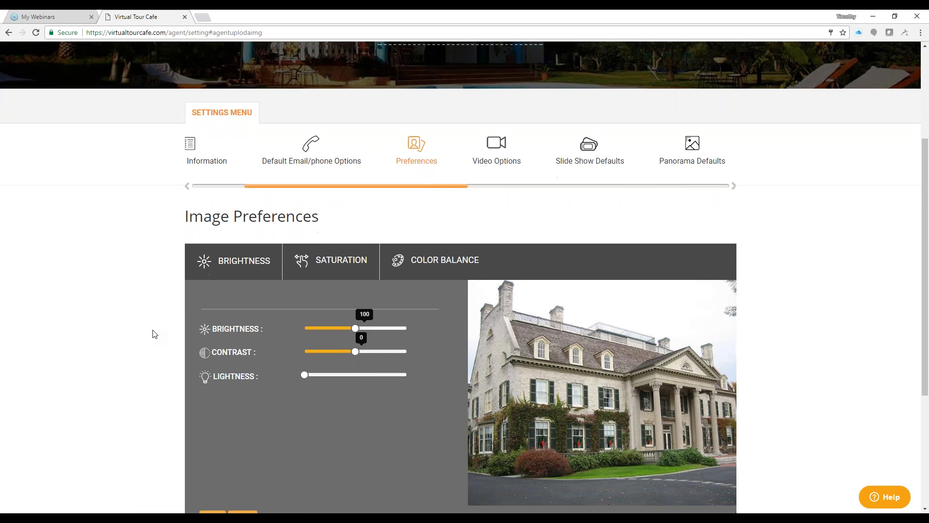
scroll(155, 334, "down", 1)
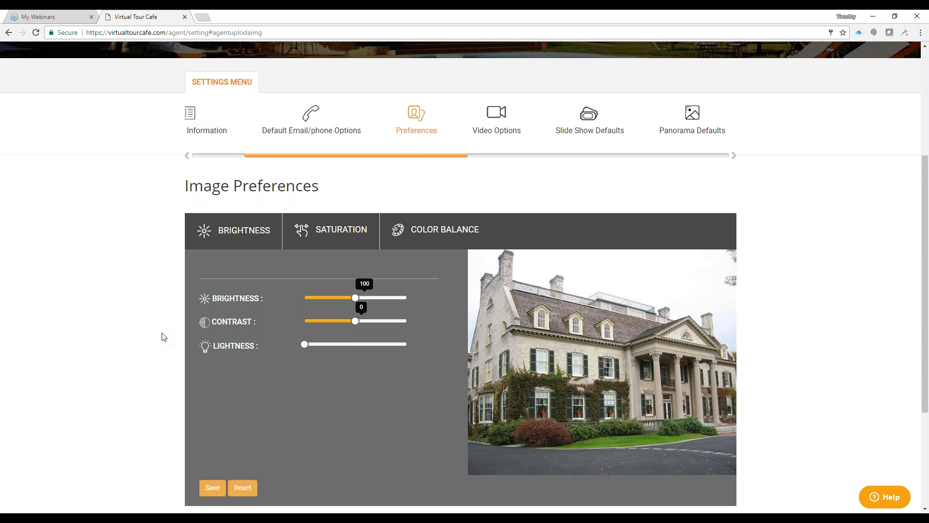
scroll(164, 336, "up", 1)
scroll(165, 335, "up", 1)
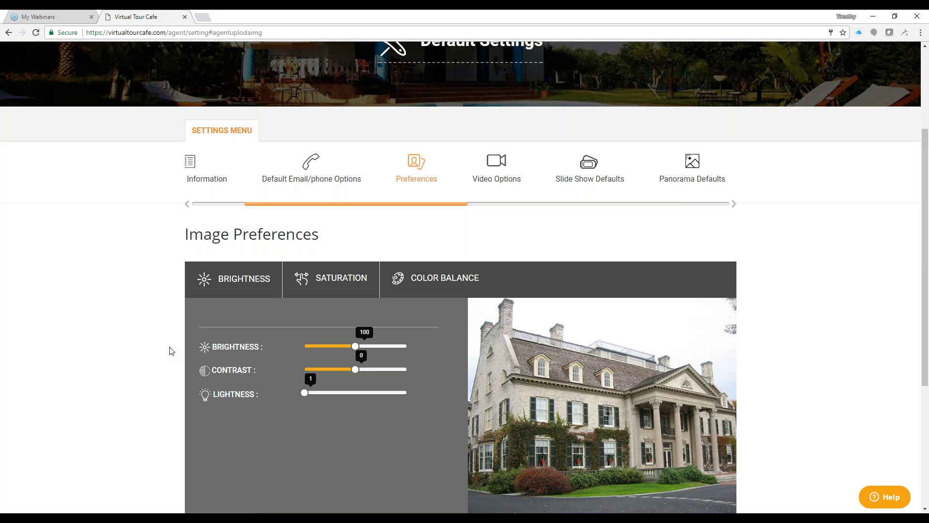
scroll(169, 352, "down", 1)
scroll(167, 360, "down", 1)
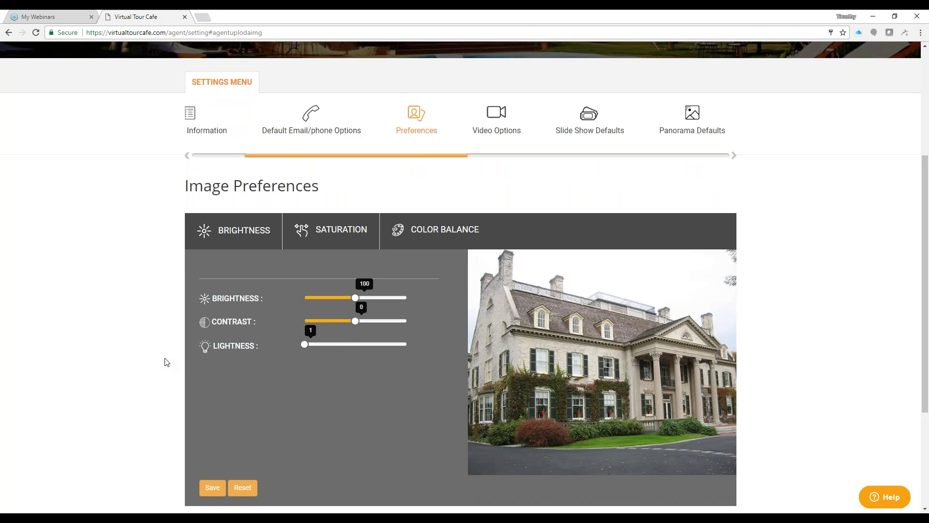
scroll(153, 362, "up", 1)
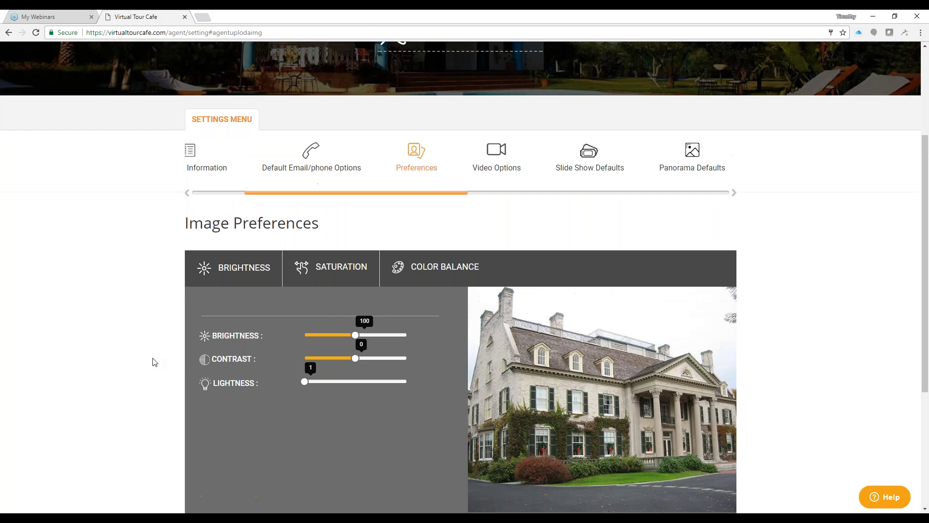
scroll(153, 362, "up", 2)
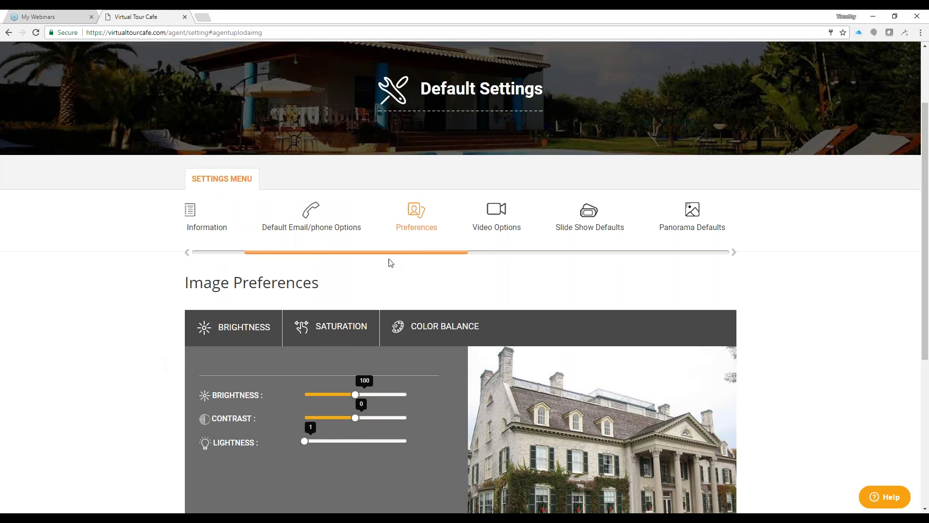
Open the themes defaults and look through the tour themes from Default Theme down to Berkshire Hathaway
left_click_drag(410, 252, 533, 259)
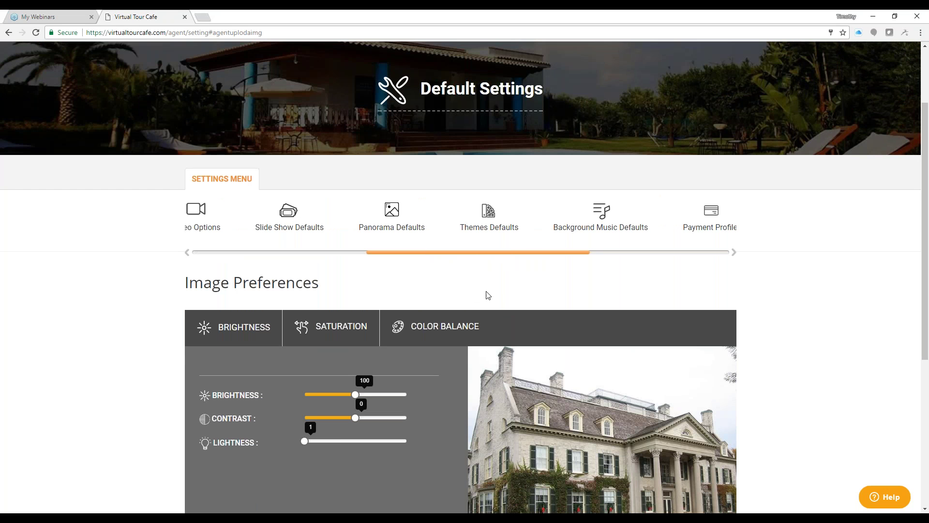
left_click(498, 234)
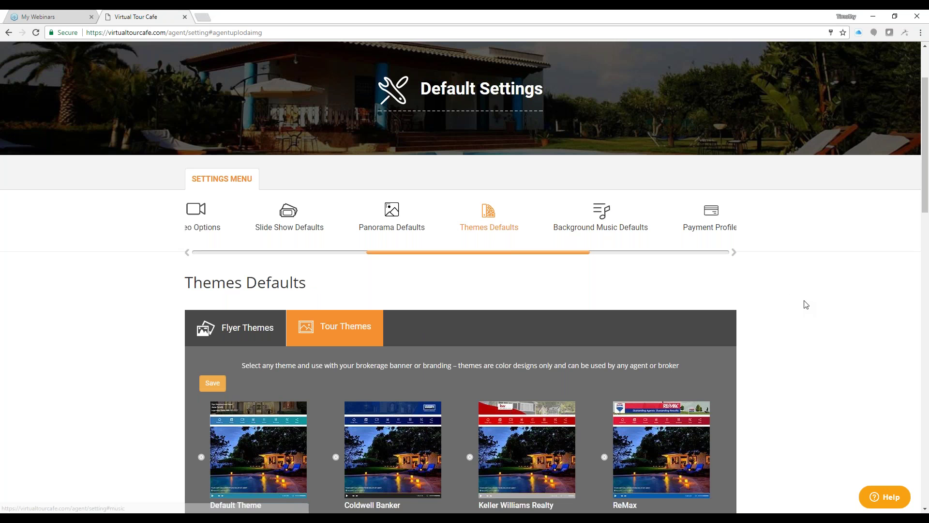
scroll(804, 309, "down", 2)
scroll(804, 309, "down", 1)
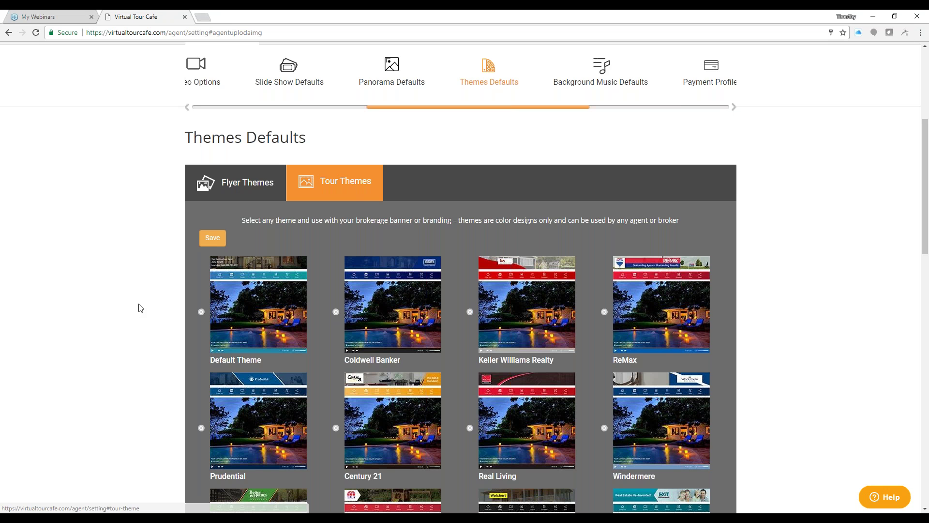
scroll(140, 308, "down", 1)
scroll(139, 308, "down", 7)
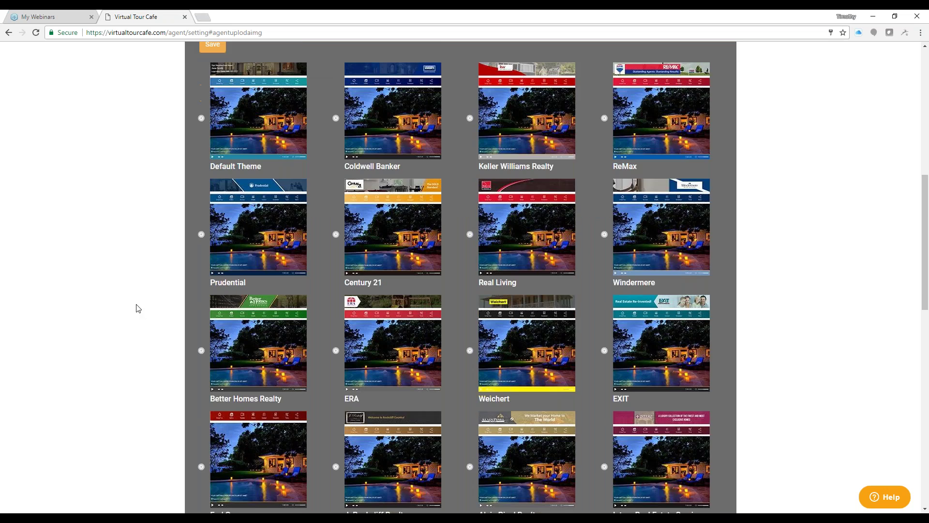
scroll(137, 310, "down", 3)
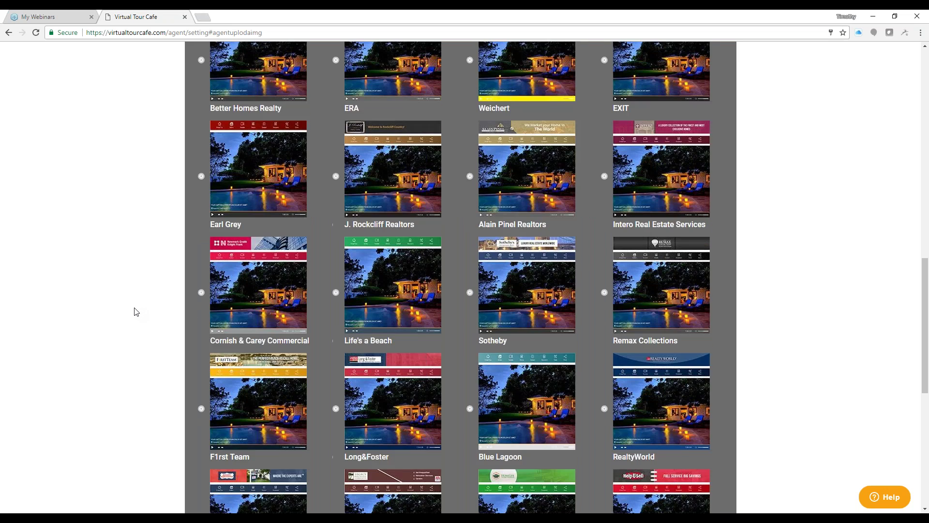
scroll(136, 311, "down", 4)
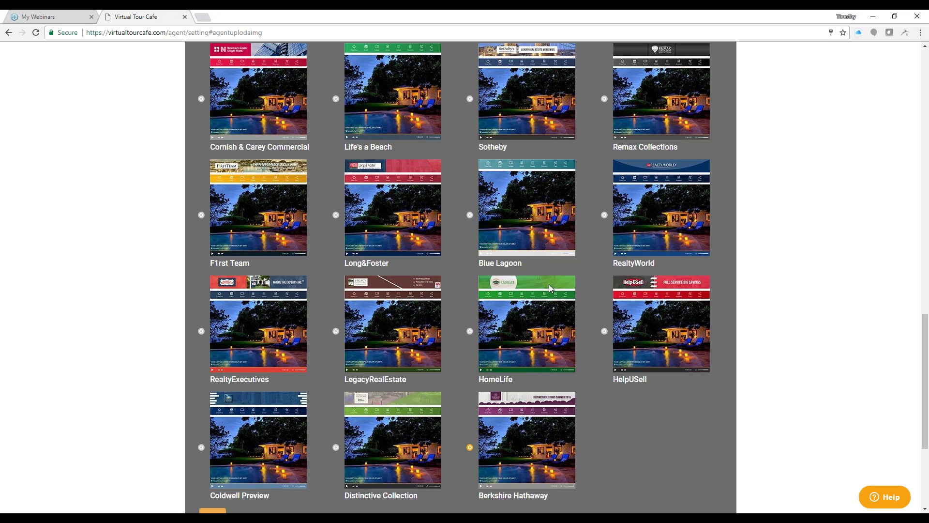
Go back up through the tour themes and compare the color designs of the other brokerages
scroll(550, 289, "up", 1)
scroll(550, 289, "up", 3)
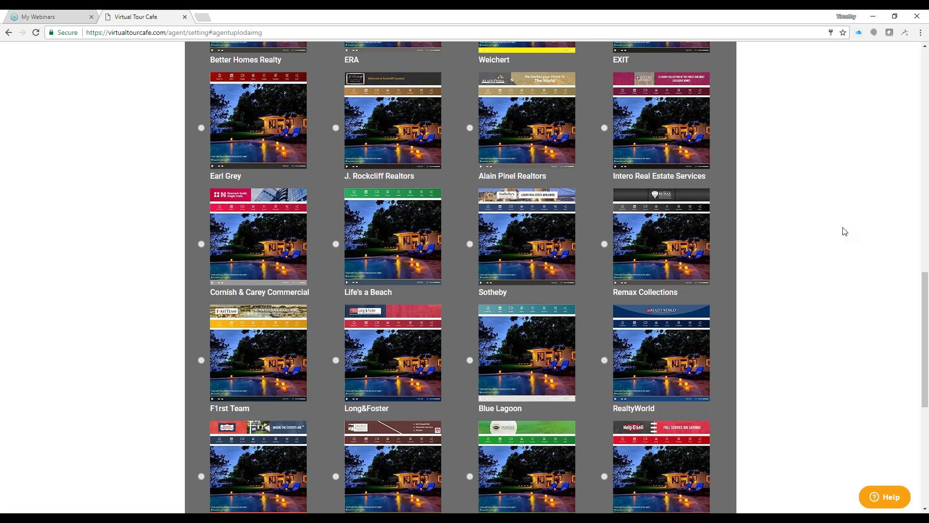
scroll(845, 231, "up", 5)
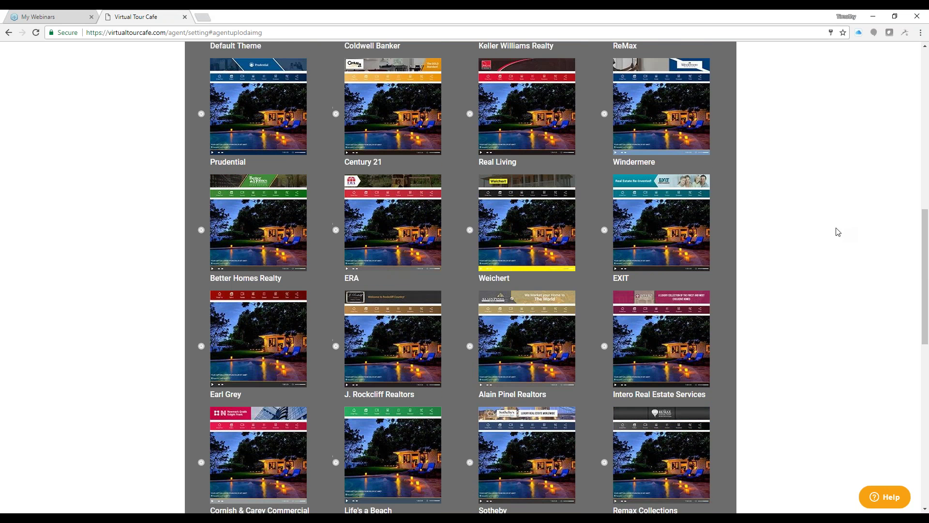
scroll(838, 232, "up", 1)
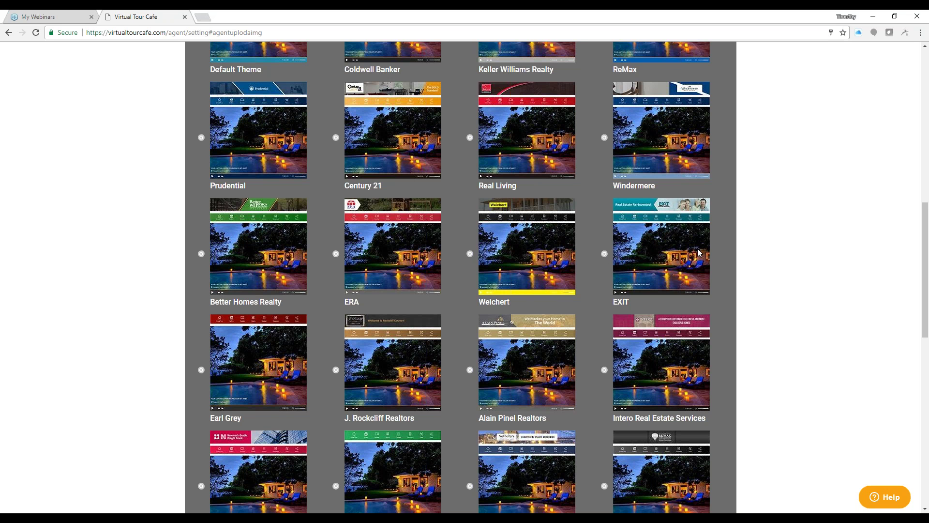
scroll(698, 252, "up", 1)
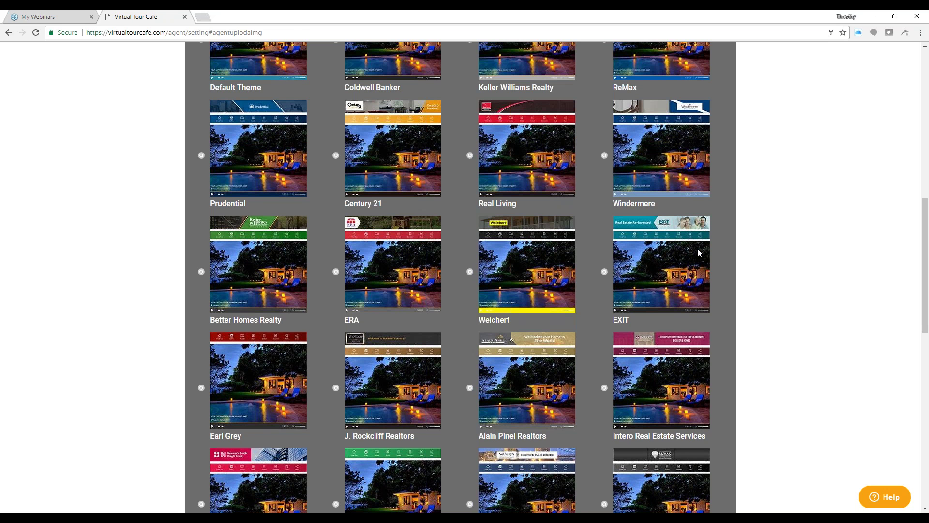
scroll(698, 248, "up", 5)
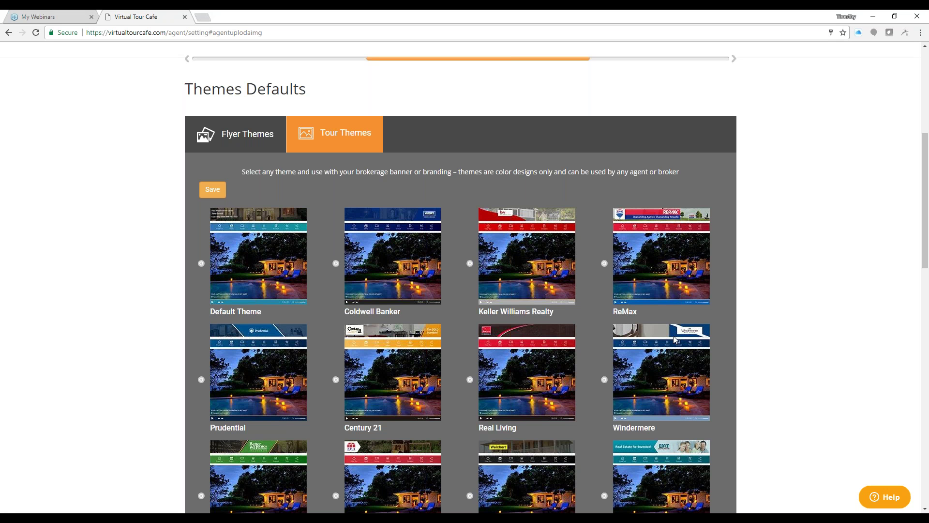
scroll(669, 344, "down", 1)
scroll(668, 345, "down", 1)
scroll(252, 189, "up", 2)
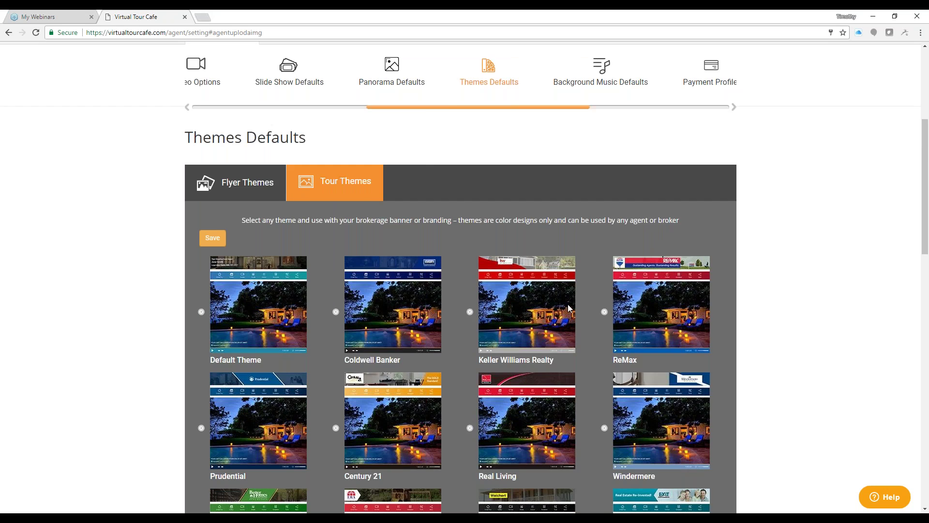
Open the default flyer themes and examine the one-sided and two-sided flyer choices and the brokerage choice
left_click(253, 189)
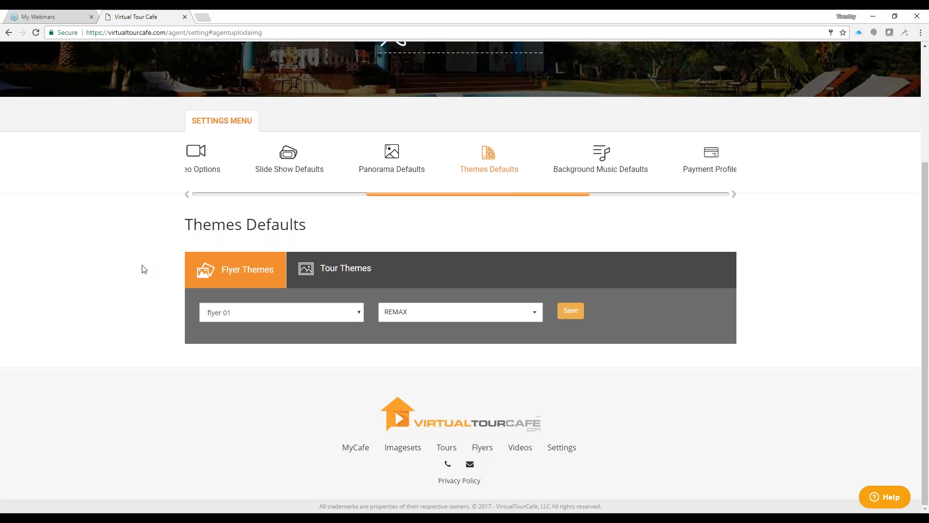
left_click(360, 313)
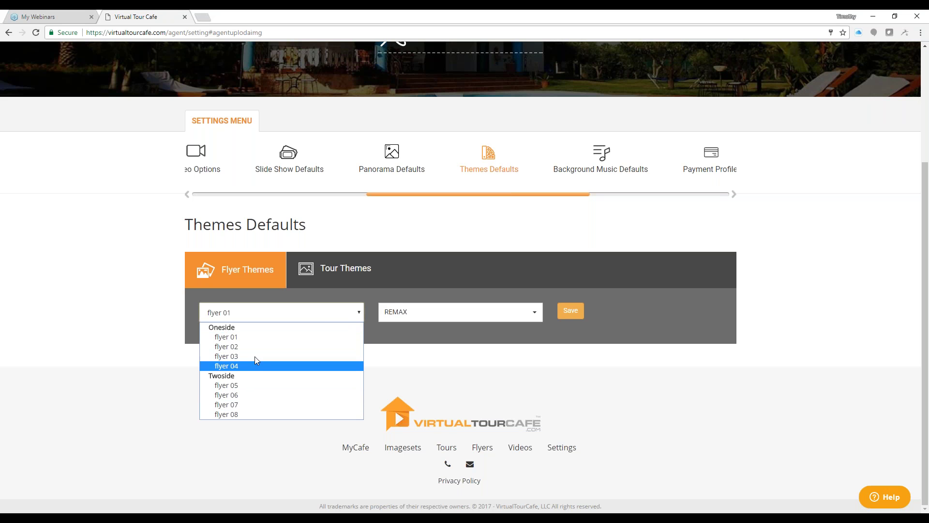
left_click(360, 314)
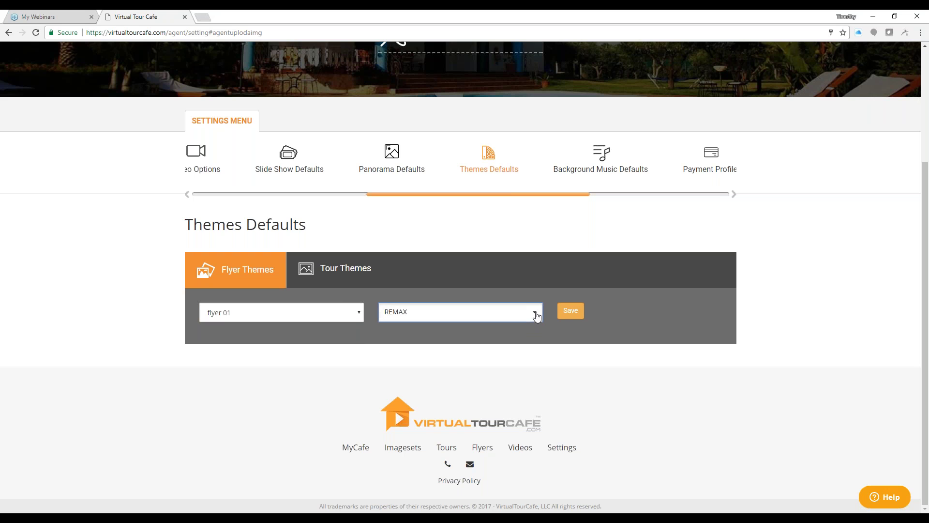
left_click(536, 314)
mouse_move(539, 252)
left_mouse_down()
mouse_move(537, 284)
mouse_move(541, 241)
left_mouse_up()
left_click(572, 265)
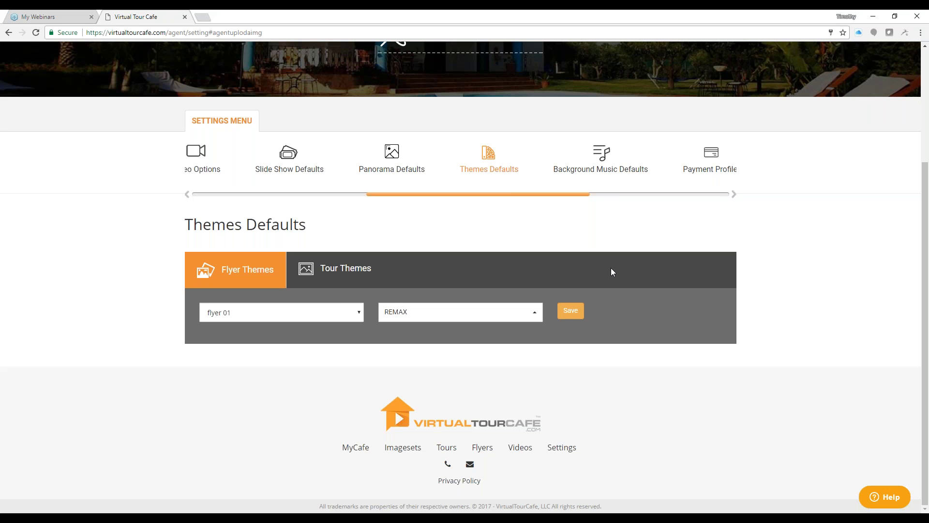
Open the background music defaults and look through the list of available tracks
scroll(605, 276, "up", 1)
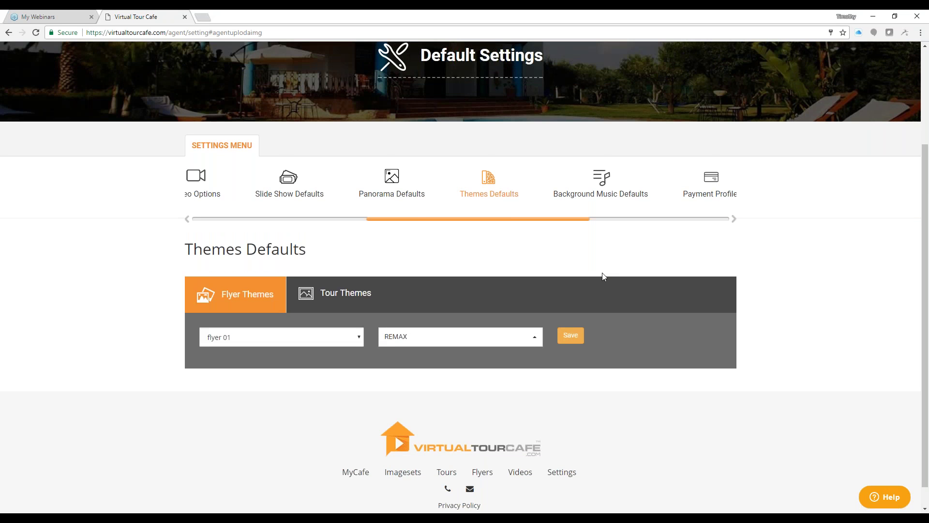
scroll(604, 276, "up", 3)
left_click_drag(545, 294, 602, 295)
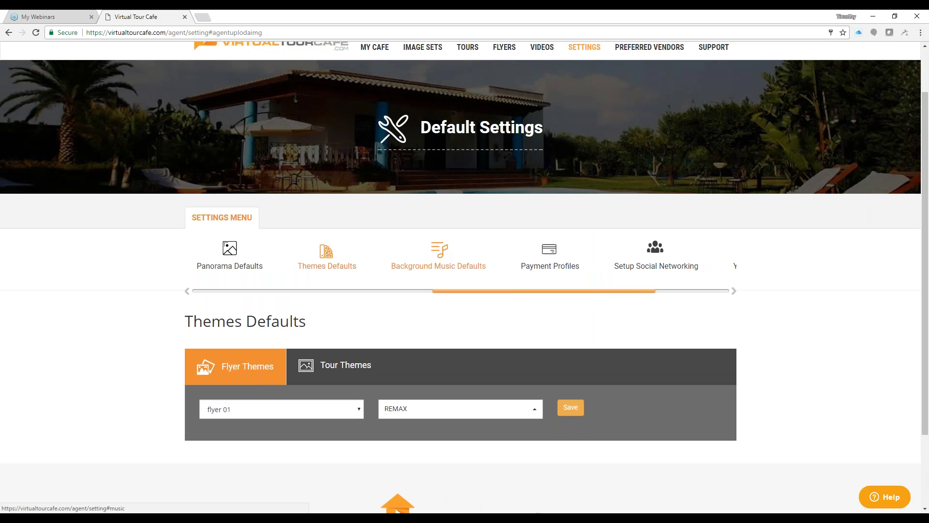
left_click(441, 256)
scroll(813, 321, "down", 2)
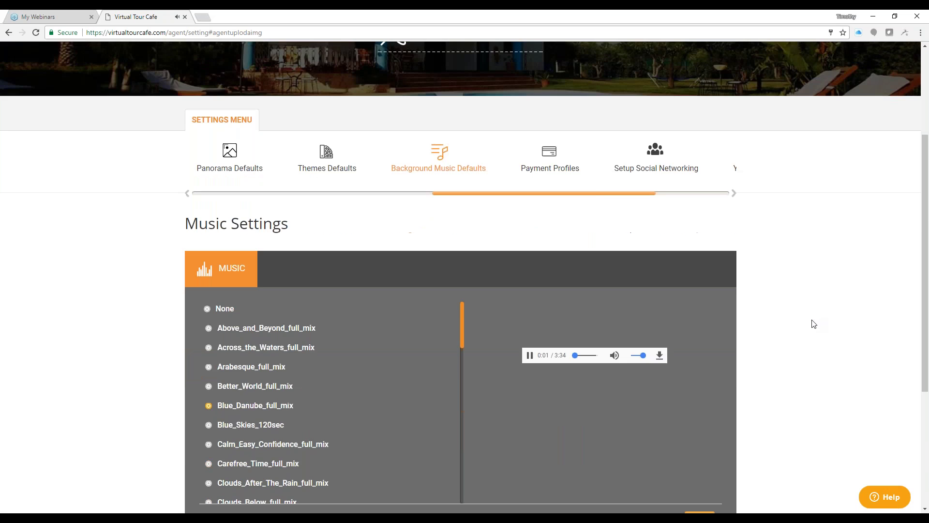
scroll(803, 325, "down", 1)
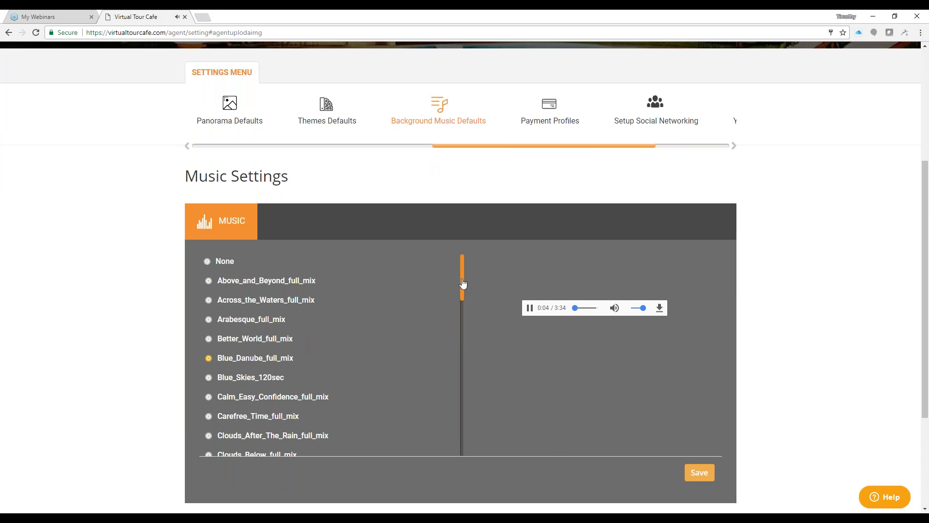
mouse_move(463, 283)
left_mouse_down()
mouse_move(463, 293)
mouse_move(463, 280)
left_mouse_up()
left_click_drag(463, 284, 451, 343)
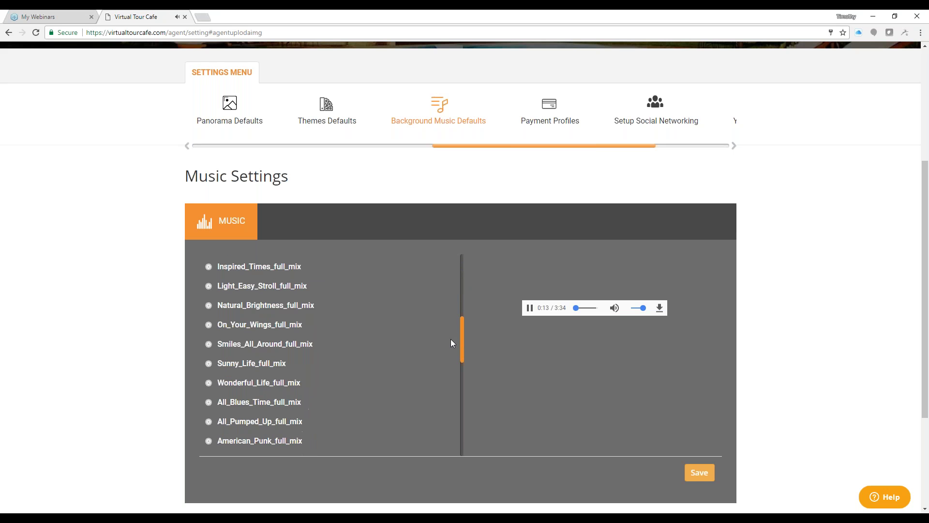
Sample background tracks further down the list, including Light_Easy_Stroll_full_mix, Smiles_All_Around_full_mix and Beautiful_Life_full_mix
left_click(213, 280)
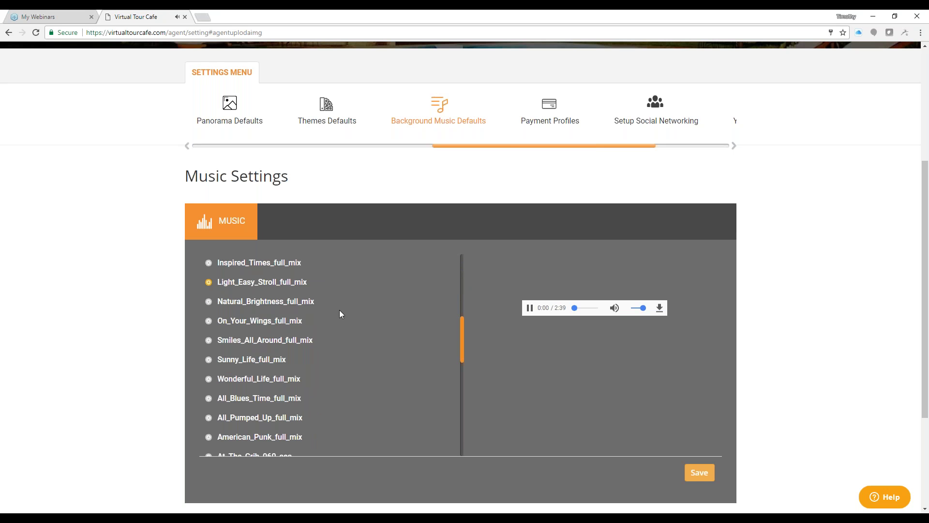
left_click(209, 340)
left_click_drag(462, 347, 451, 374)
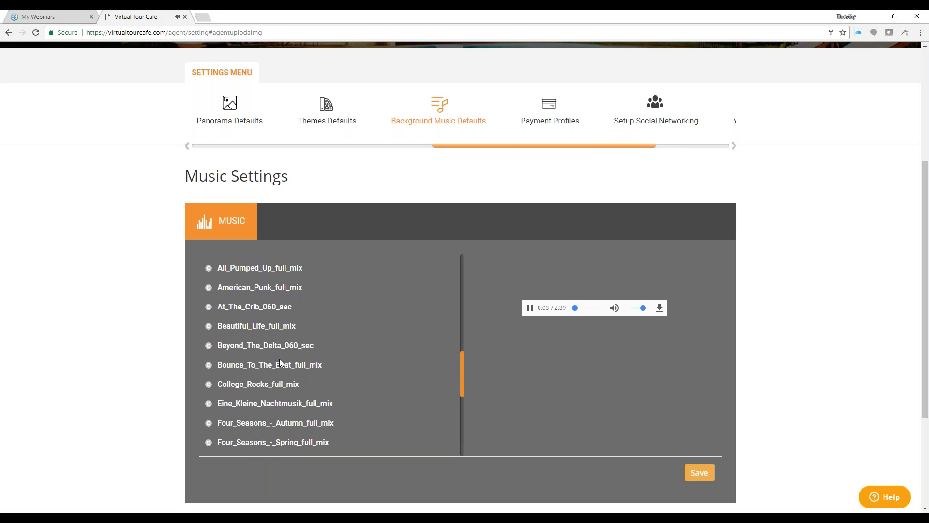
left_click(210, 326)
left_click_drag(463, 373, 455, 396)
Sample the Four_Seasons_-_Spring_full_mix track, select Garage_Band_full_mix and view the remaining tracks
left_click(209, 326)
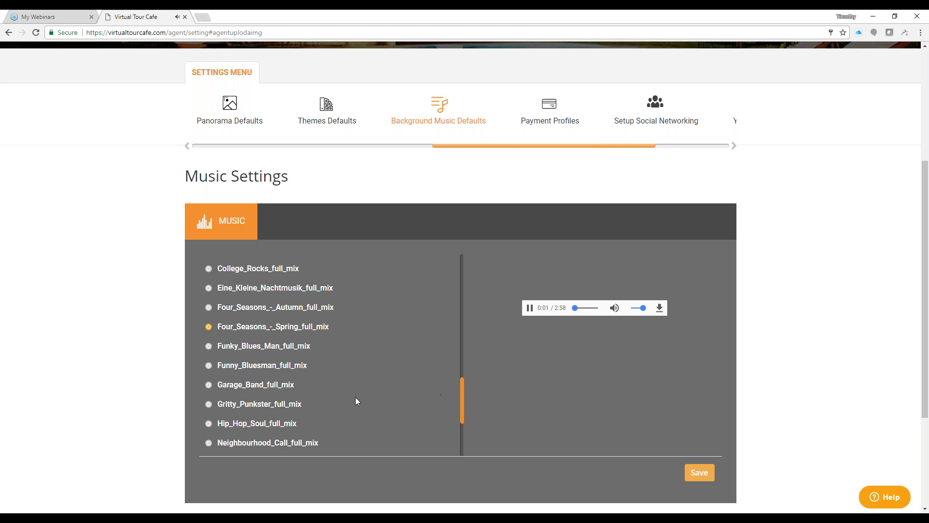
left_click(209, 385)
left_click_drag(464, 399, 468, 429)
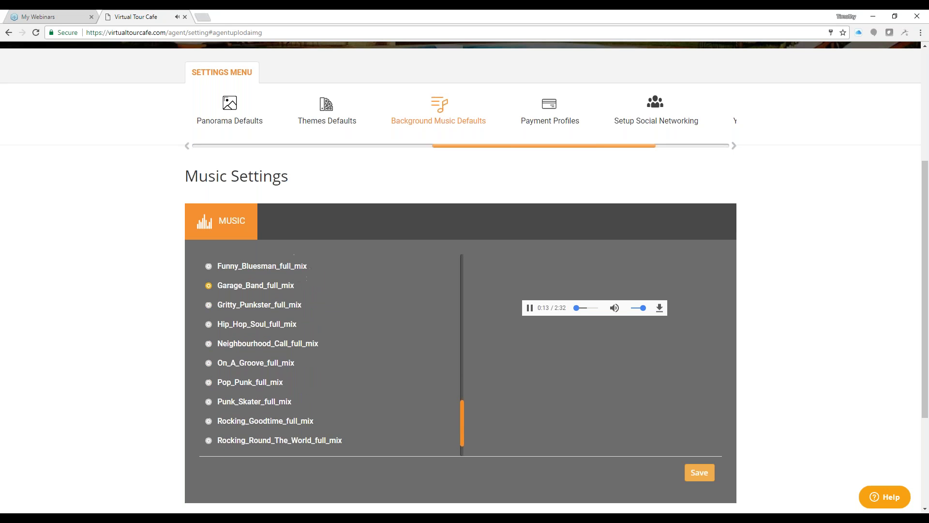
Sample the Pop_Punk_full_mix and Rocking_Round_The_World_full_mix background tracks, and select Clouds_Below_full_mix
left_click(209, 383)
left_click_drag(462, 421, 463, 416)
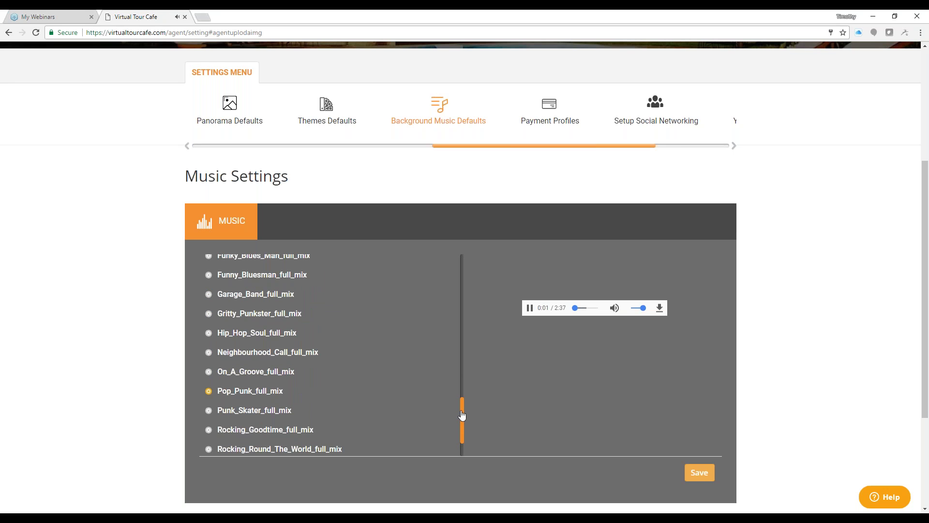
left_click(216, 453)
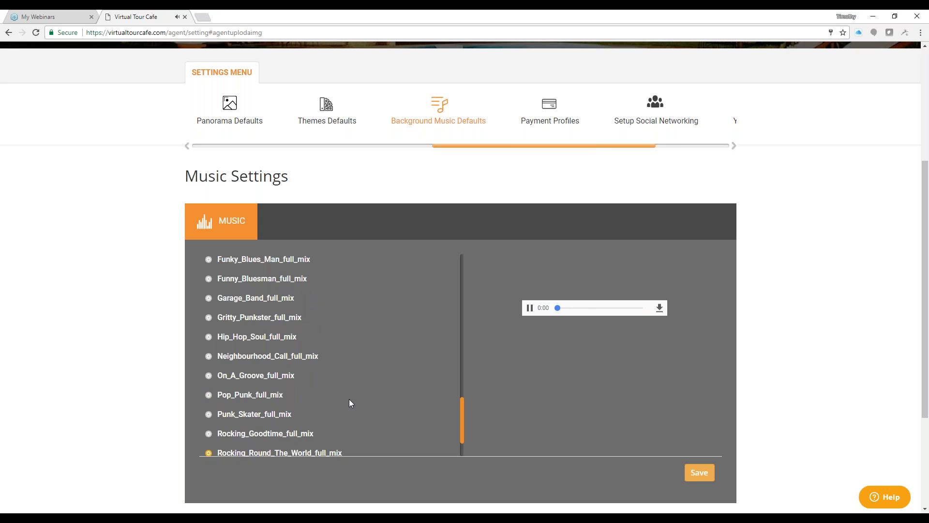
left_click_drag(461, 408, 462, 288)
left_click(209, 355)
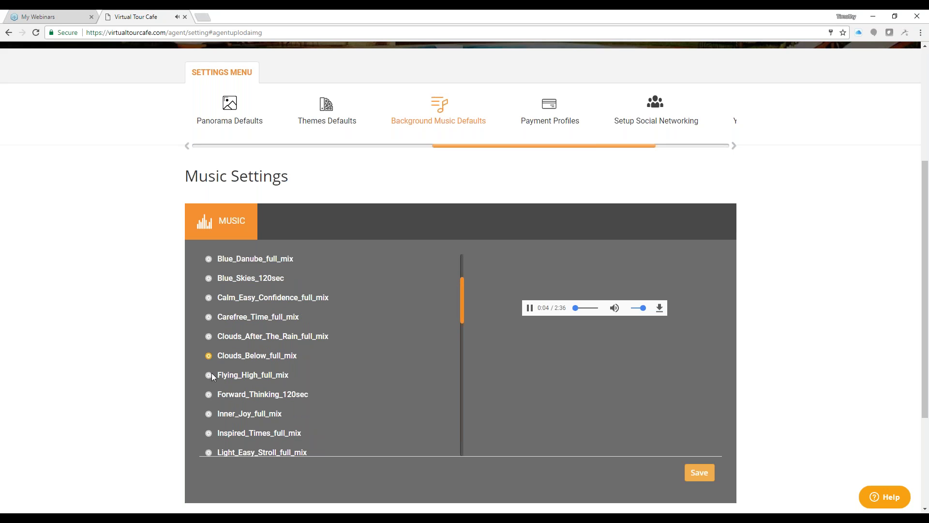
scroll(656, 329, "up", 3)
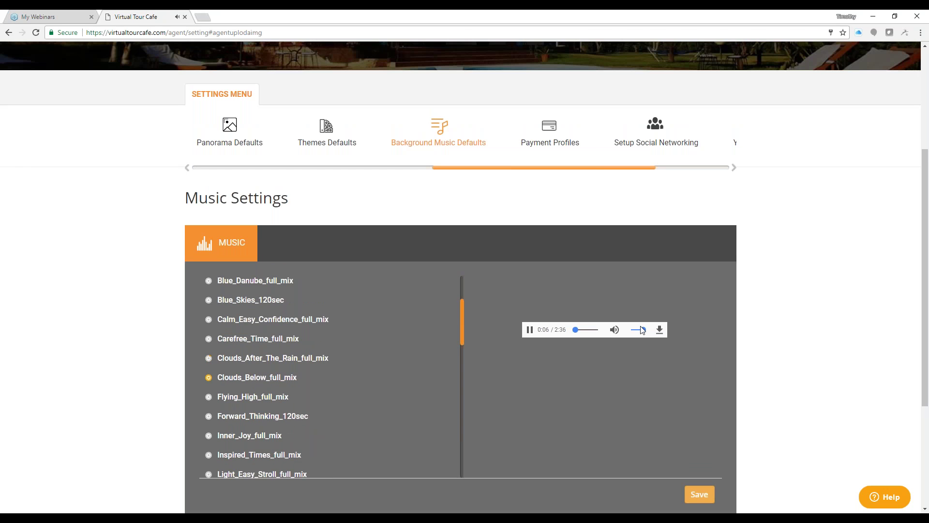
scroll(608, 341, "down", 3)
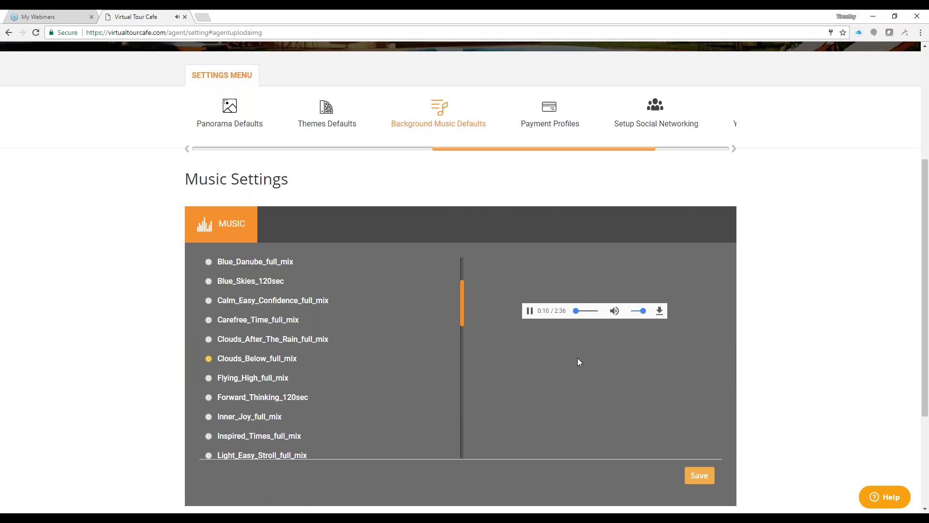
Open the social networking setup with its account authorizations, and bring the settings menu back to its first entries
scroll(577, 358, "up", 2)
left_click_drag(473, 248, 566, 246)
left_click(473, 201)
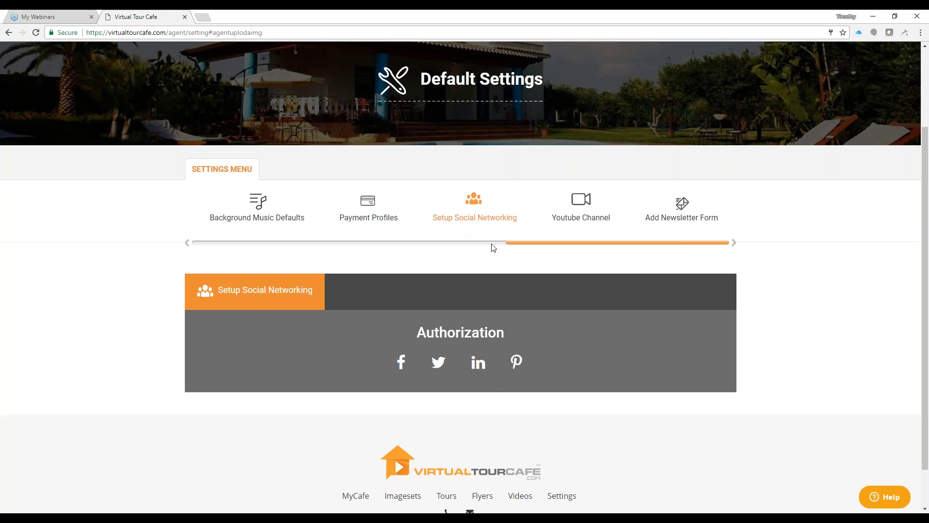
left_click_drag(421, 247, 346, 244)
left_click(344, 244)
left_click(189, 246)
scroll(193, 249, "up", 2)
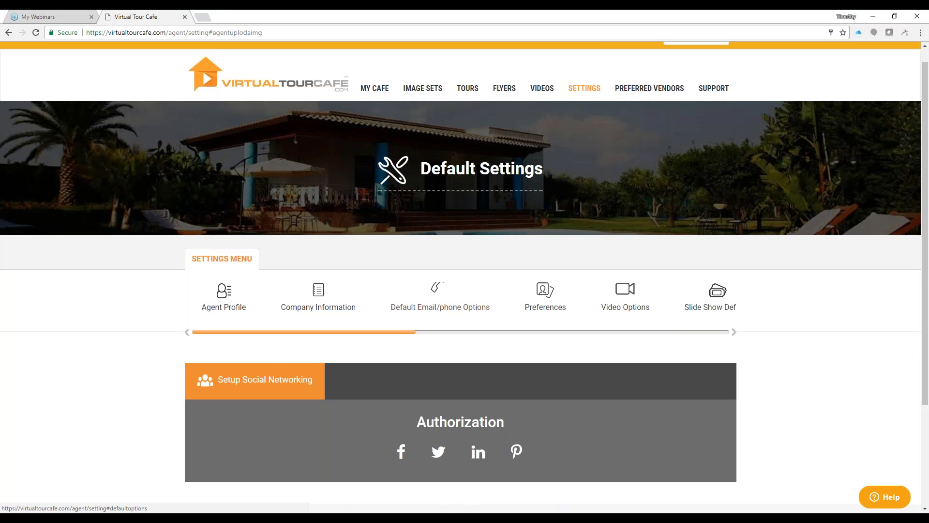
scroll(585, 104, "up", 1)
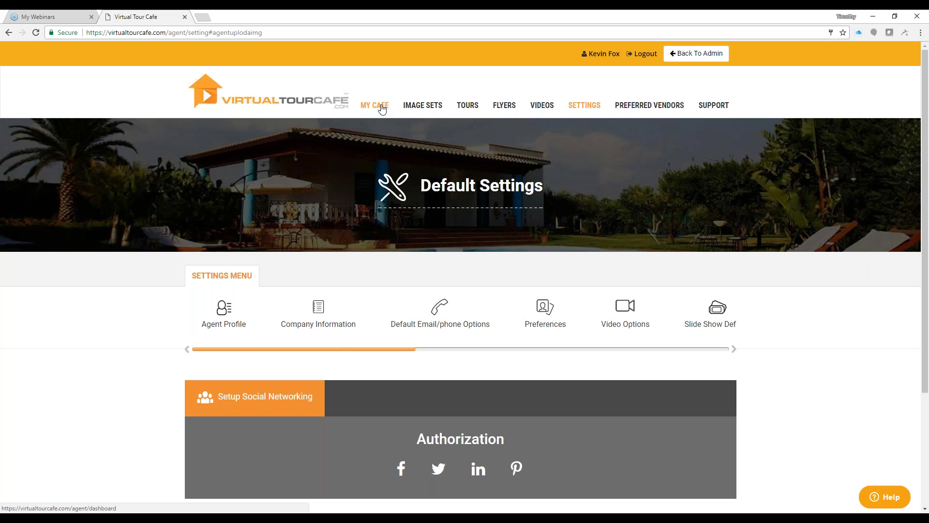
Return to the My Cafe dashboard and view the agent profile, company details and notices
left_click(274, 107)
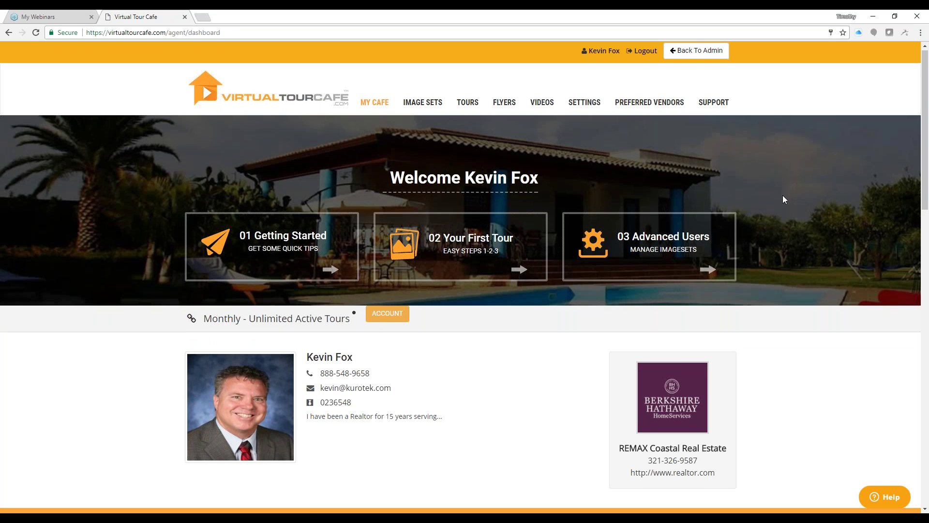
scroll(783, 195, "down", 3)
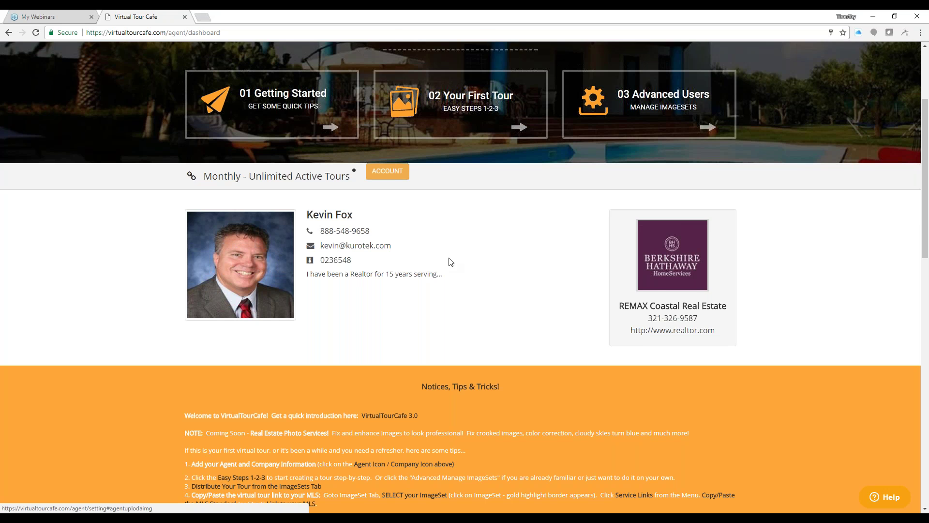
scroll(463, 261, "up", 1)
scroll(463, 262, "up", 3)
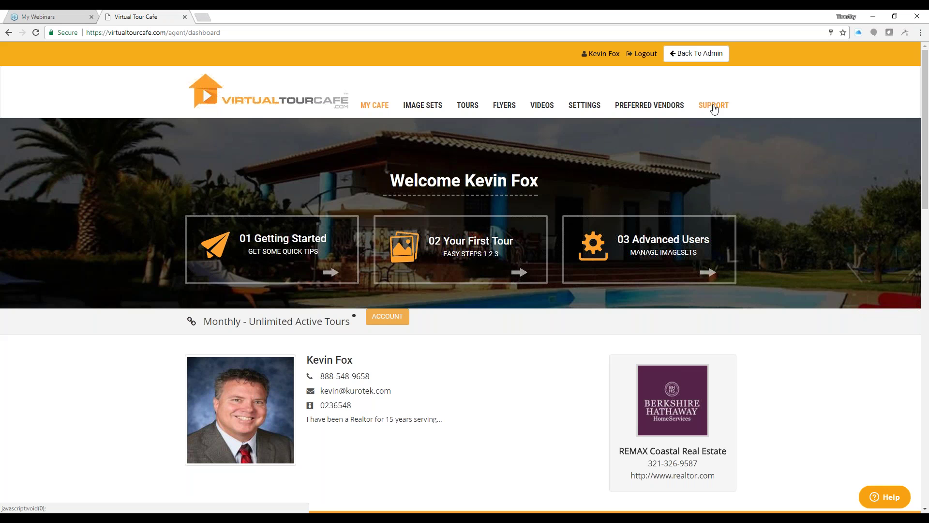
Open the Help Center from the agent support information and view the Getting Started articles
left_click(714, 108)
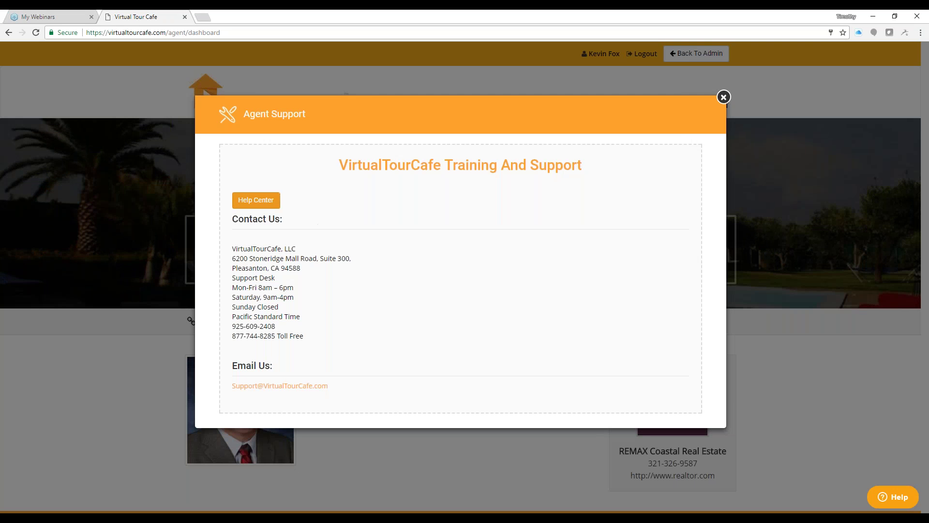
left_click(261, 202)
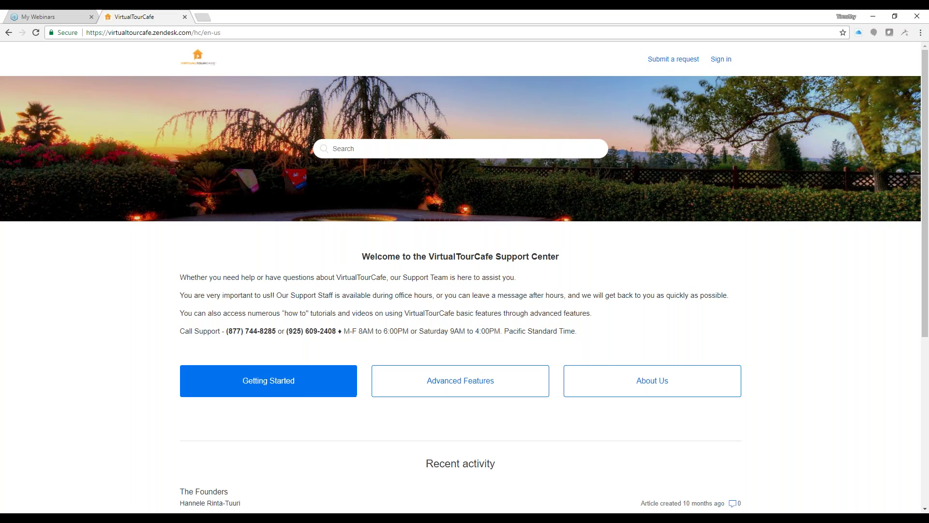
left_click(300, 392)
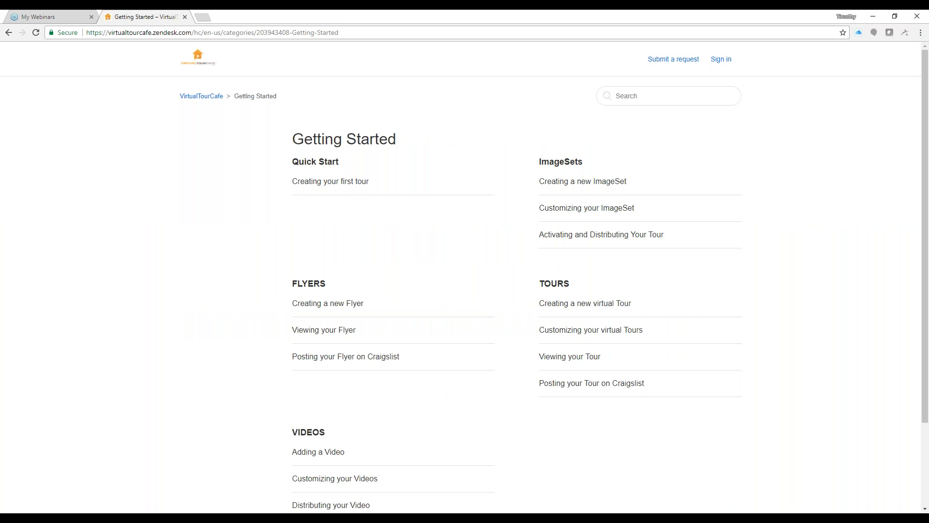
View the Advanced Features articles and the About Us section, and return to the support center's home page
left_click(10, 33)
left_click(472, 388)
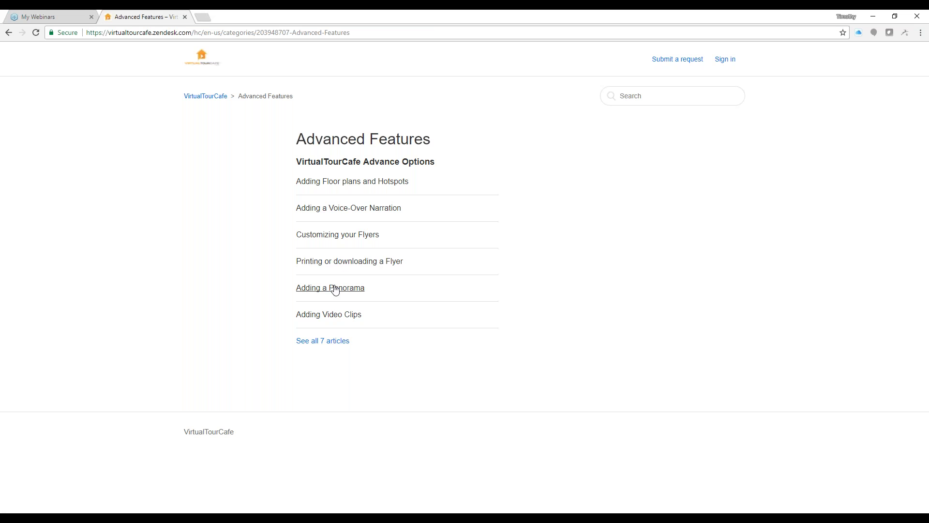
left_click(9, 32)
left_click(653, 381)
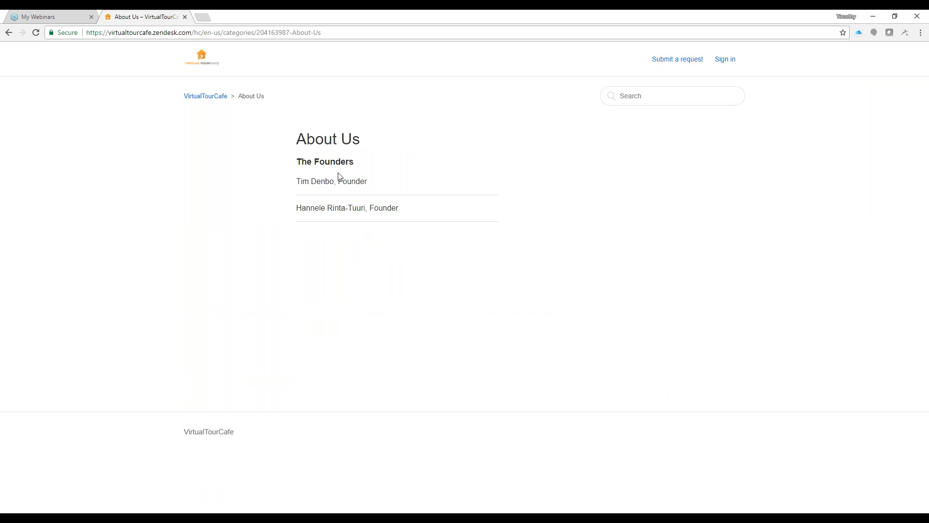
left_click(9, 33)
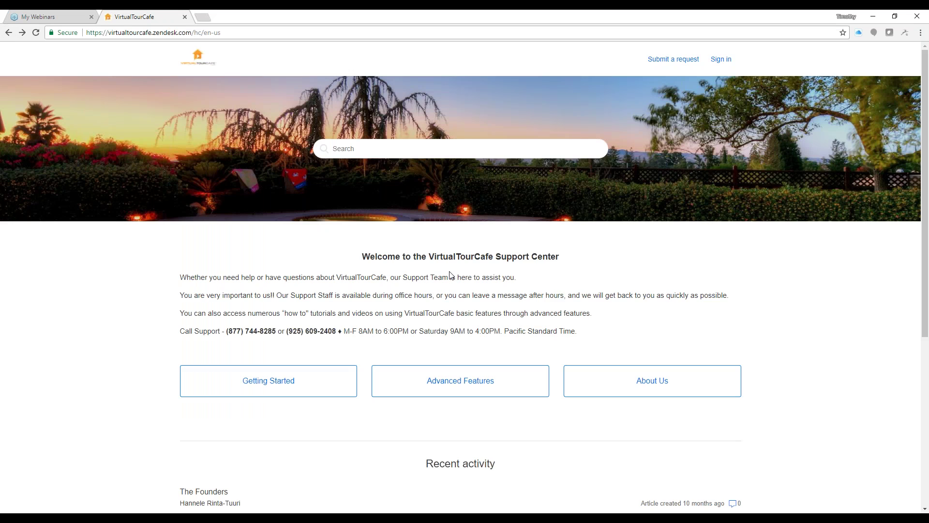
Look through the rest of the support center's home page and go back to the agent dashboard
scroll(452, 275, "down", 3)
scroll(442, 284, "down", 1)
scroll(442, 284, "up", 5)
left_click(9, 33)
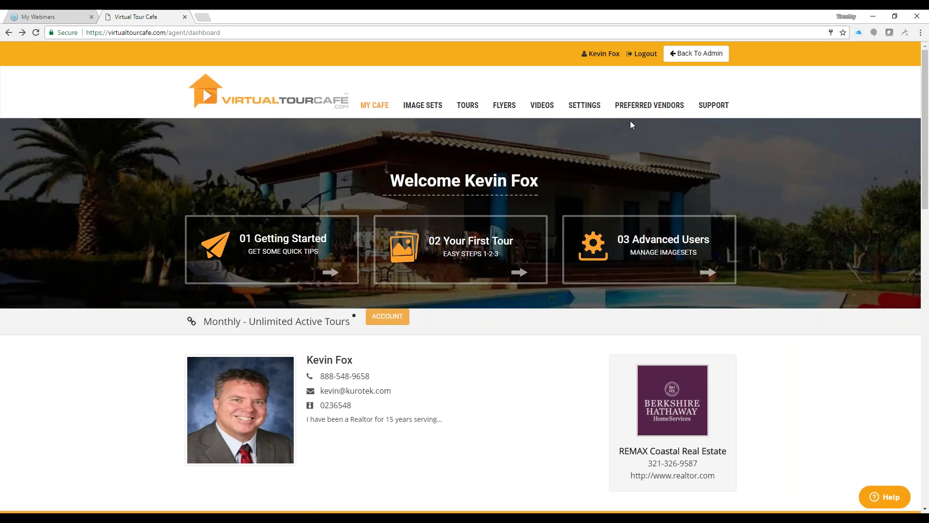
Open the image sets management page and select the EAGLE LAKE NORTH image set
left_click(423, 107)
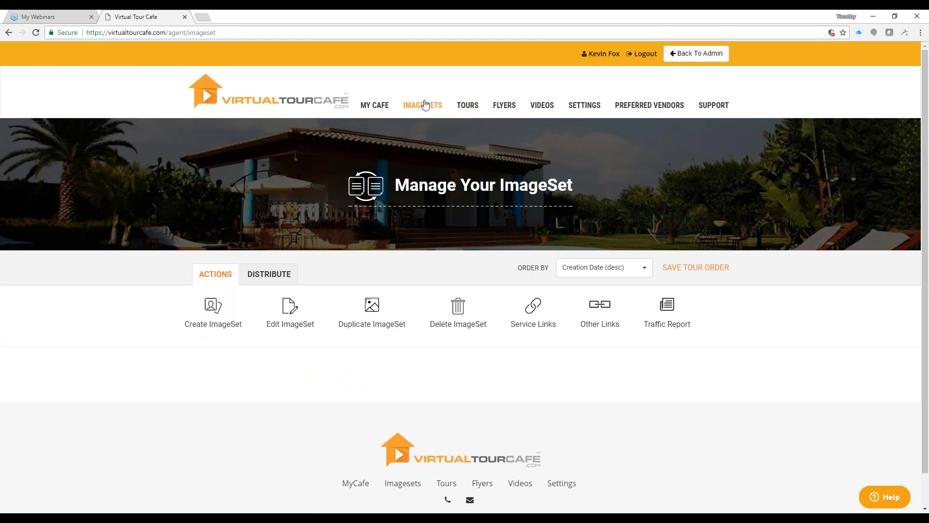
scroll(426, 104, "down", 5)
scroll(431, 110, "up", 5)
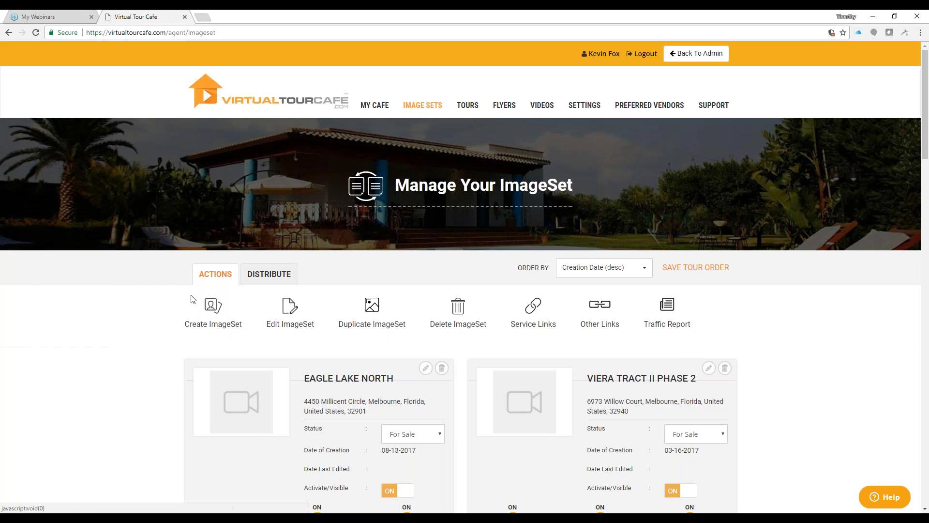
scroll(159, 301, "down", 2)
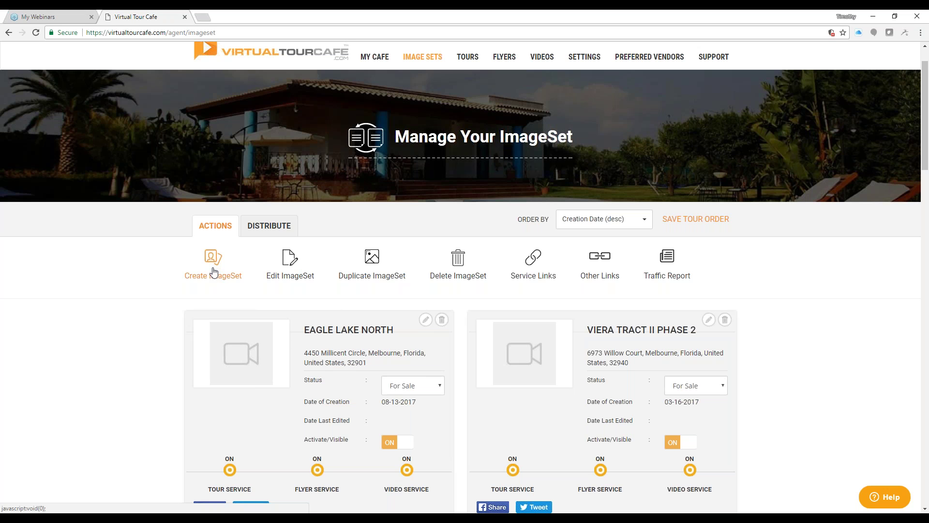
left_click(342, 345)
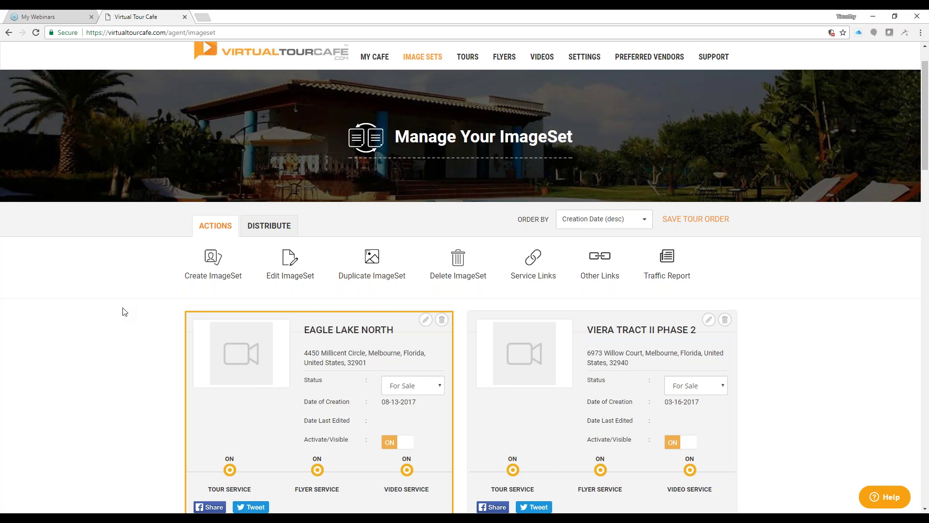
Look through all the property image sets on the page, down to the last ones and back up
scroll(105, 347, "down", 2)
scroll(332, 321, "down", 2)
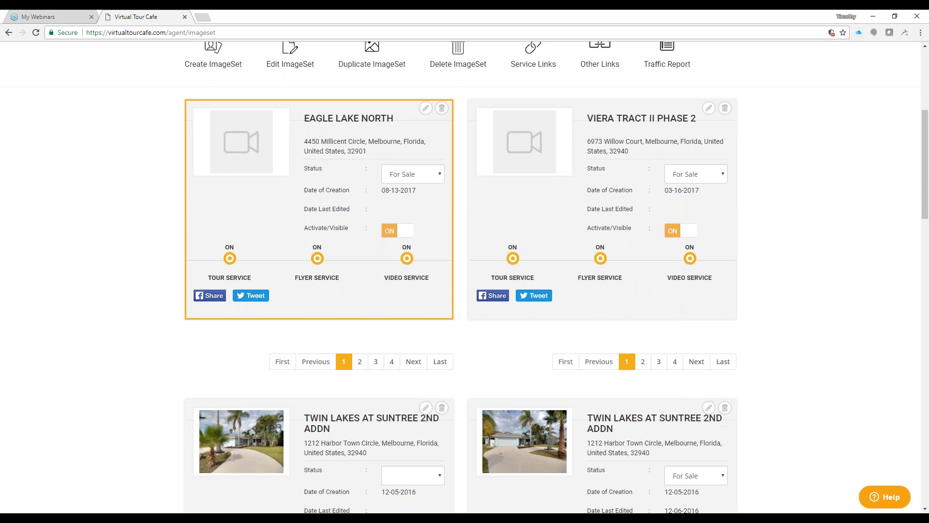
scroll(107, 346, "down", 6)
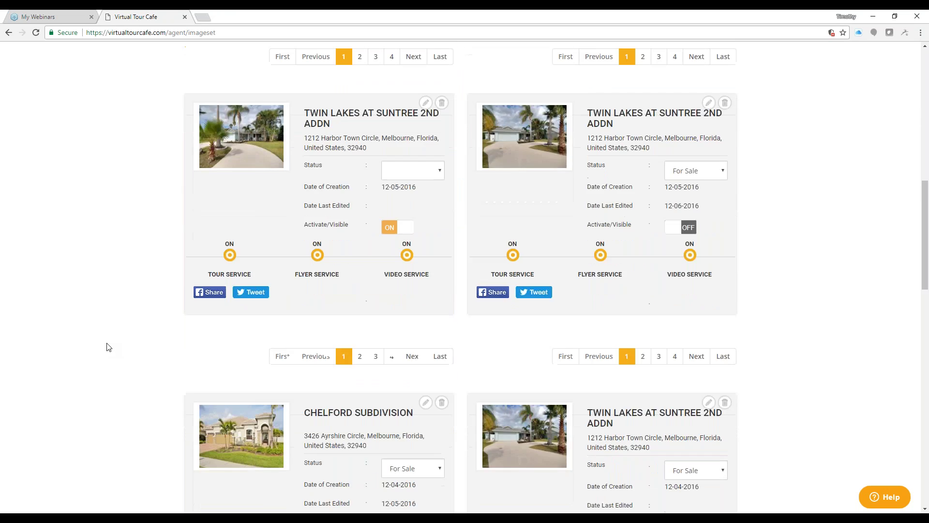
scroll(108, 347, "down", 9)
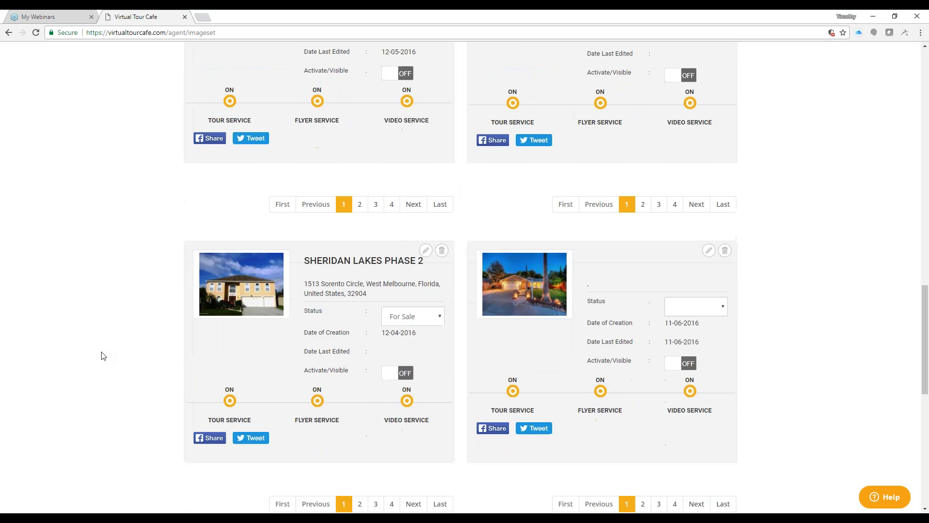
scroll(101, 356, "down", 2)
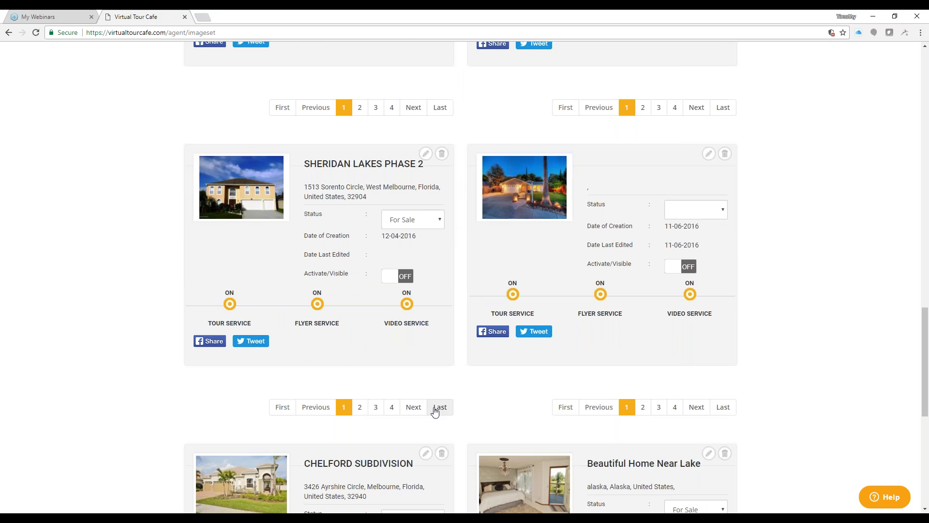
scroll(130, 377, "down", 1)
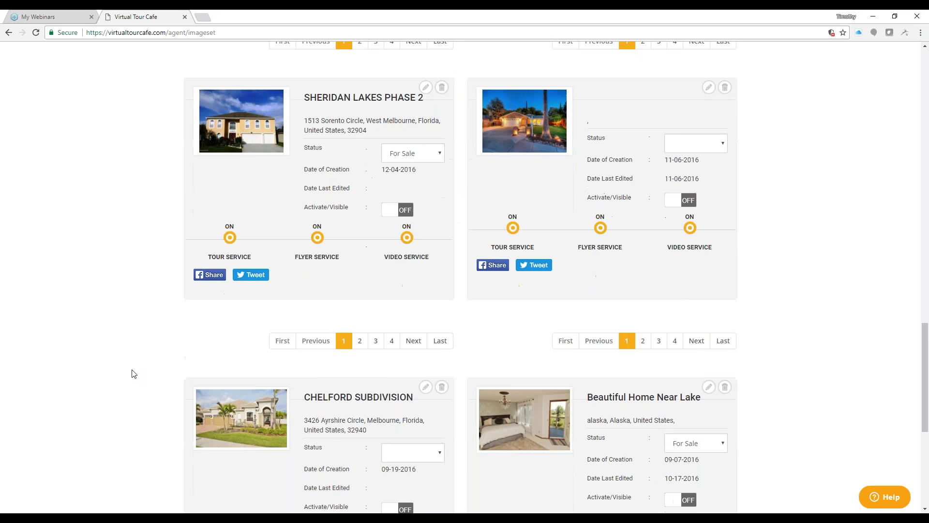
scroll(134, 374, "down", 7)
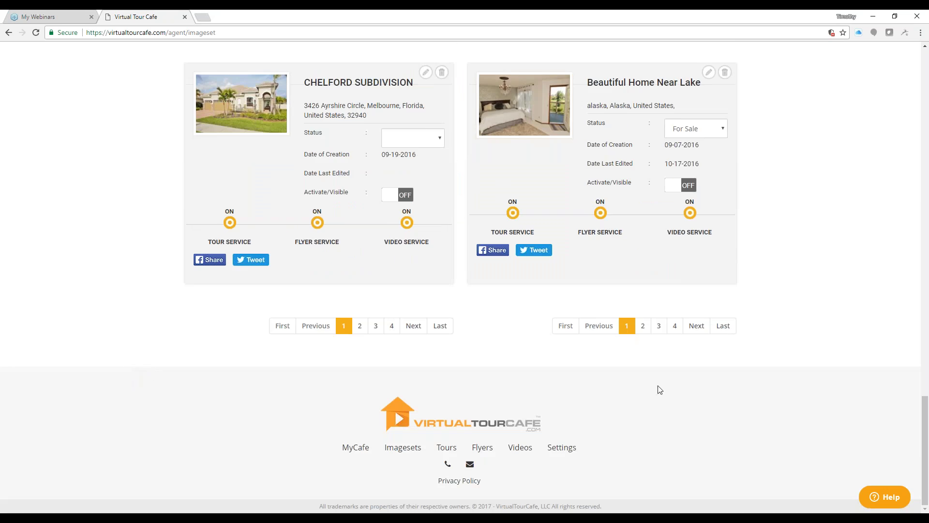
scroll(781, 253, "up", 5)
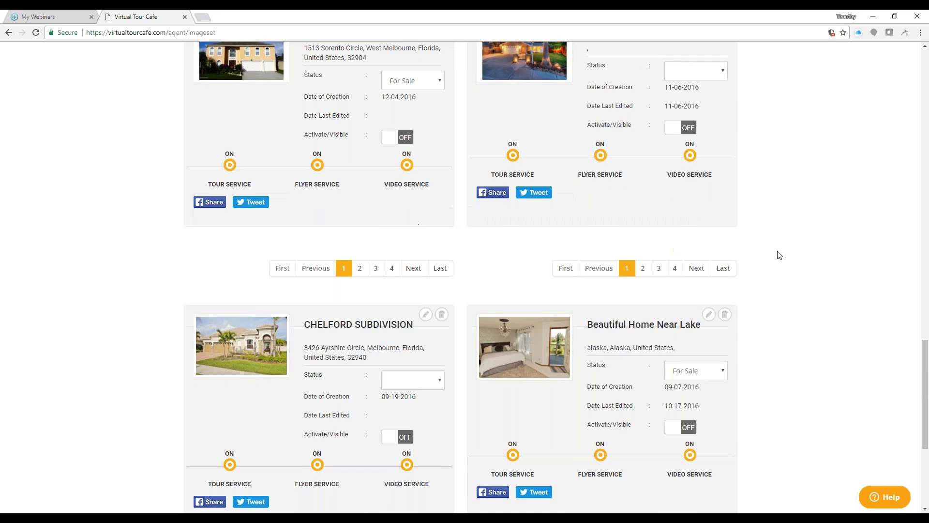
scroll(779, 255, "up", 10)
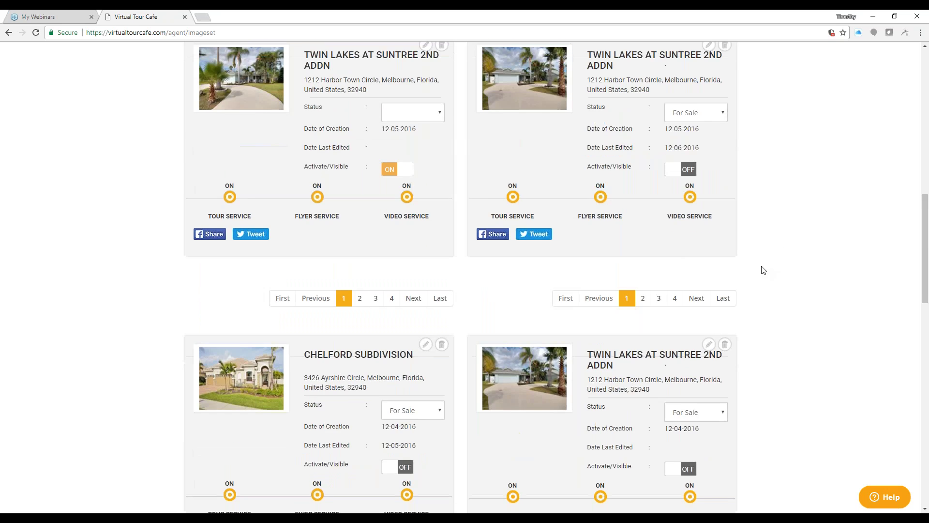
scroll(762, 266, "up", 15)
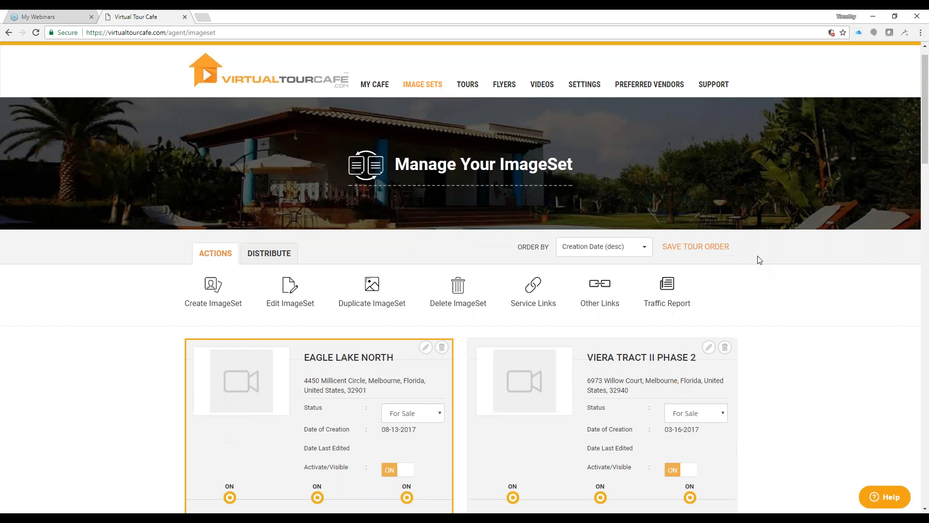
Examine the status, Activate/Visible switch and tour, flyer and video services of the first few image sets
scroll(759, 260, "down", 3)
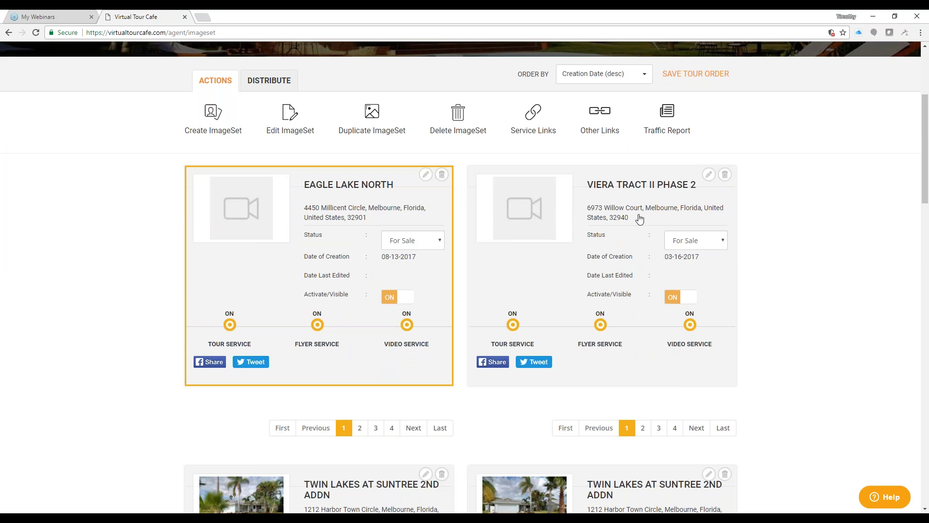
scroll(399, 302, "down", 1)
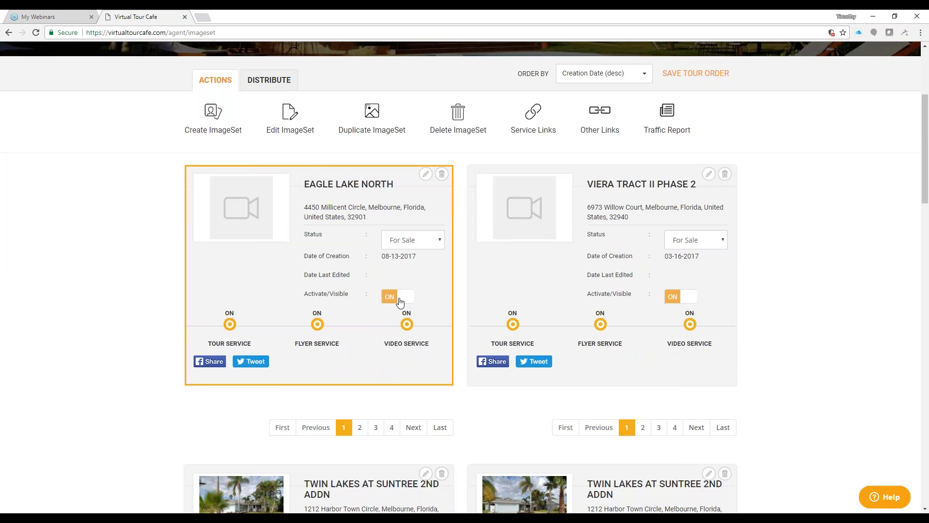
scroll(400, 302, "down", 3)
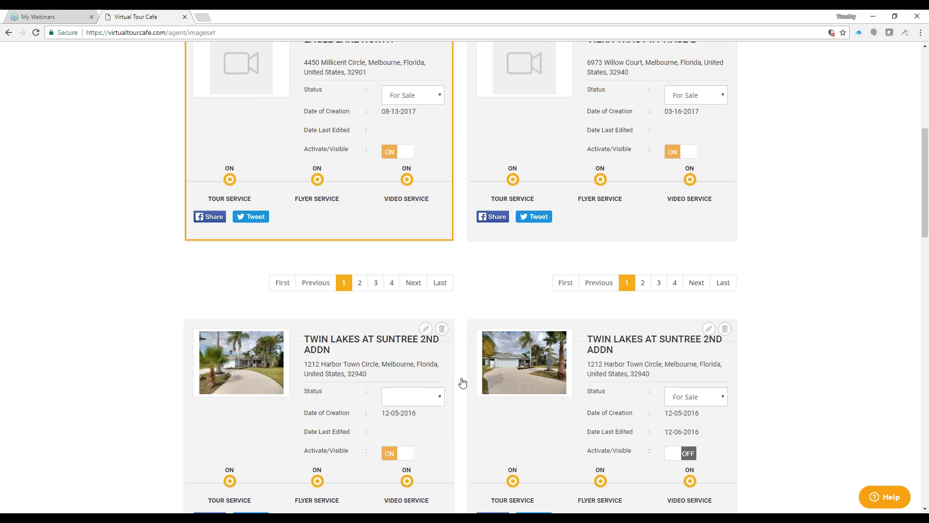
scroll(785, 324, "up", 1)
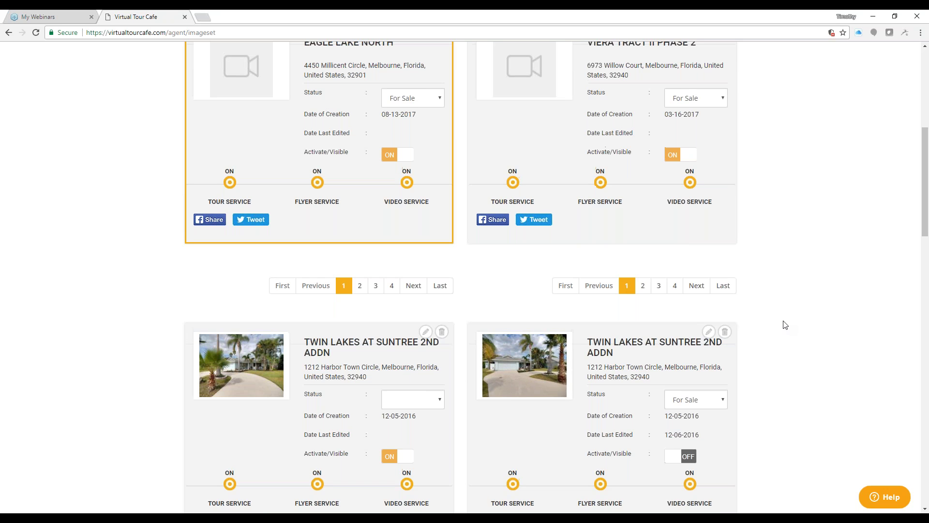
Compare the first few image sets on the page and open the EAGLE LAKE NORTH image set for editing
scroll(785, 324, "up", 4)
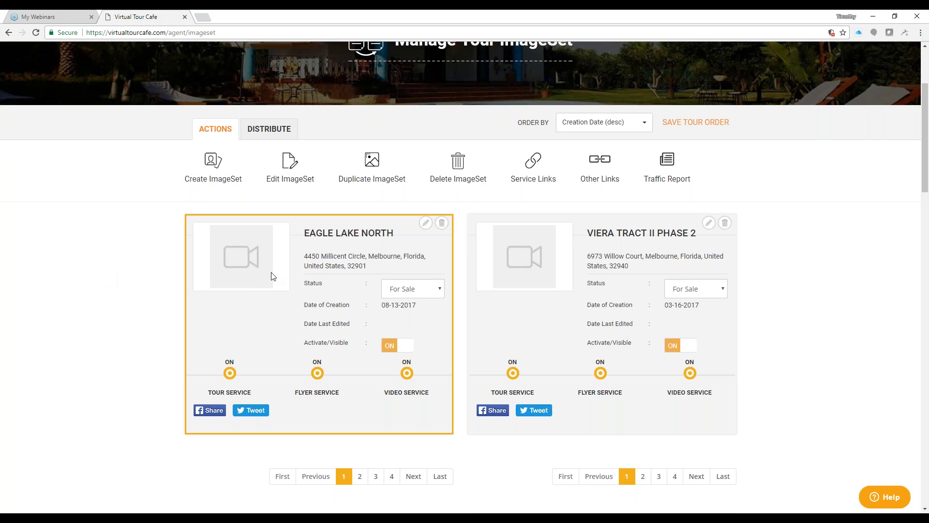
scroll(781, 286, "down", 5)
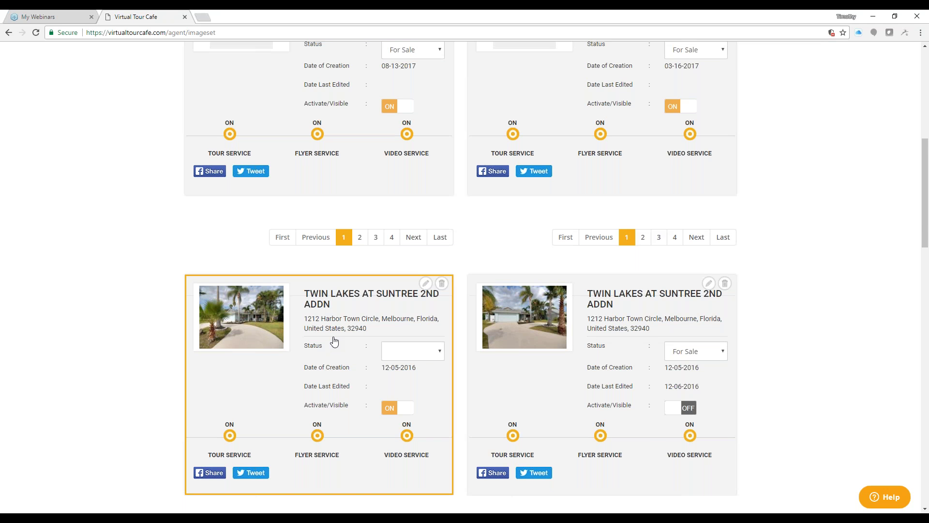
scroll(334, 342, "up", 4)
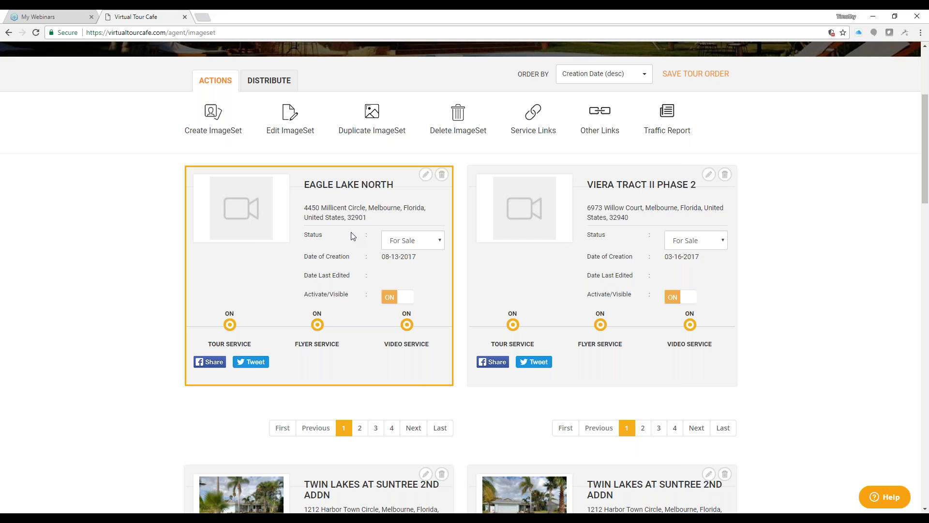
scroll(367, 310, "down", 1)
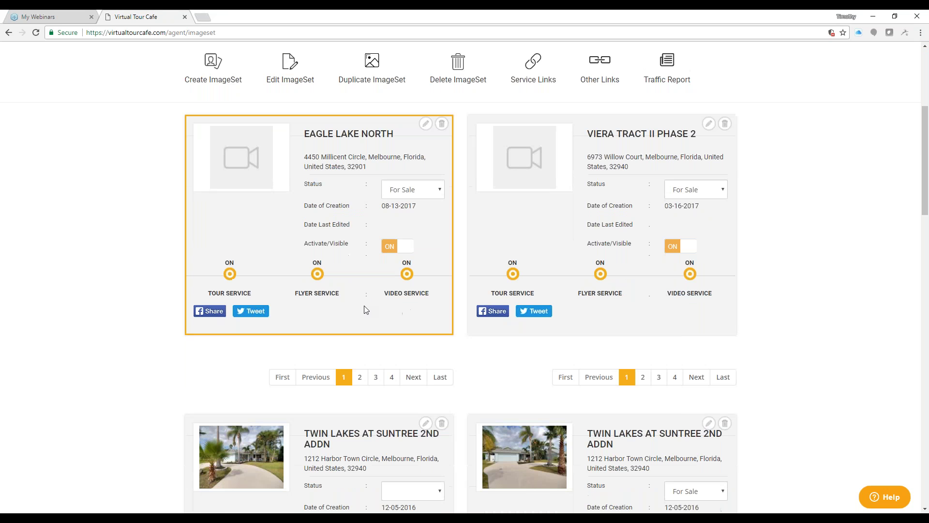
scroll(366, 310, "down", 2)
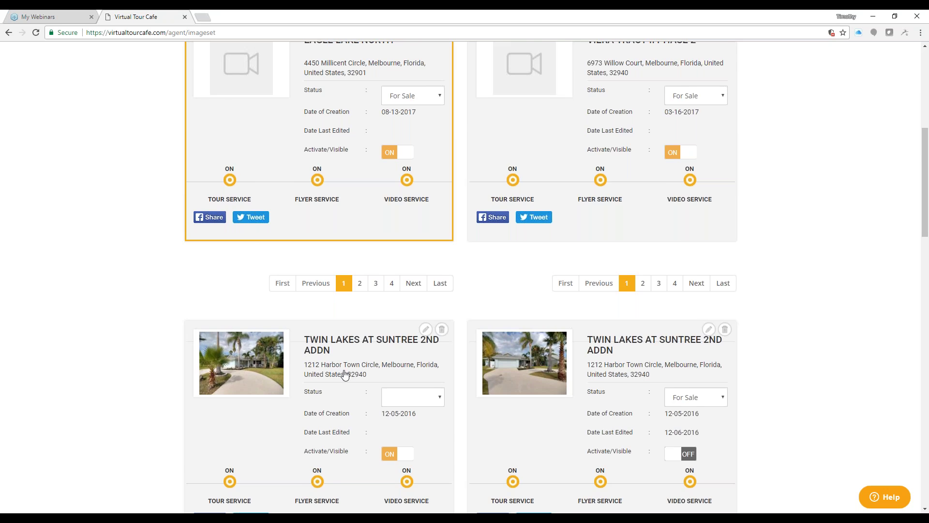
scroll(345, 375, "up", 3)
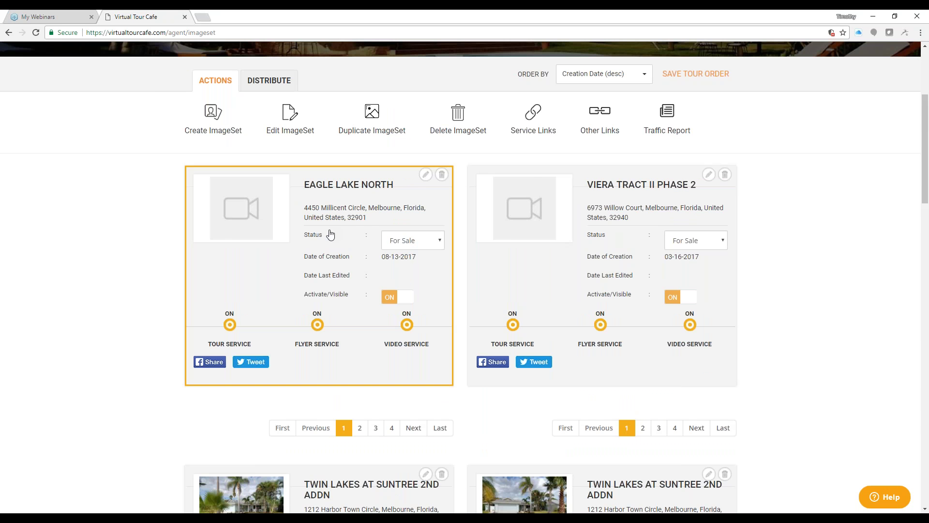
scroll(330, 233, "up", 2)
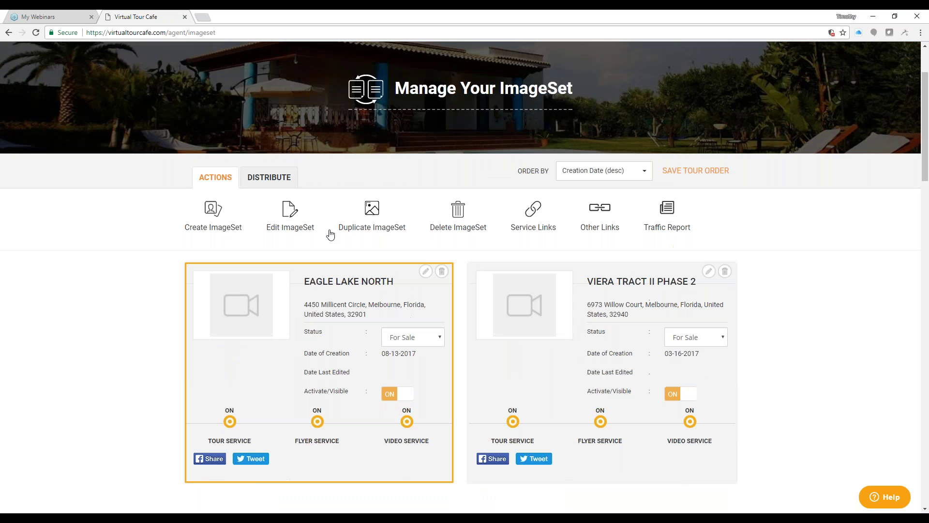
left_click(291, 215)
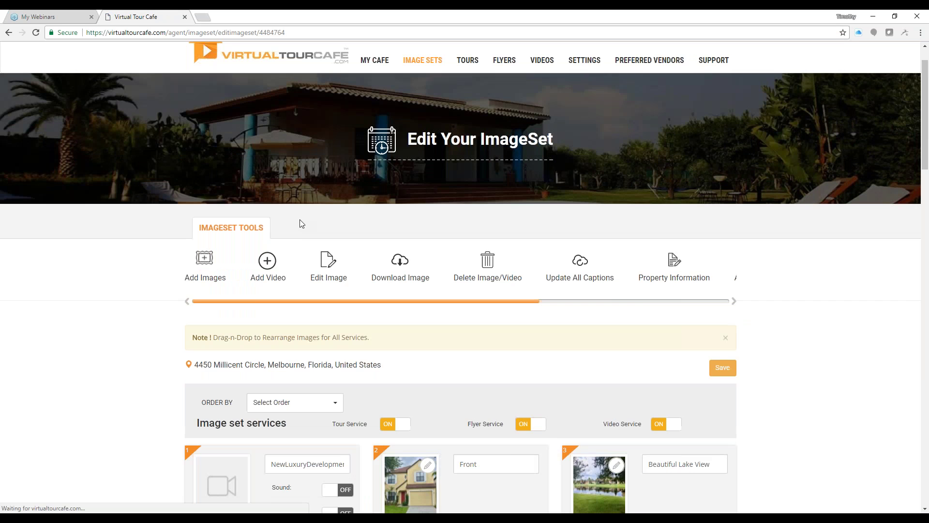
Examine the image set services and the first video's Sound and Include in MLS Tour switches
scroll(301, 223, "down", 7)
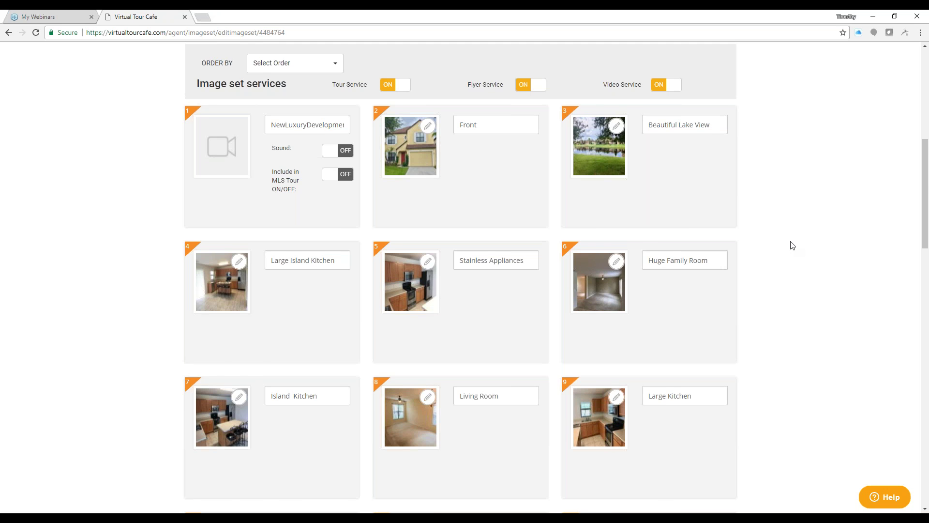
scroll(792, 246, "up", 5)
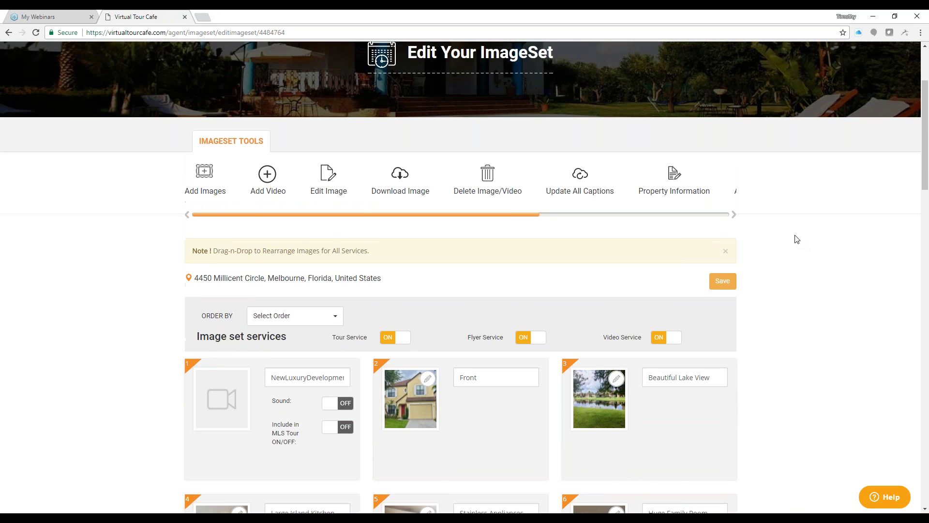
scroll(797, 238, "down", 2)
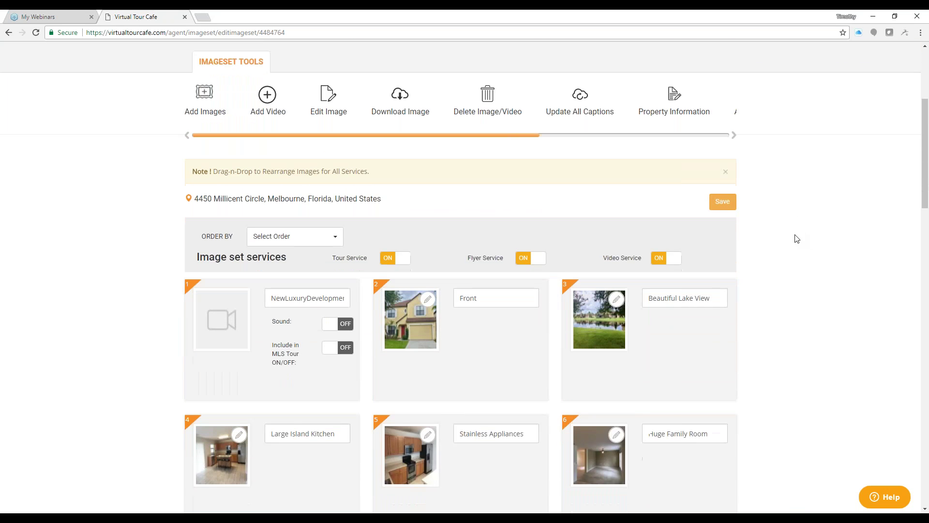
scroll(796, 240, "down", 3)
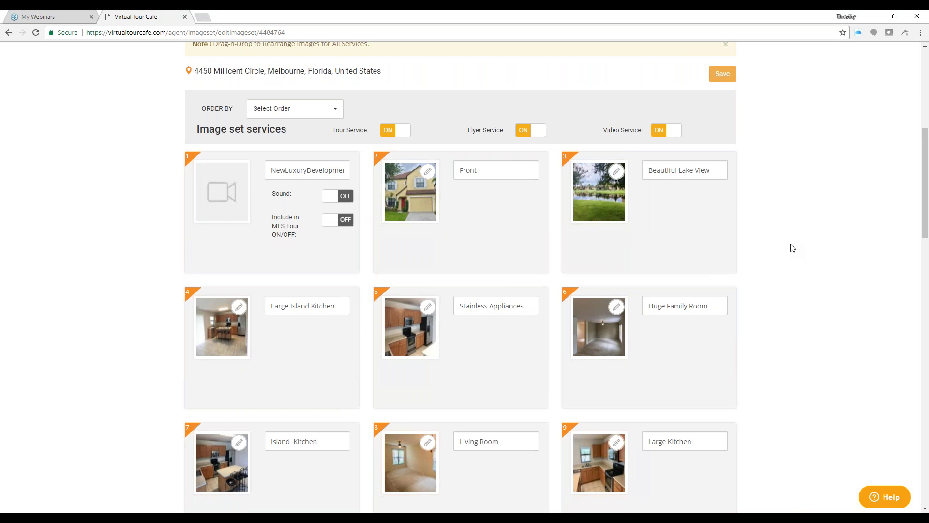
scroll(788, 250, "down", 1)
scroll(276, 135, "down", 1)
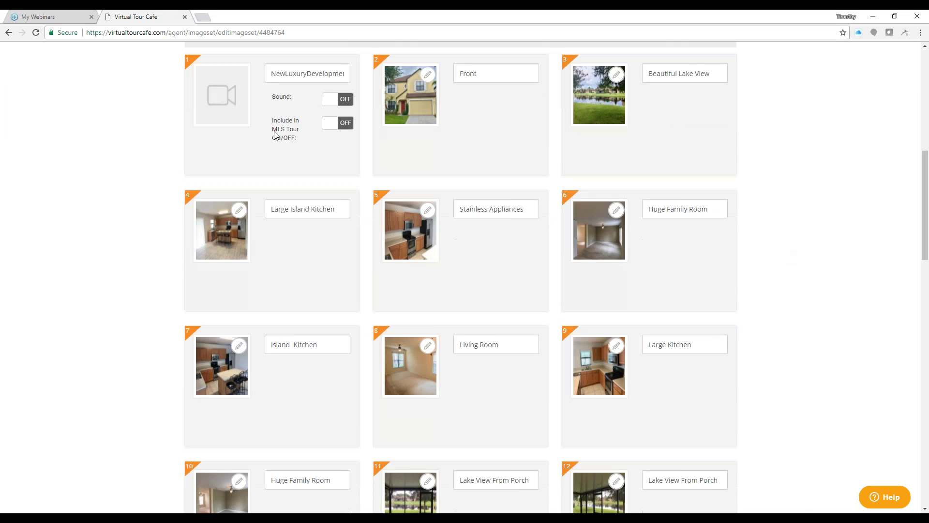
scroll(279, 184, "up", 2)
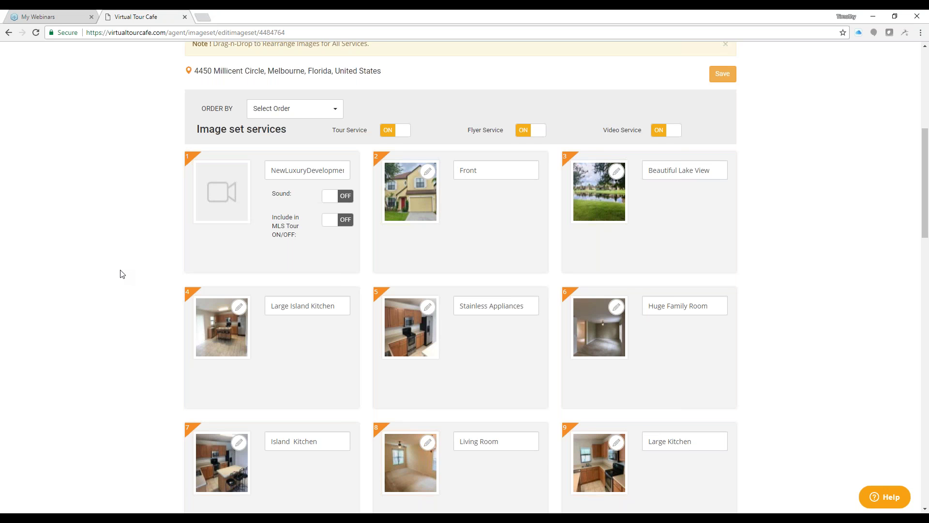
scroll(119, 276, "down", 1)
scroll(119, 276, "down", 1)
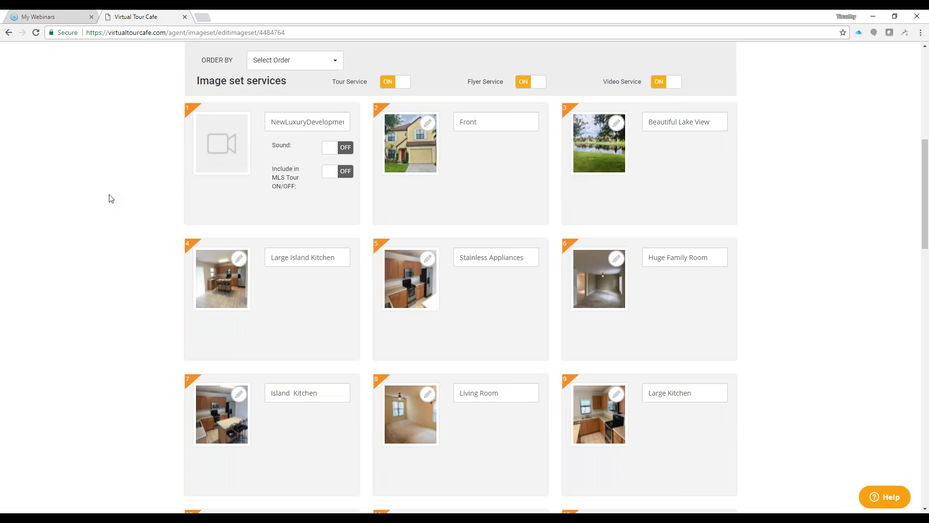
scroll(111, 199, "up", 4)
mouse_move(291, 270)
left_mouse_down()
mouse_move(301, 287)
mouse_move(412, 290)
mouse_move(563, 269)
mouse_move(526, 259)
mouse_move(435, 269)
mouse_move(466, 316)
mouse_move(475, 404)
mouse_move(475, 390)
mouse_move(456, 373)
mouse_move(300, 265)
left_mouse_up()
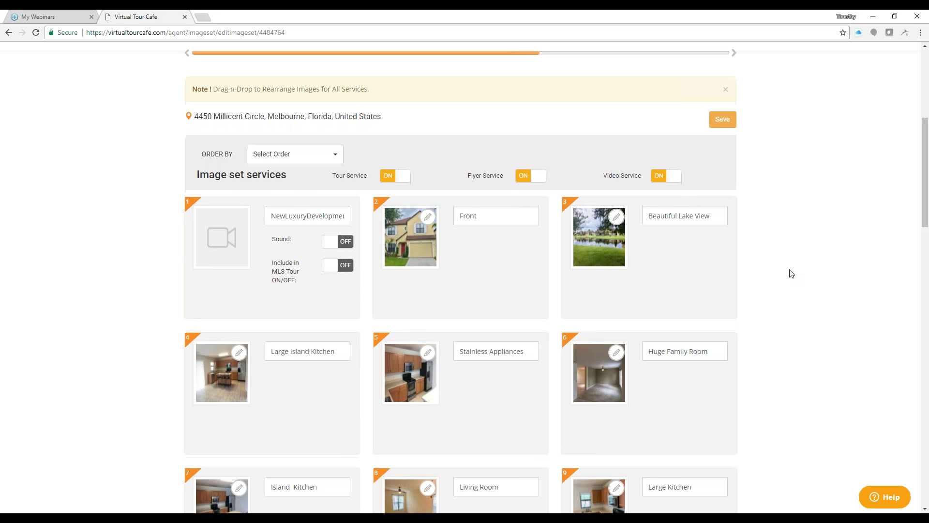
Look through the captioned images of the set, down to the Master Bath Room row and back up
scroll(792, 274, "down", 10)
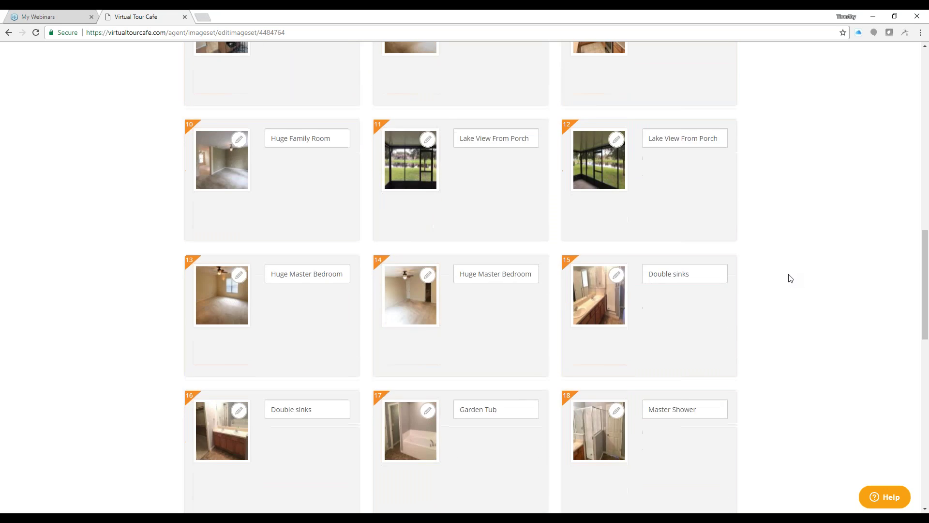
scroll(791, 278, "down", 5)
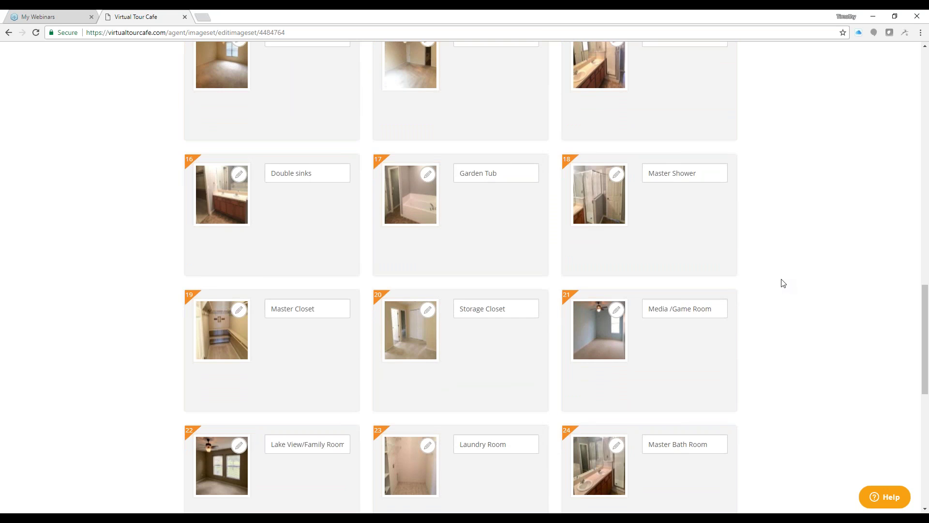
scroll(784, 283, "up", 12)
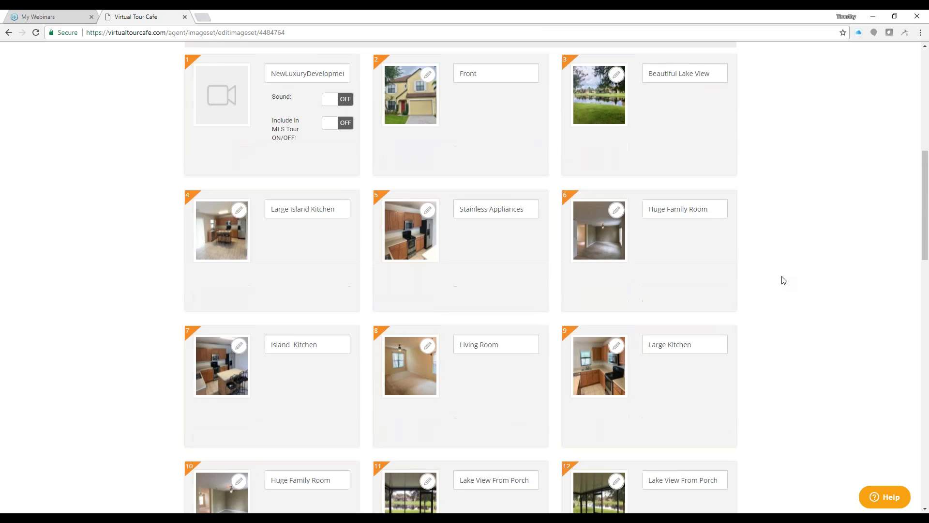
scroll(784, 280, "up", 7)
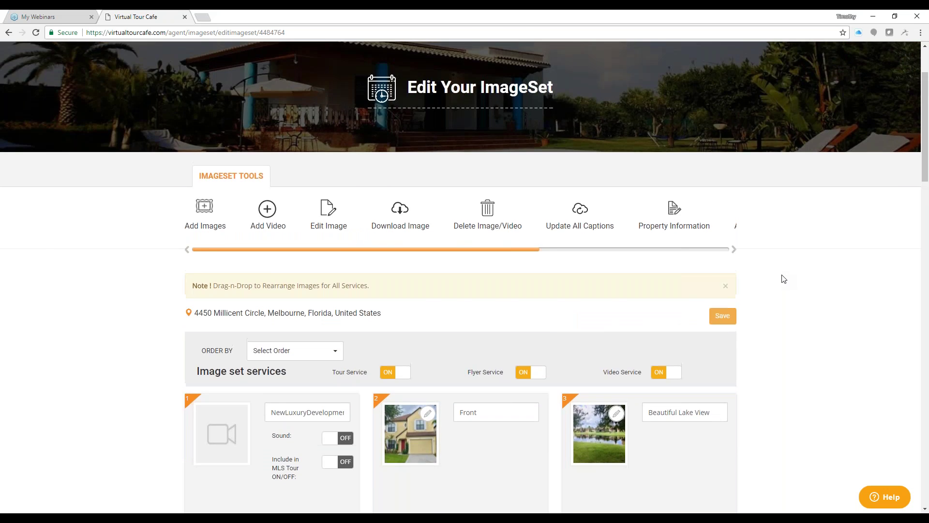
scroll(784, 279, "up", 2)
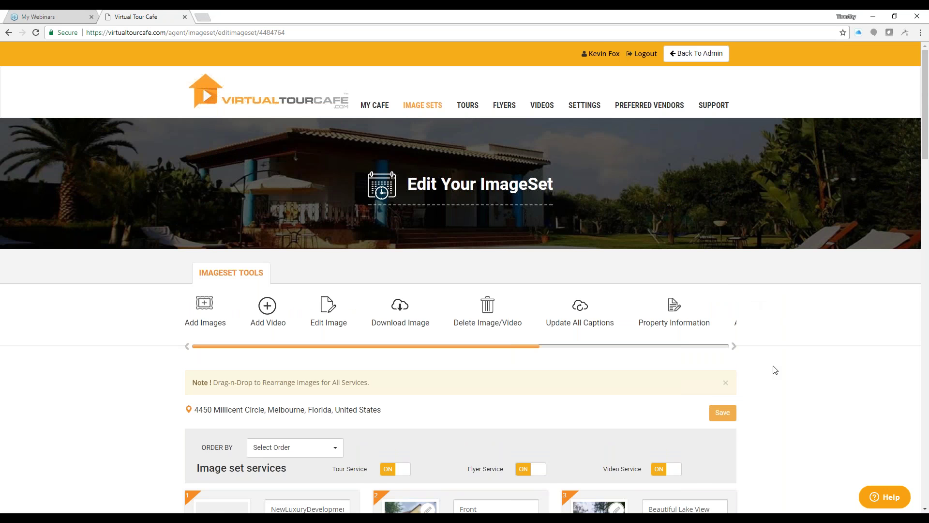
Examine the imageset tools, the note on rearranging images and the first media items of the set
scroll(773, 369, "down", 1)
scroll(745, 227, "down", 1)
scroll(745, 233, "down", 5)
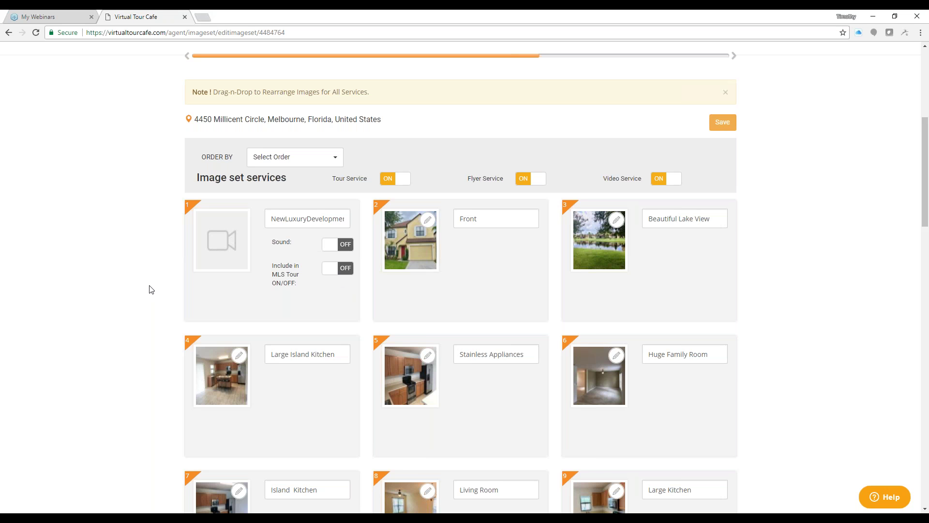
scroll(150, 291, "up", 1)
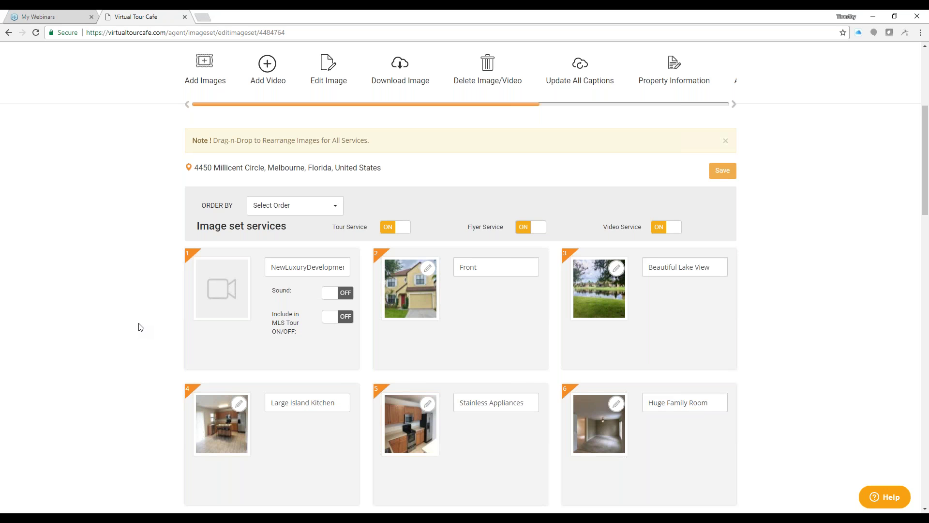
scroll(141, 325, "up", 5)
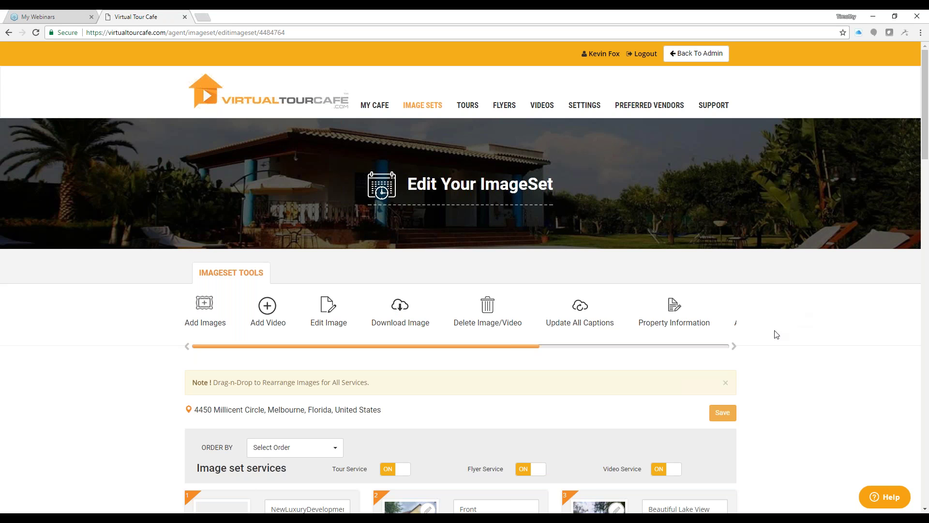
scroll(794, 323, "down", 1)
scroll(794, 323, "down", 3)
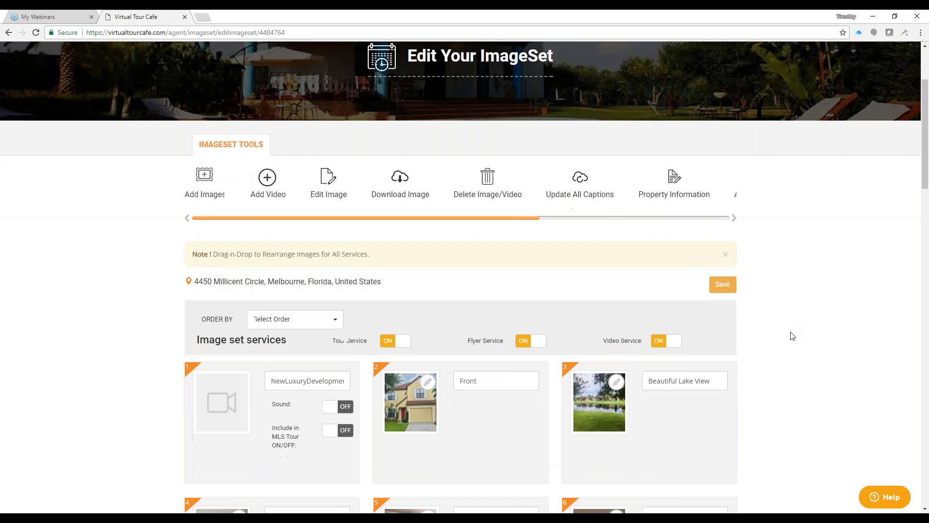
scroll(792, 333, "up", 3)
scroll(792, 336, "up", 1)
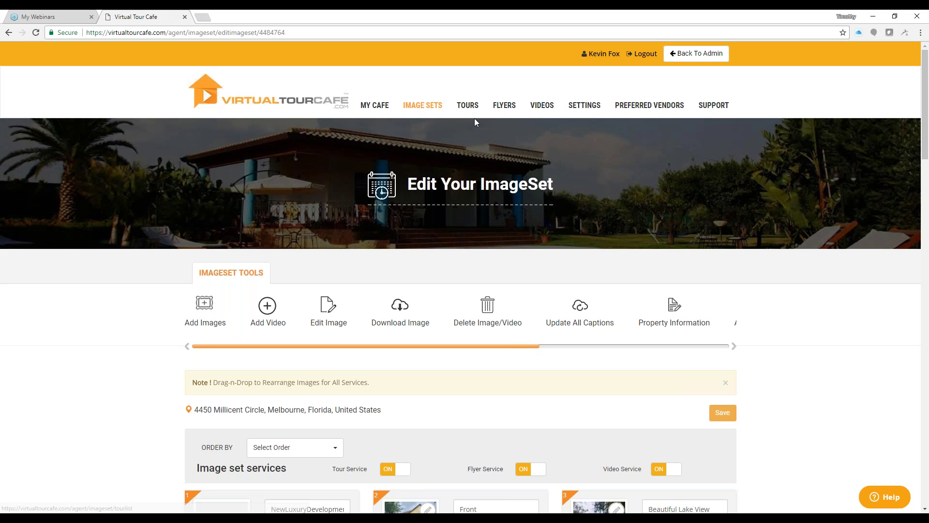
Open the virtual tours management page and select the EAGLE LAKE NORTH tour
left_click(468, 105)
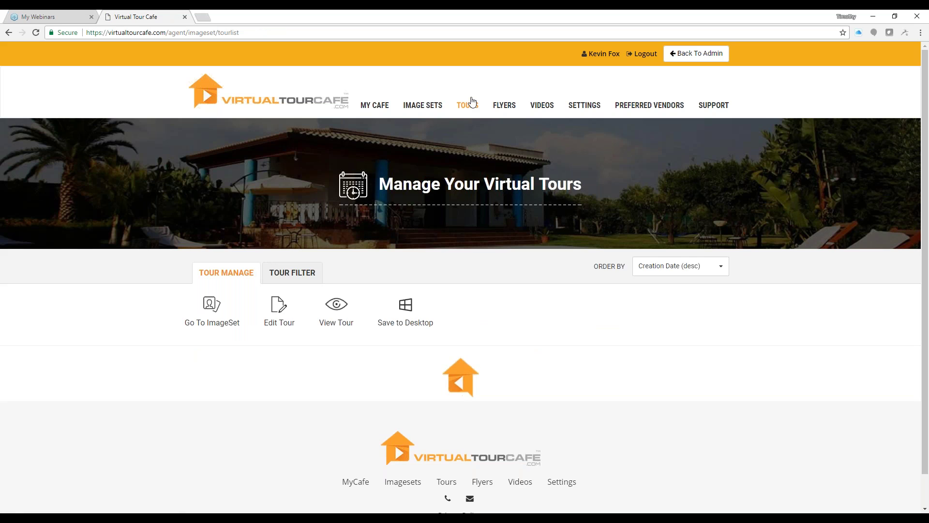
scroll(796, 263, "down", 5)
scroll(797, 263, "up", 2)
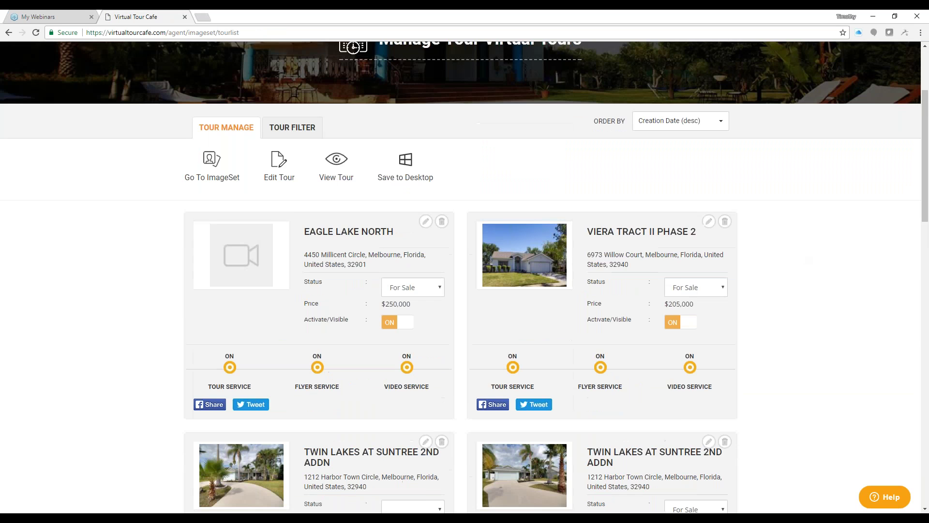
scroll(460, 277, "up", 1)
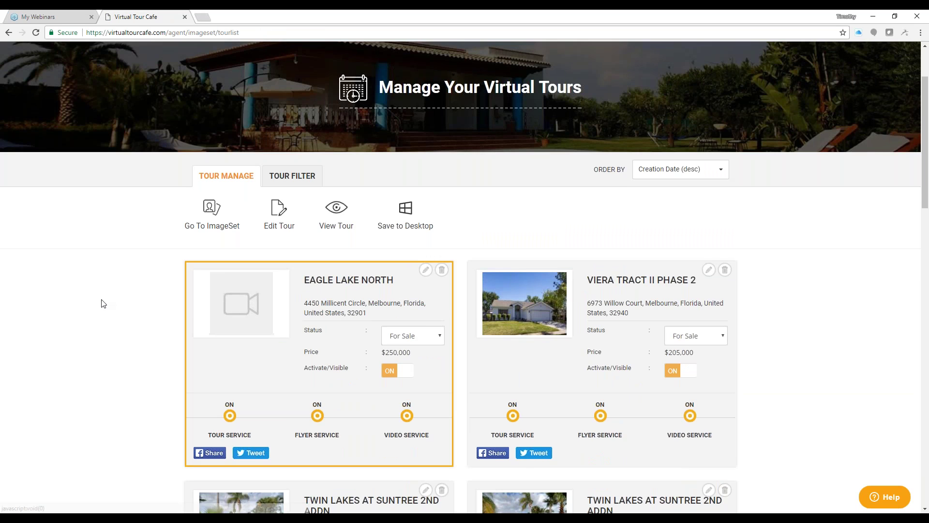
scroll(100, 302, "up", 2)
scroll(105, 388, "down", 1)
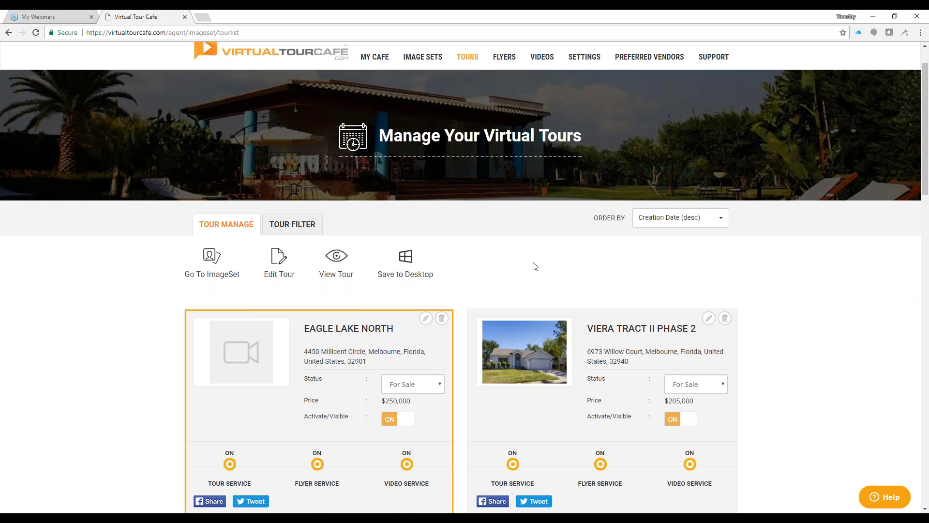
scroll(536, 266, "up", 1)
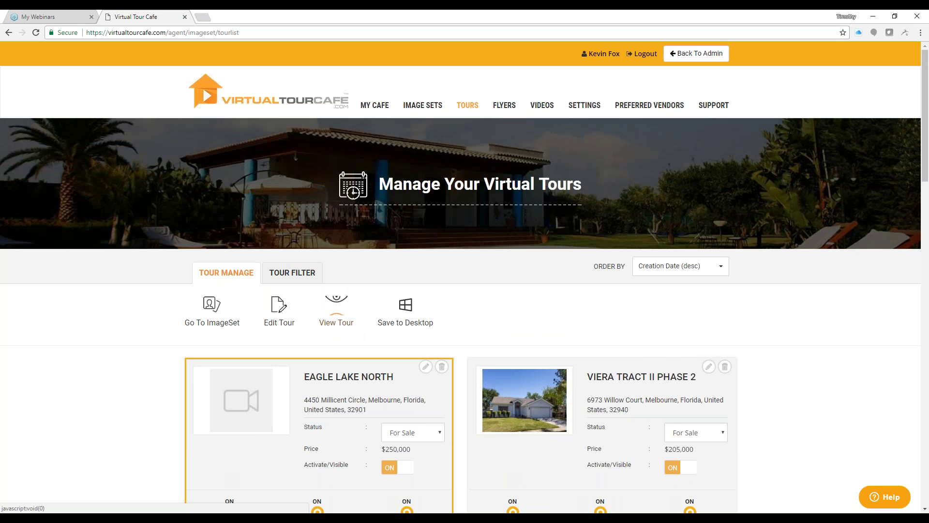
View the EAGLE LAKE NORTH virtual tour and look at its opening video
scroll(614, 394, "down", 1)
scroll(614, 395, "down", 3)
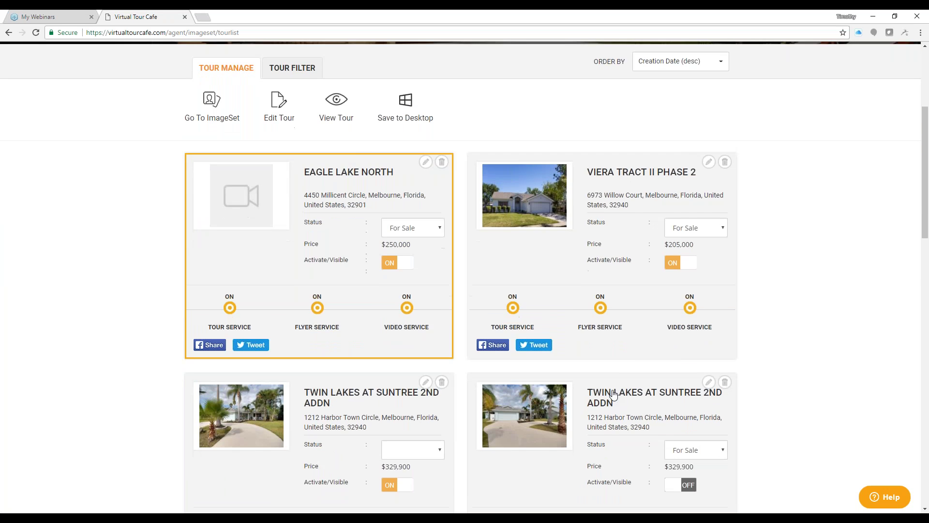
scroll(615, 392, "up", 4)
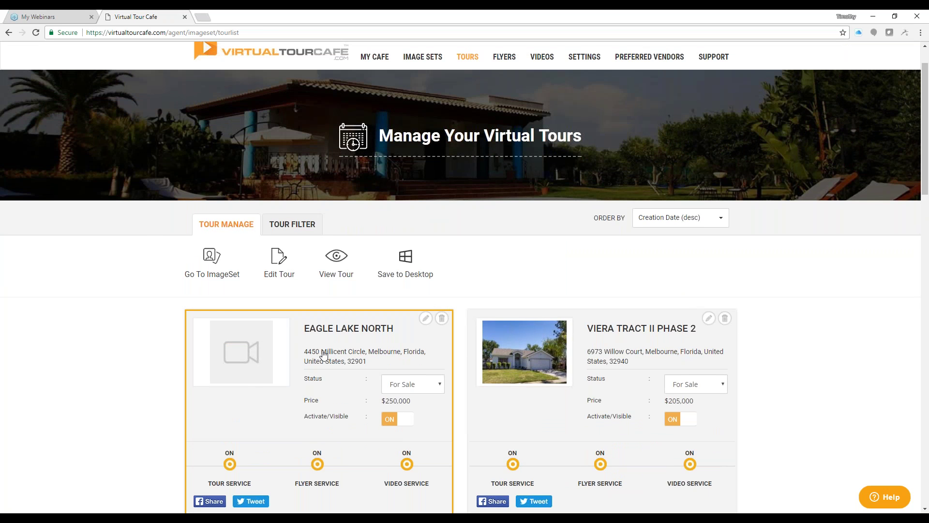
left_click(337, 258)
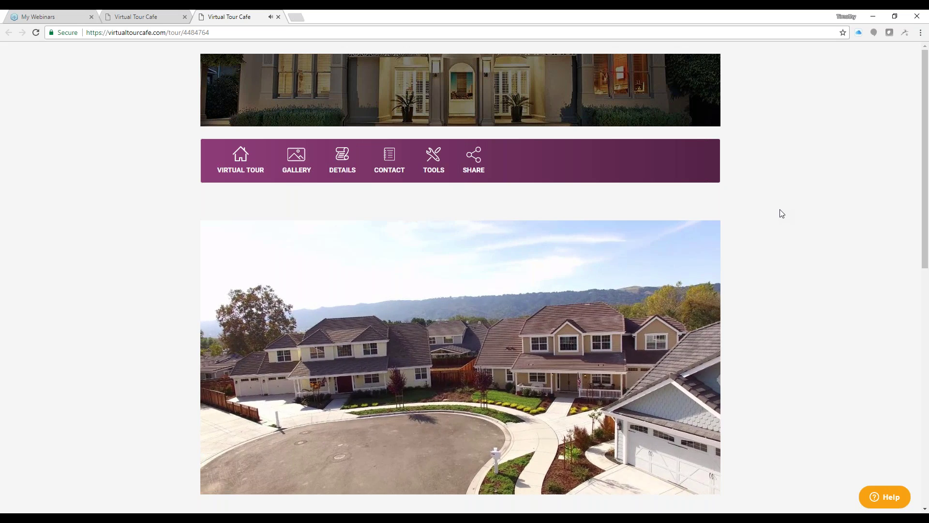
scroll(780, 234, "down", 2)
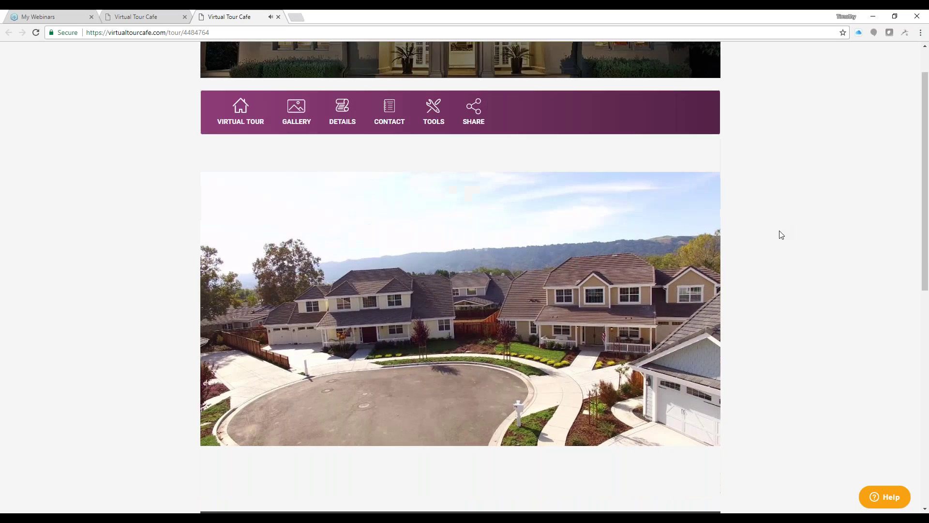
Examine the tour's menu options, the agent's contact details, the property info and the location map
scroll(776, 247, "up", 2)
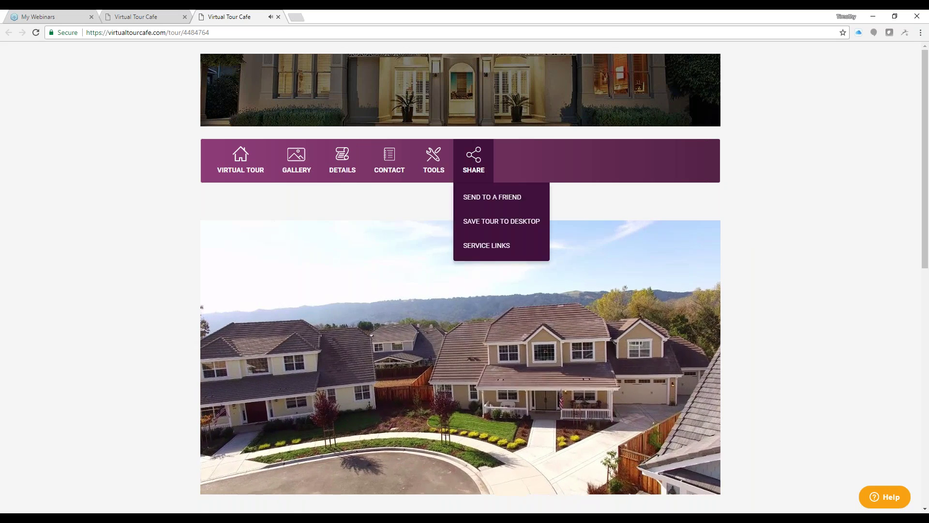
mouse_move(390, 165)
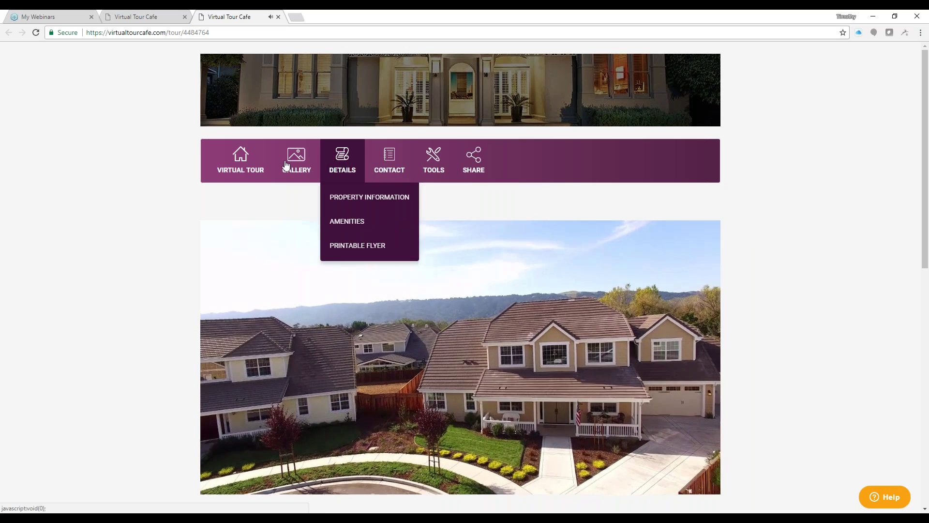
mouse_move(342, 160)
scroll(880, 272, "down", 6)
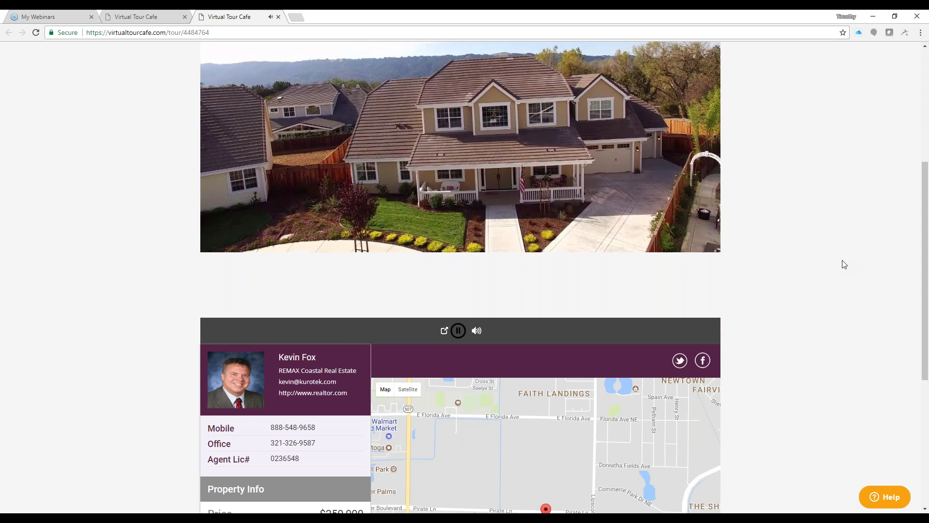
scroll(841, 275, "down", 1)
scroll(838, 283, "down", 3)
scroll(836, 286, "down", 1)
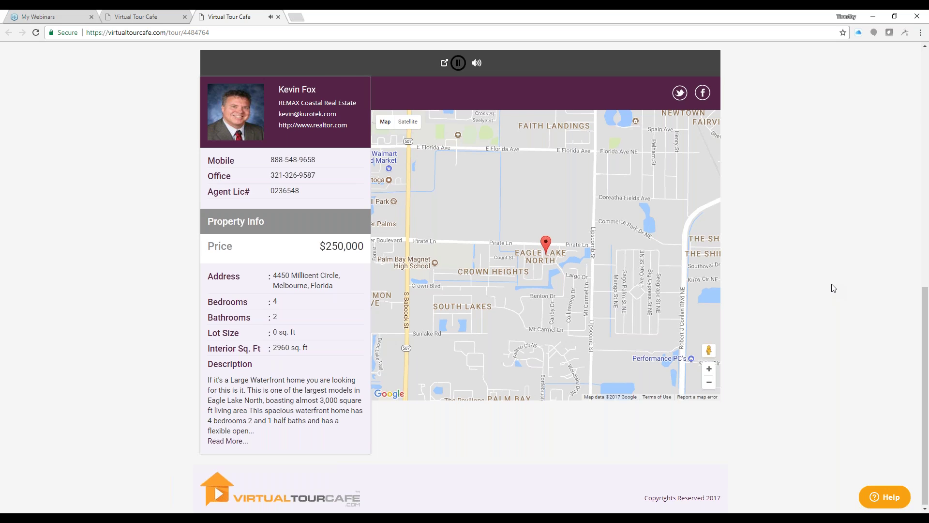
Watch the tour's captioned image slideshow and check the Twitter and Facebook sharing links beneath it
scroll(833, 287, "up", 6)
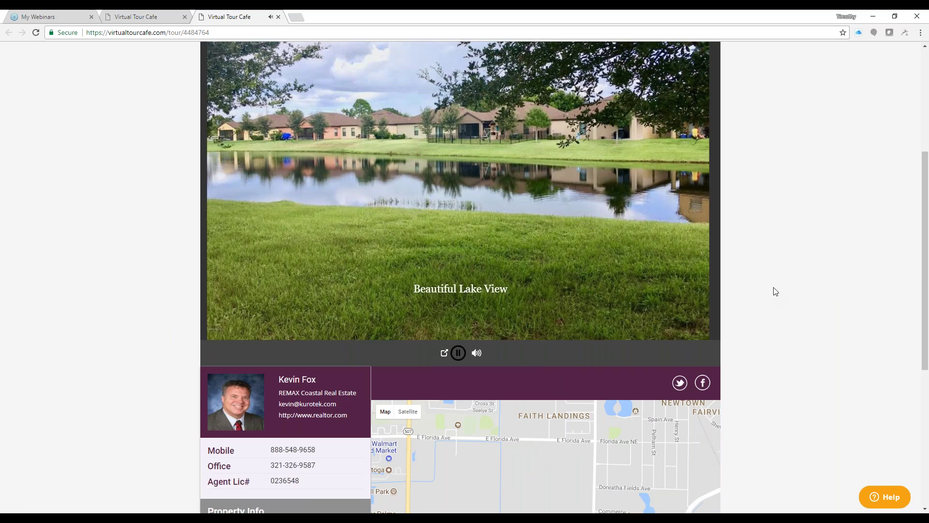
scroll(776, 287, "up", 4)
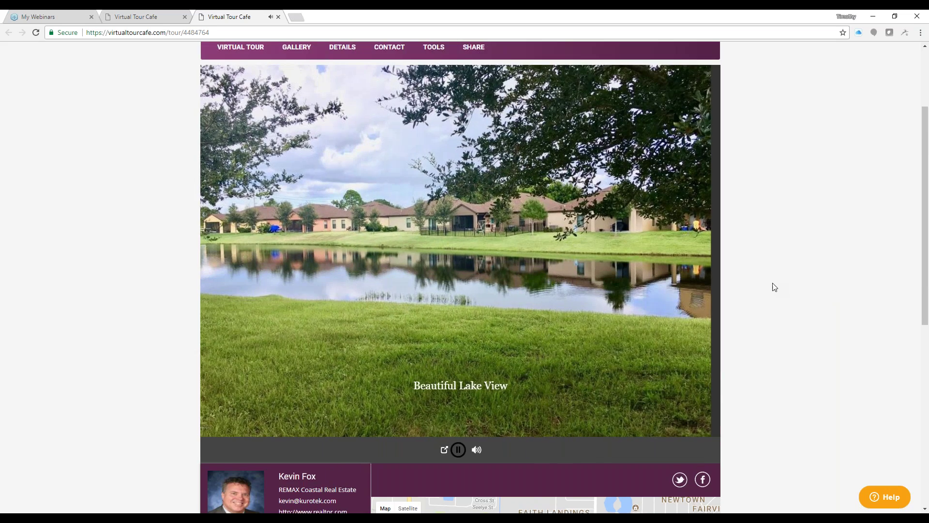
scroll(775, 288, "down", 4)
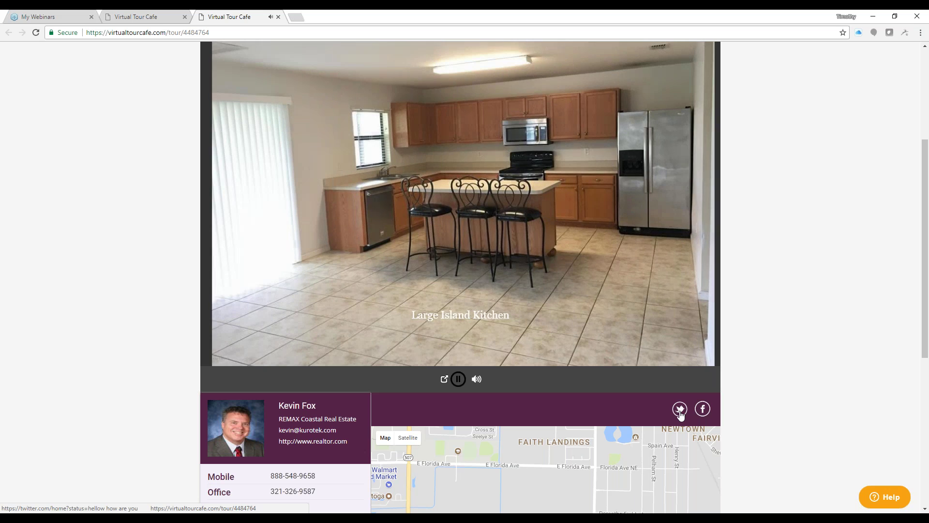
scroll(782, 328, "up", 2)
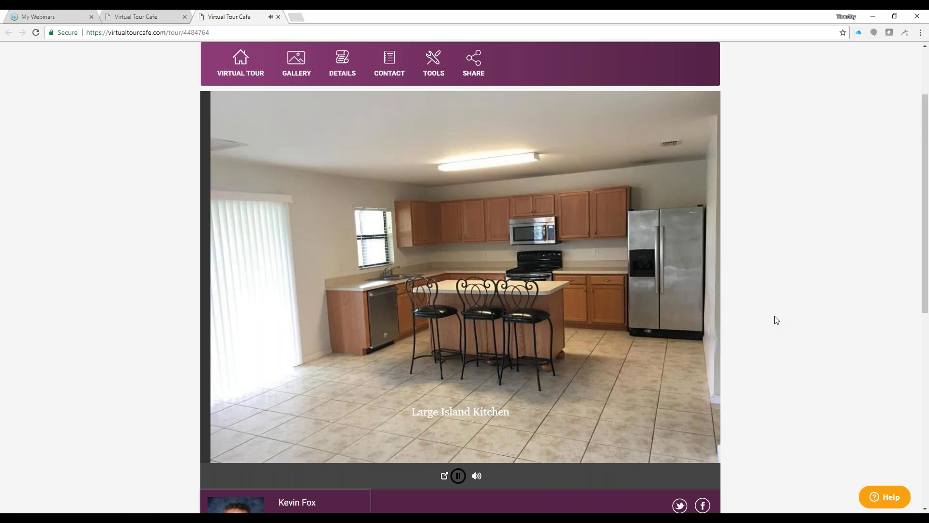
scroll(775, 319, "down", 3)
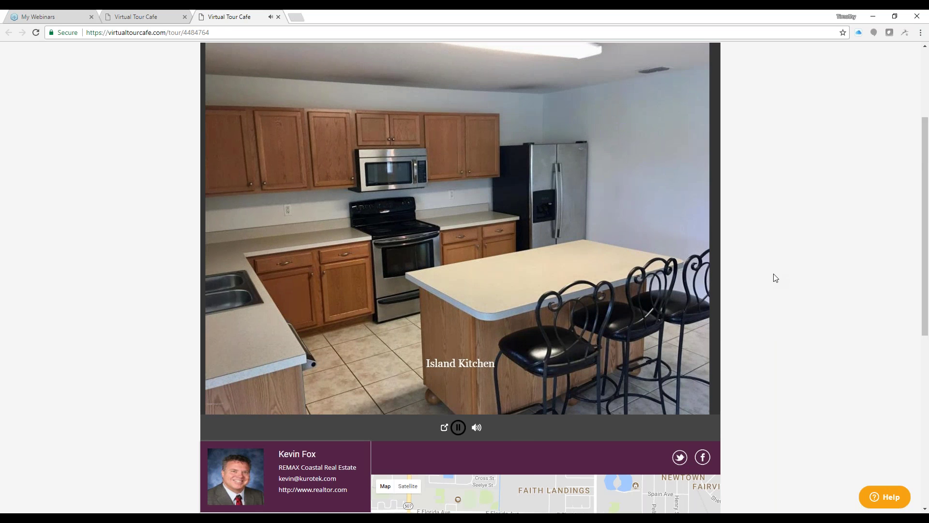
scroll(776, 278, "up", 3)
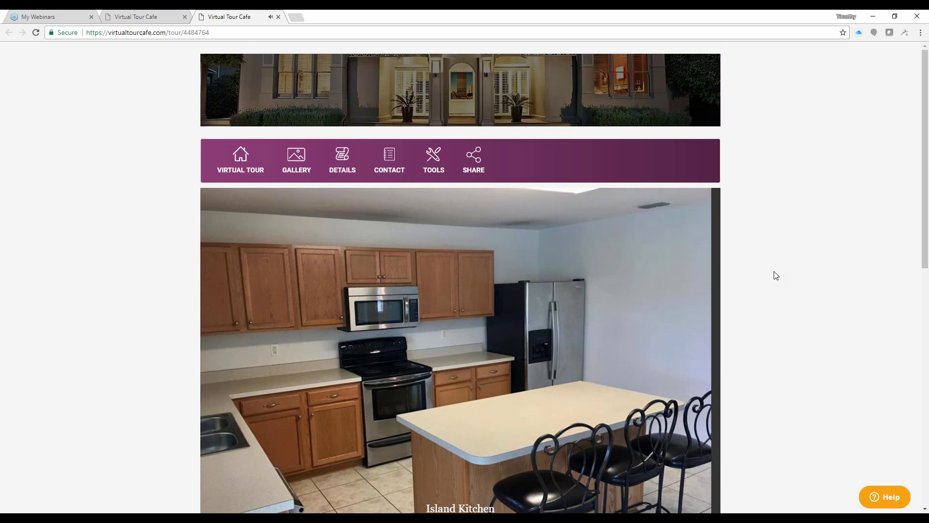
scroll(776, 274, "down", 1)
scroll(774, 272, "down", 1)
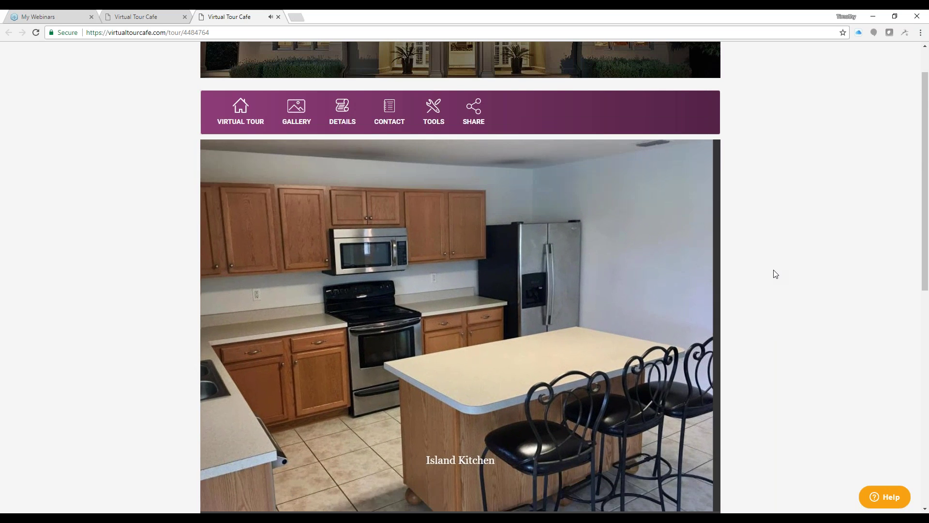
scroll(773, 278, "down", 1)
scroll(774, 279, "up", 2)
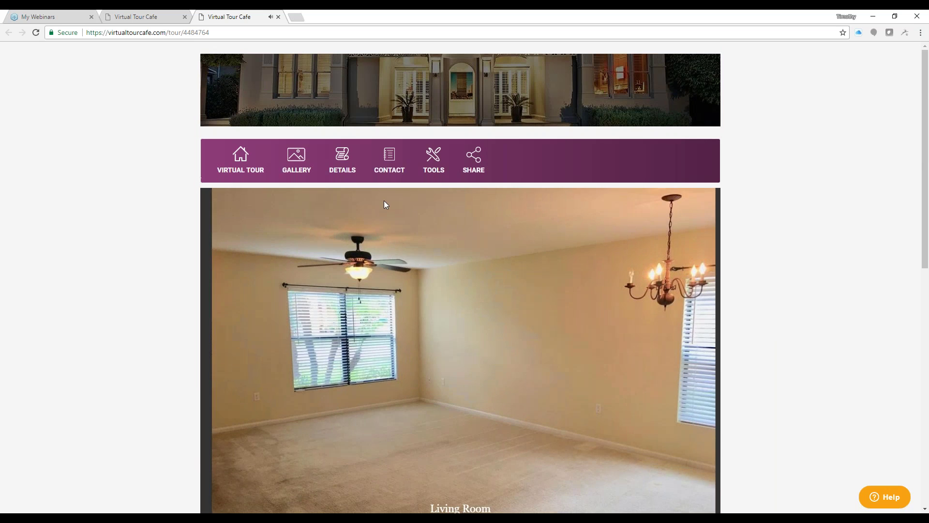
Check the tour's contact, gallery and virtual tour options, and play the virtual tour again
mouse_move(389, 168)
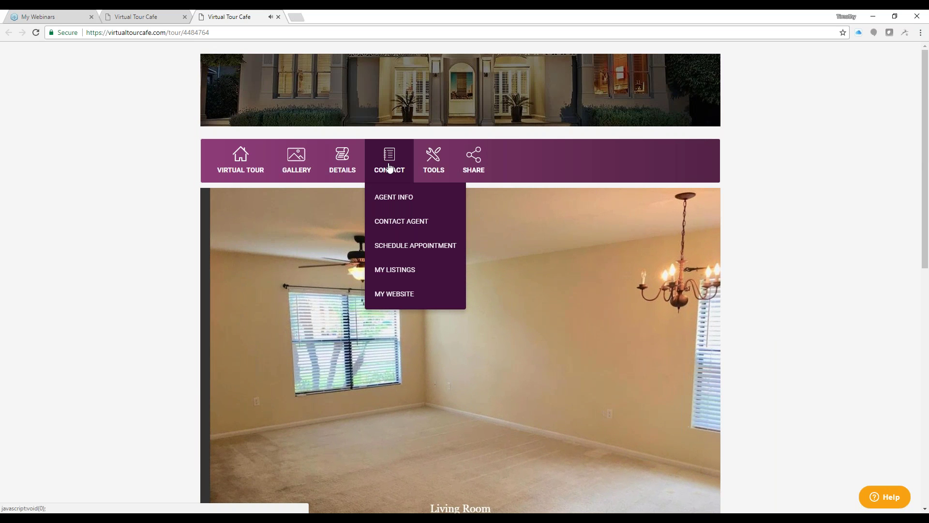
mouse_move(291, 164)
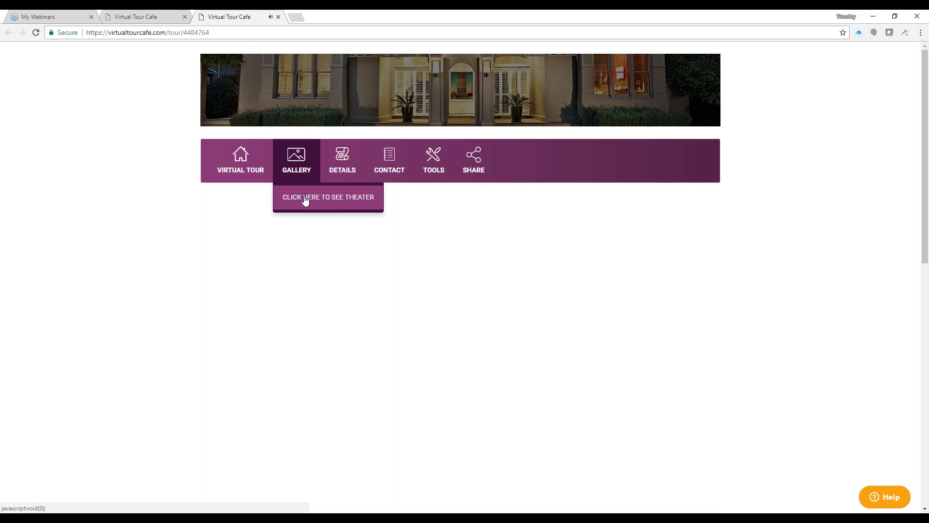
mouse_move(252, 162)
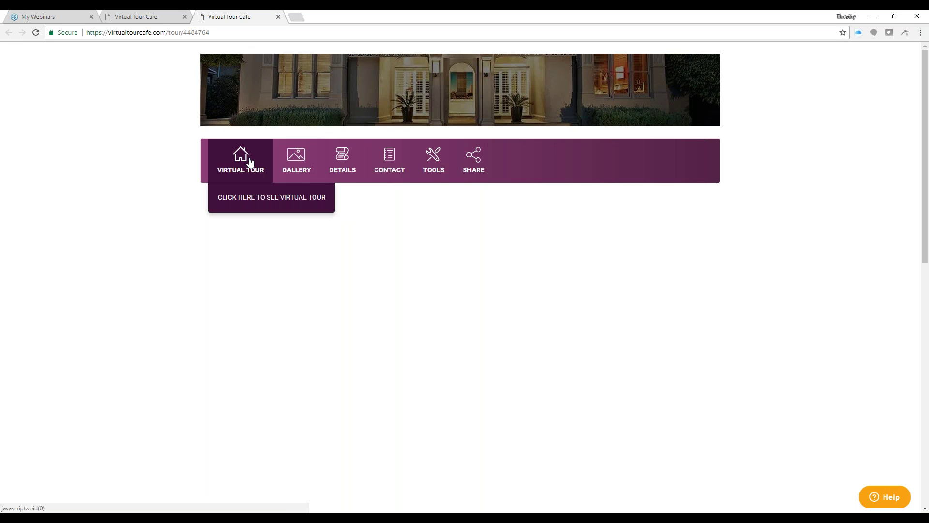
left_click(250, 195)
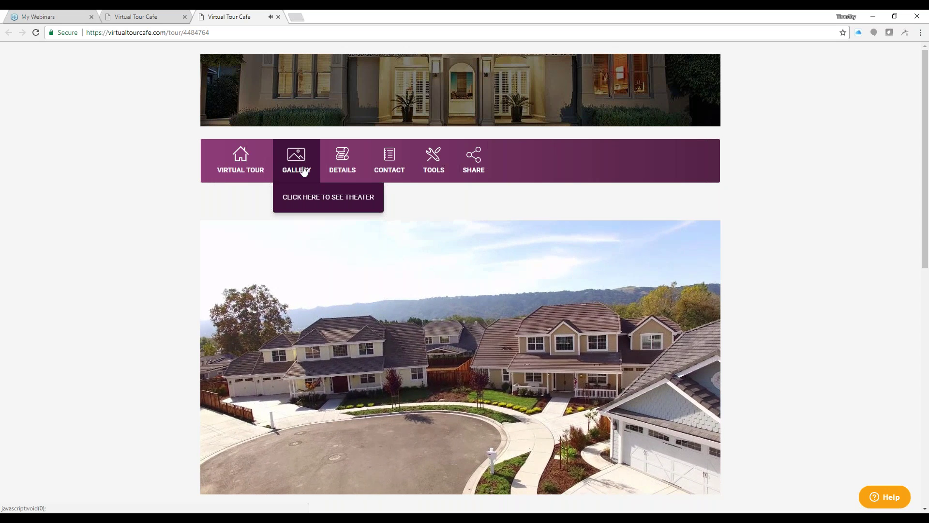
View the tour's gallery theater, display the lake photo and advance the thumbnail strip by one image
mouse_move(333, 174)
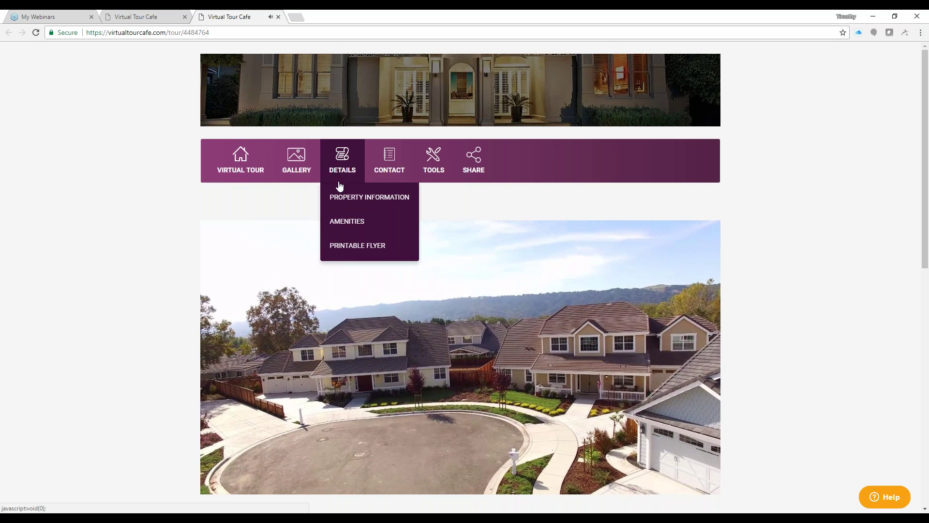
left_click(301, 196)
mouse_move(250, 167)
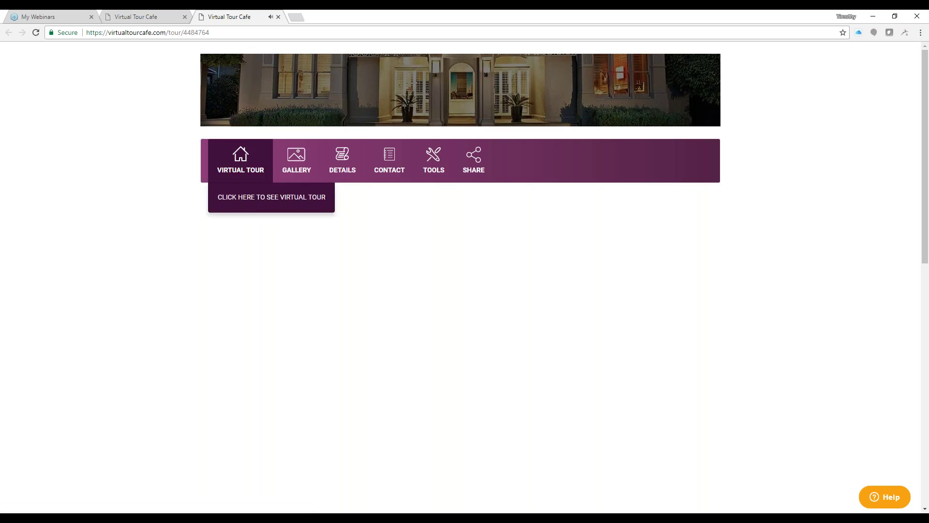
left_click(257, 197)
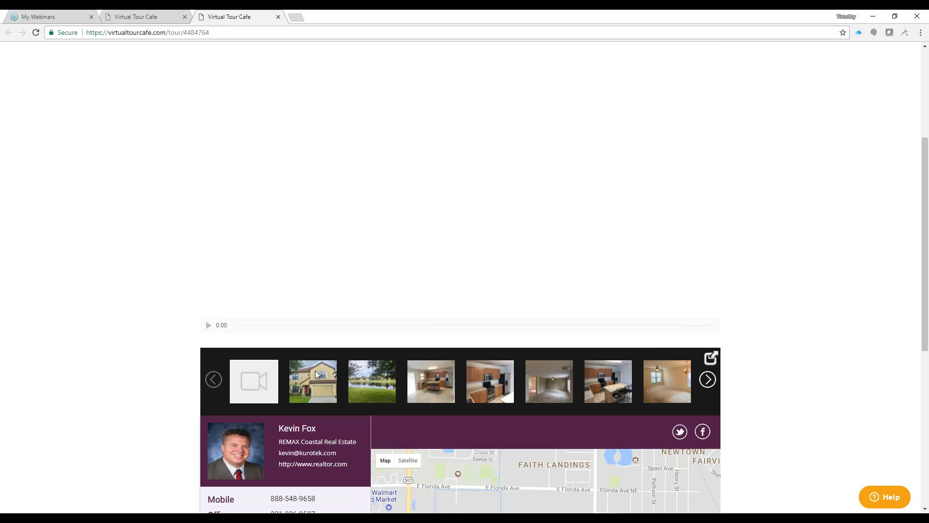
left_click(315, 372)
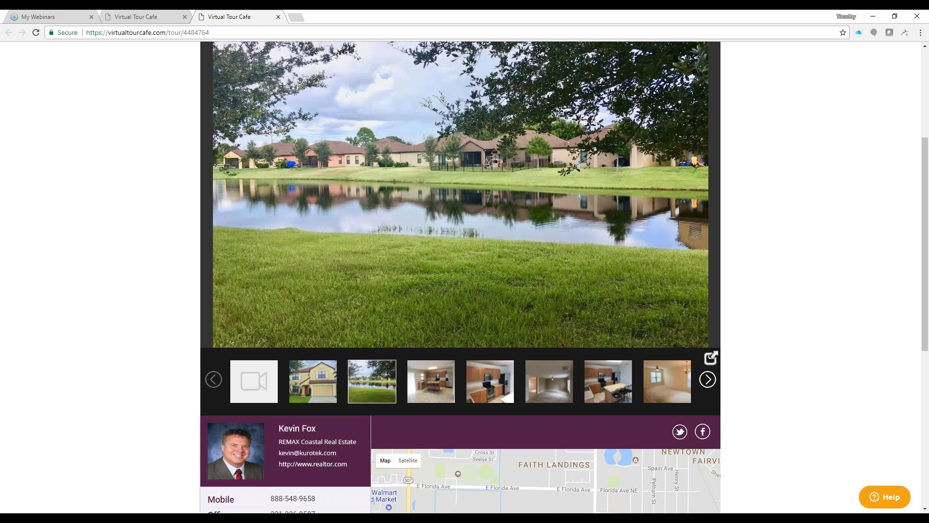
scroll(634, 344, "up", 4)
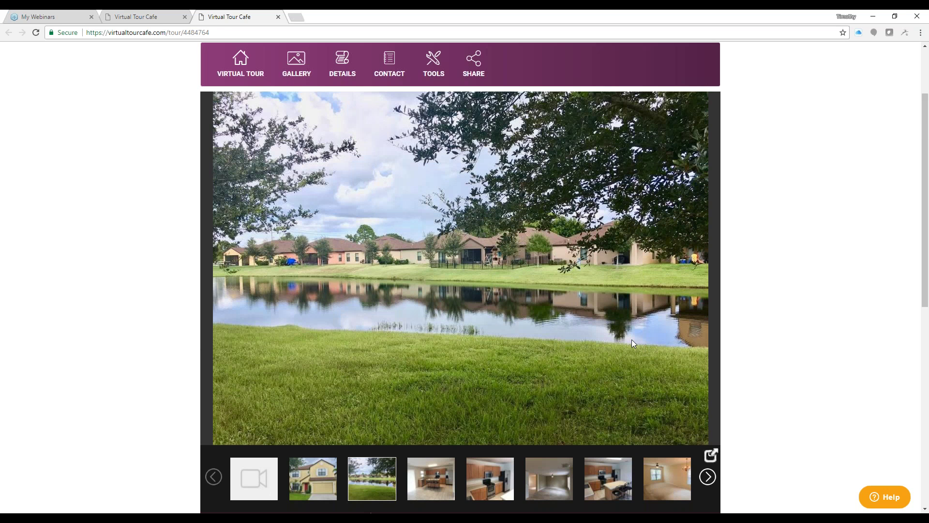
scroll(632, 342, "down", 4)
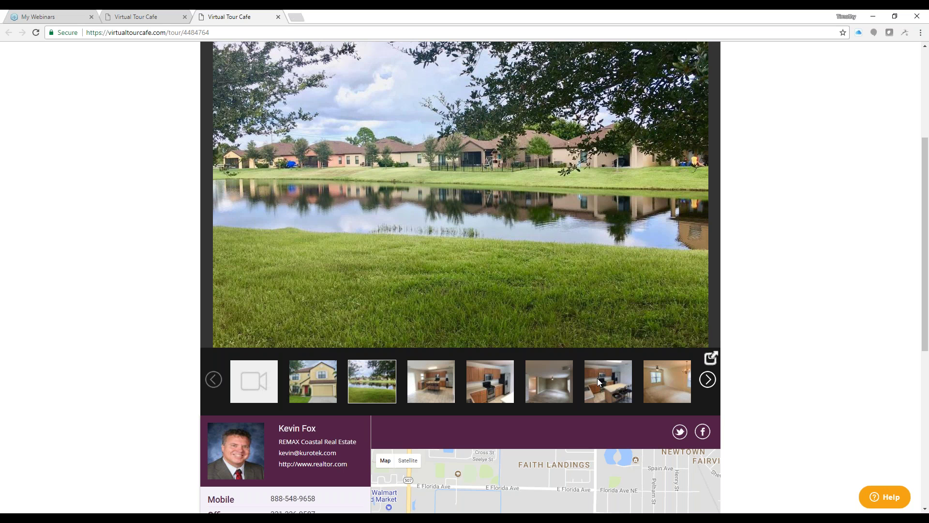
left_click(708, 379)
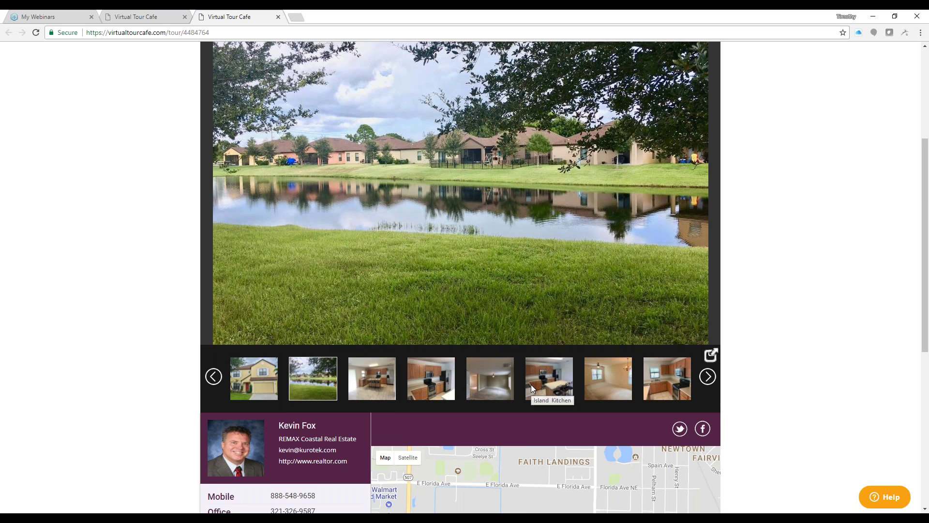
Zoom the property's location map, switch it to satellite view and look over the property info beside it
scroll(530, 385, "down", 3)
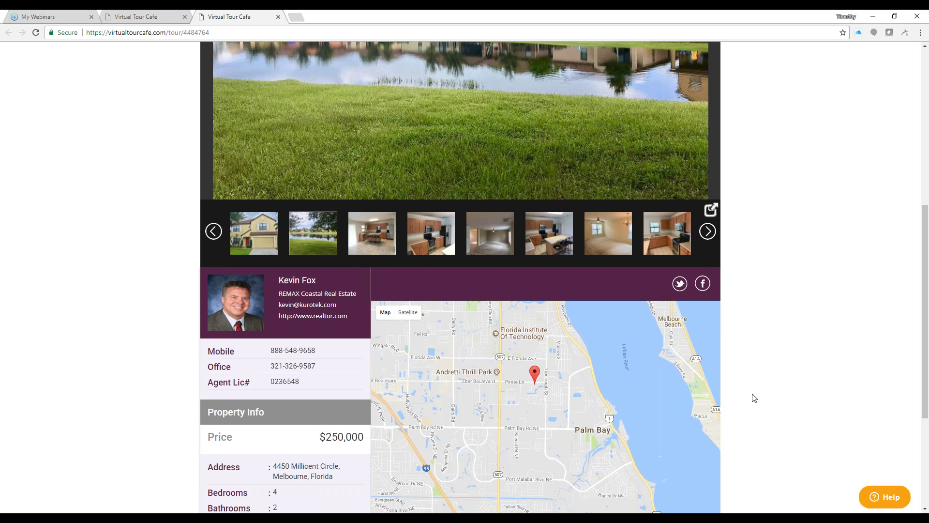
scroll(754, 398, "down", 4)
scroll(719, 393, "up", 2)
scroll(617, 346, "up", 1)
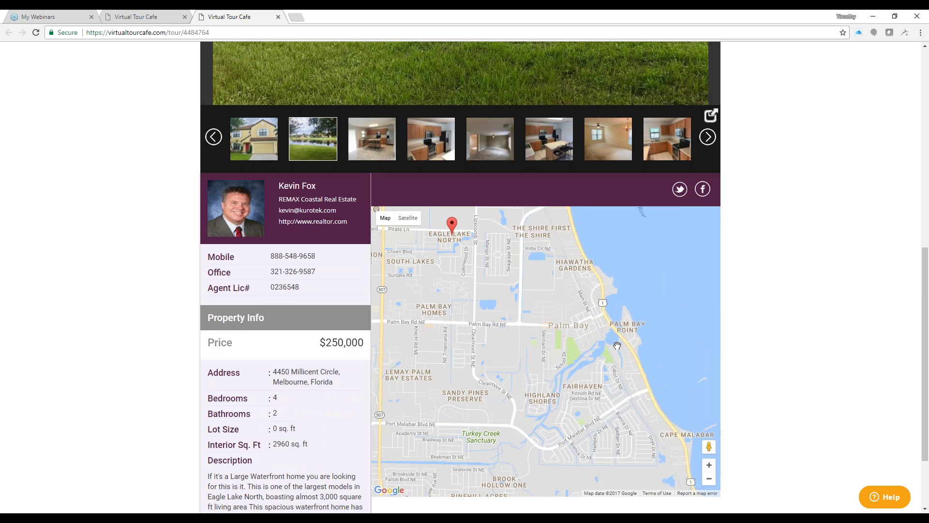
left_click(414, 223)
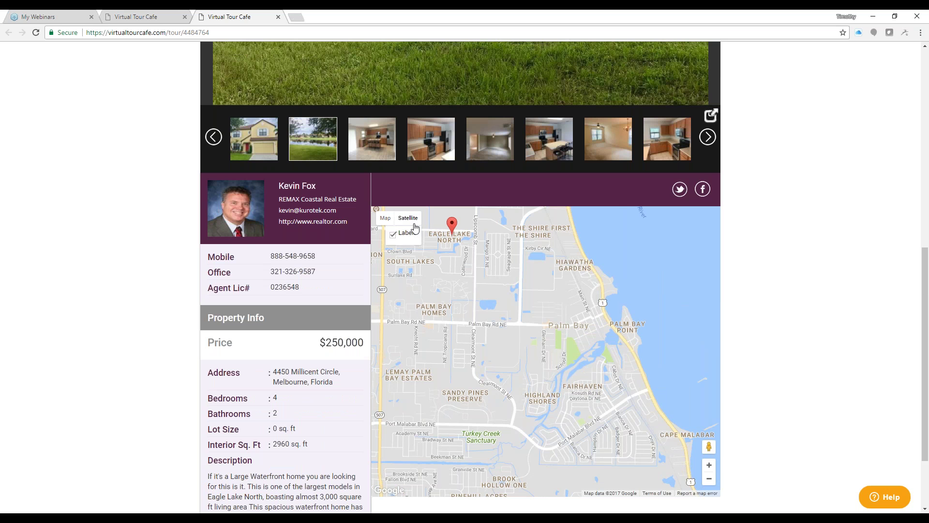
scroll(774, 338, "down", 1)
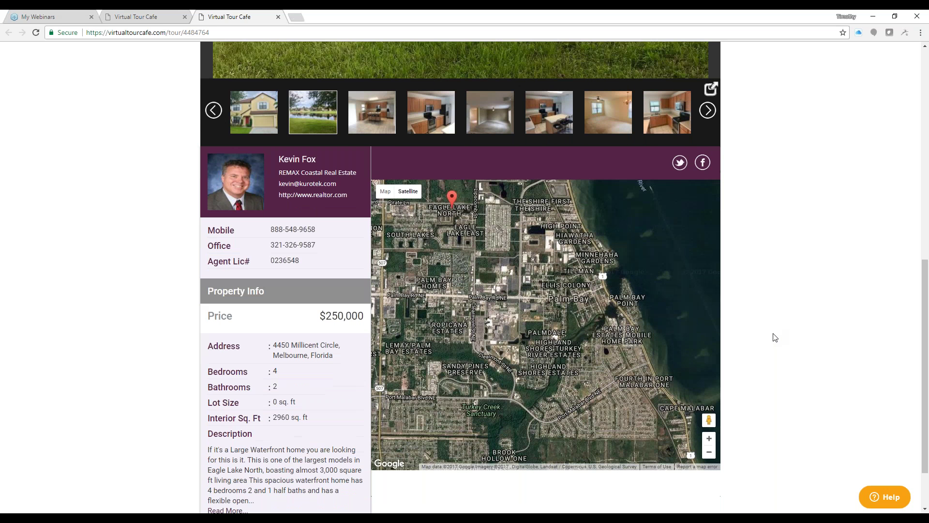
scroll(775, 337, "down", 2)
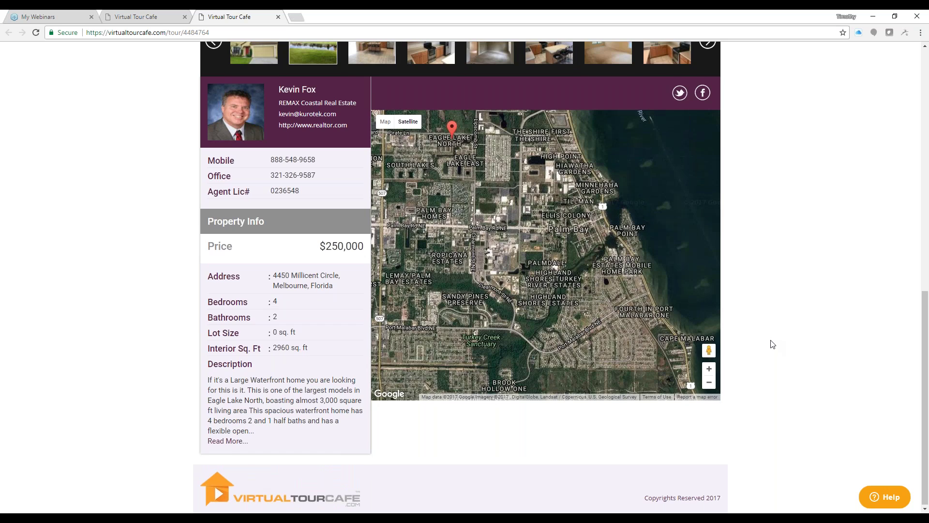
Return to the virtual tour, view its Property Information details and close them
scroll(773, 344, "up", 5)
scroll(773, 342, "up", 6)
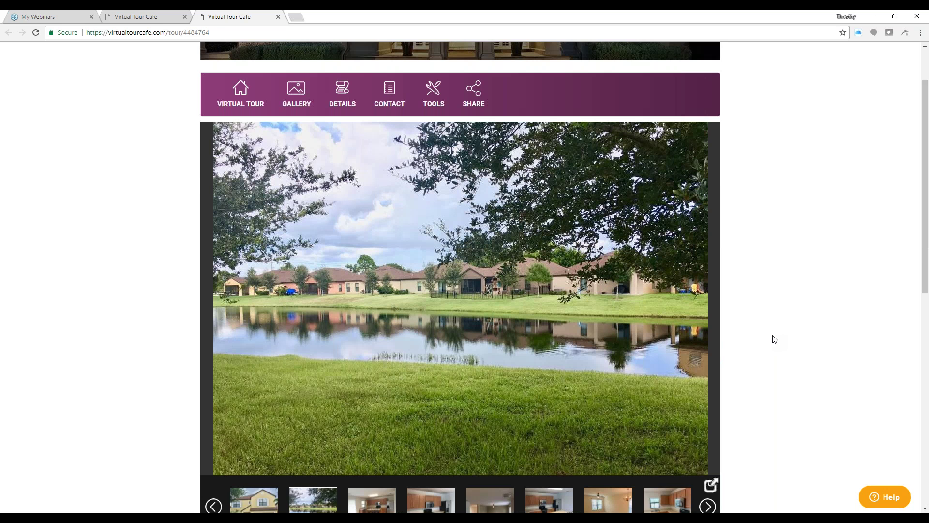
left_click(241, 197)
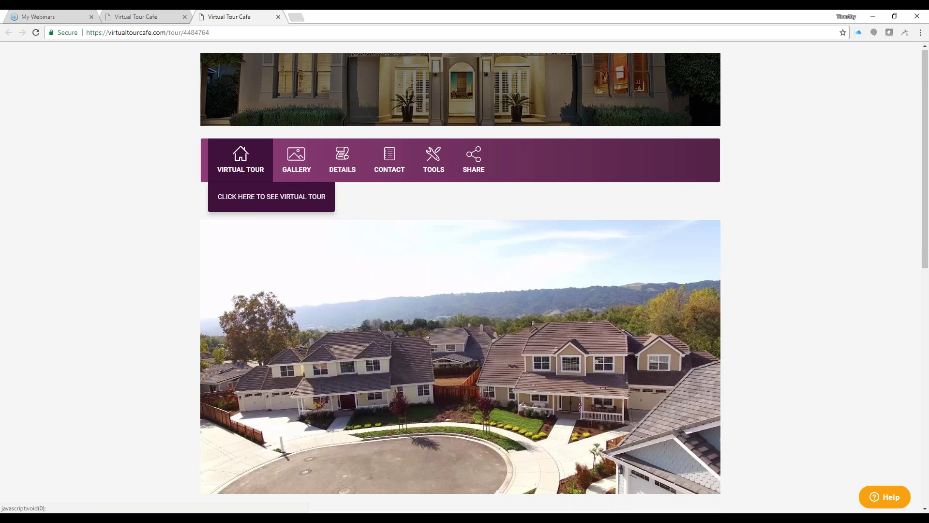
mouse_move(343, 156)
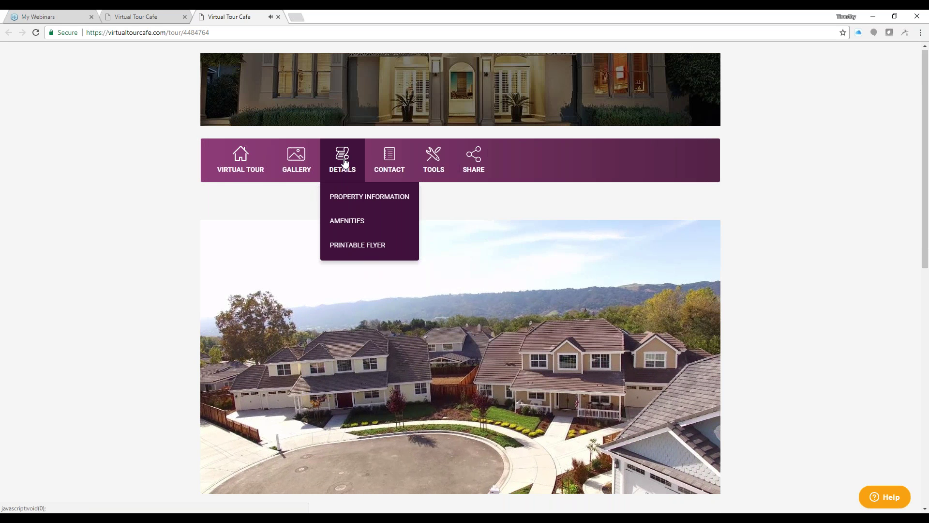
left_click(347, 196)
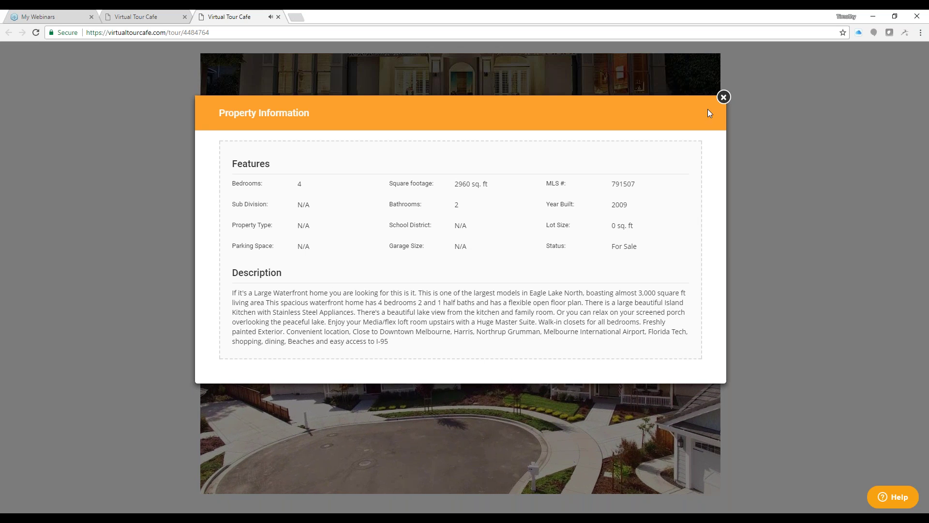
left_click(724, 97)
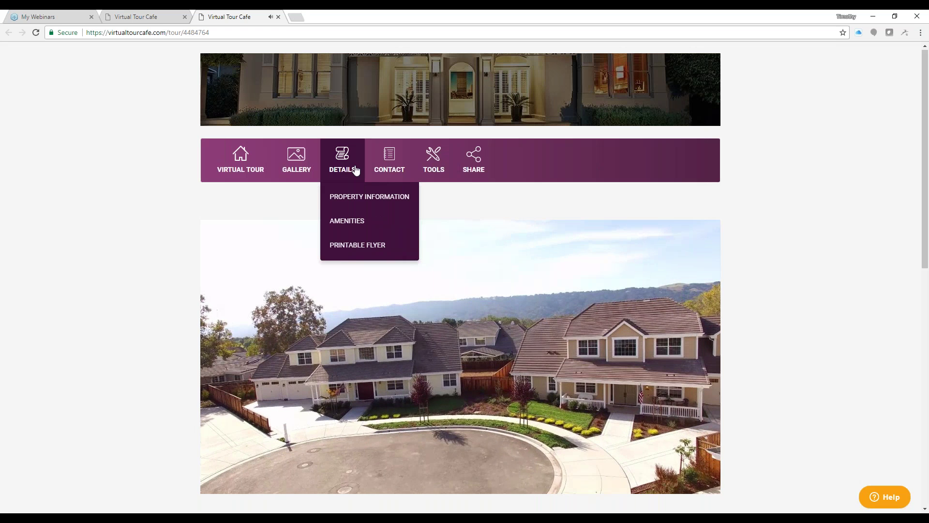
View the property's Amenities list and close it
mouse_move(331, 164)
left_click(347, 221)
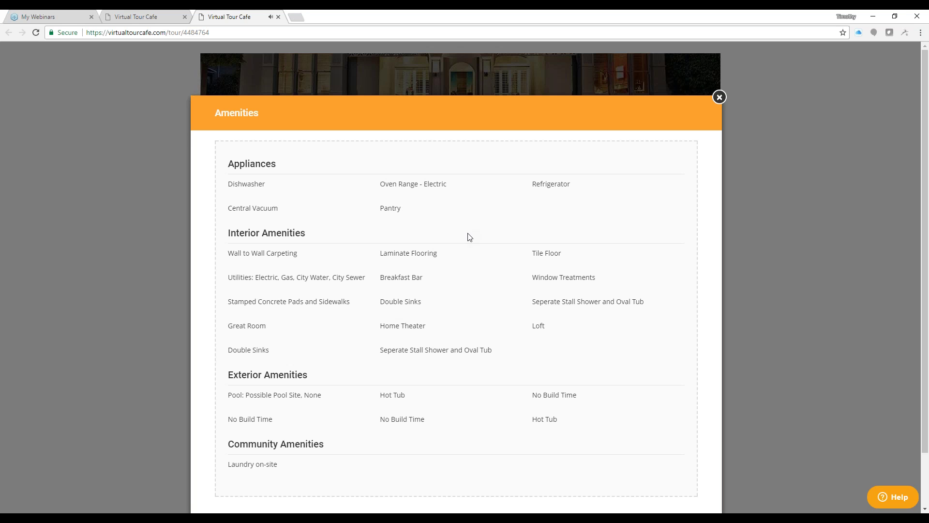
left_click(719, 98)
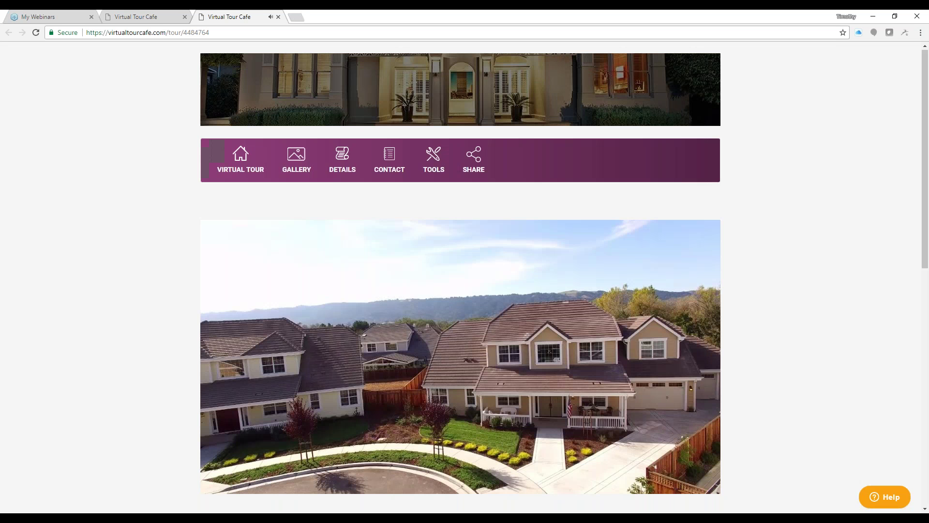
View the tour's Printable Flyer from header to agent footer, and close it
mouse_move(342, 164)
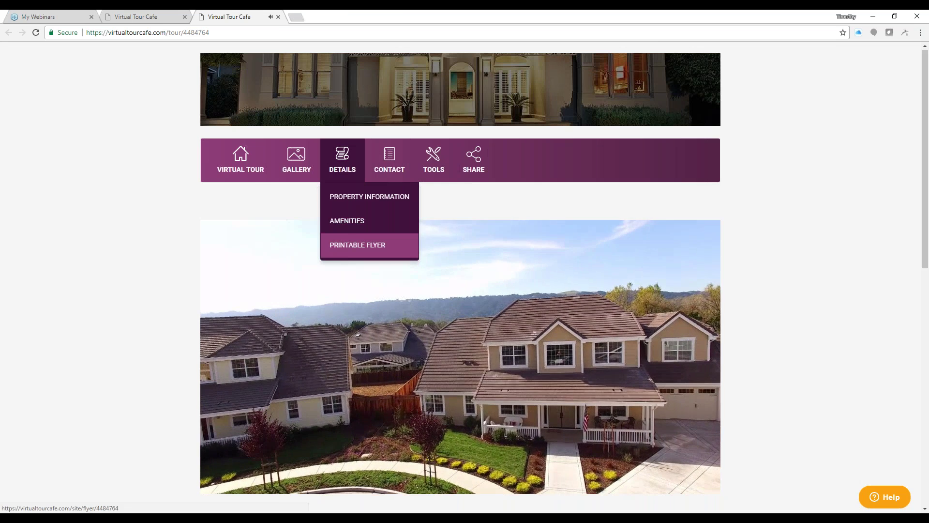
left_click(361, 248)
scroll(692, 230, "down", 3)
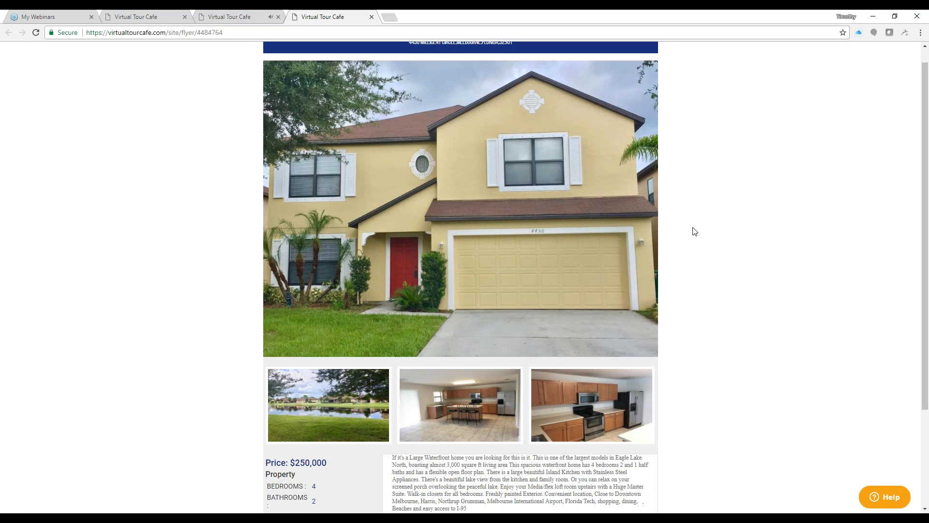
scroll(702, 243, "down", 1)
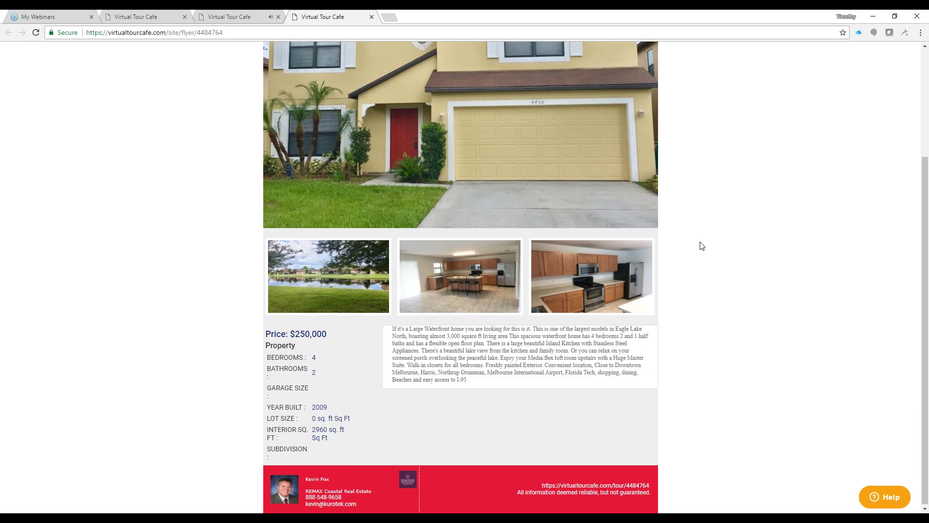
scroll(702, 246, "up", 3)
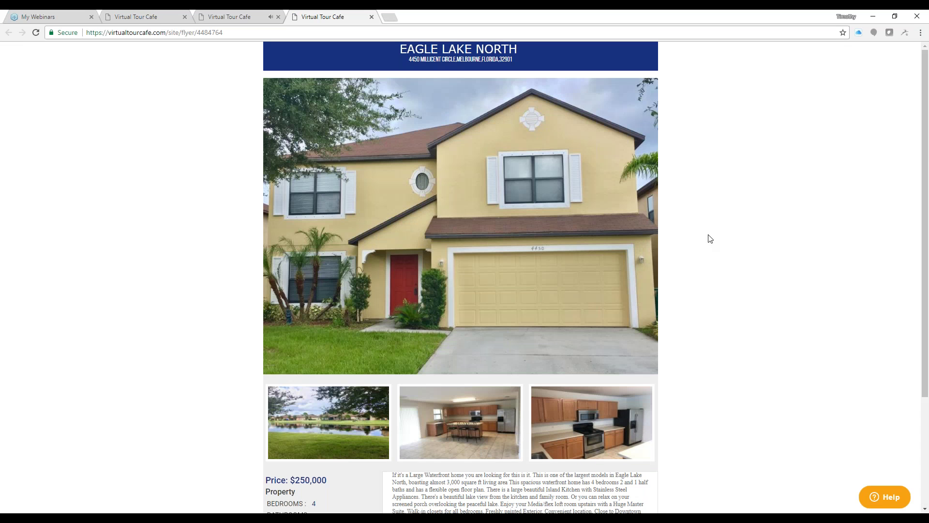
left_click(371, 18)
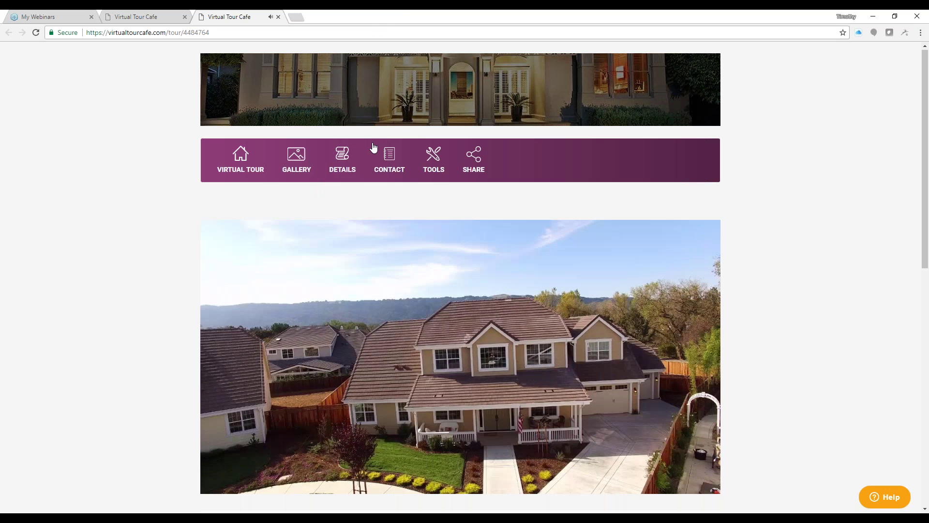
Return to the tour's photo gallery and display the kitchen photo with the stove and refrigerator
mouse_move(261, 165)
mouse_move(290, 164)
left_click(297, 197)
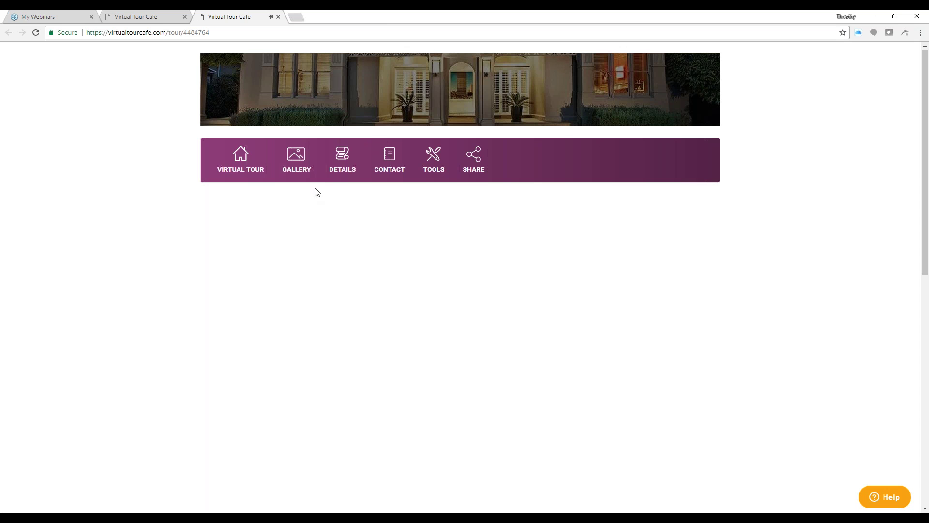
scroll(406, 383, "down", 1)
scroll(454, 462, "down", 4)
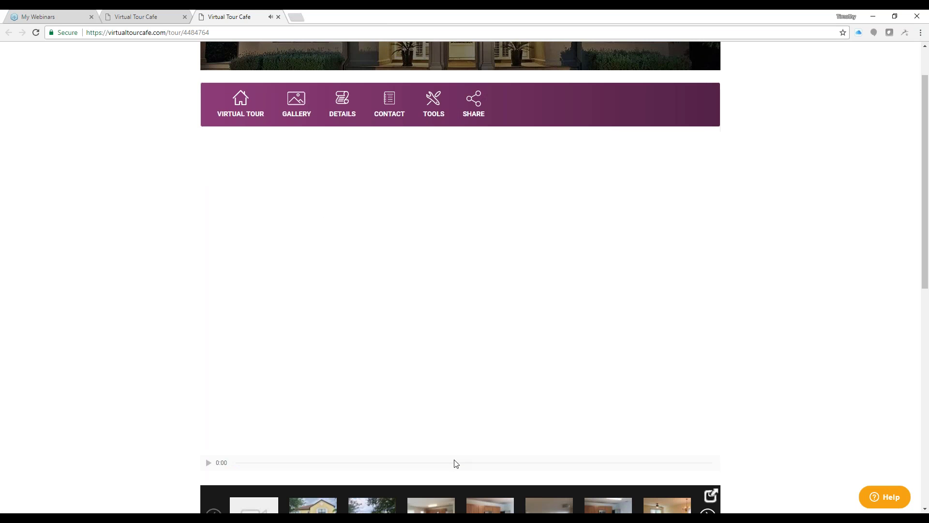
left_click(493, 341)
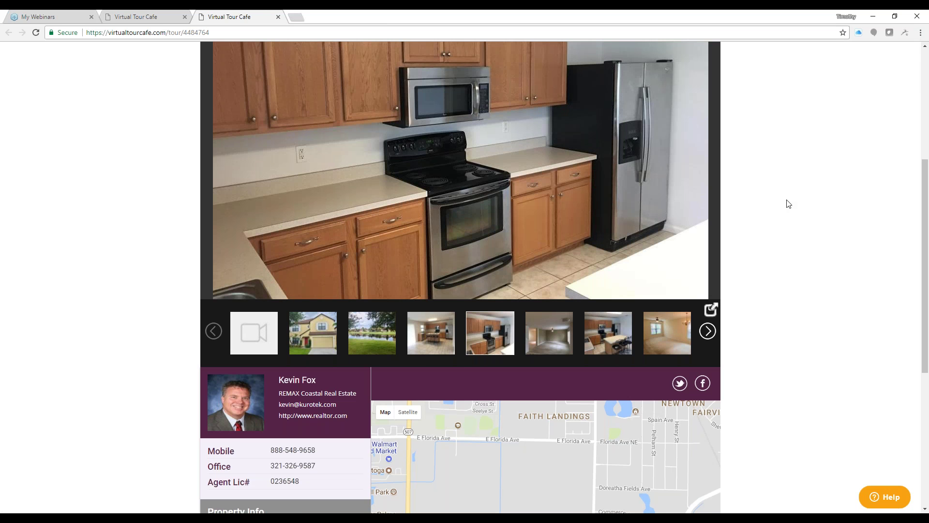
View the agent's My Listings page from the tour, look through its property cards and close it
scroll(787, 208, "up", 5)
mouse_move(332, 160)
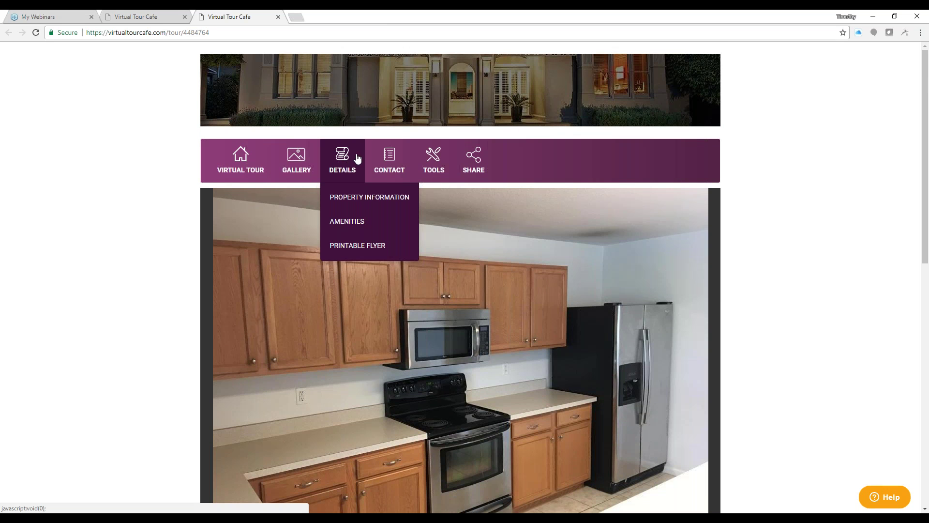
mouse_move(390, 159)
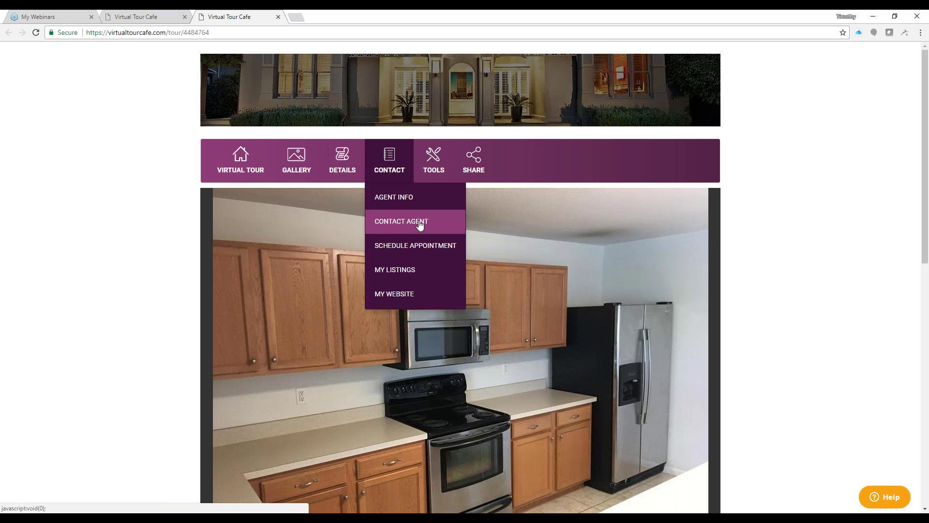
left_click(403, 274)
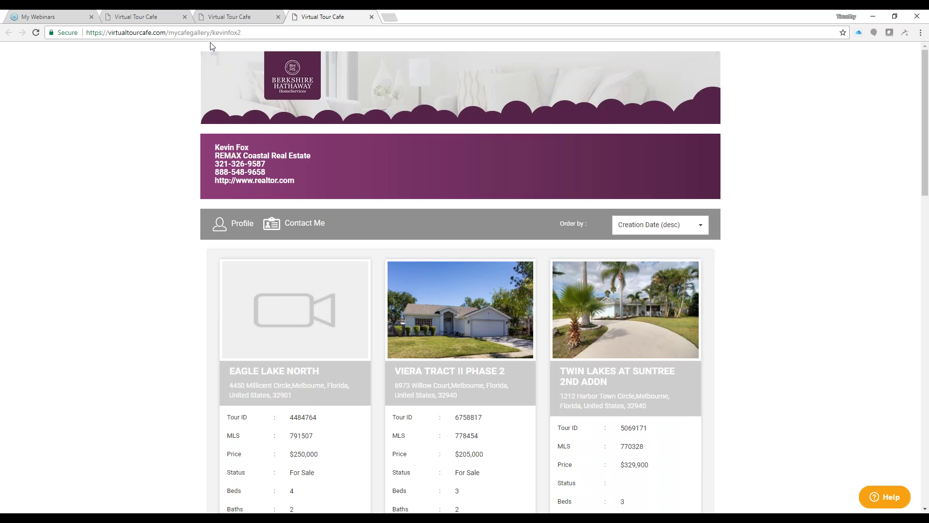
scroll(753, 252, "down", 6)
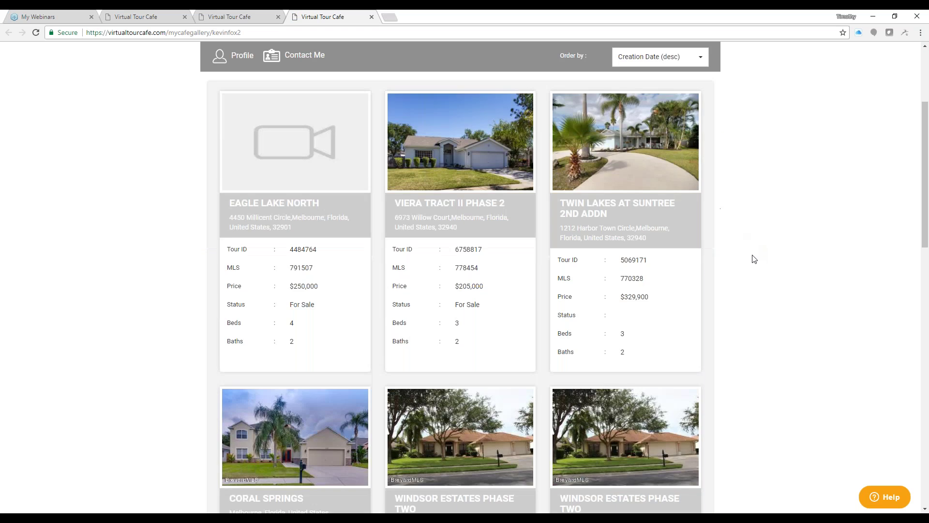
scroll(753, 262, "down", 9)
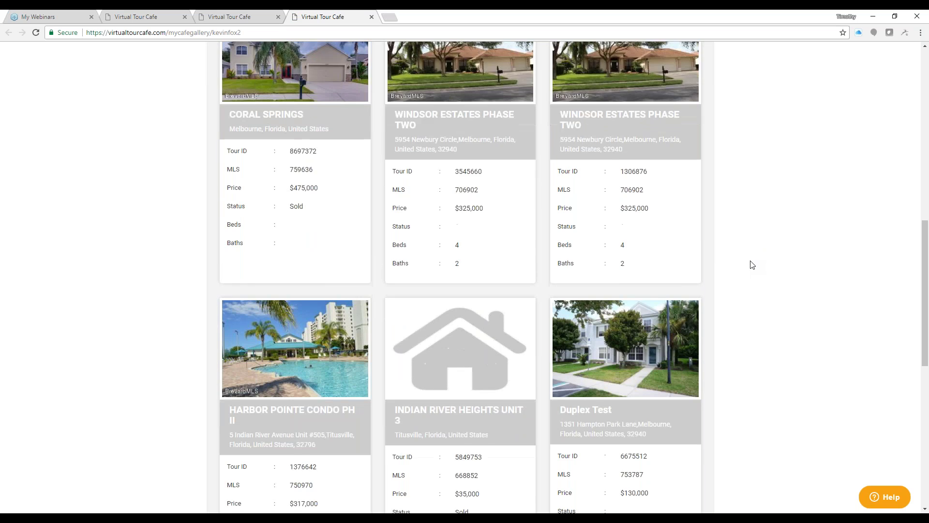
scroll(753, 266, "up", 15)
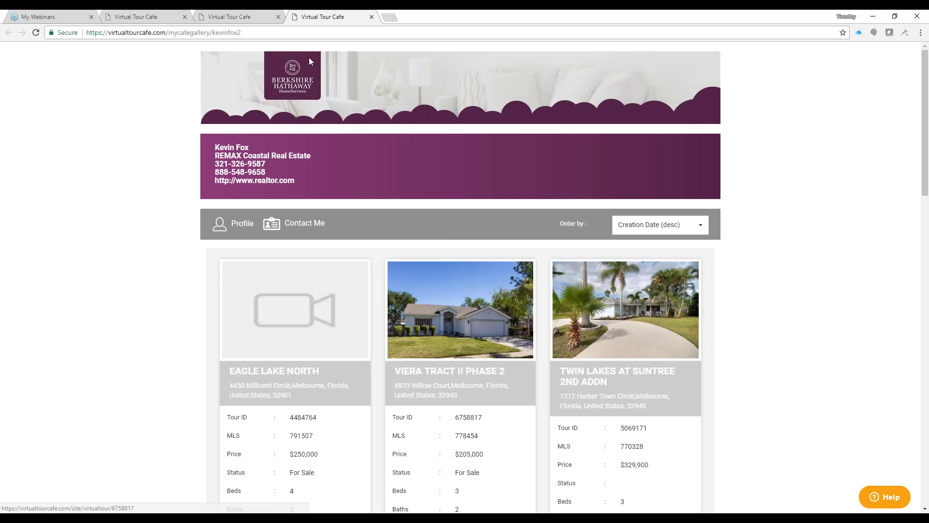
left_click(371, 16)
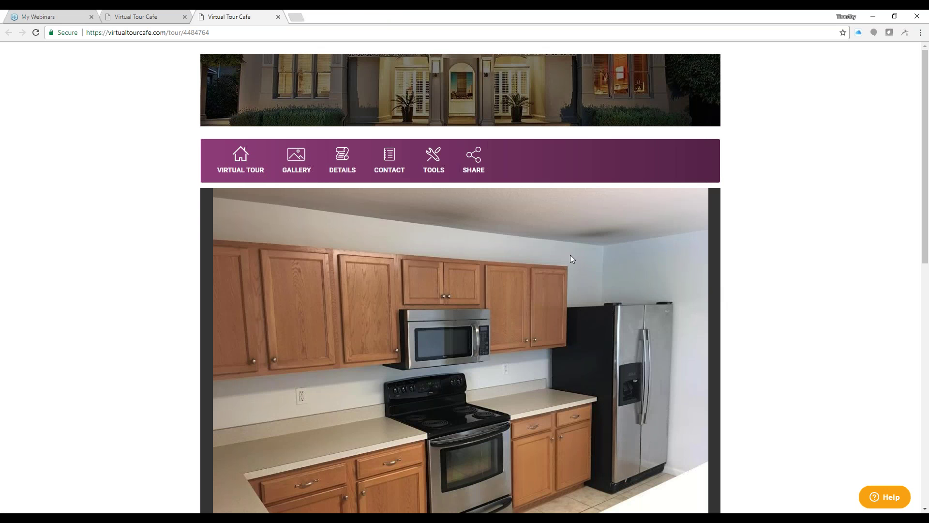
Look over the options offered under the tour's Contact, Tools and Share headings
mouse_move(358, 170)
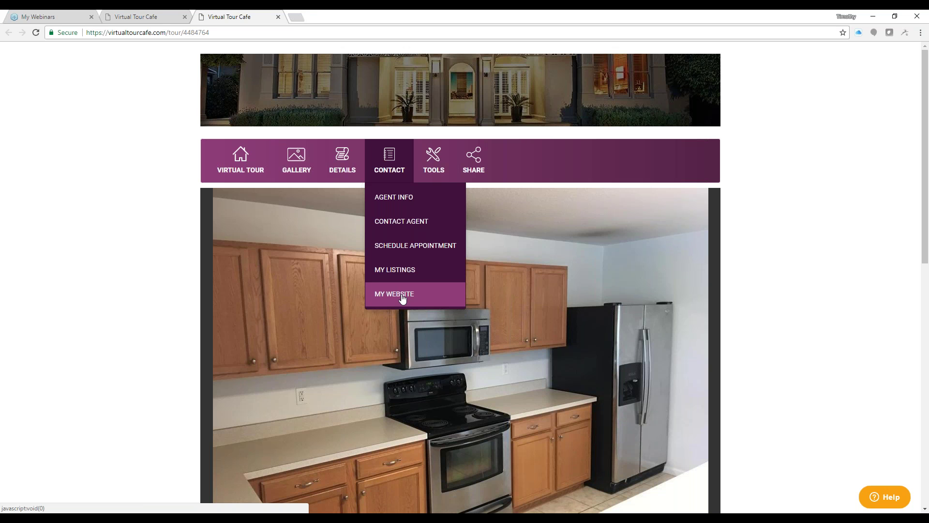
mouse_move(441, 151)
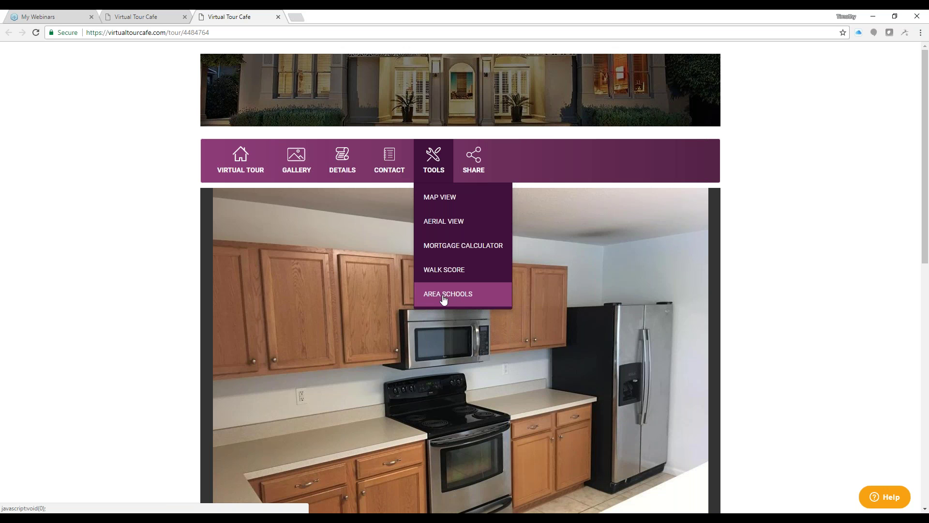
mouse_move(474, 157)
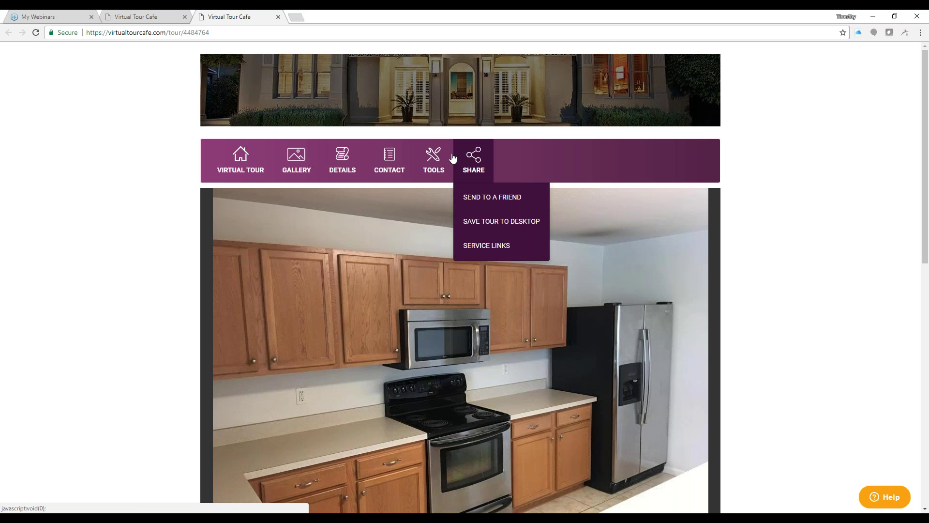
mouse_move(296, 157)
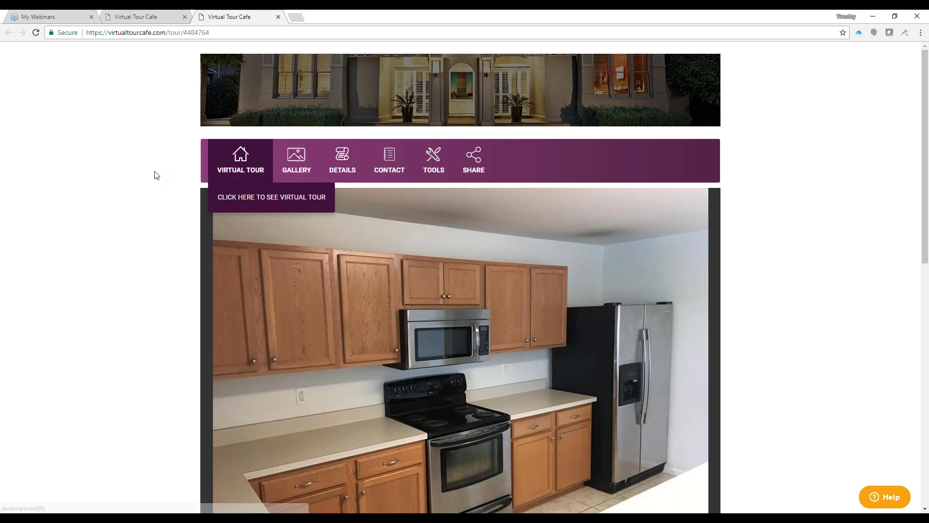
Examine the agent's contact block, the property info and the location map below the gallery
scroll(154, 175, "down", 1)
scroll(154, 175, "down", 10)
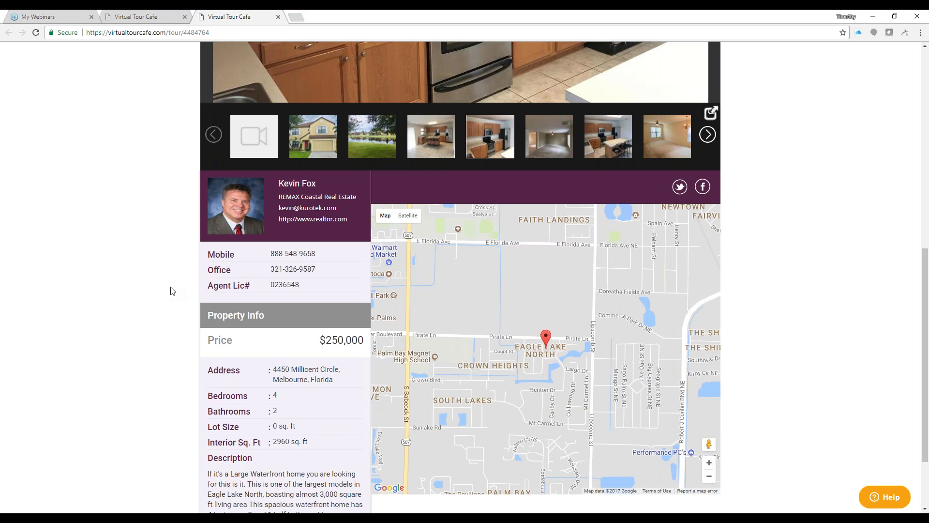
scroll(172, 290, "down", 2)
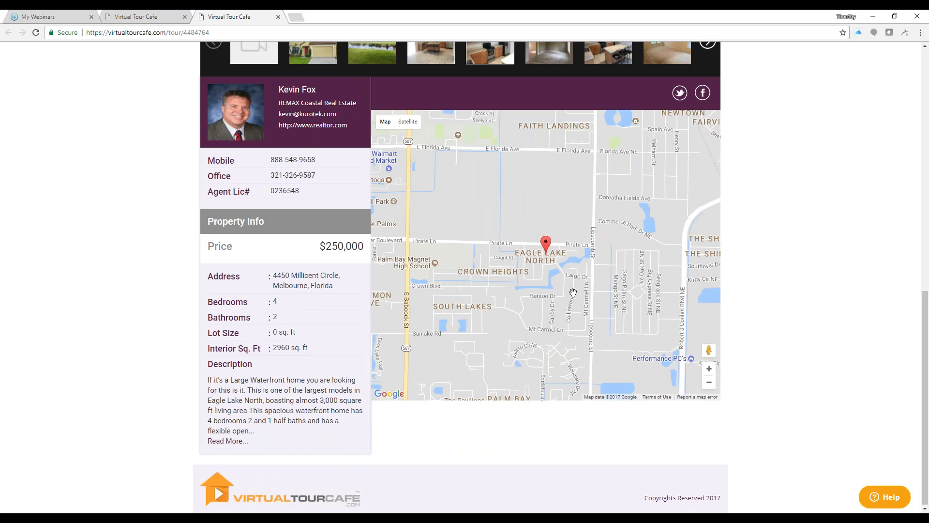
scroll(140, 141, "up", 10)
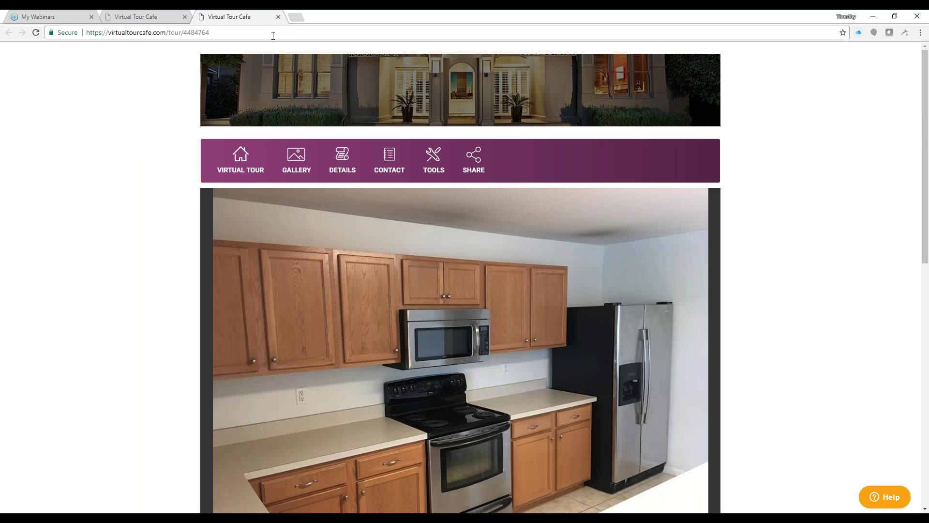
View the gallery's kitchen photo in full screen and exit full screen
scroll(164, 166, "down", 1)
scroll(251, 202, "down", 5)
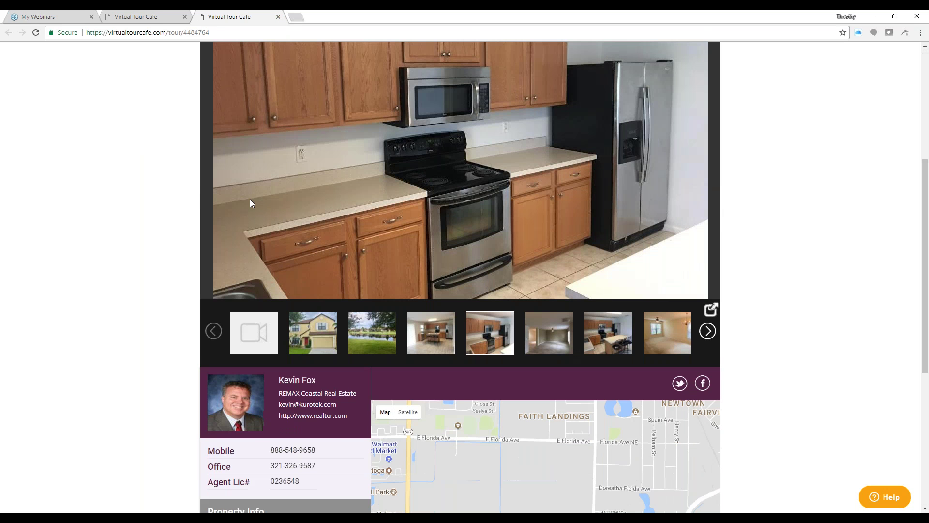
left_click(709, 310)
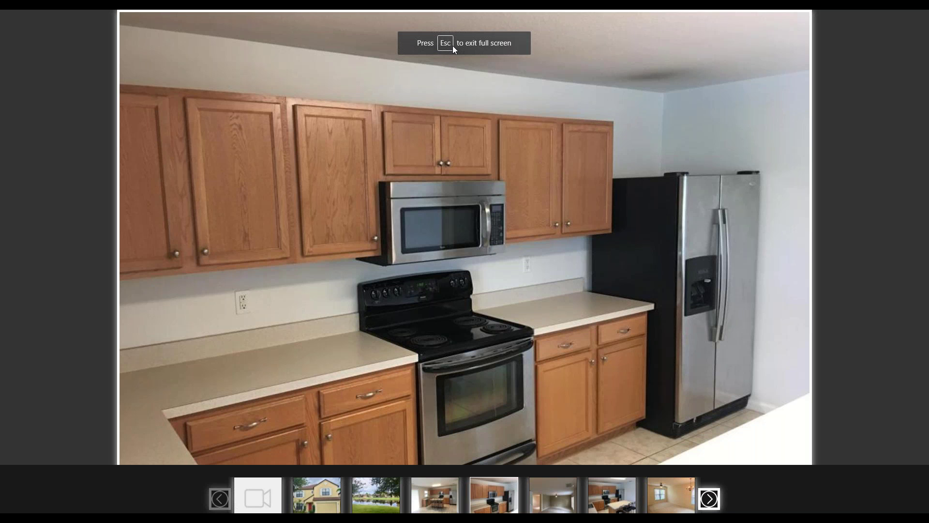
key("Escape")
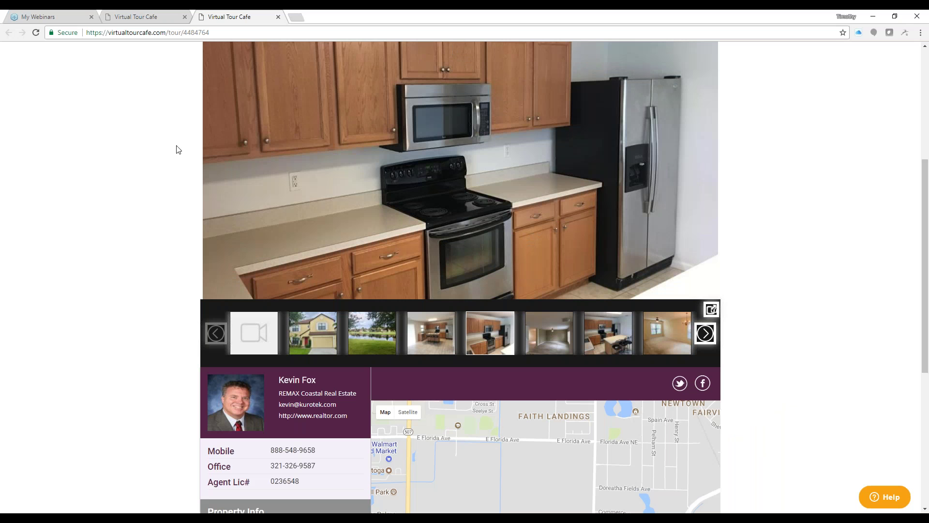
Restart the virtual tour, look over its opening video and playback controls, and close the tour
scroll(178, 153, "up", 4)
left_click(247, 143)
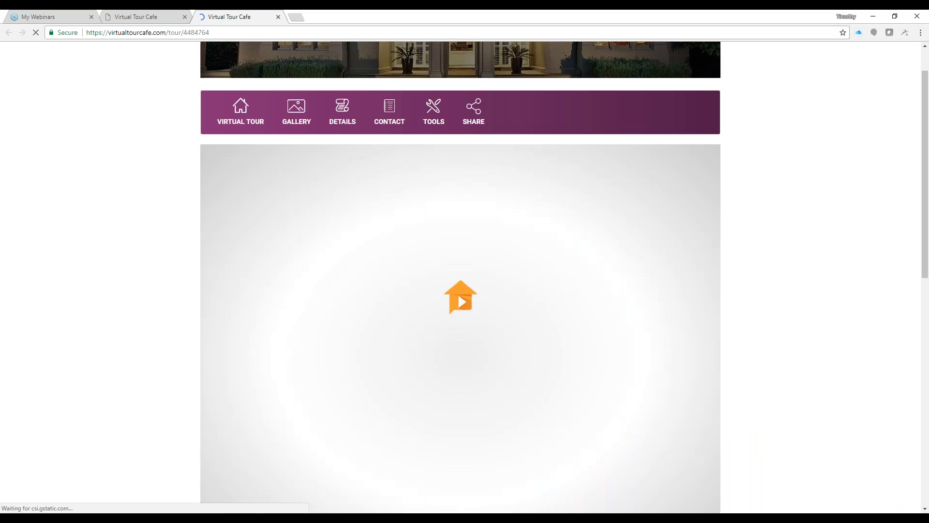
scroll(178, 311, "down", 3)
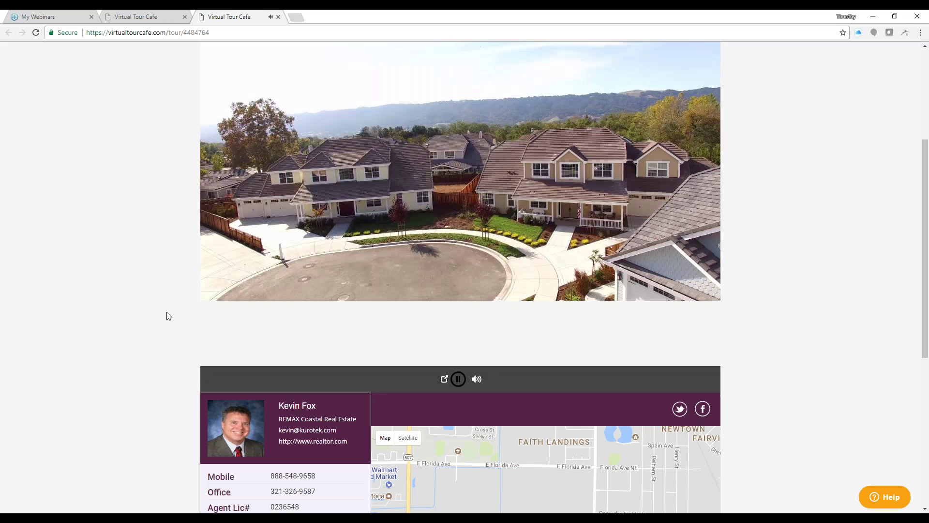
mouse_move(242, 307)
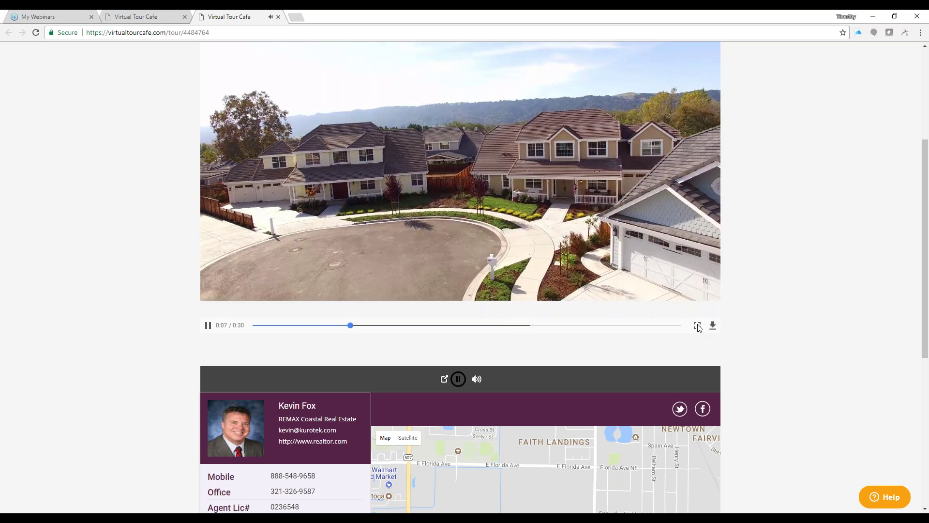
scroll(116, 146, "up", 4)
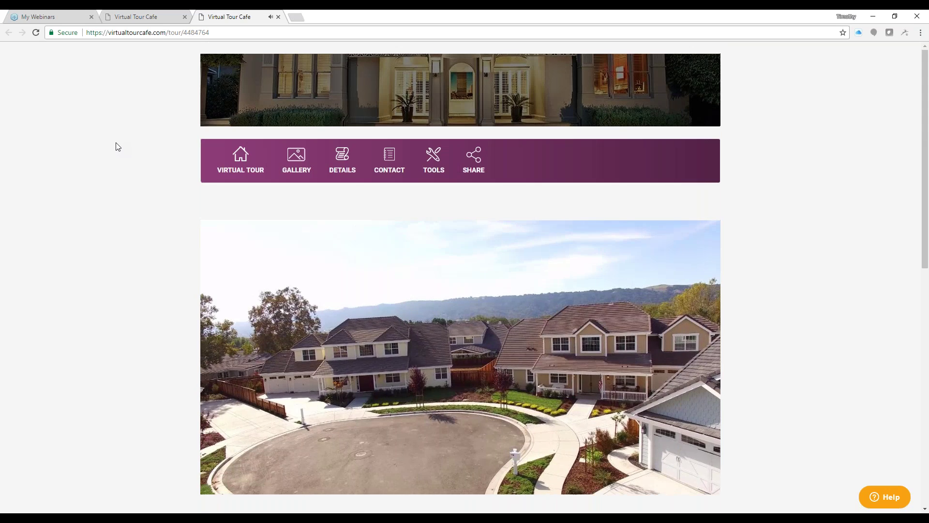
left_click(278, 17)
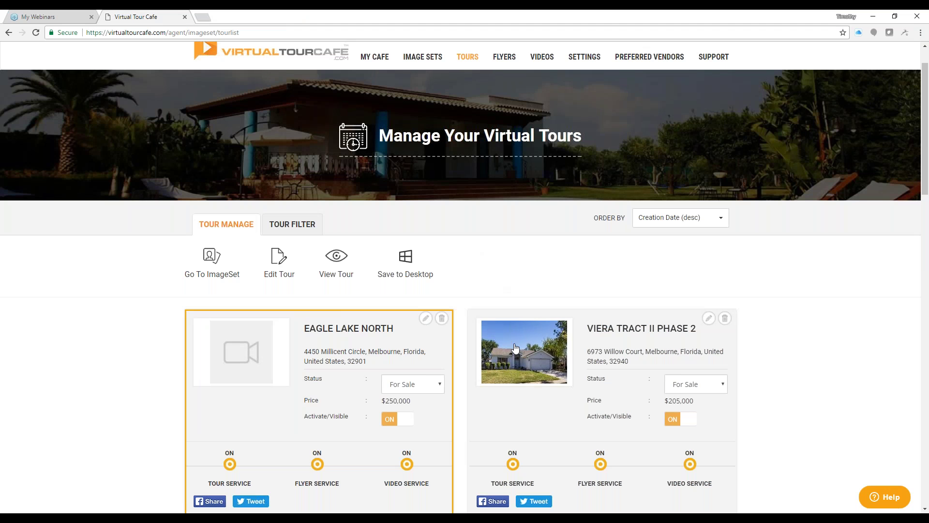
Select the Viera Tract II Phase 2 tour in the tour list and view its published slideshow
left_click(618, 364)
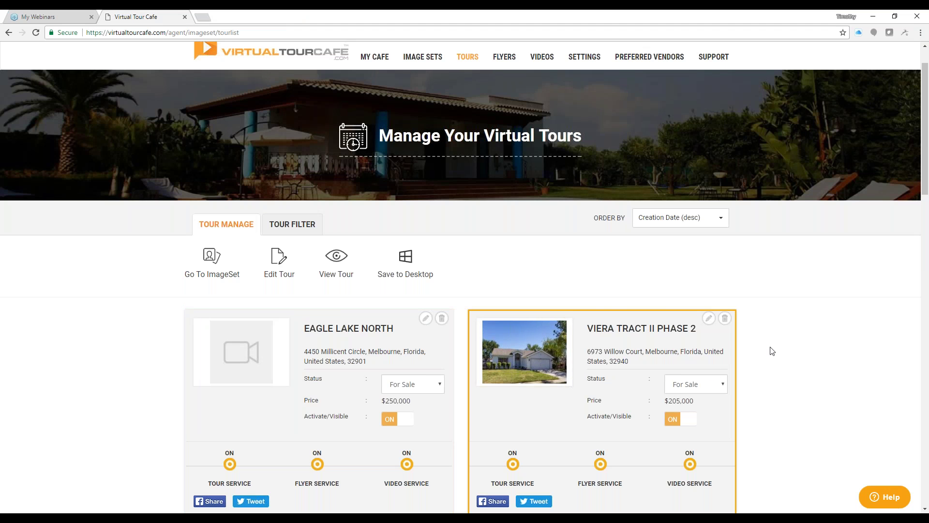
scroll(772, 351, "down", 1)
scroll(773, 354, "down", 2)
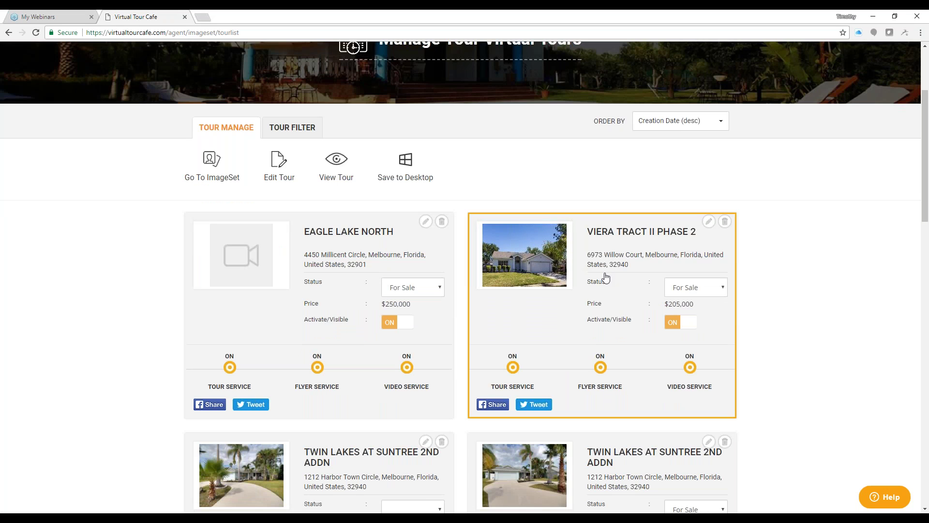
left_click(338, 174)
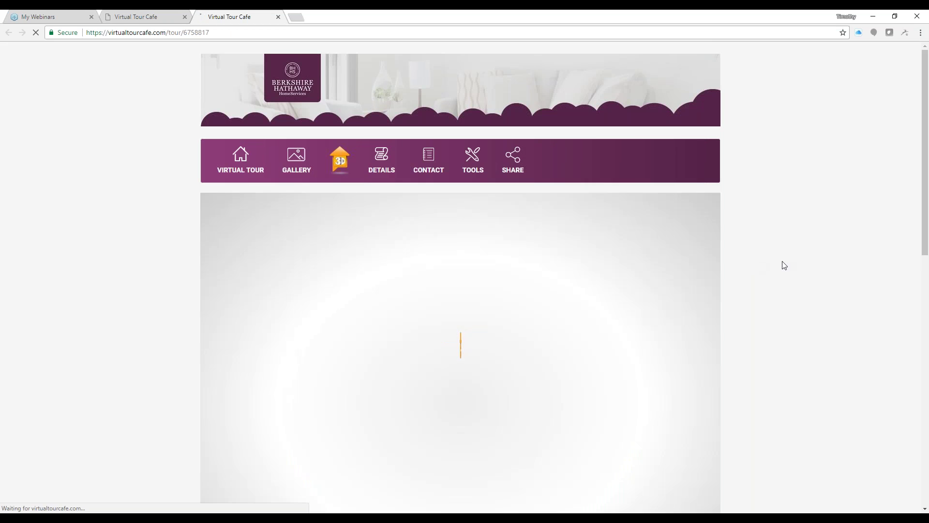
scroll(782, 266, "down", 2)
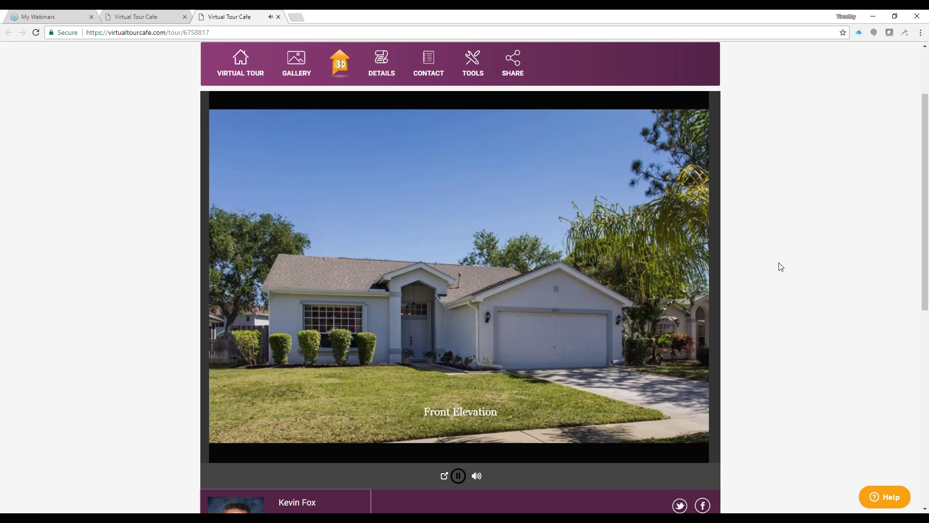
scroll(781, 267, "down", 1)
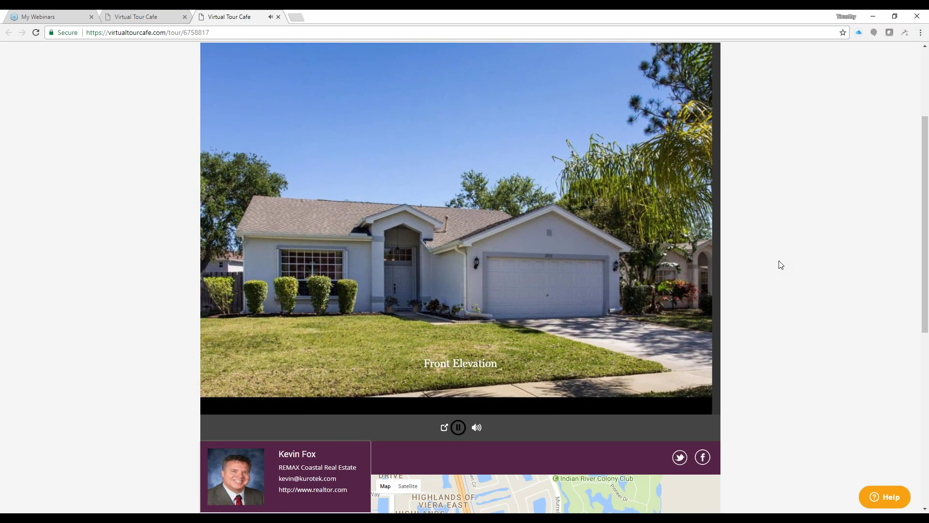
Close the published Viera Tract II Phase 2 tour and look over the other tours in the tour list
scroll(777, 260, "up", 3)
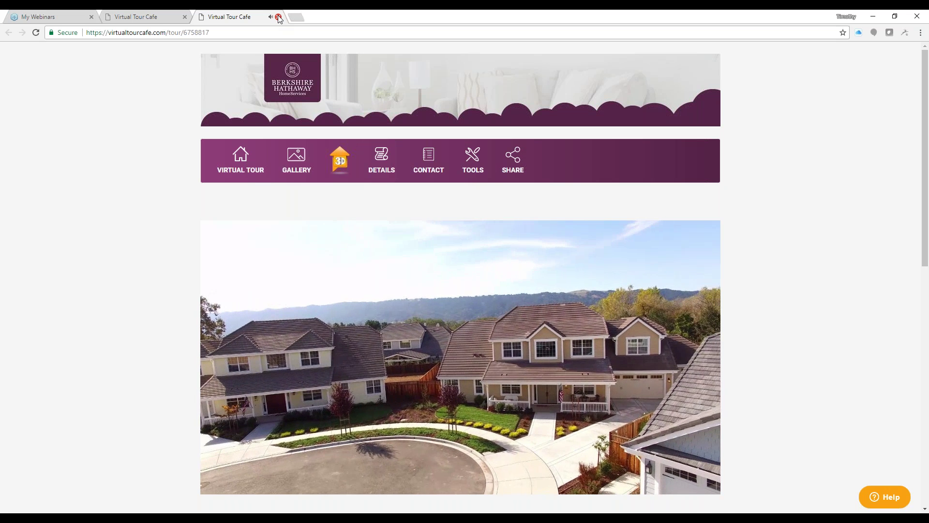
left_click(279, 17)
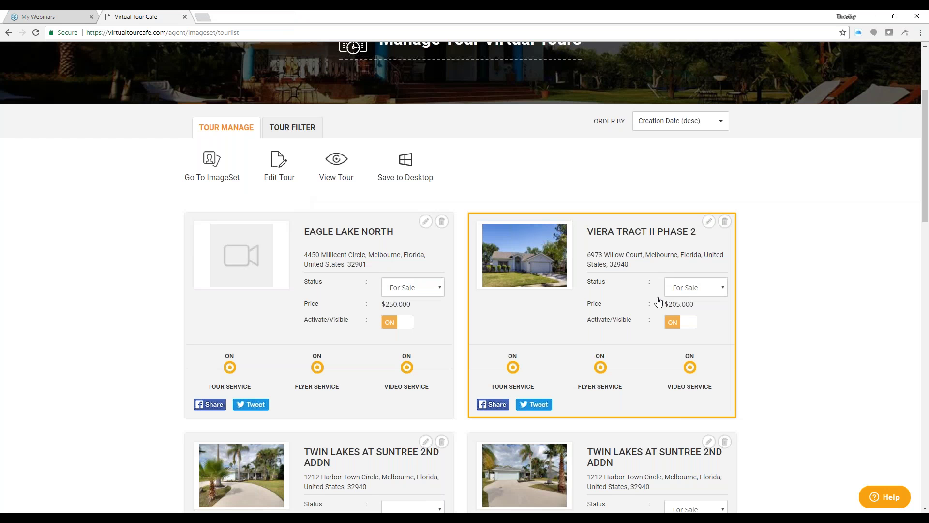
scroll(659, 302, "down", 1)
scroll(654, 307, "down", 3)
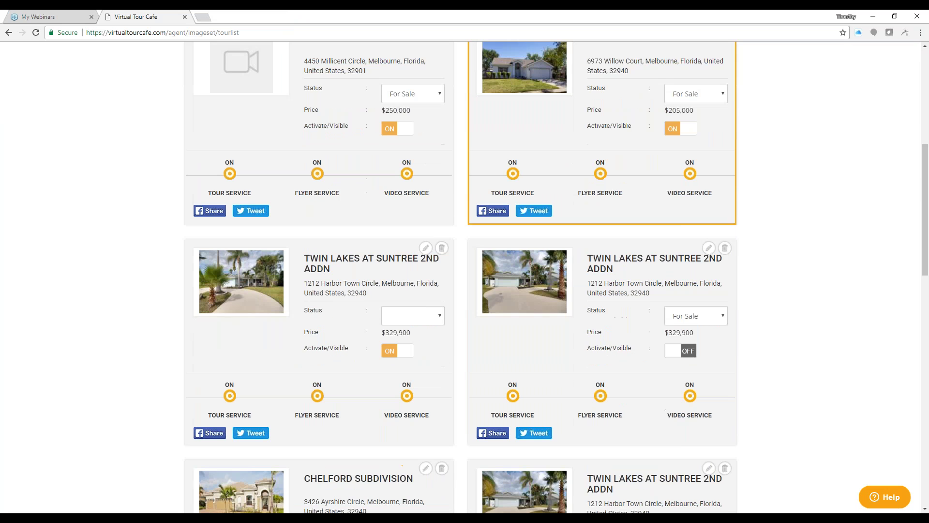
scroll(807, 281, "down", 1)
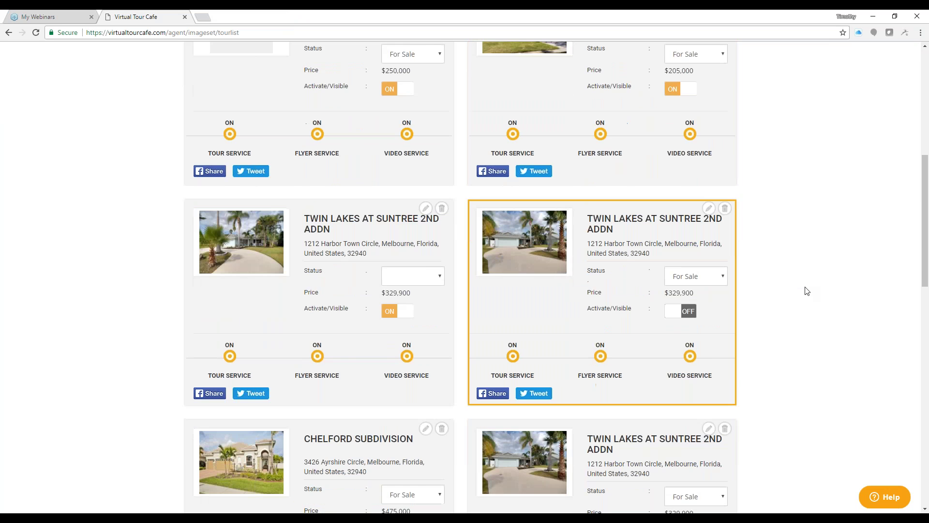
scroll(805, 290, "up", 8)
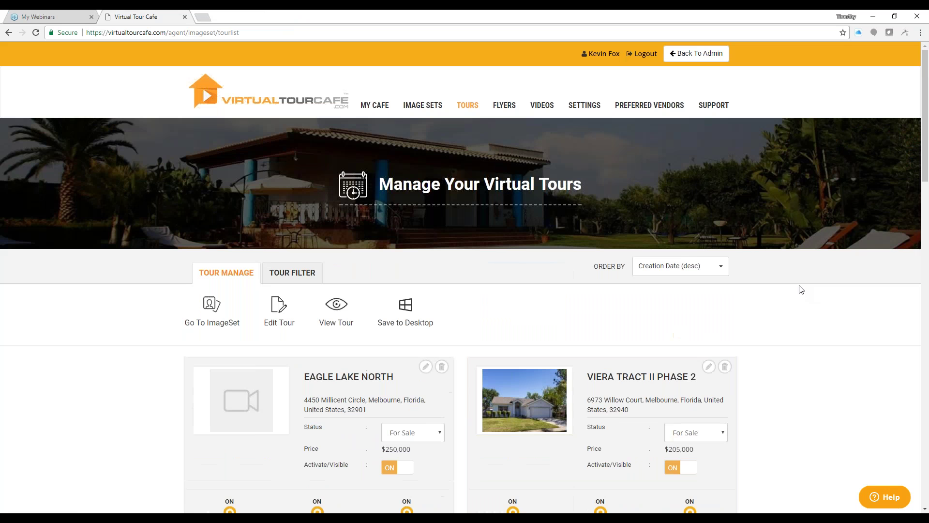
Go to the image sets management page and look over the listed image sets
left_click(428, 106)
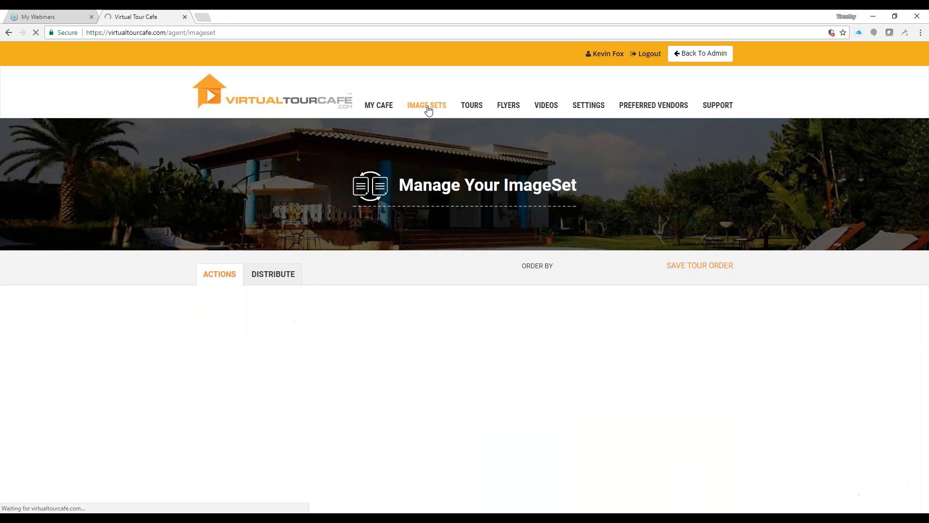
scroll(429, 108, "down", 3)
scroll(378, 201, "down", 2)
scroll(378, 201, "up", 5)
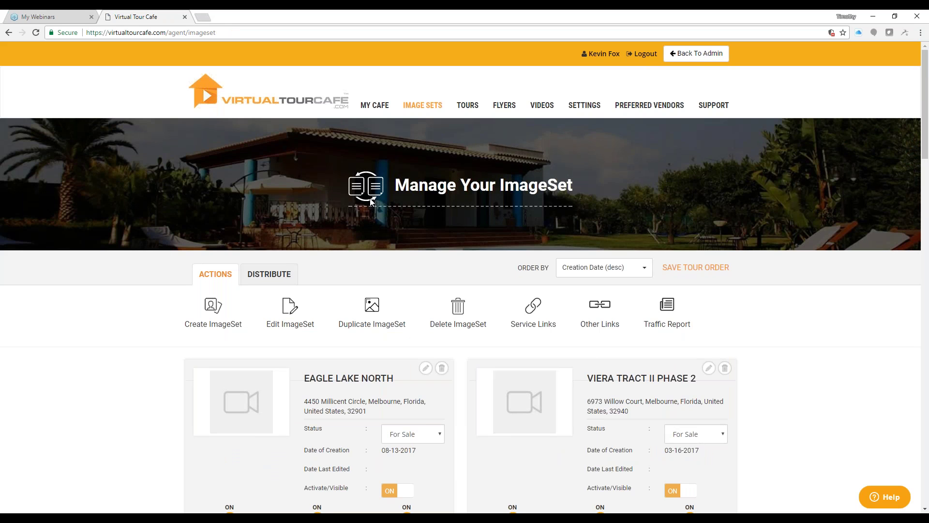
Open the Create ImageSet form and examine its MLS import options, media upload area, property information fields and services
left_click(216, 314)
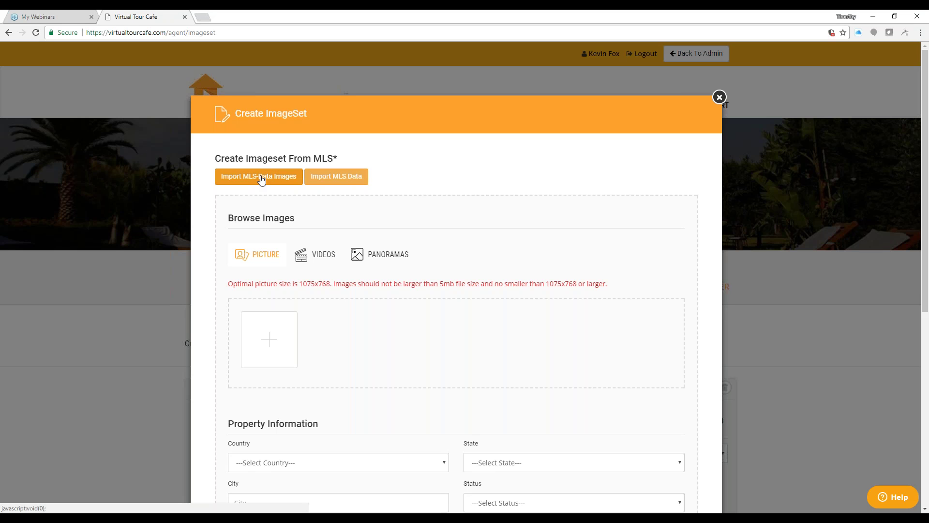
scroll(482, 190, "down", 1)
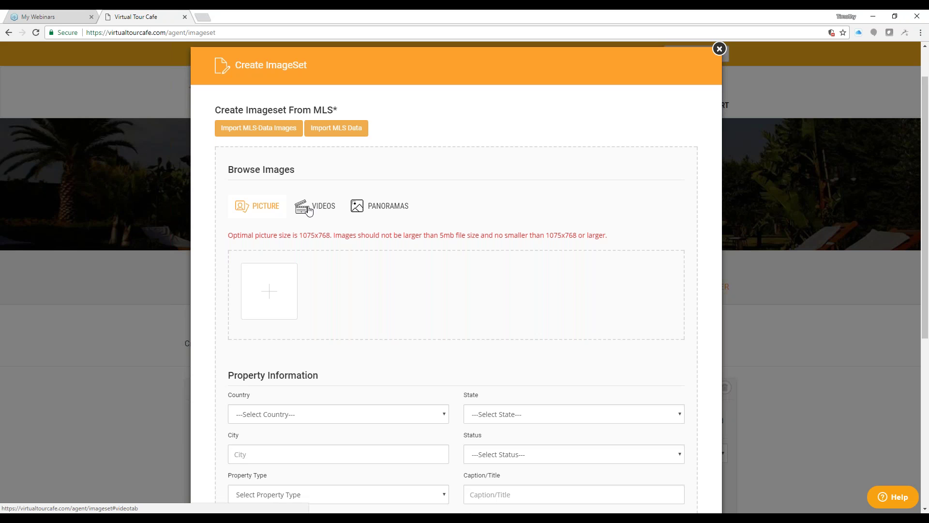
scroll(371, 296, "down", 3)
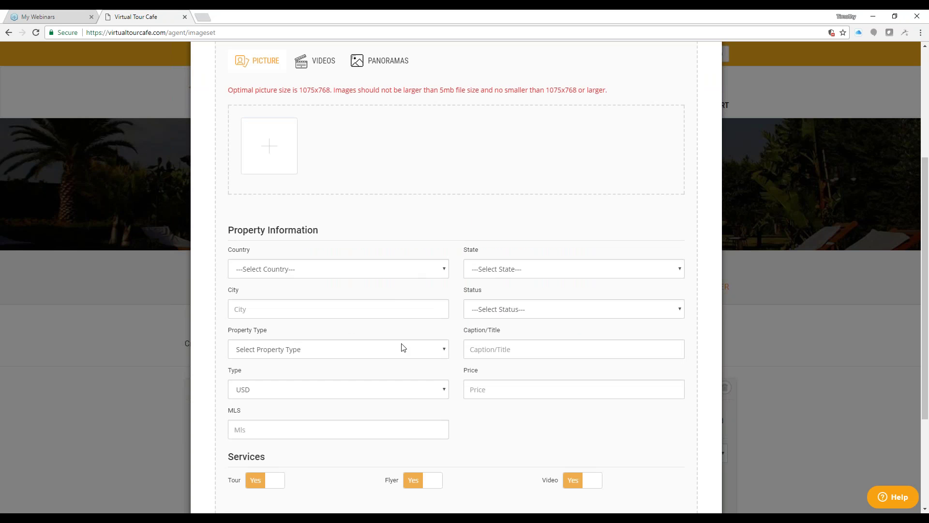
Import the MLS data and images for property ID 791475 into the new imageset
scroll(396, 244, "up", 3)
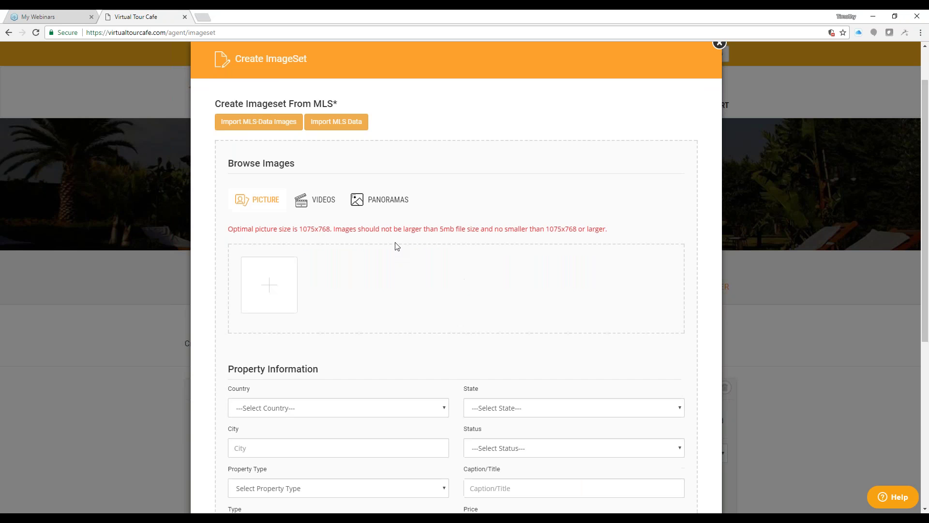
left_click(262, 129)
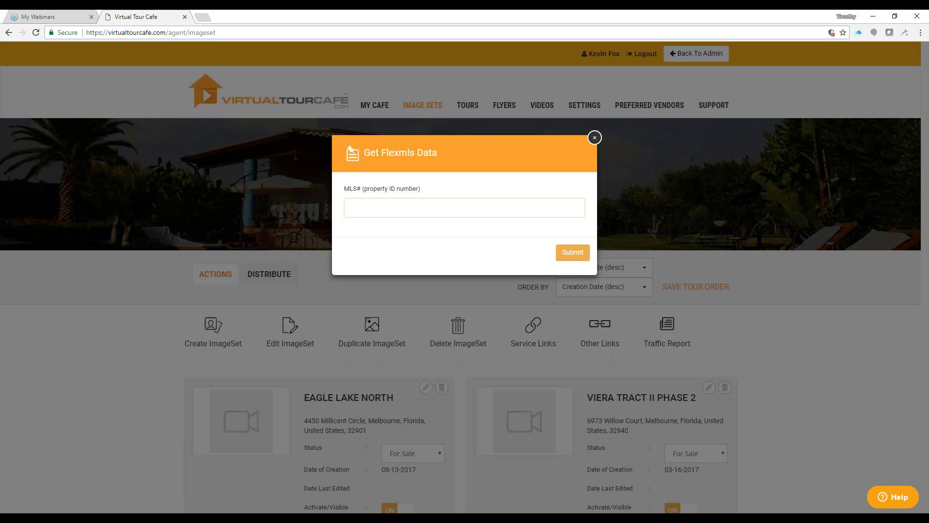
right_click(389, 208)
left_click(417, 265)
type("791475")
left_click(579, 255)
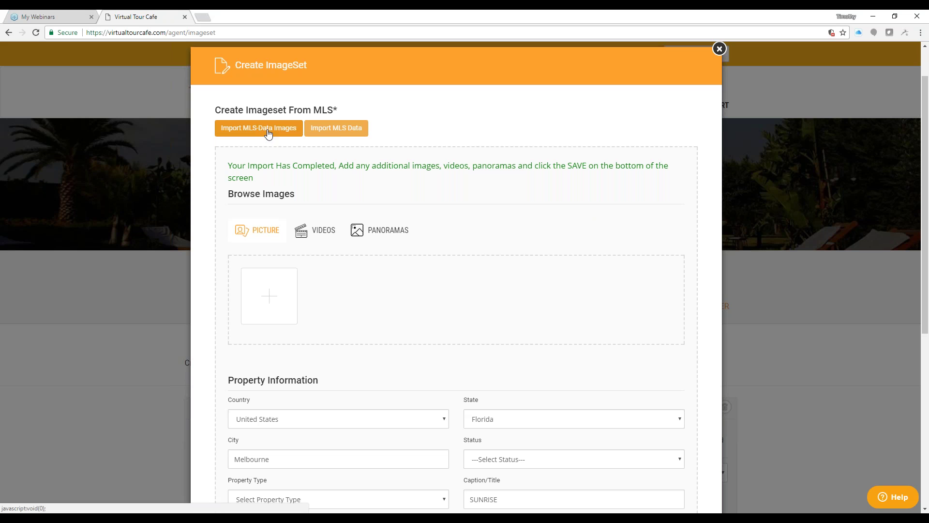
View the imageset's upload areas for videos and panoramas, and return to the one for pictures
left_click(322, 231)
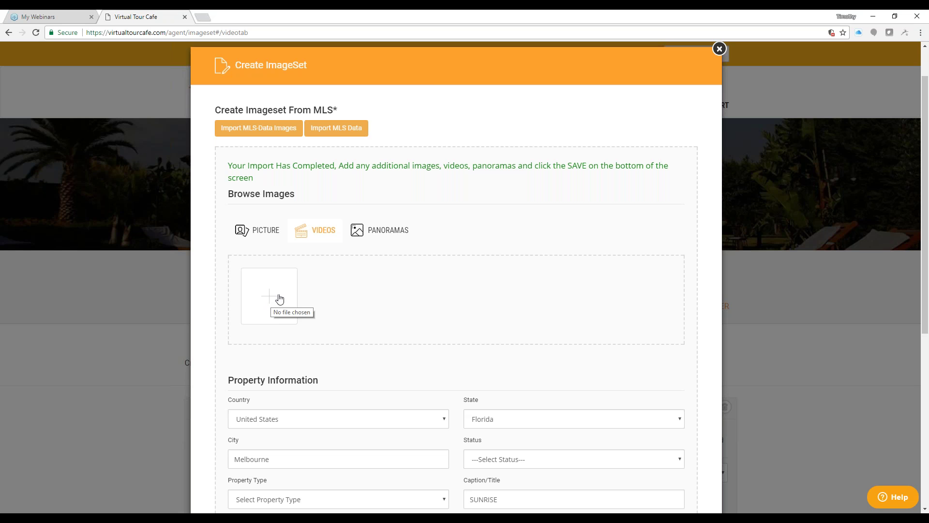
left_click(380, 231)
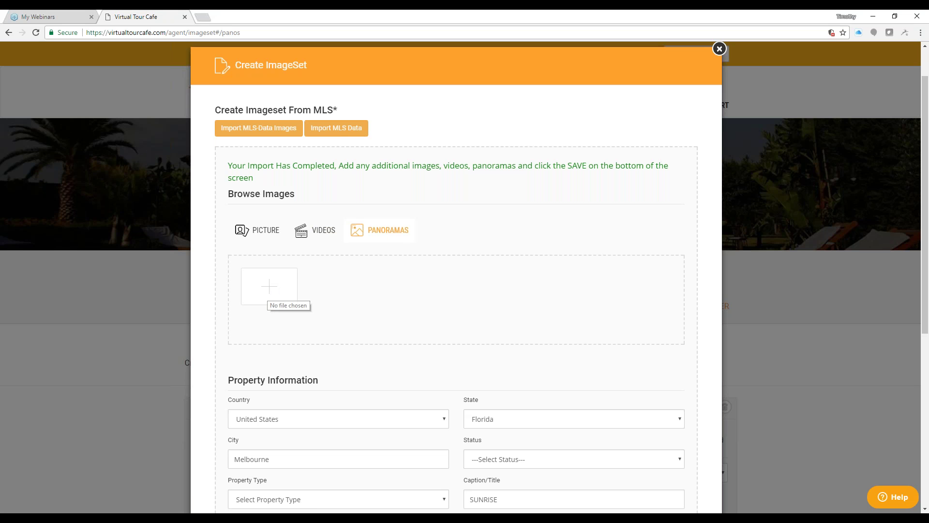
left_click(269, 232)
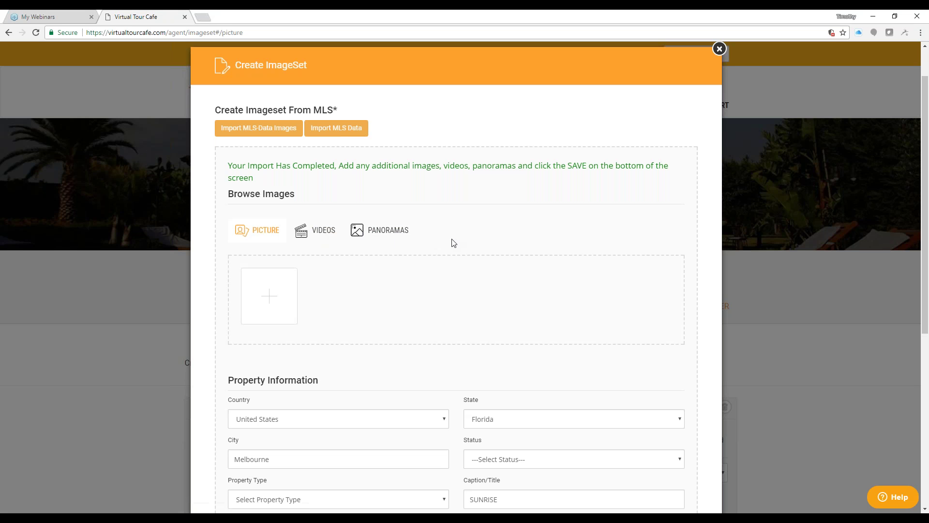
Review the imported property information and services of the new imageset and save it
scroll(453, 243, "down", 1)
scroll(453, 243, "down", 1)
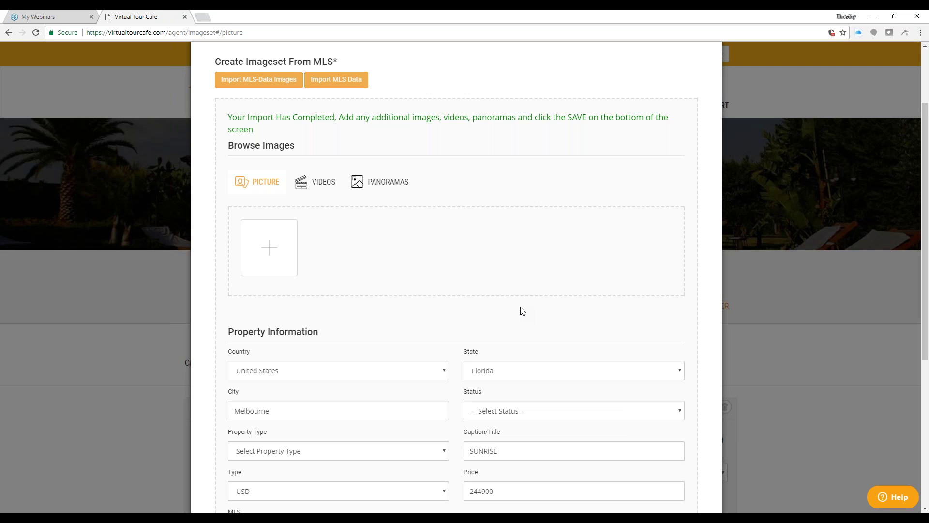
scroll(523, 311, "down", 1)
scroll(522, 309, "down", 1)
scroll(537, 241, "up", 1)
scroll(440, 147, "down", 5)
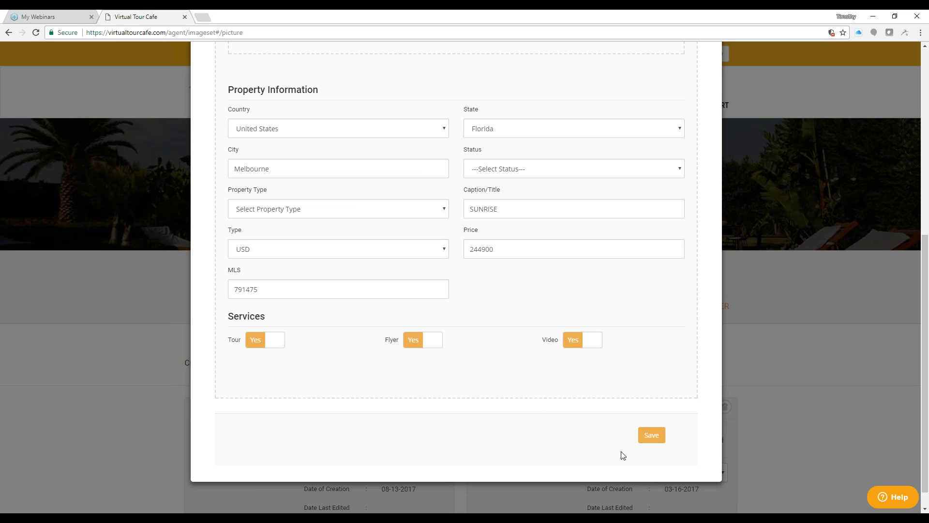
left_click(651, 435)
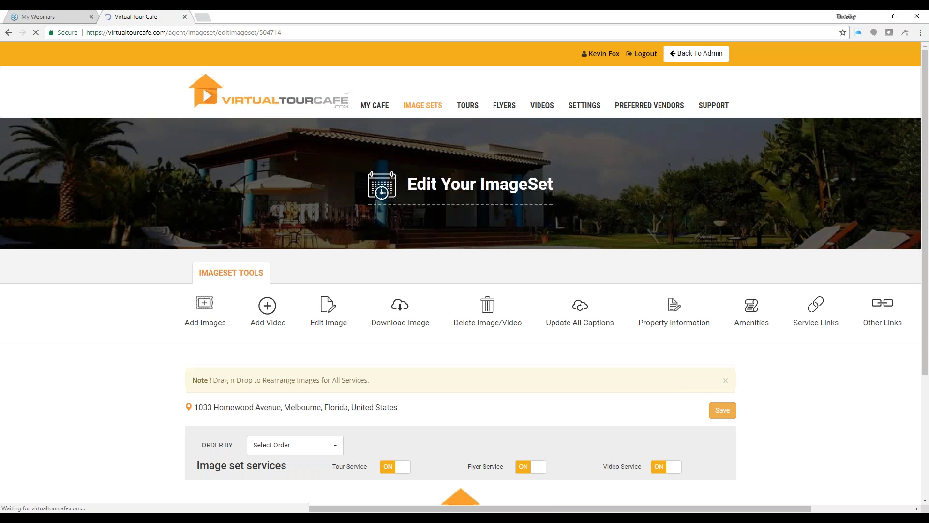
Look through all the imported property photos and their captions in the saved imageset
scroll(428, 390, "down", 7)
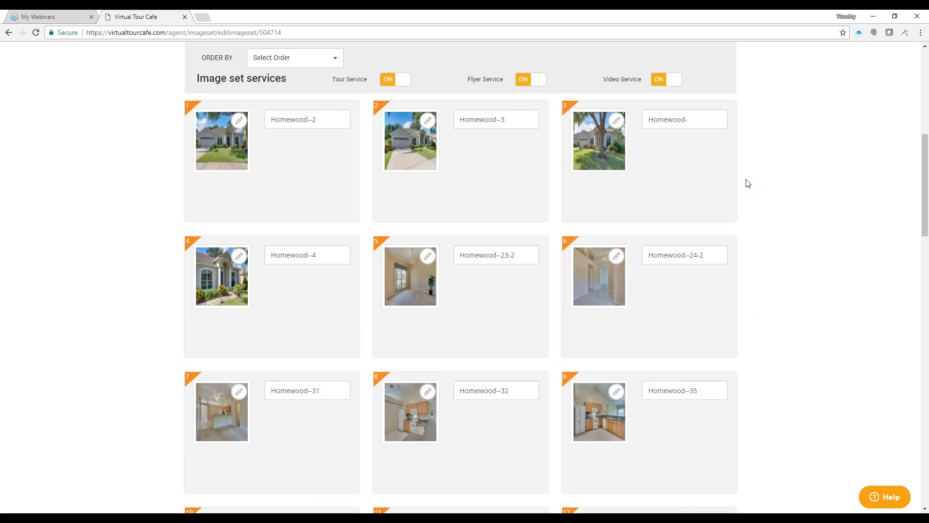
scroll(763, 167, "up", 4)
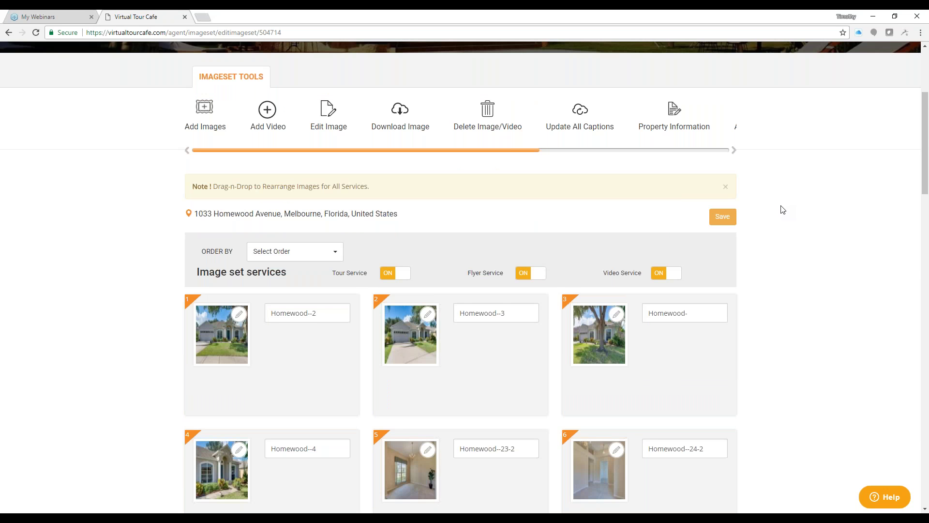
scroll(791, 248, "up", 1)
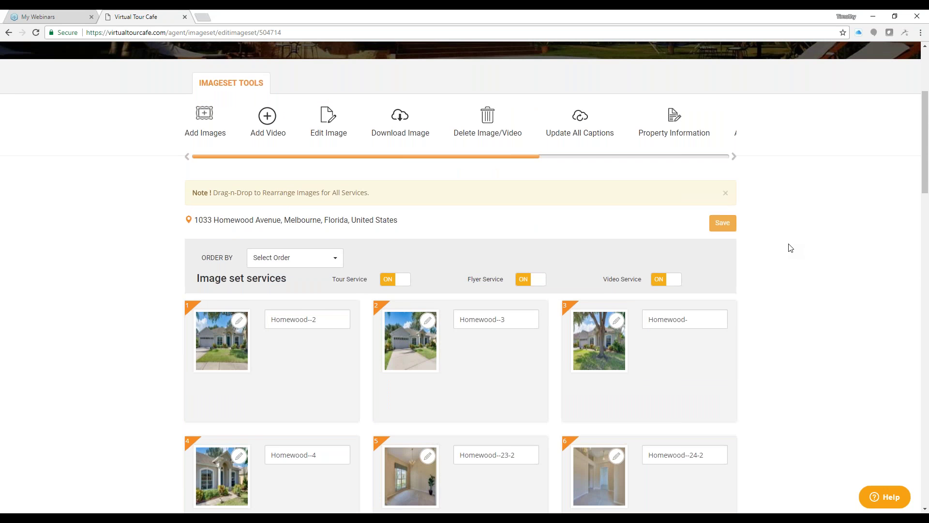
scroll(791, 248, "up", 2)
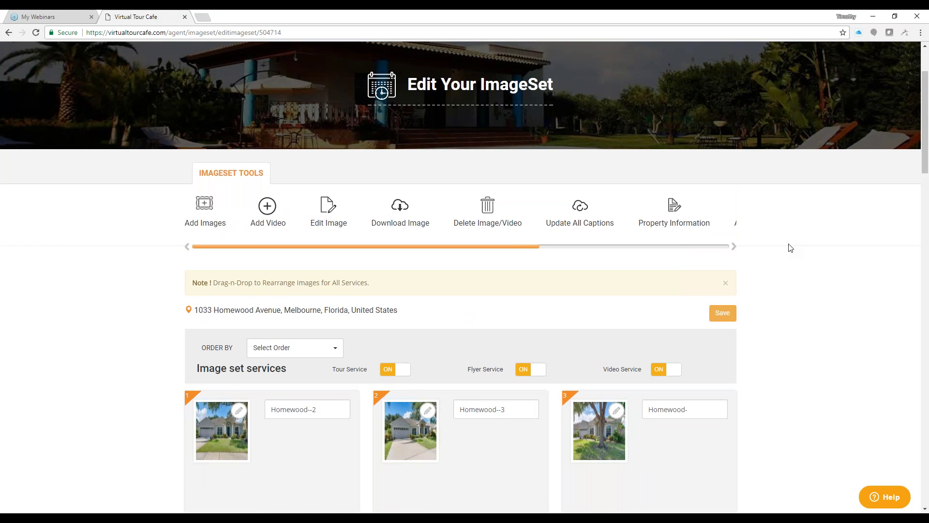
scroll(791, 248, "down", 3)
scroll(791, 250, "down", 5)
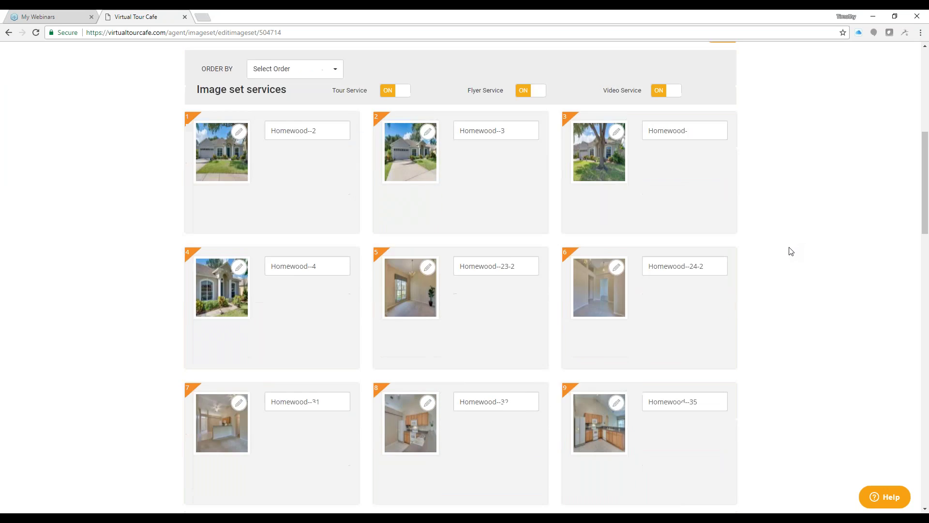
scroll(791, 256, "down", 4)
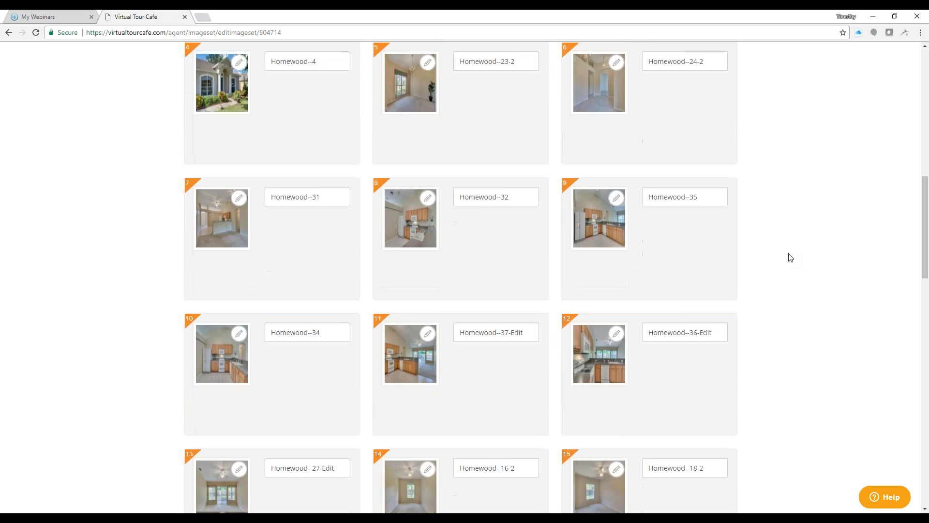
scroll(791, 259, "down", 6)
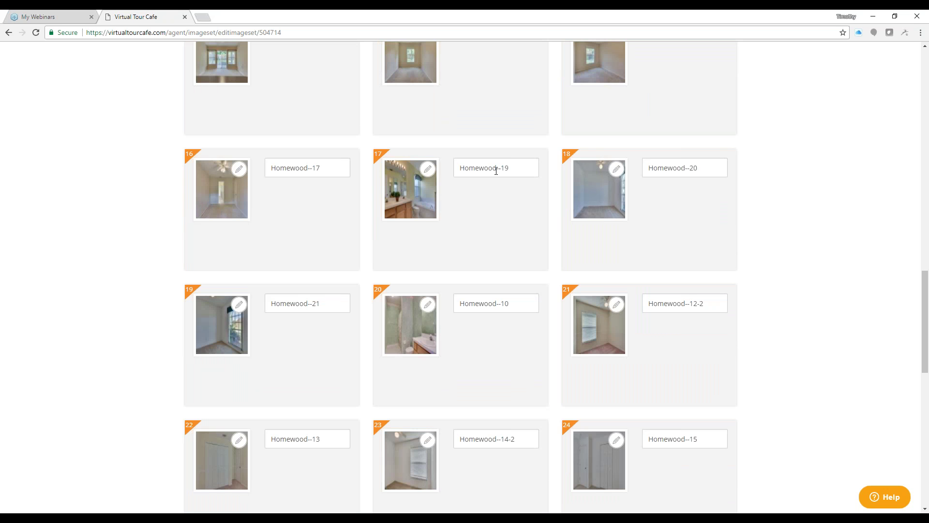
scroll(813, 274, "down", 7)
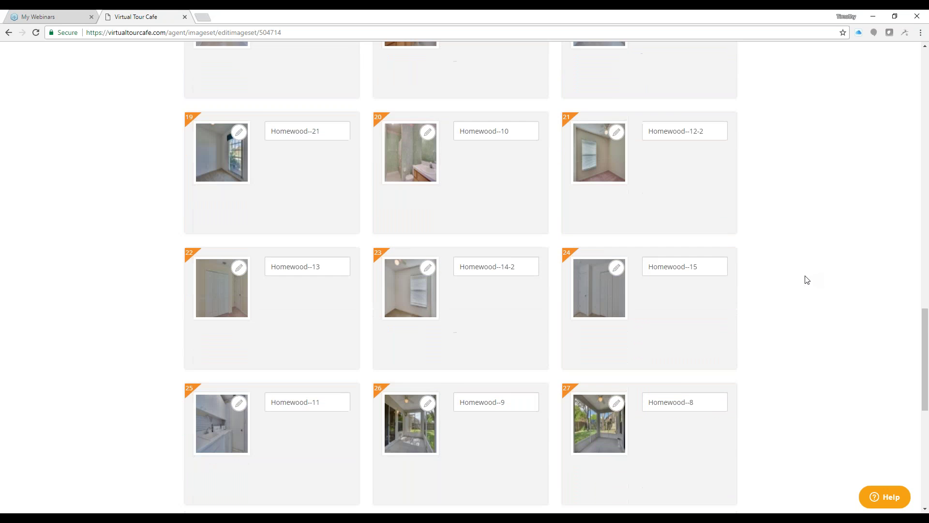
scroll(798, 282, "down", 5)
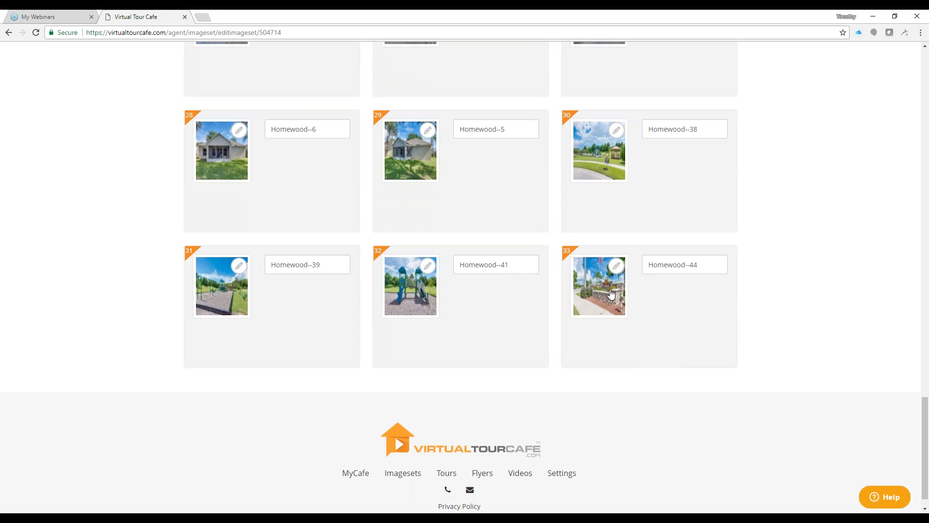
scroll(784, 148, "up", 16)
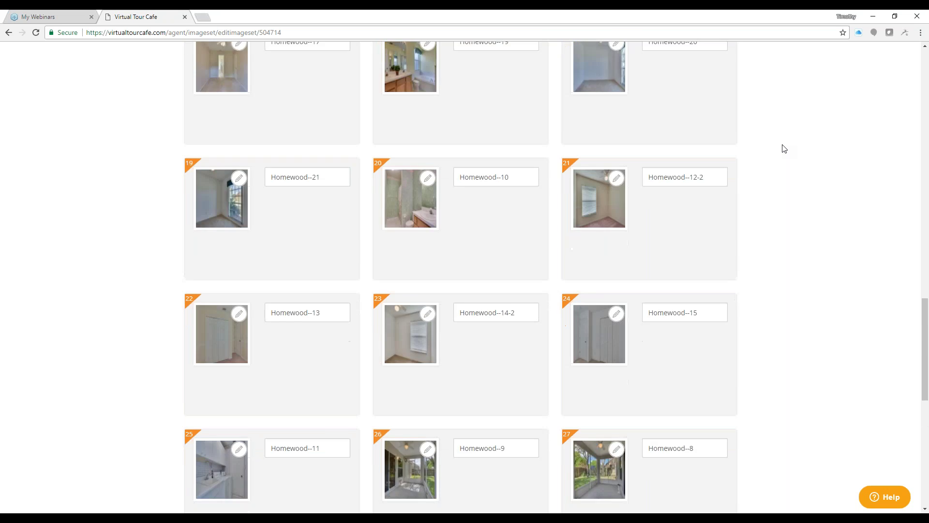
scroll(779, 150, "up", 10)
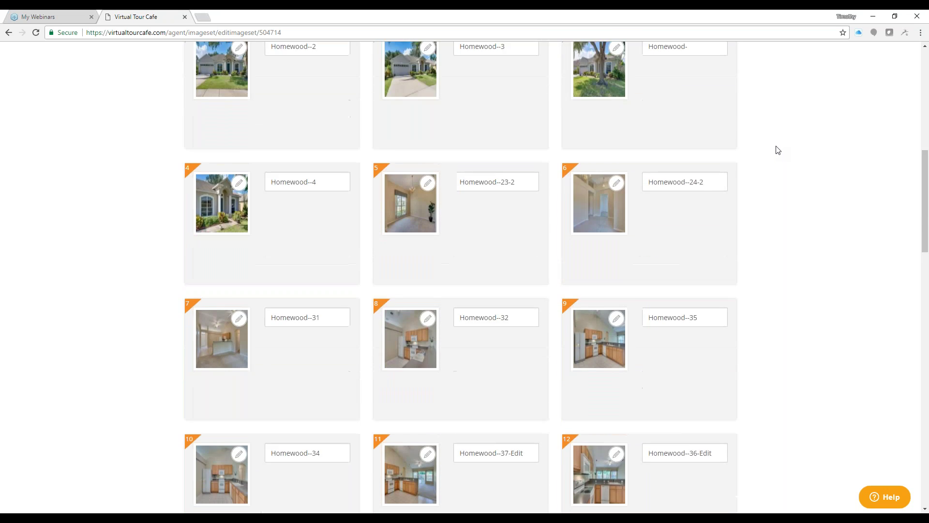
Move the second photo, captioned Homewood--3, to the first position in the imageset
scroll(757, 194, "up", 1)
scroll(753, 196, "down", 2)
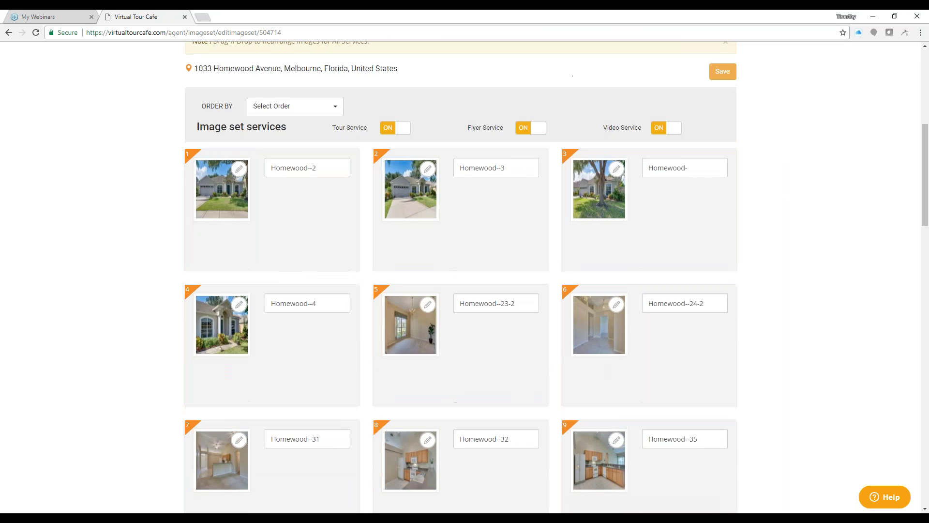
left_click_drag(477, 243, 272, 238)
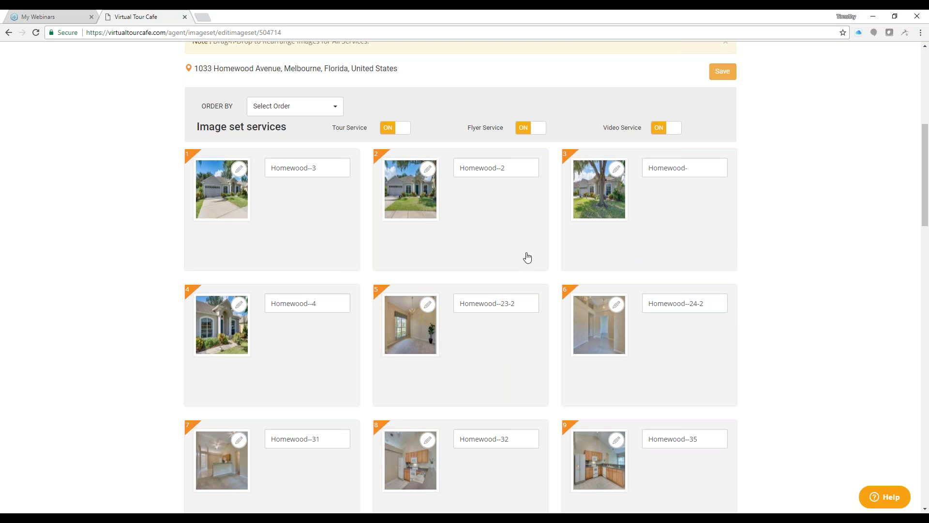
Shorten the captions of the first three photos to "Homewood"
left_click(326, 168)
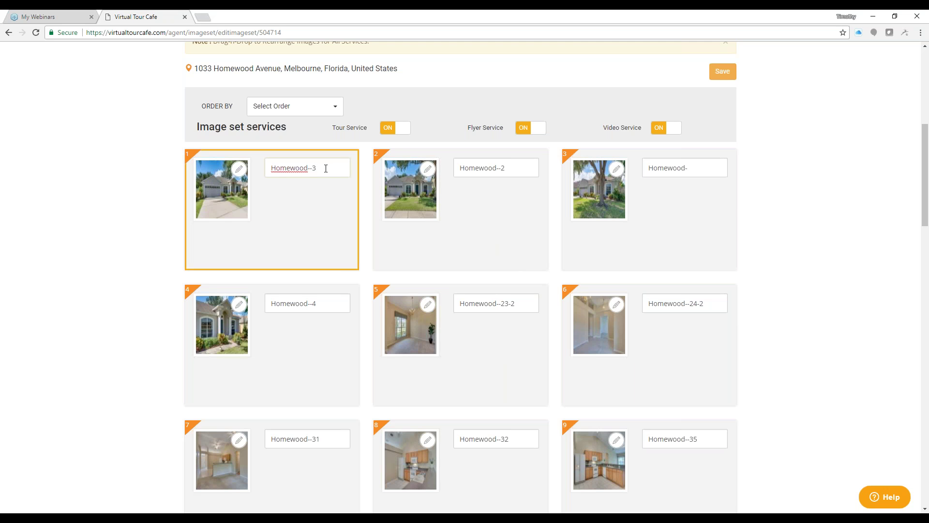
key("BackSpace")
left_click(512, 166)
key("BackSpace")
key("BackSpace")
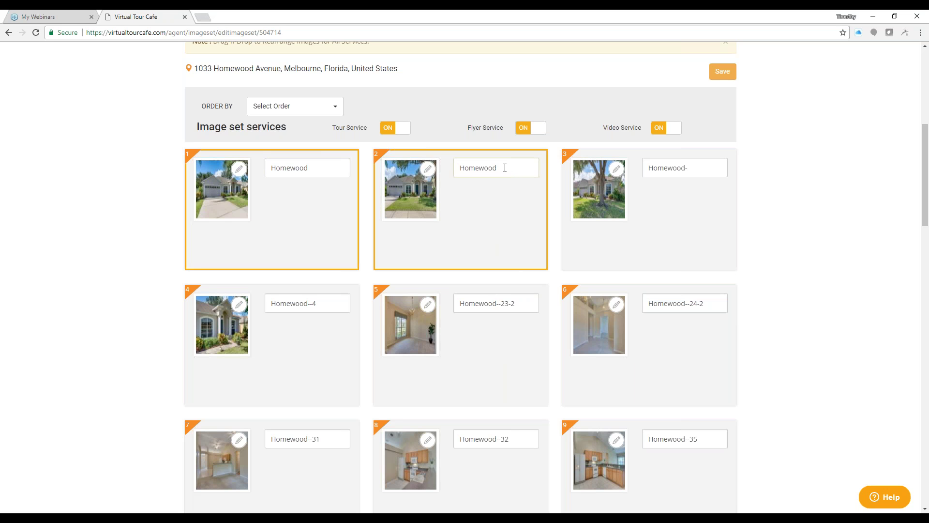
left_click(700, 167)
key("BackSpace")
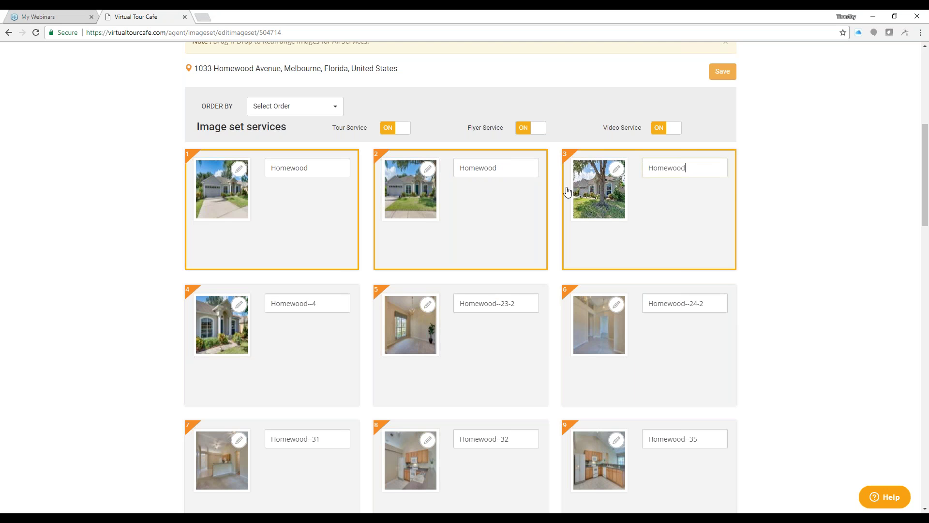
Change the fourth photo's caption to "Front of House with Welcome Entryway" and save the imageset changes
left_click_drag(325, 301, 270, 304)
type("H")
type("ront of House wi")
type("th Welcome Ent")
type("ryway")
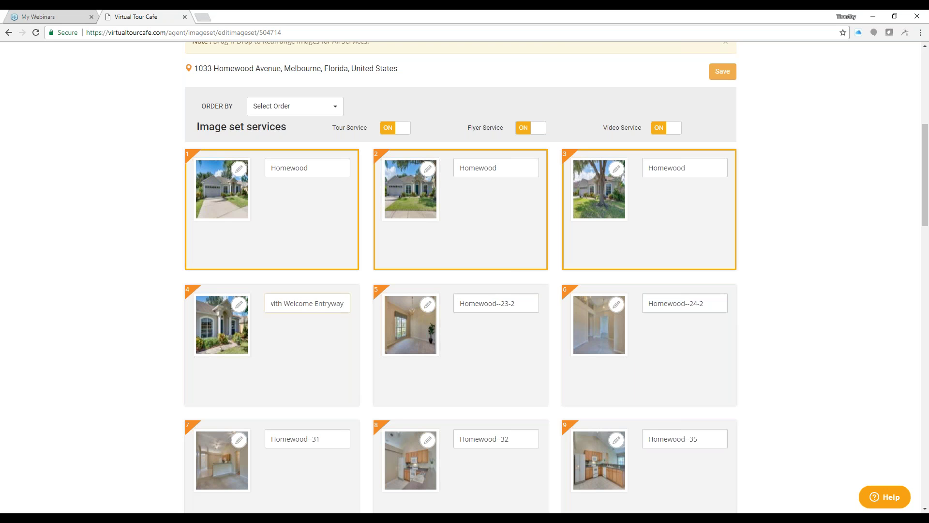
key("BackSpace")
key("BackSpace")
left_click(693, 300)
left_click(721, 73)
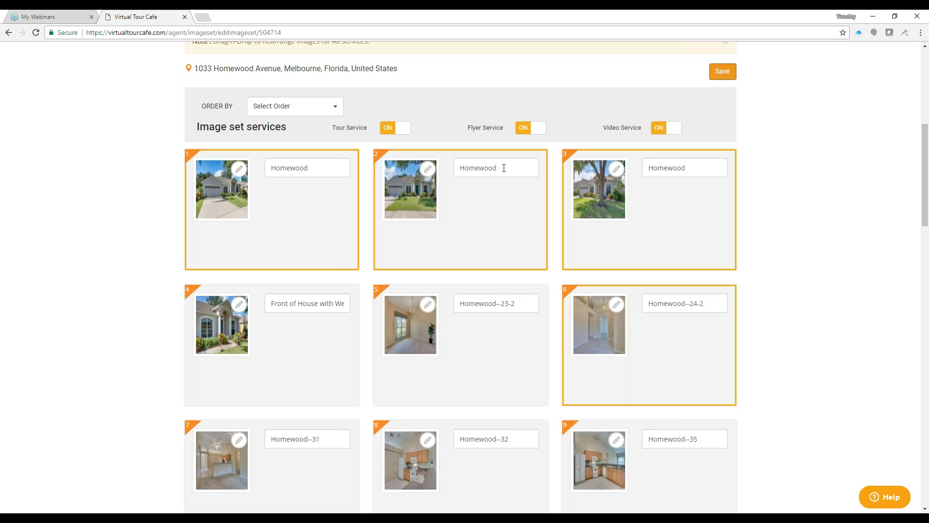
left_click(311, 346)
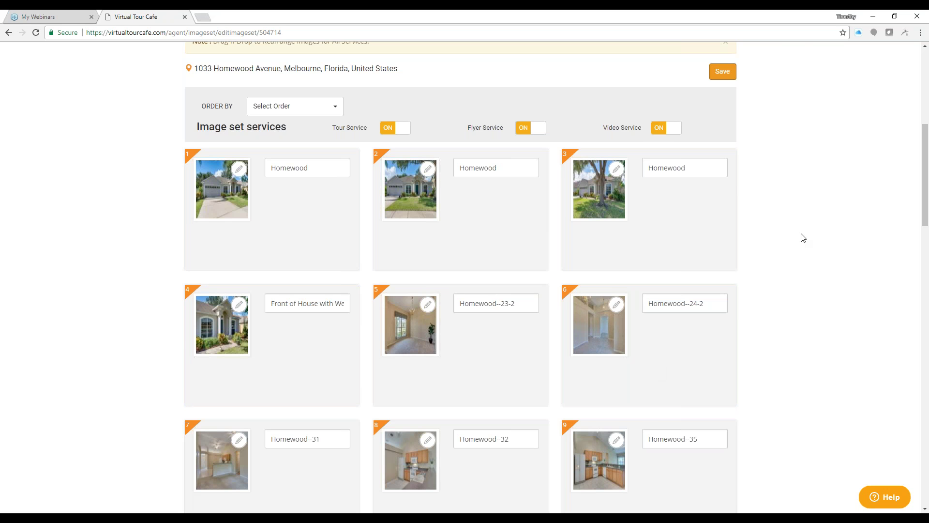
Open the imageset's property information to view its caption, widget title and description
scroll(801, 234, "down", 1)
scroll(798, 252, "down", 4)
scroll(799, 256, "up", 8)
scroll(799, 255, "up", 1)
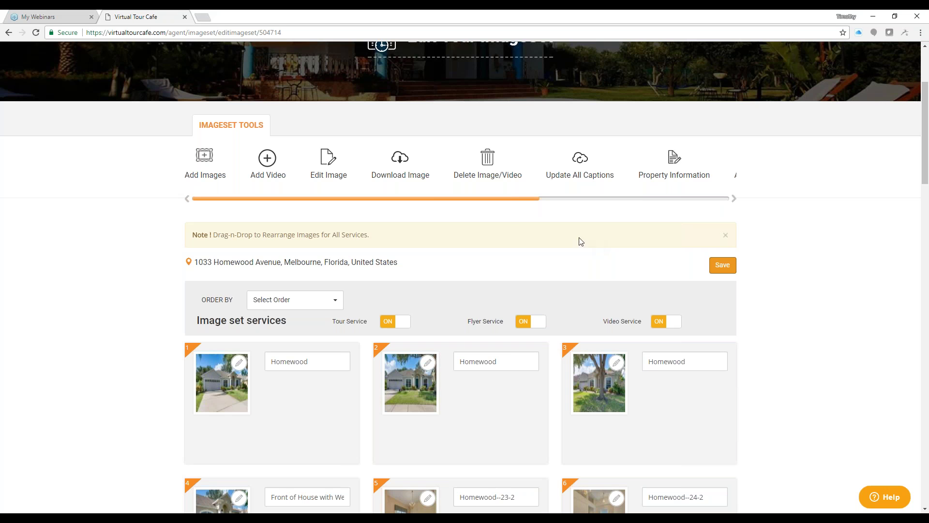
left_click_drag(423, 205, 561, 201)
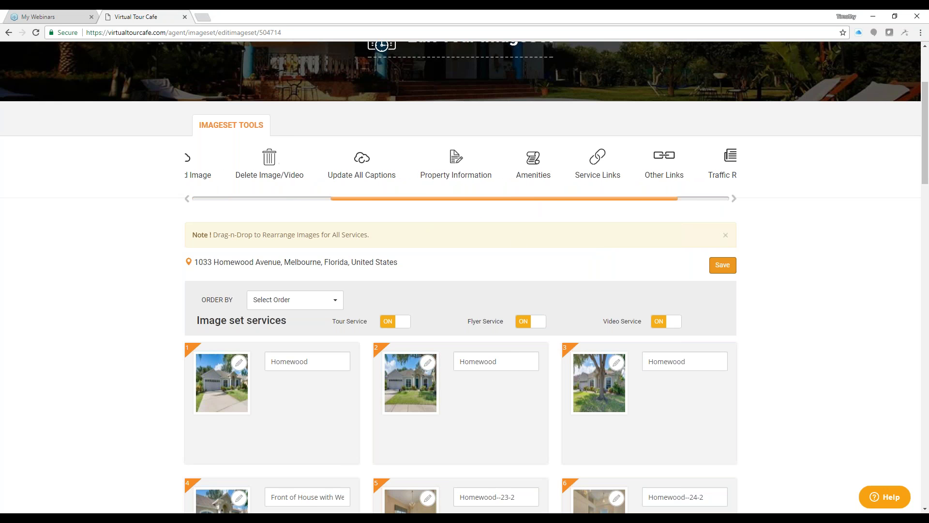
left_click(456, 156)
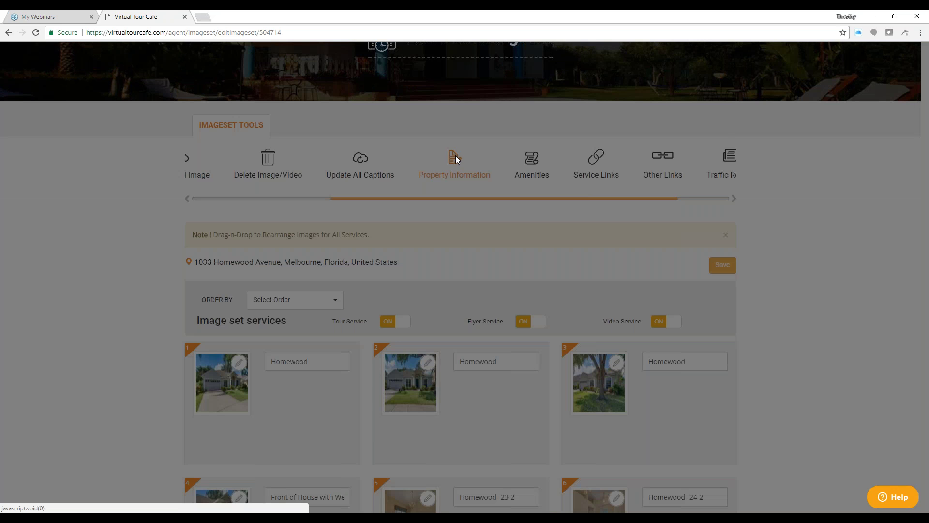
scroll(461, 194, "down", 5)
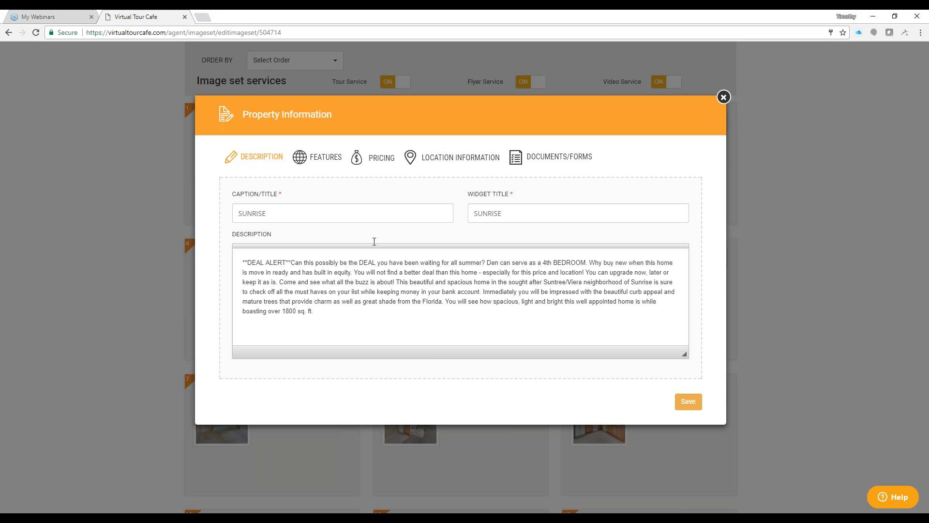
Review the property's features, pricing and location information
left_click(326, 157)
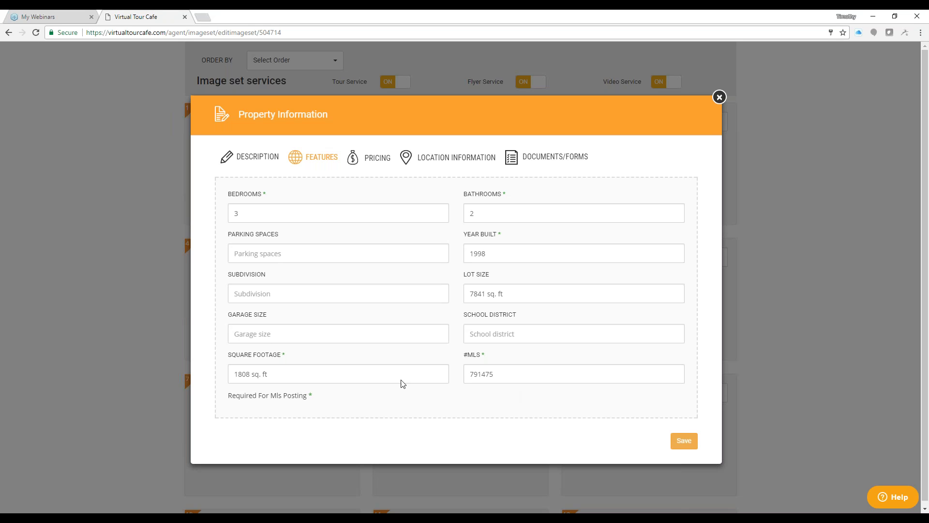
left_click(382, 159)
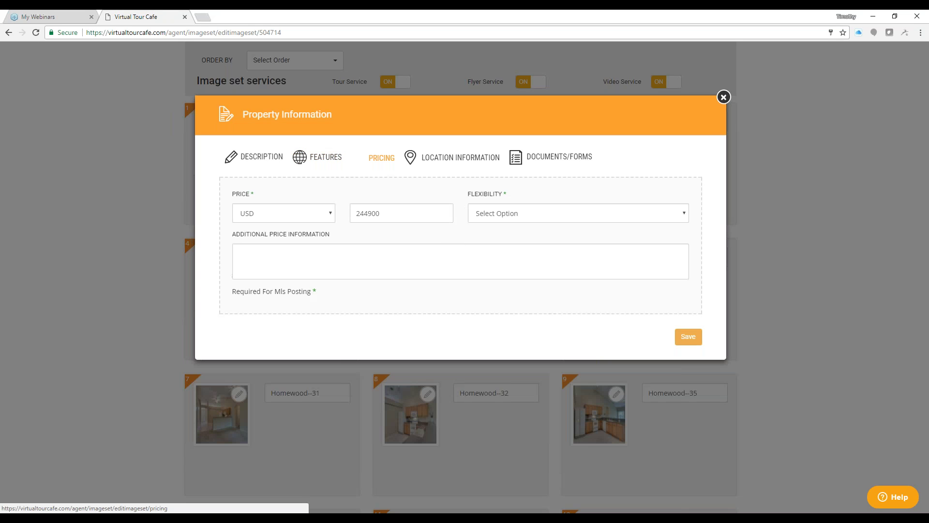
left_click(443, 162)
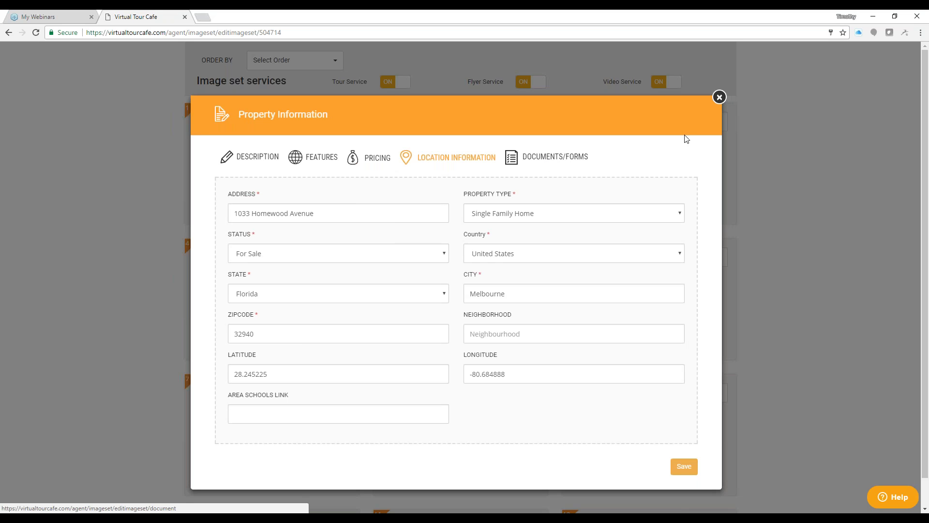
Check the Documents/Forms section of the property information, including its lead capture and file options, and close the dialog
left_click(534, 164)
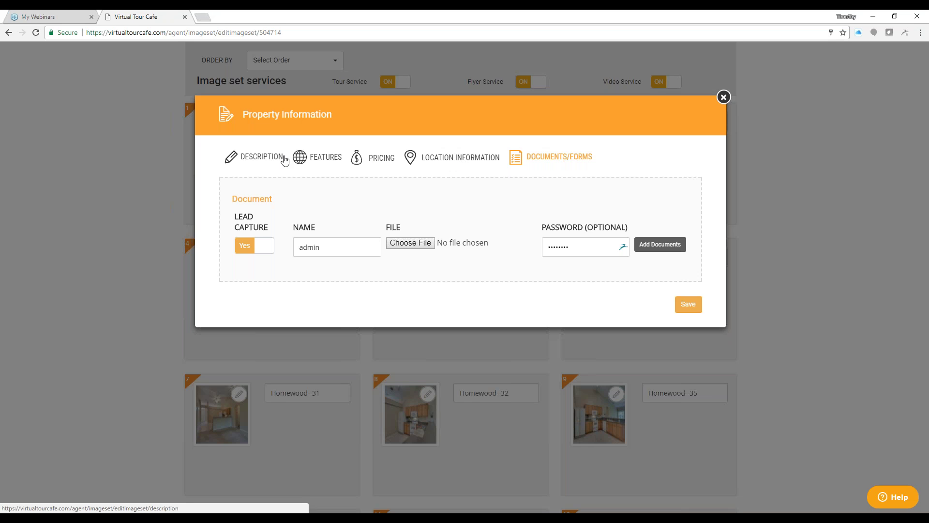
left_click(801, 330)
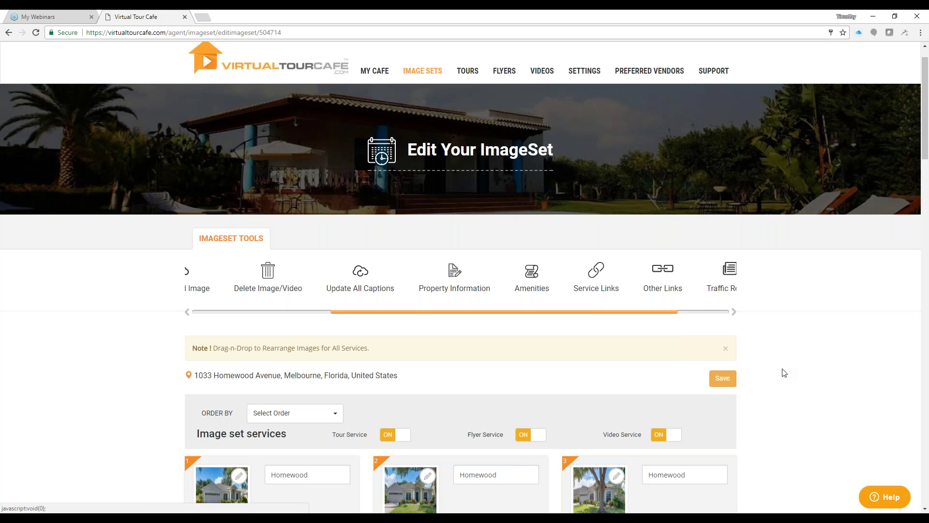
Look through the remaining imageset tools, from Amenities and the link tools to Traffic Report and Panoramas
scroll(785, 373, "down", 1)
scroll(785, 372, "down", 3)
scroll(784, 377, "up", 1)
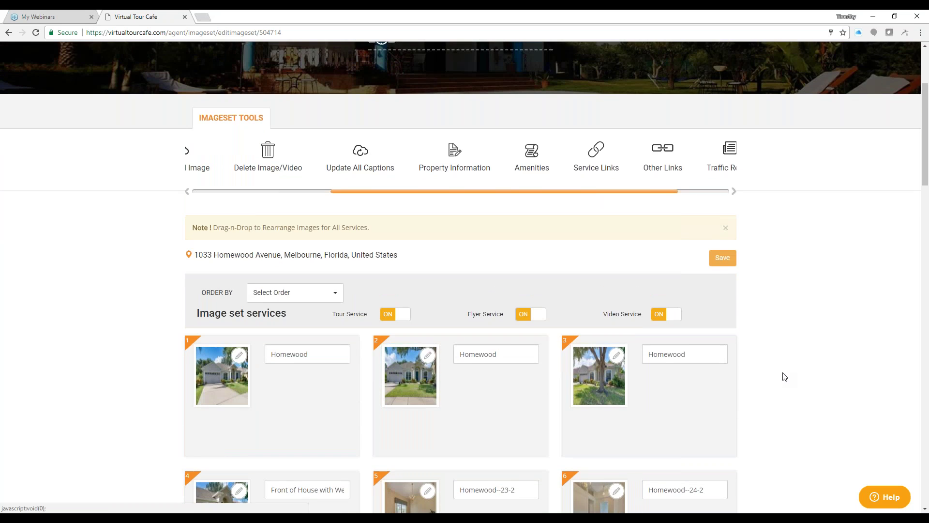
scroll(783, 377, "up", 3)
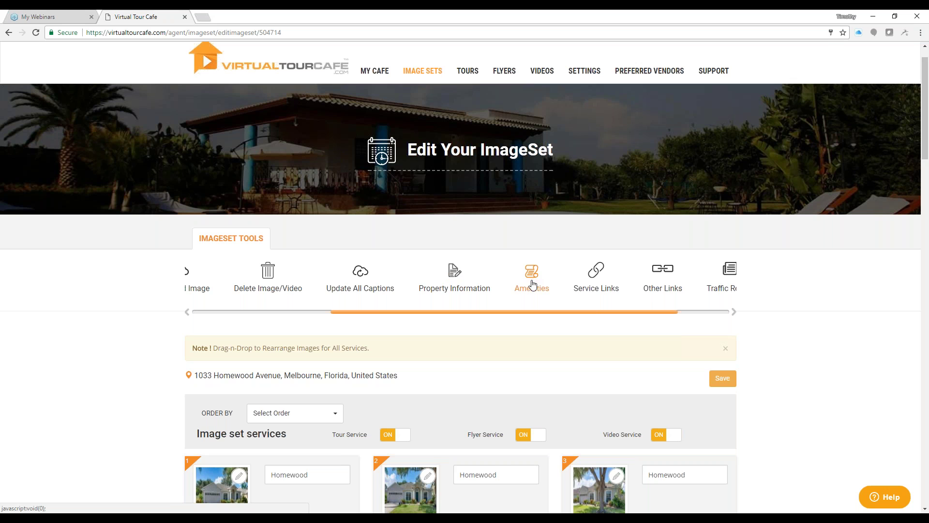
left_click_drag(529, 313, 657, 318)
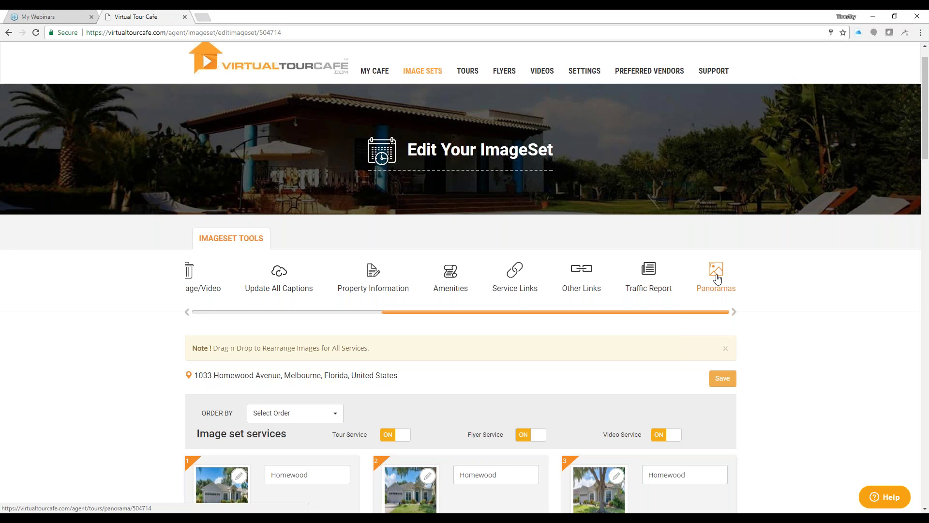
left_click(468, 71)
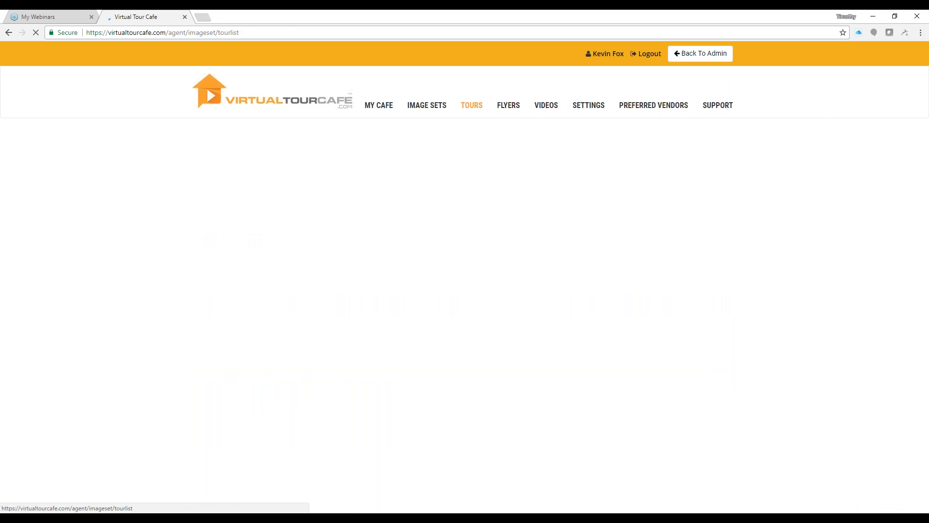
scroll(825, 238, "down", 5)
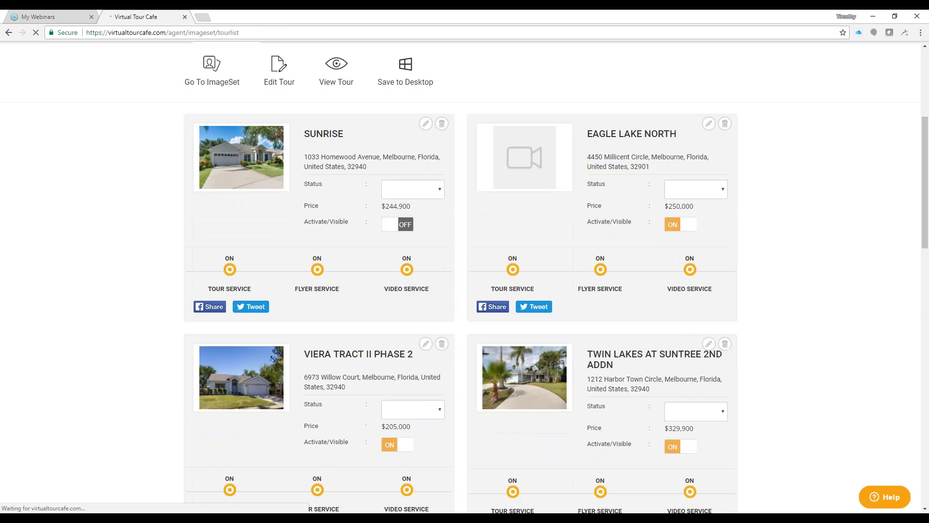
scroll(818, 232, "up", 2)
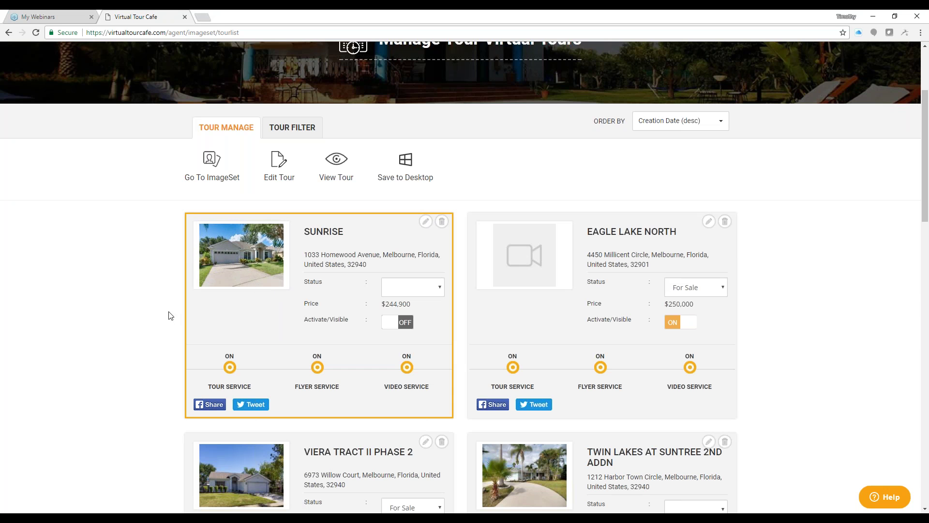
left_click(395, 325)
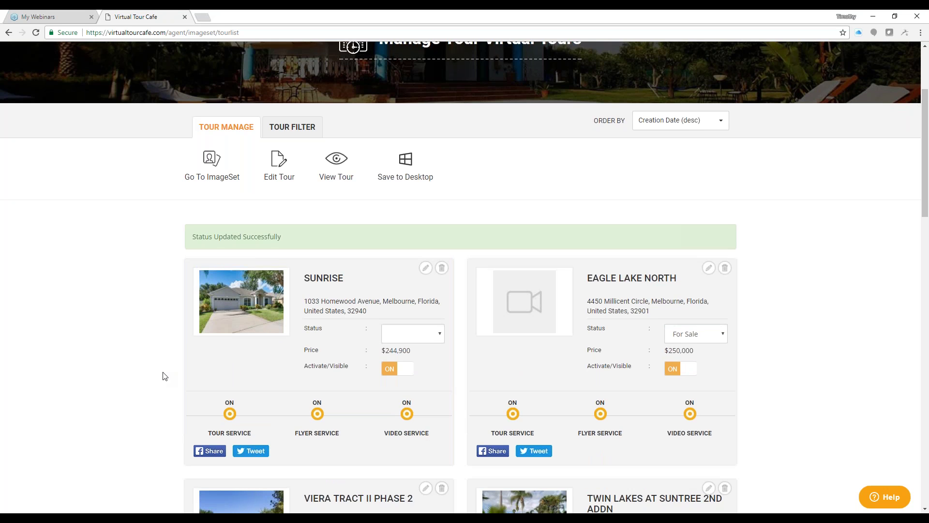
Review the tour management options, select the Sunrise tour, and view its virtual tour
scroll(165, 376, "down", 2)
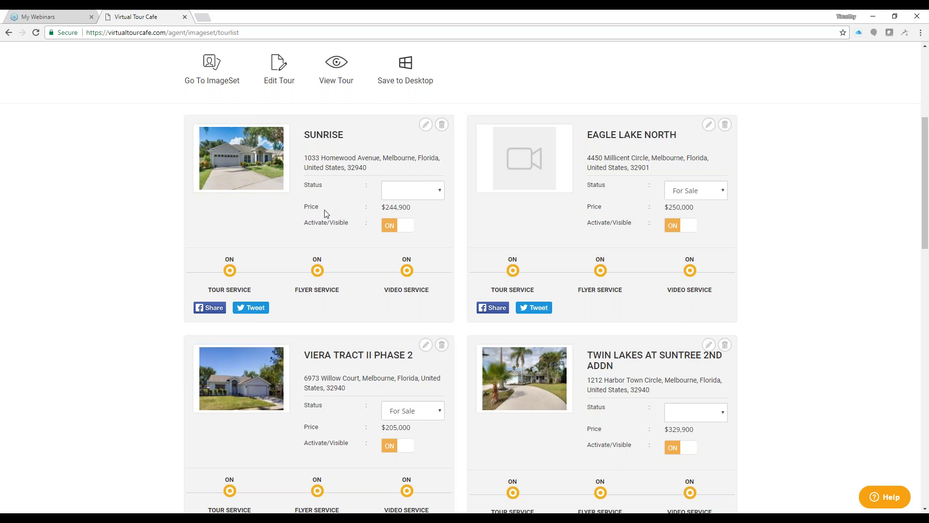
scroll(339, 223, "up", 1)
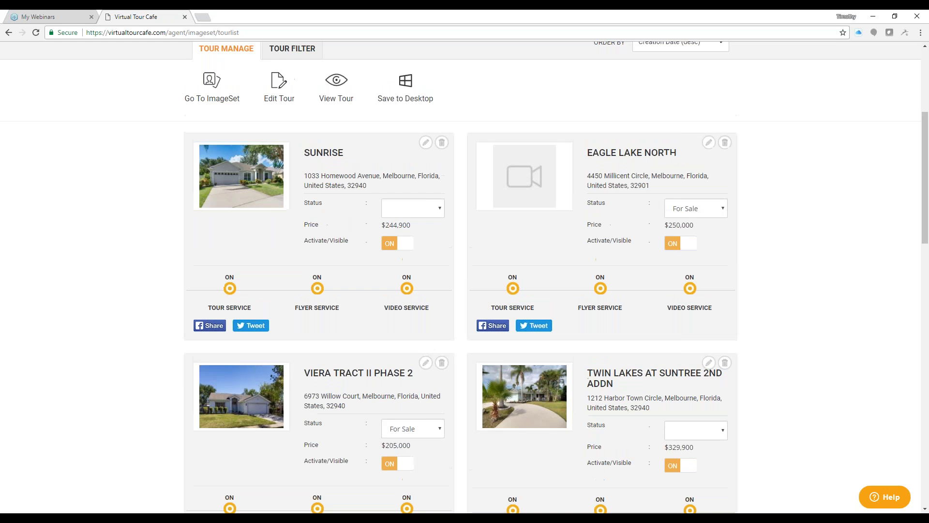
scroll(333, 266, "up", 1)
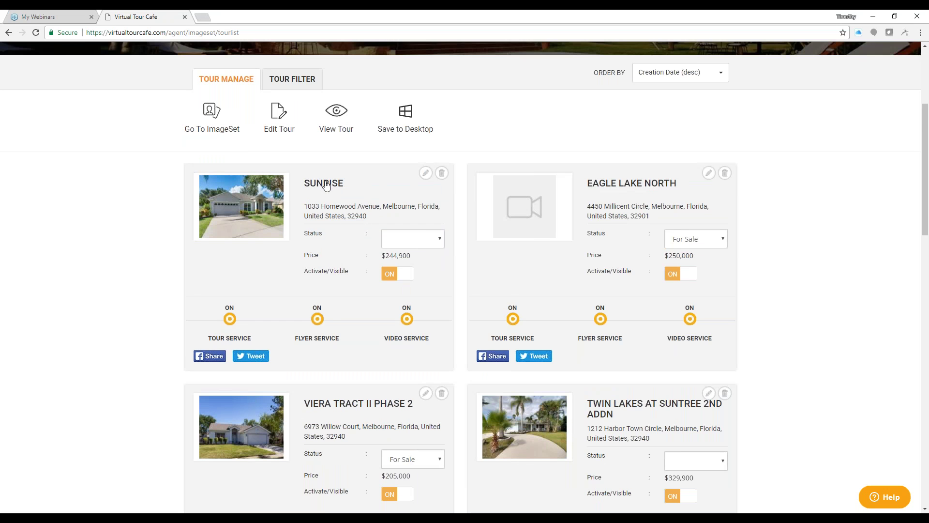
scroll(334, 228, "up", 1)
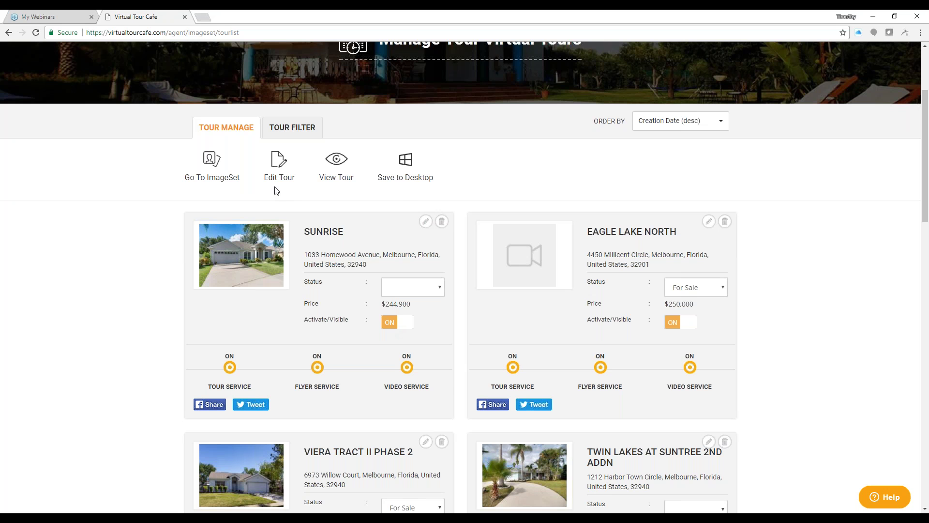
scroll(328, 257, "up", 1)
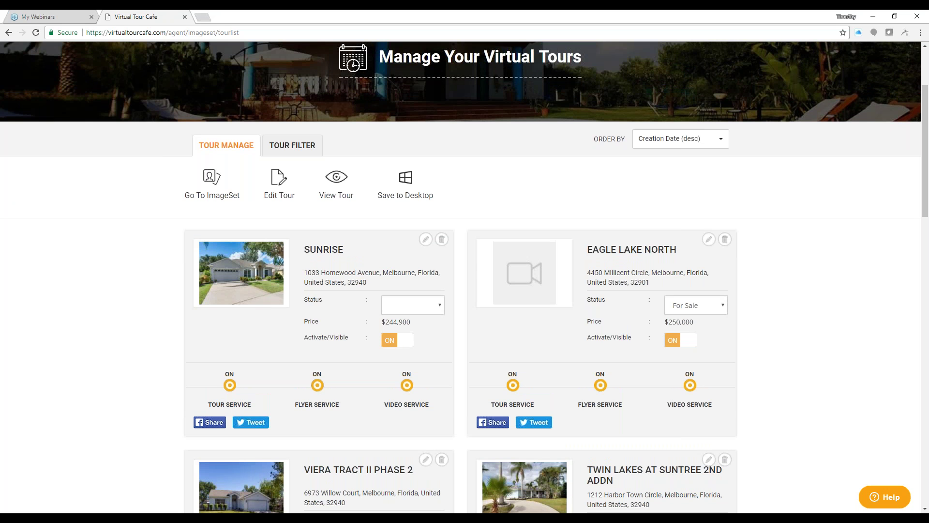
scroll(339, 286, "up", 3)
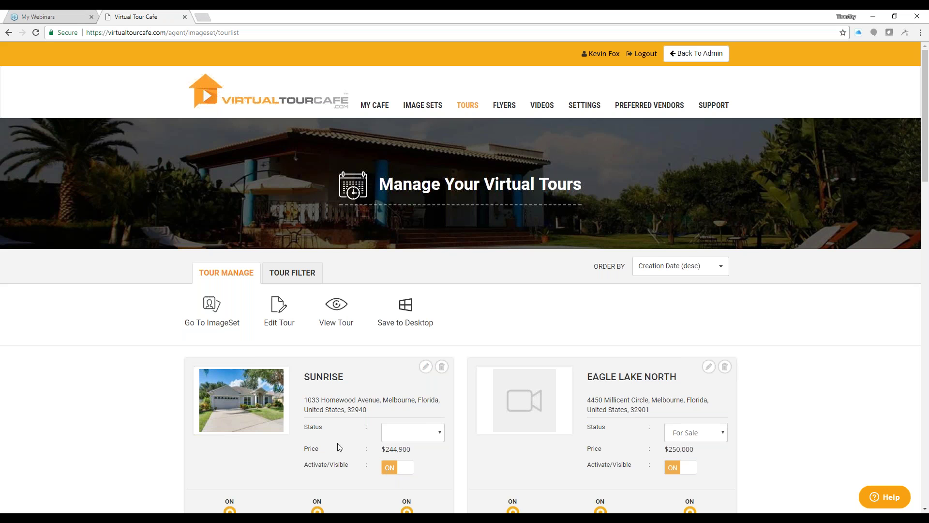
left_click(318, 408)
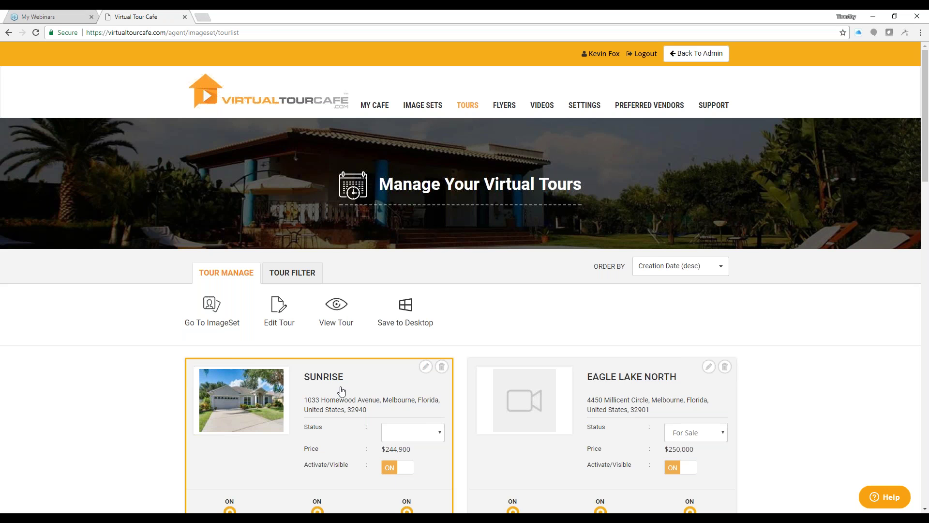
left_click(337, 308)
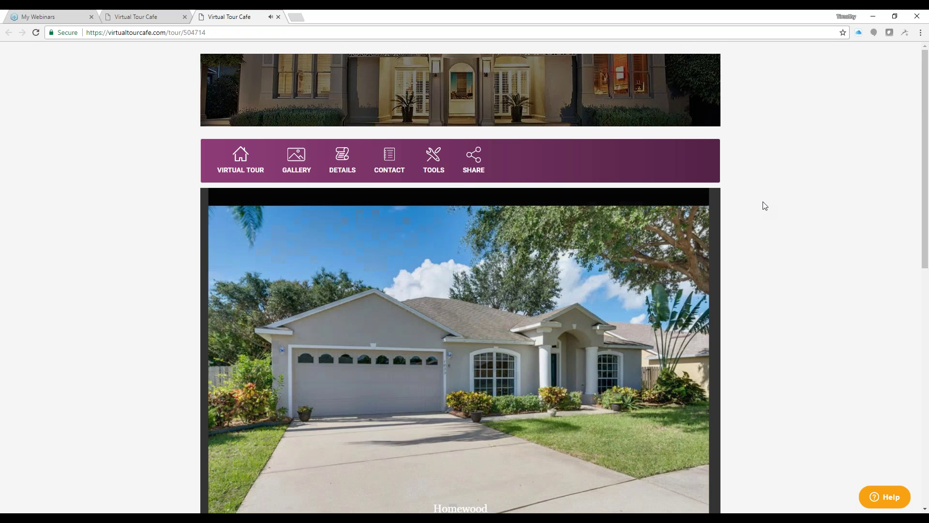
Examine the virtual tour page, including the photo slideshow, agent details, property info and map
scroll(766, 209, "down", 3)
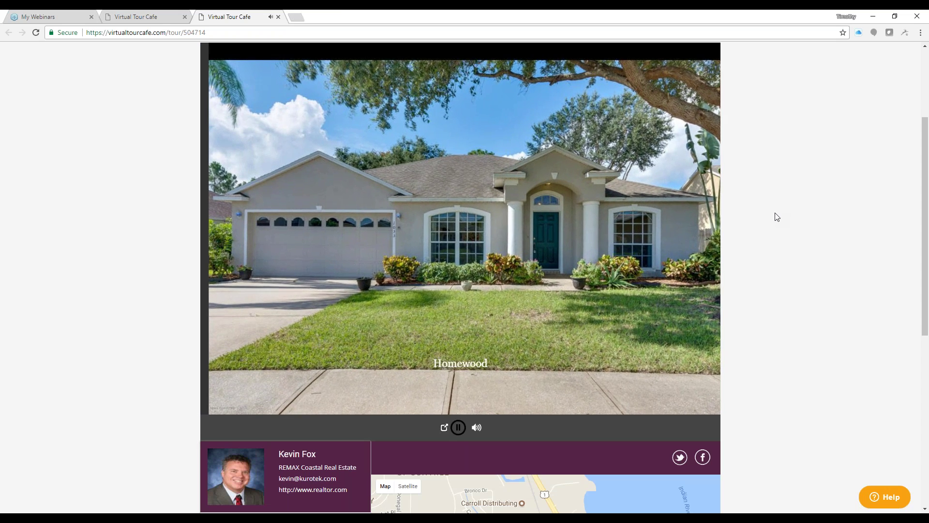
scroll(776, 216, "up", 3)
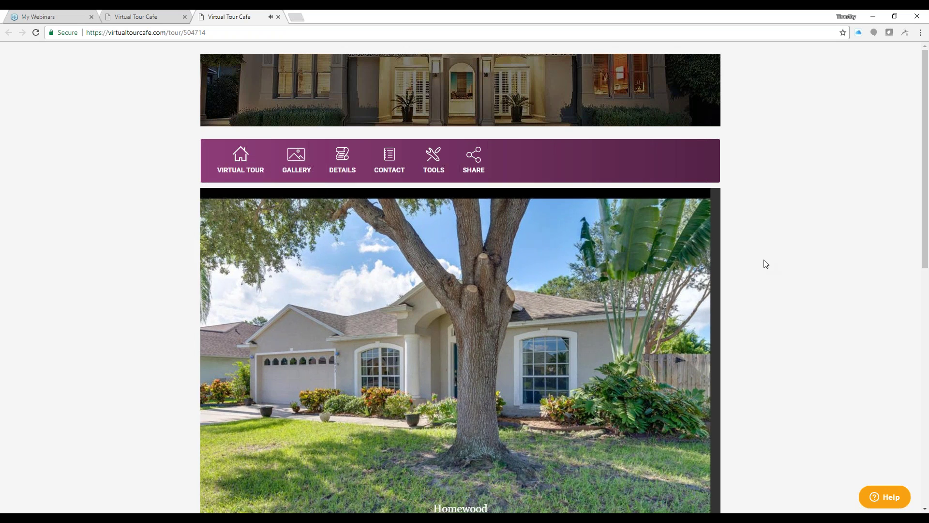
scroll(766, 264, "down", 5)
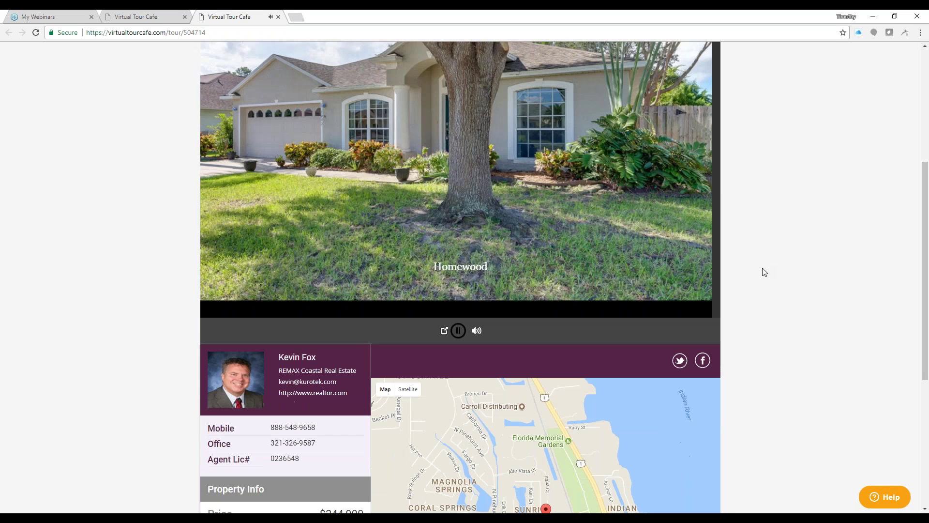
scroll(764, 272, "down", 5)
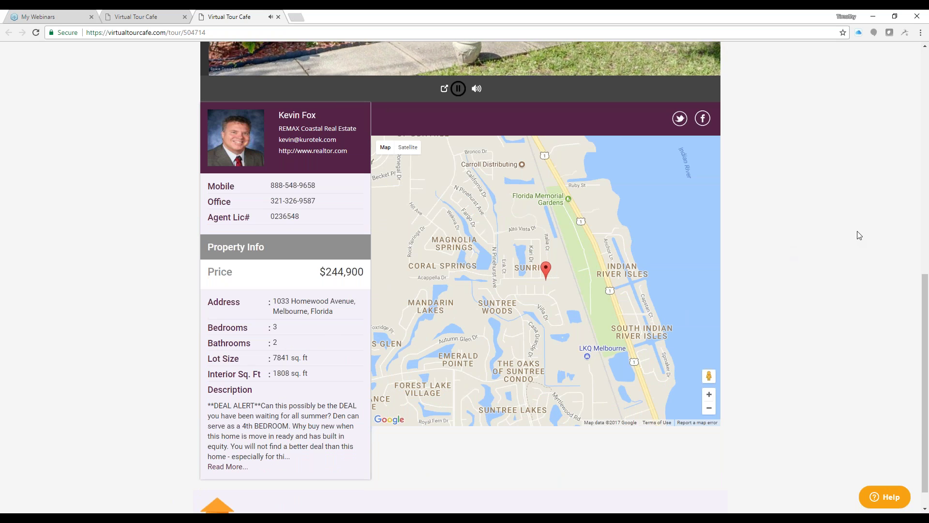
scroll(857, 235, "up", 1)
scroll(858, 234, "up", 8)
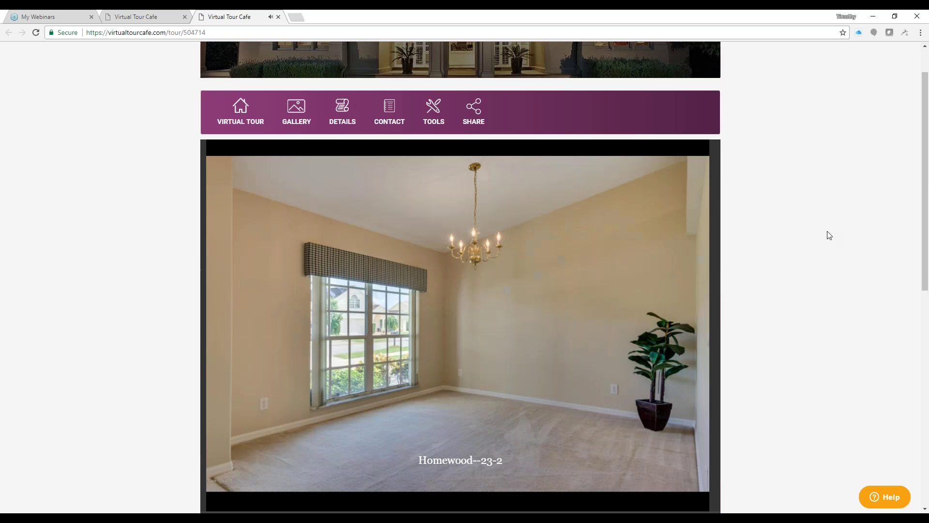
scroll(829, 236, "up", 1)
View the printable flyer from the tour's details, look over its full layout, and close it
mouse_move(343, 179)
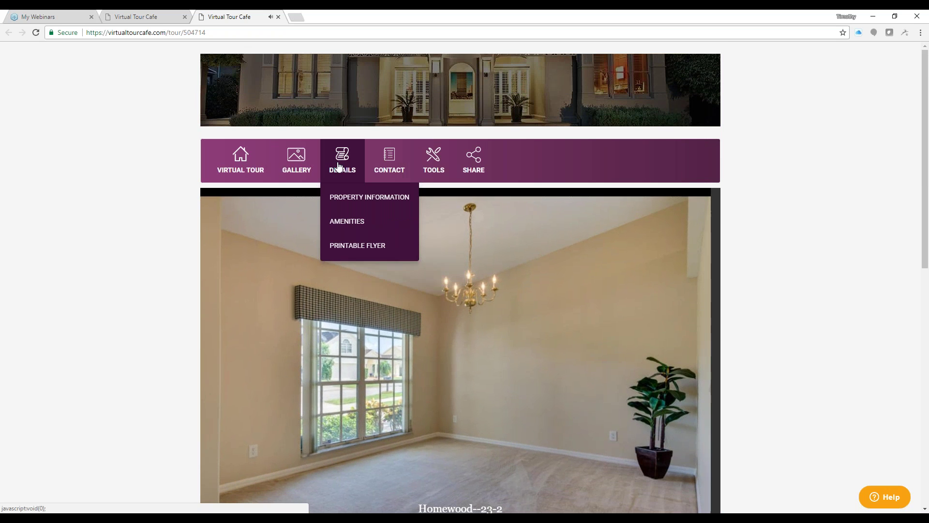
left_click(361, 247)
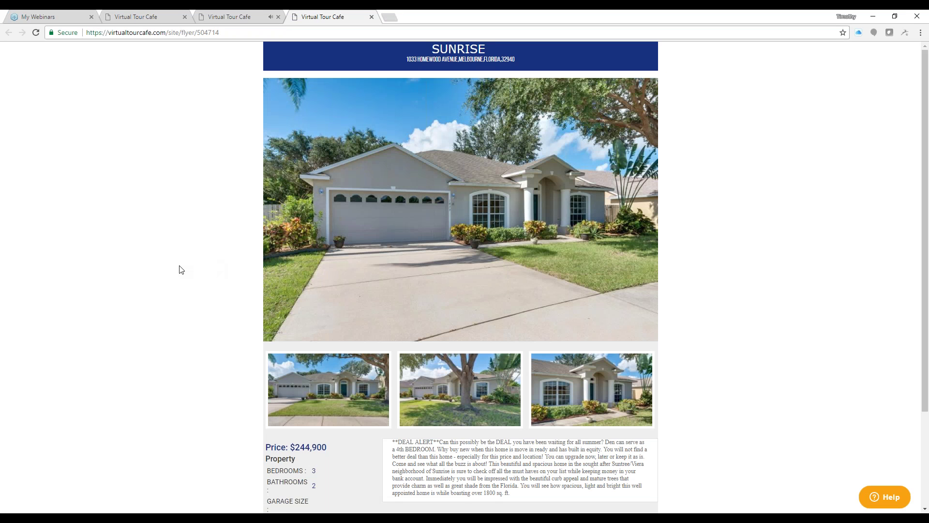
scroll(179, 270, "down", 2)
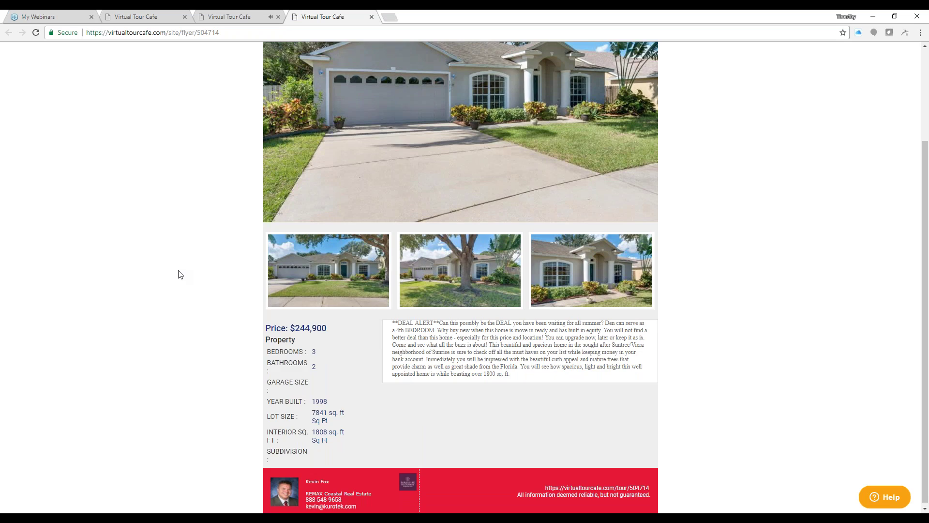
scroll(179, 269, "up", 2)
left_click(372, 17)
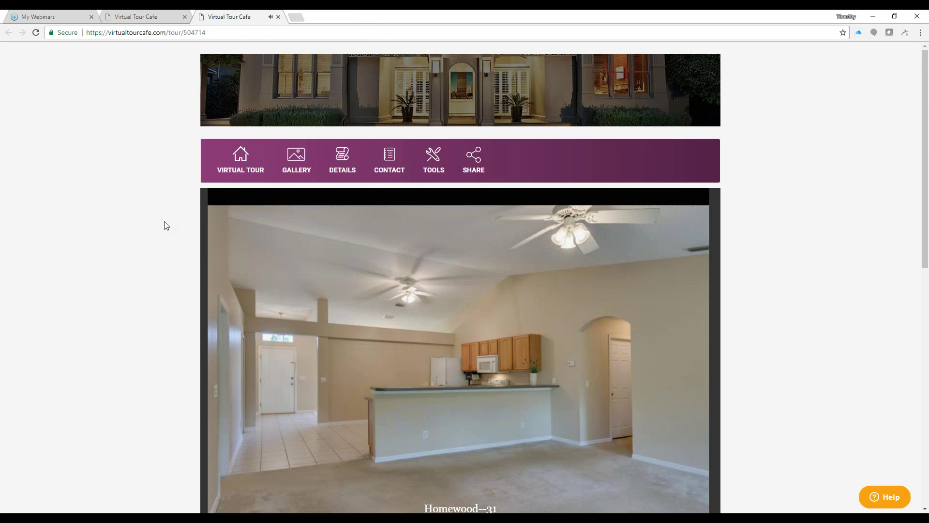
Close the virtual tour preview and look over the Sunrise entry in the tours list
mouse_move(296, 160)
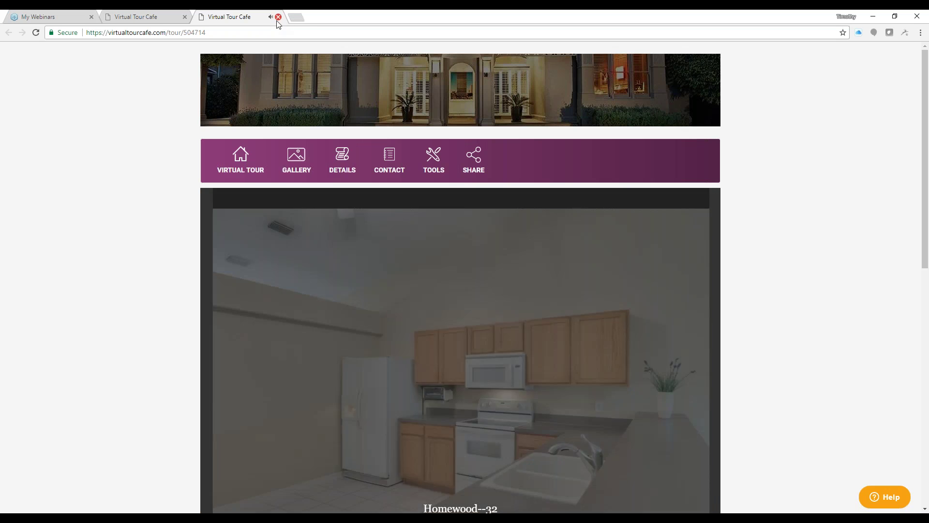
left_click(278, 17)
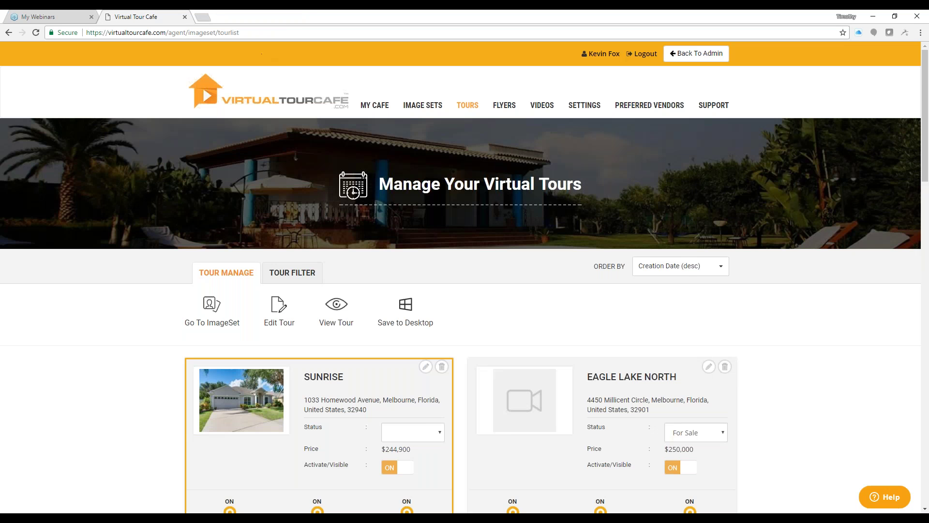
scroll(365, 391, "down", 3)
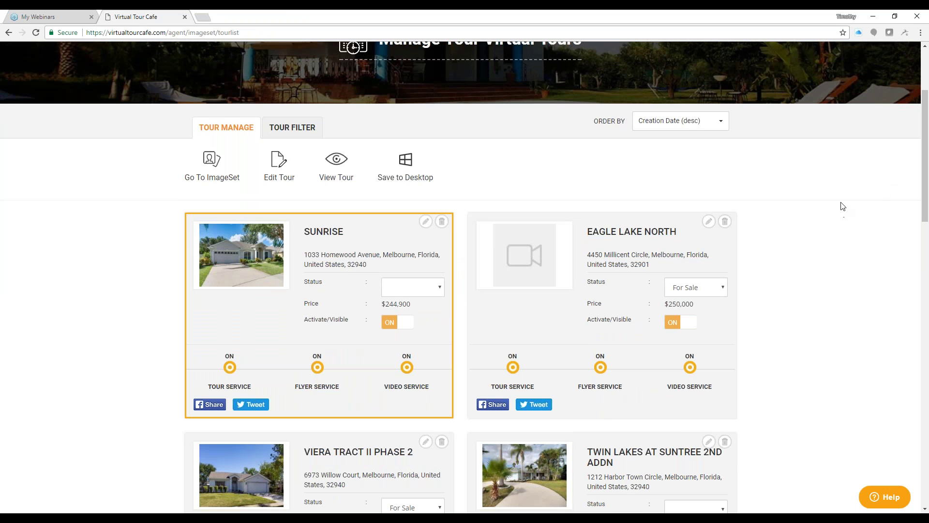
scroll(834, 195, "up", 3)
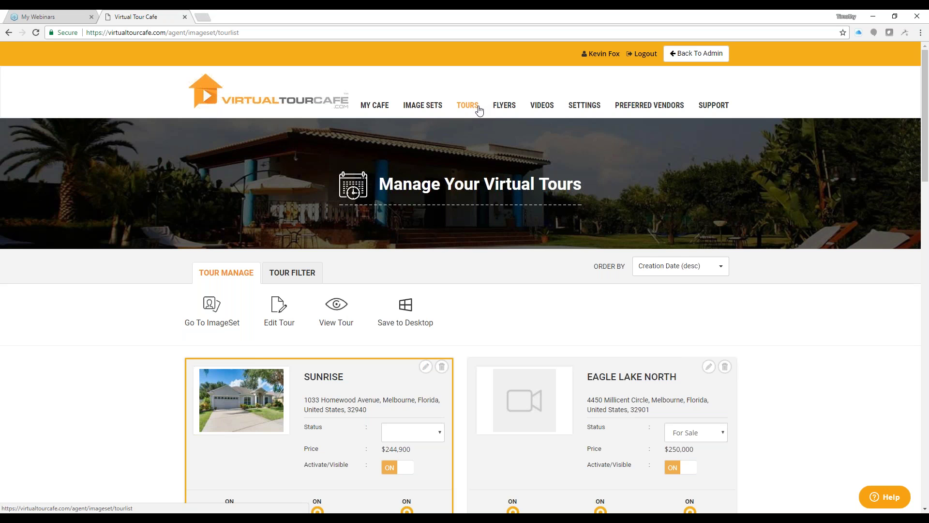
Reload the virtual tours list and open the Sunrise tour for editing
left_click(478, 109)
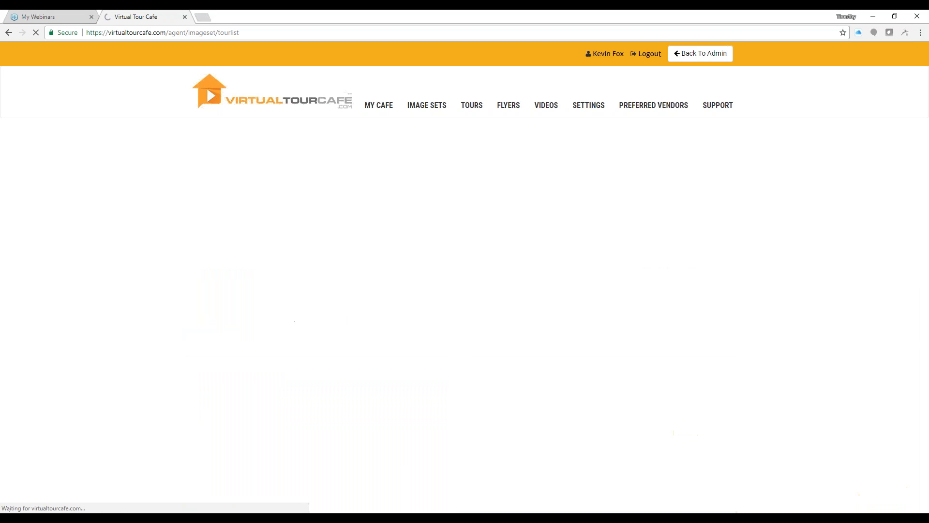
scroll(475, 109, "down", 5)
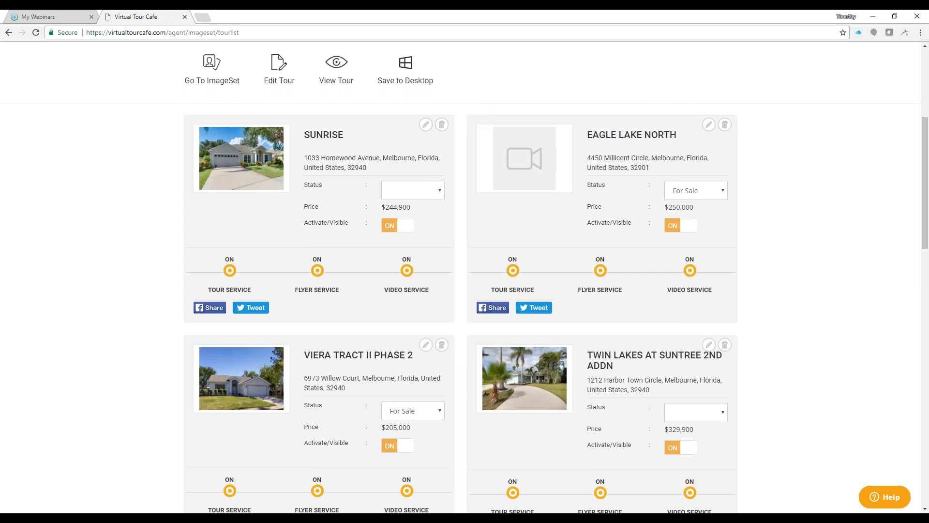
scroll(117, 230, "up", 3)
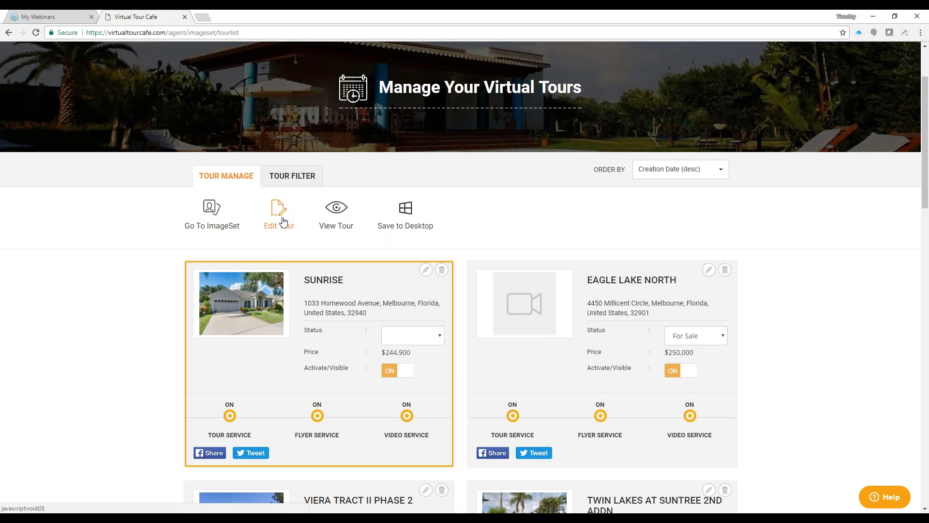
left_click(333, 309)
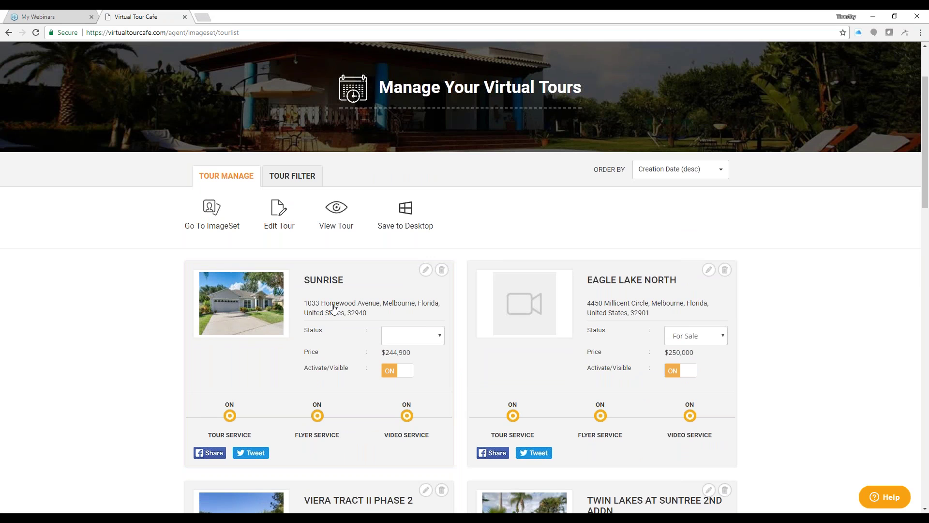
double_click(334, 309)
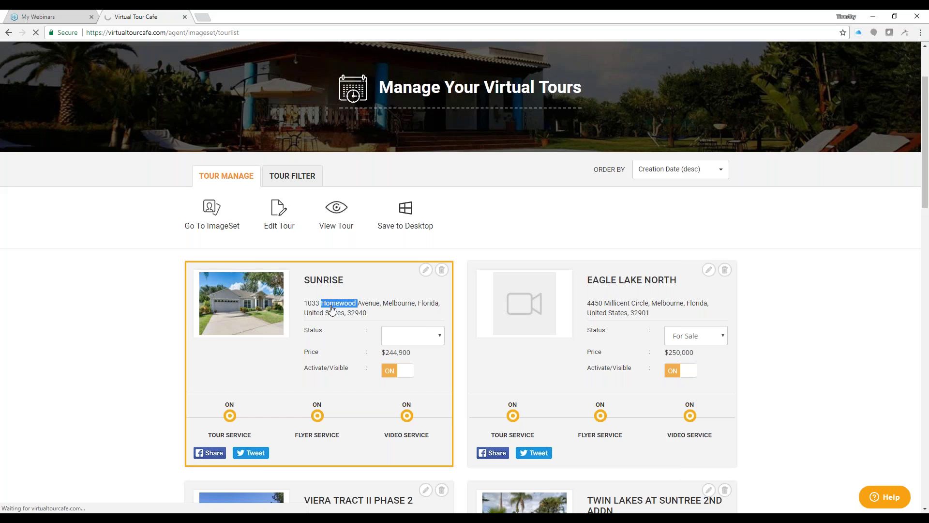
Look over the Sunrise tour's edit page, including its actions, image set services and image cards
scroll(243, 310, "down", 6)
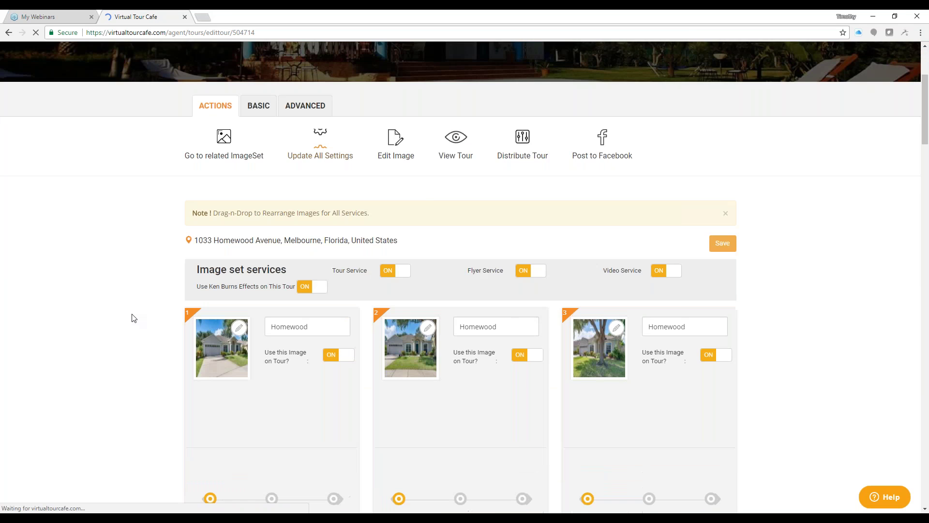
scroll(137, 289, "up", 3)
scroll(137, 289, "up", 2)
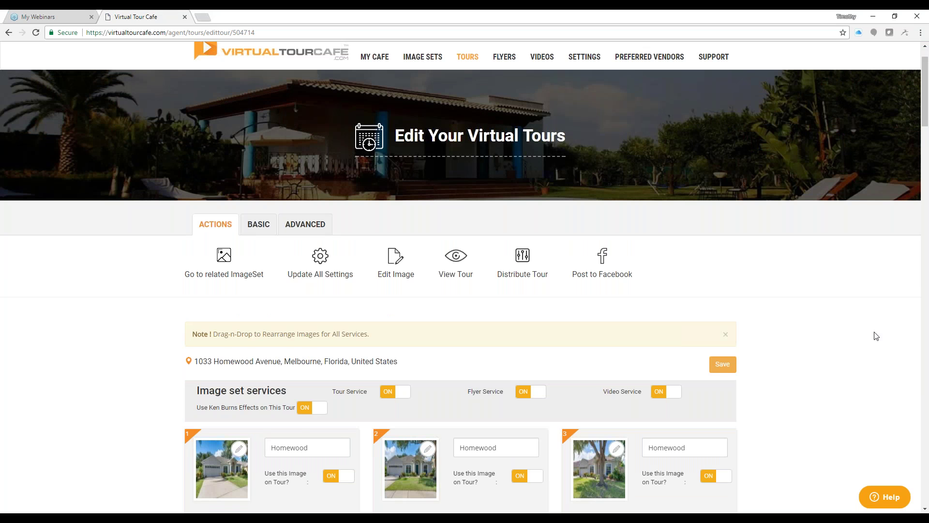
scroll(876, 336, "down", 4)
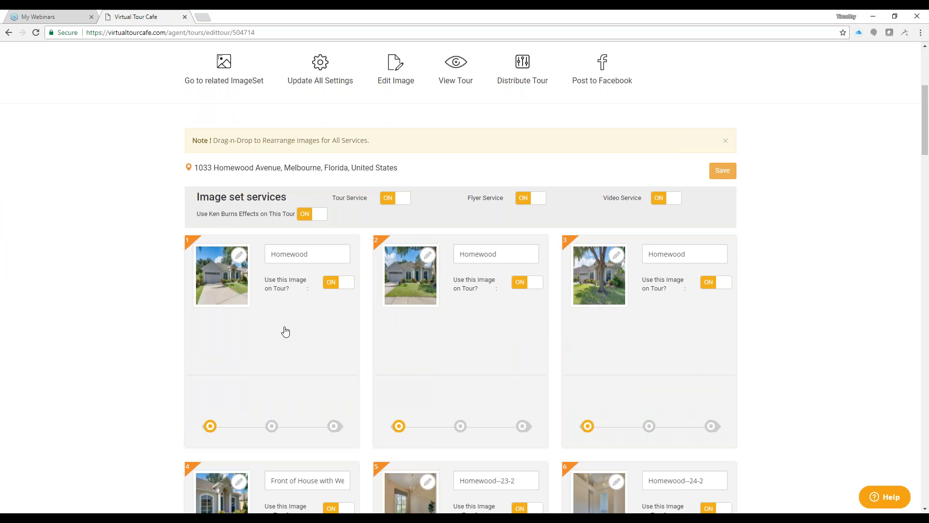
scroll(437, 103, "up", 5)
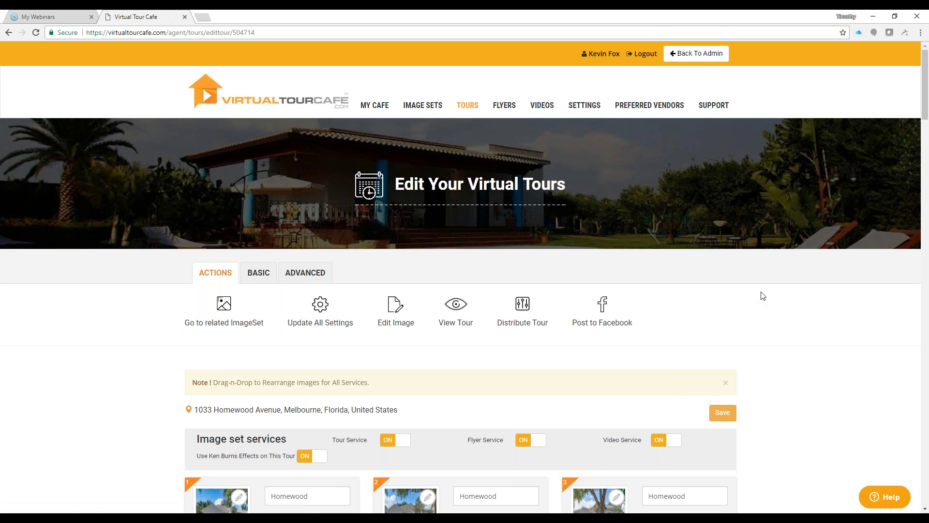
scroll(762, 297, "down", 1)
scroll(763, 299, "down", 1)
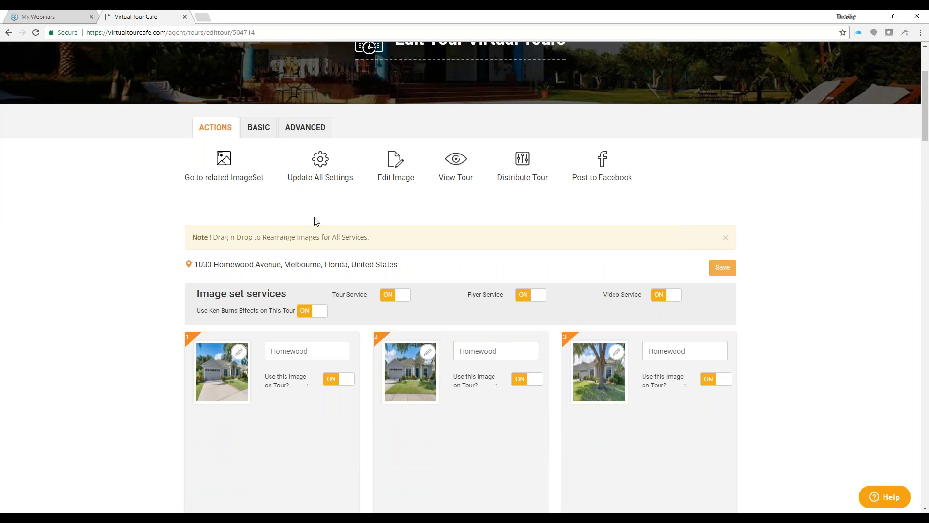
View the image adjustment settings of the tour's first image, including rotation, saturation and color balance, and close them
left_click(239, 352)
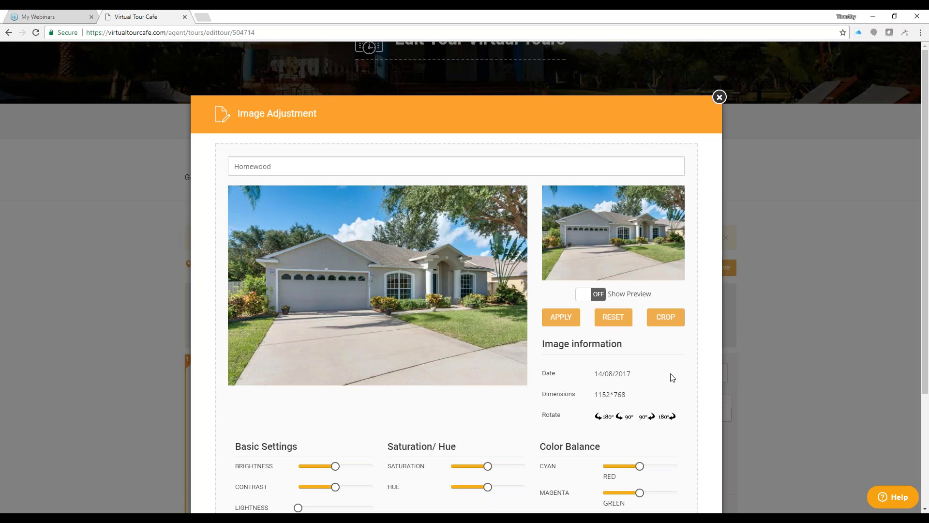
scroll(673, 378, "down", 2)
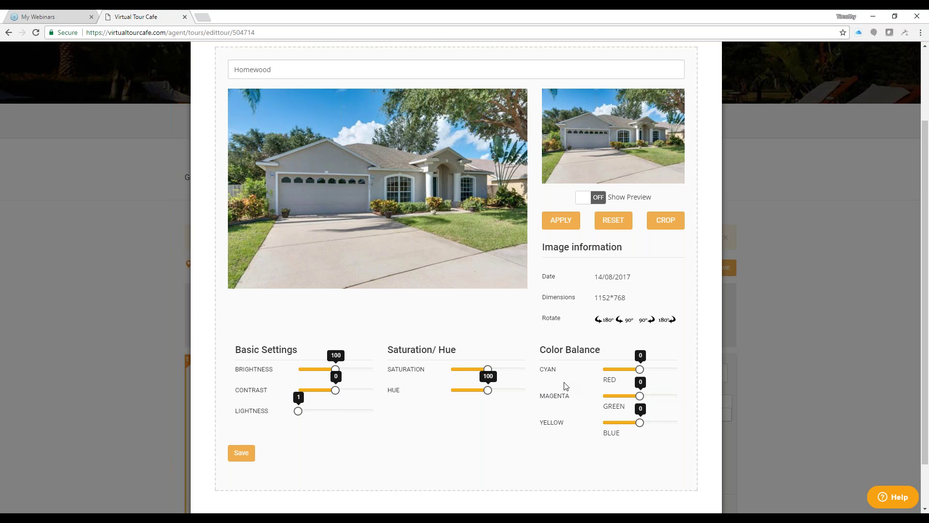
scroll(631, 411, "up", 2)
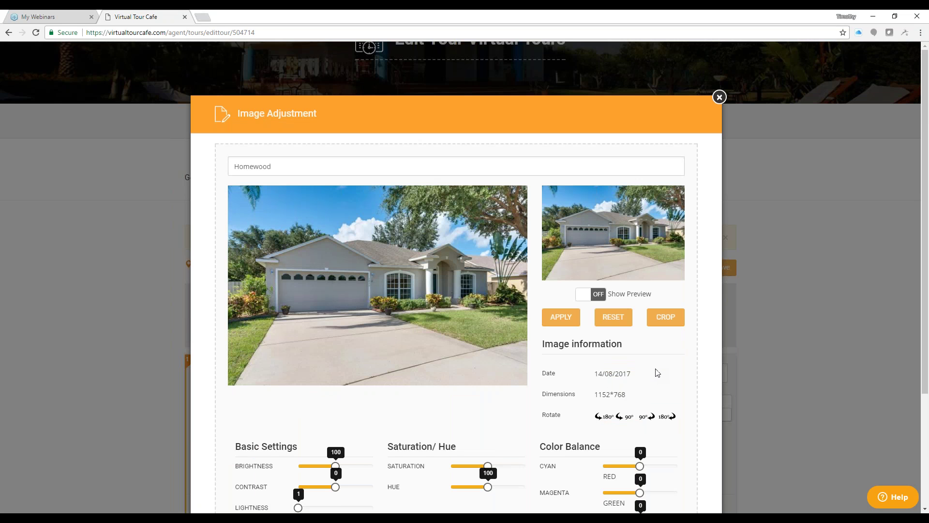
scroll(659, 373, "down", 1)
scroll(663, 369, "up", 1)
left_click(719, 97)
View the first image's caption settings and its Ken Burns effects setting
scroll(504, 201, "down", 3)
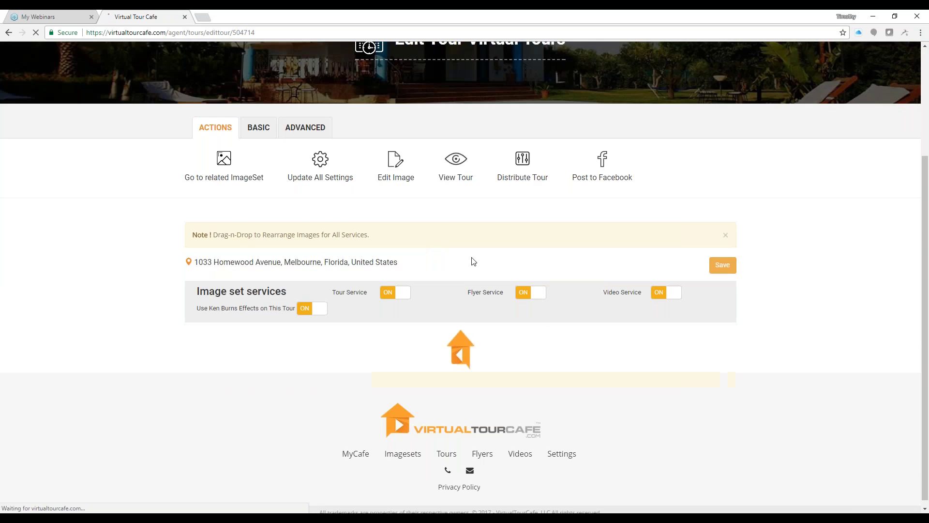
scroll(473, 262, "down", 4)
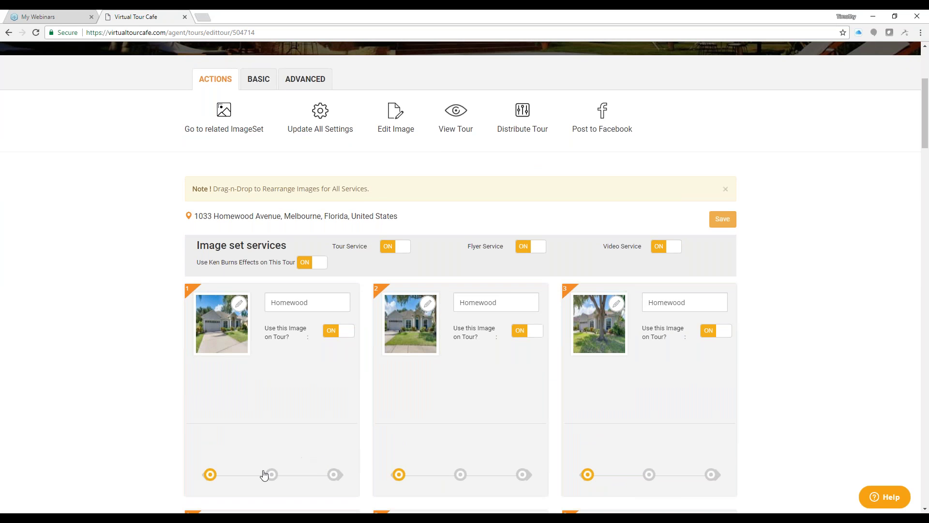
left_click(272, 475)
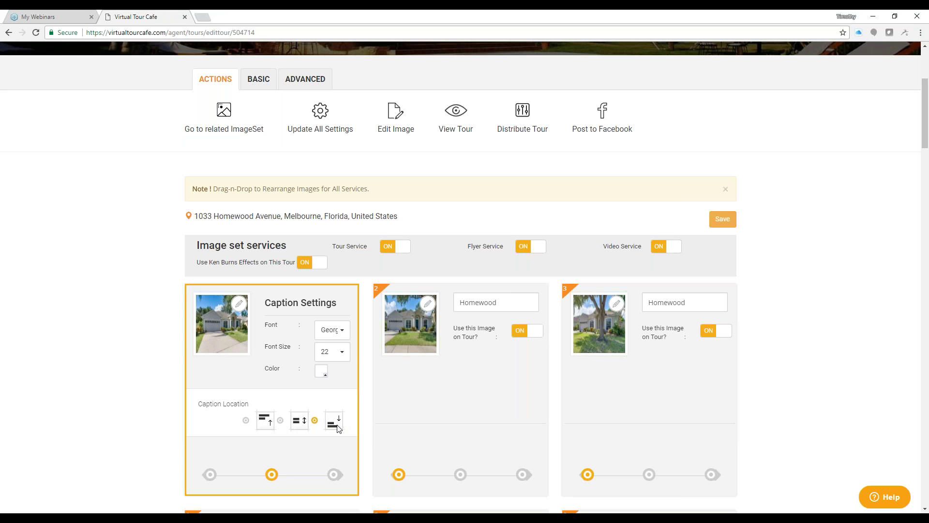
left_click(334, 474)
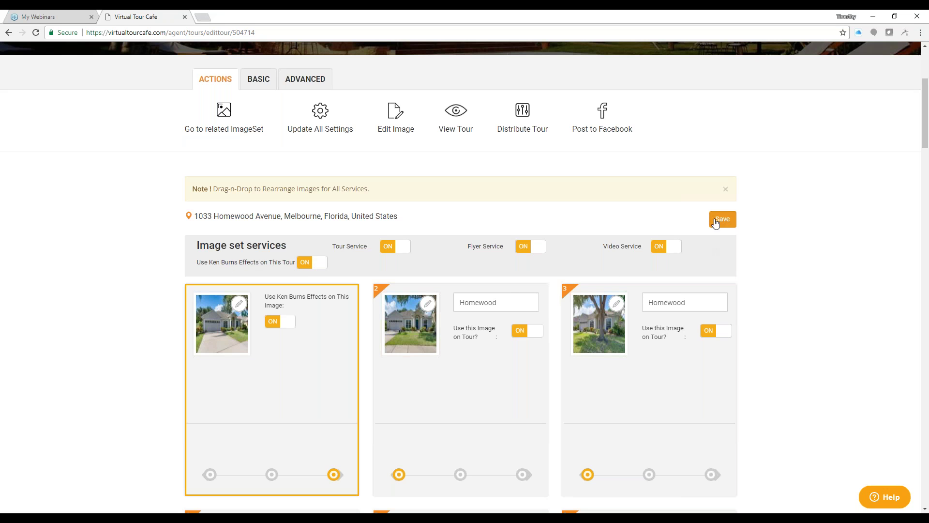
Toggle the first image's Ken Burns effect, switch the effects off for the whole tour, and check the first image's setting
scroll(311, 409, "down", 1)
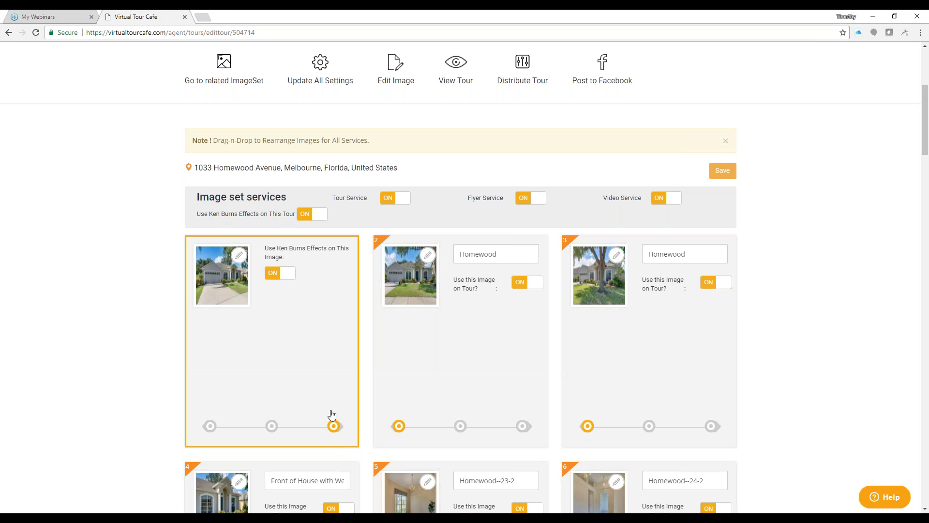
left_click(289, 276)
left_click(288, 276)
left_click(312, 213)
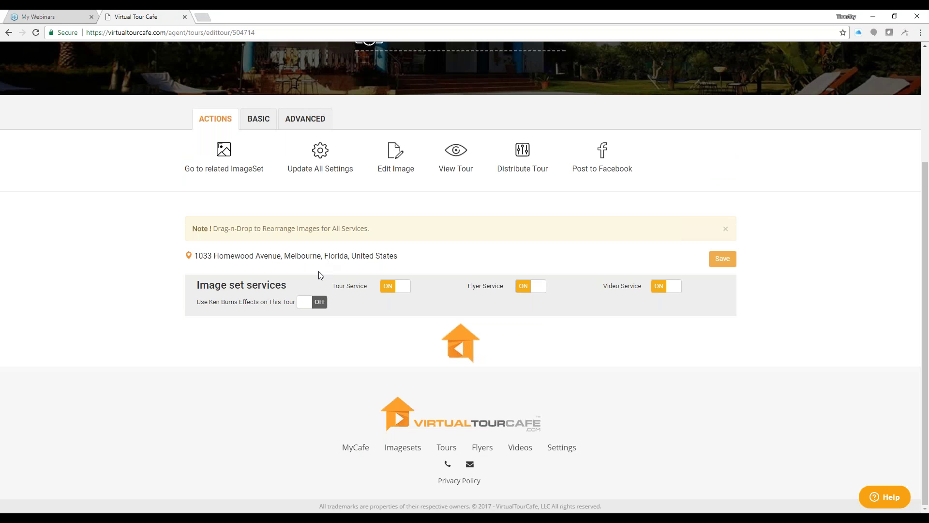
scroll(328, 282, "down", 5)
scroll(310, 216, "up", 3)
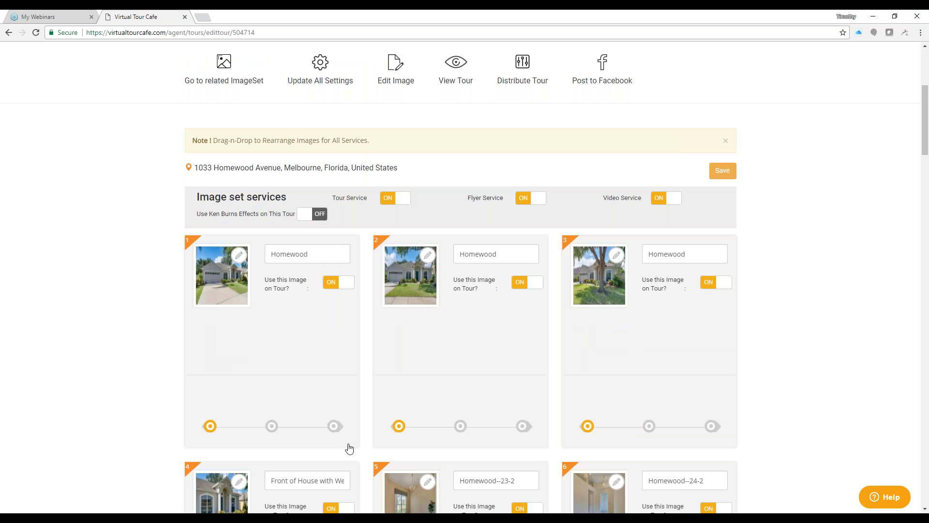
left_click(334, 425)
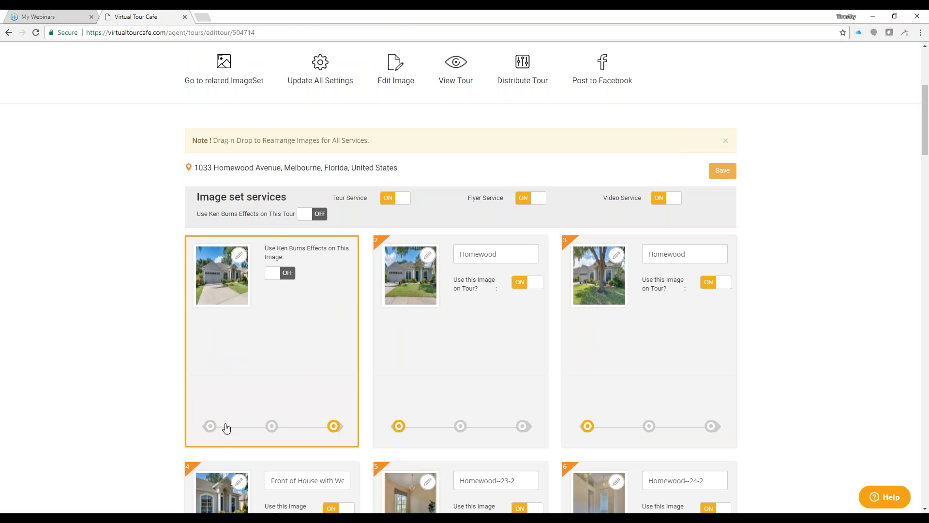
left_click(211, 427)
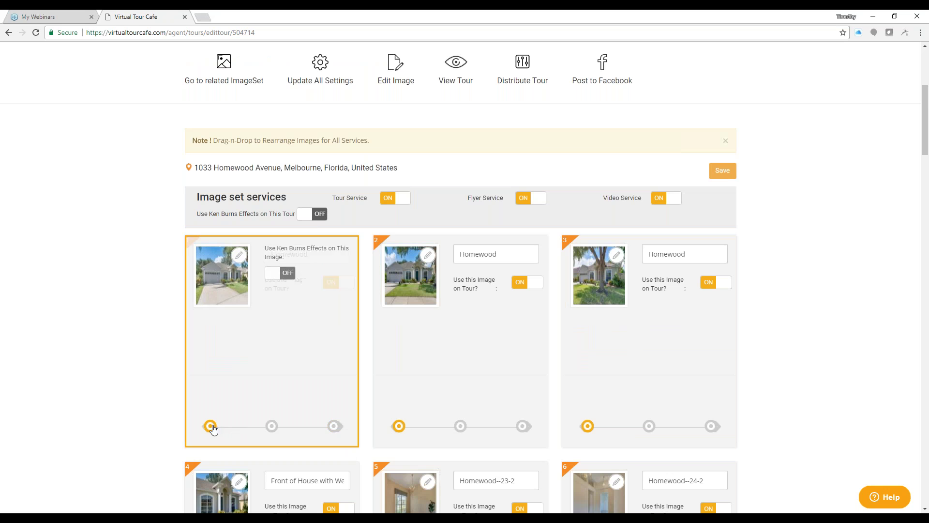
Turn Ken Burns effects back on for the whole tour and check the first image's setting
left_click(319, 216)
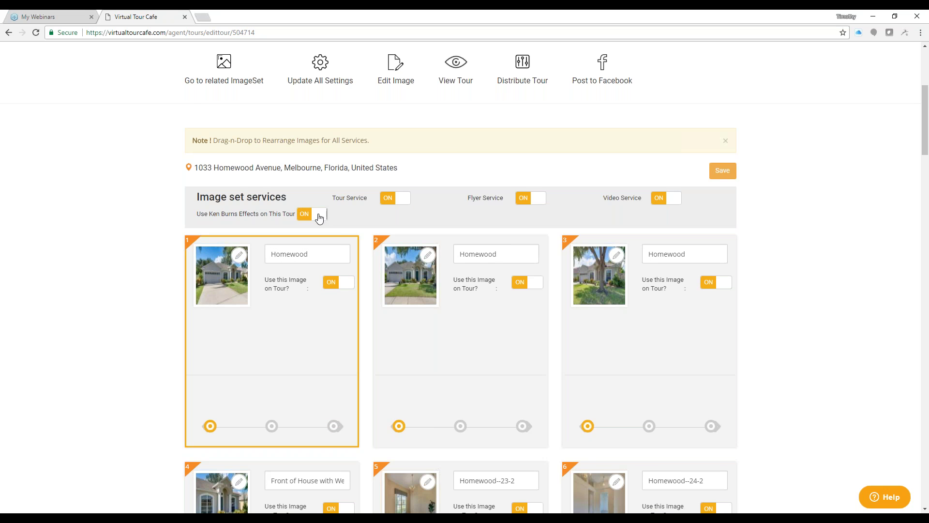
scroll(365, 294, "down", 5)
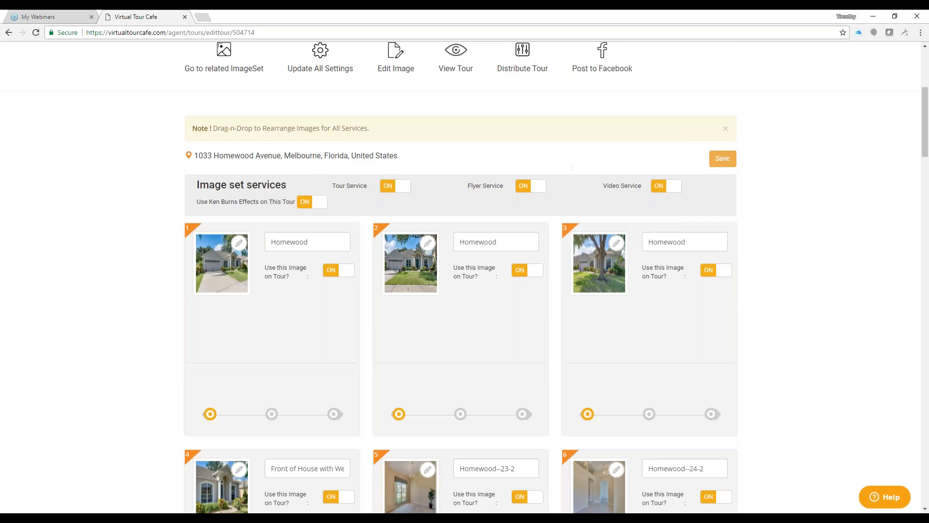
scroll(144, 256, "up", 2)
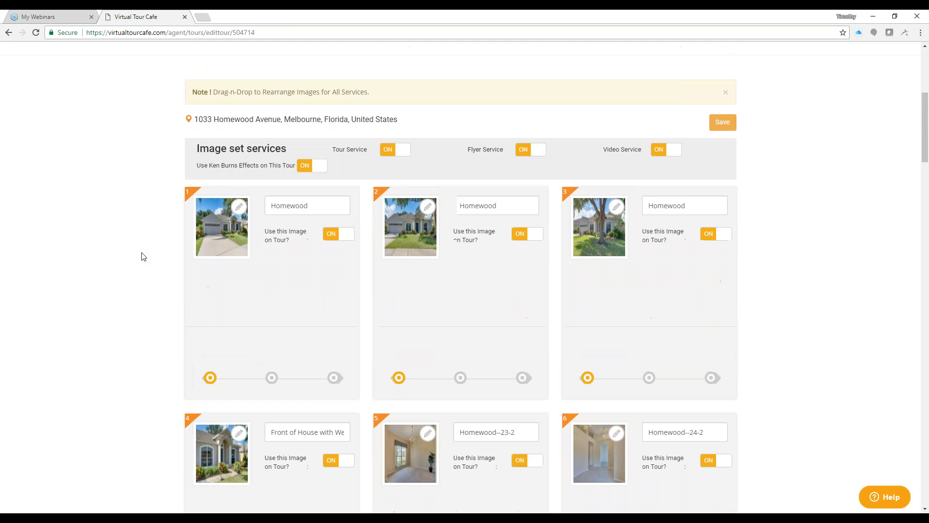
left_click(334, 378)
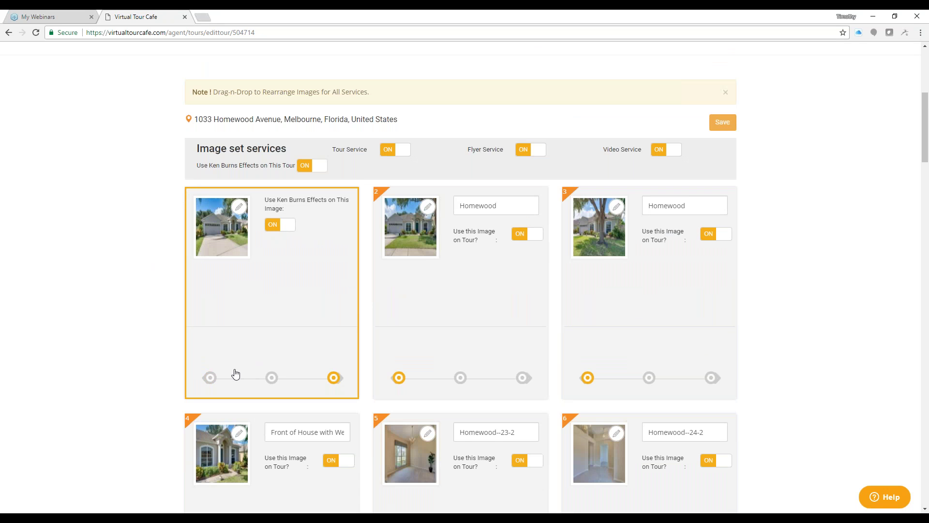
left_click(209, 377)
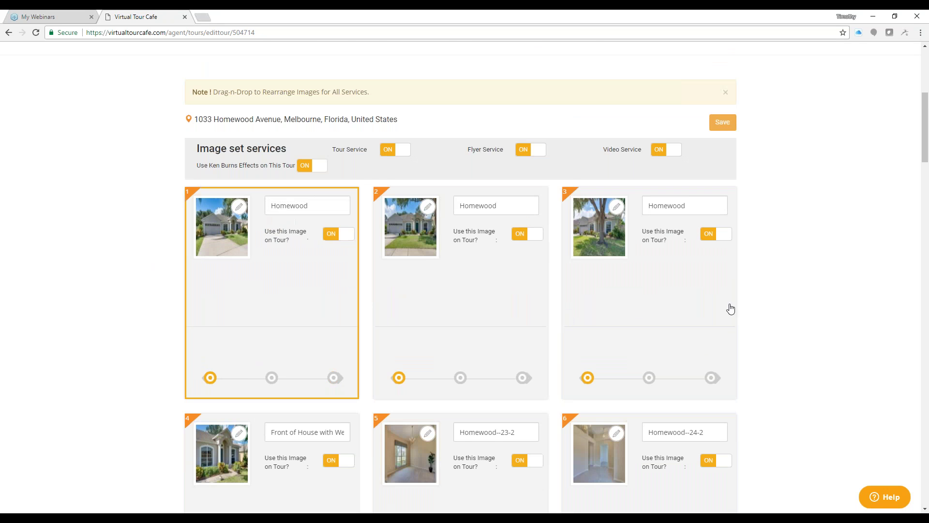
Look over the tour's available actions and its basic options, such as background music, amenities and newsletter form
scroll(842, 325, "up", 3)
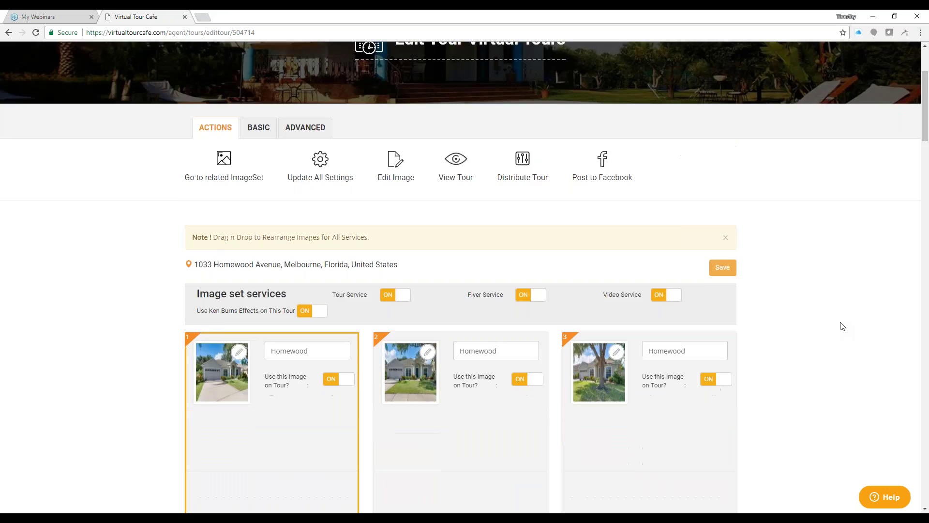
scroll(840, 323, "up", 3)
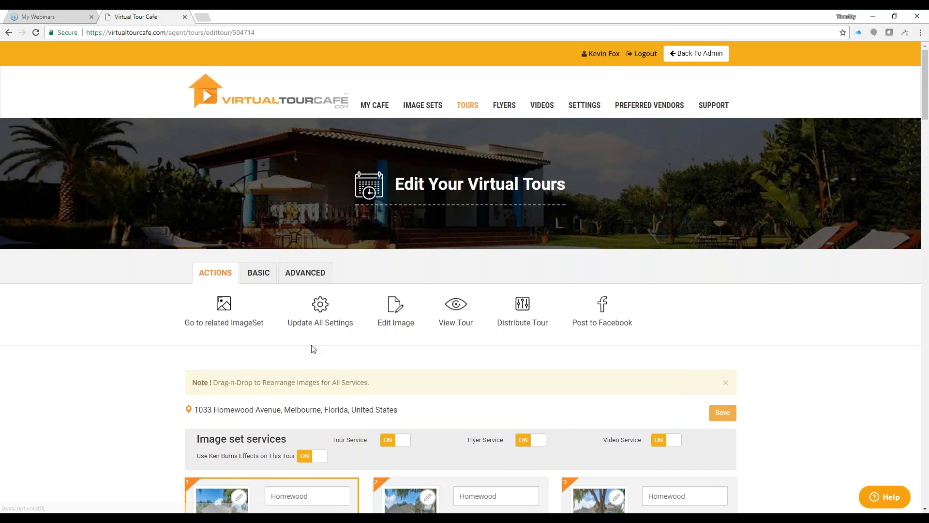
scroll(141, 370, "down", 1)
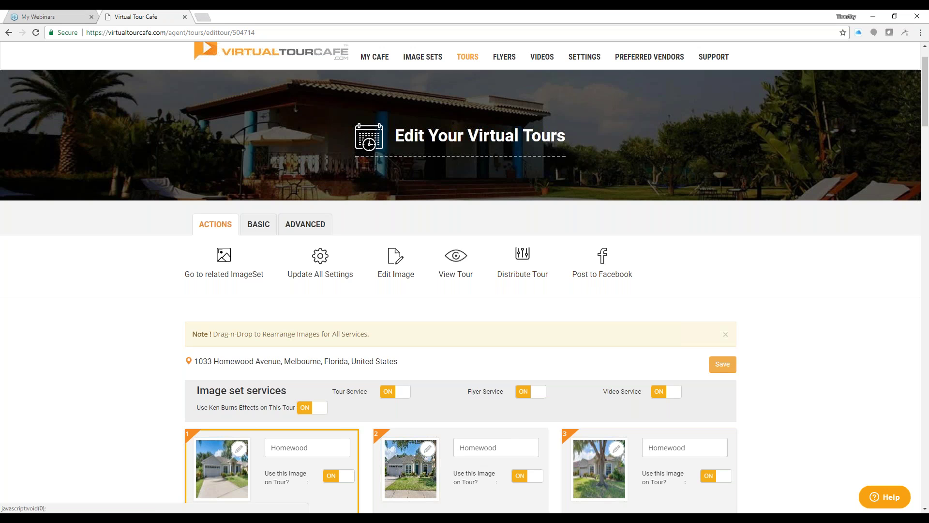
left_click(260, 223)
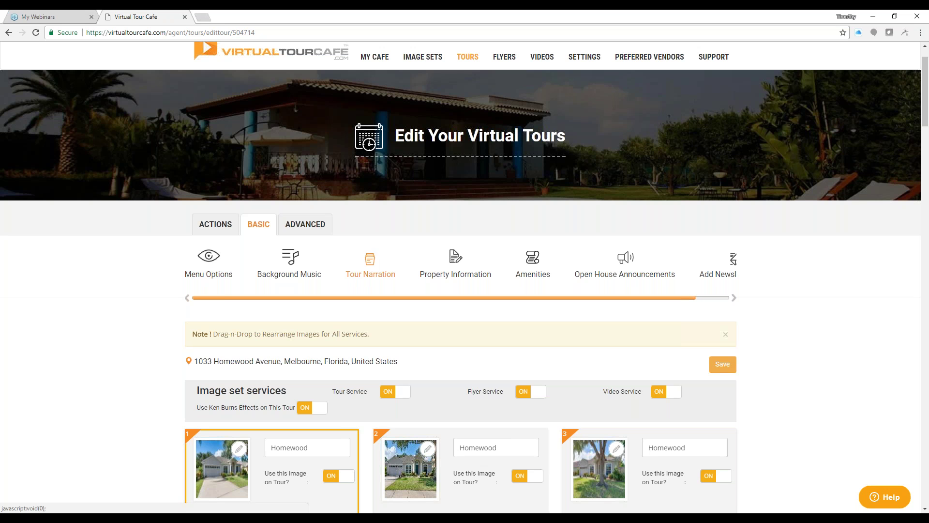
scroll(436, 303, "right", 3)
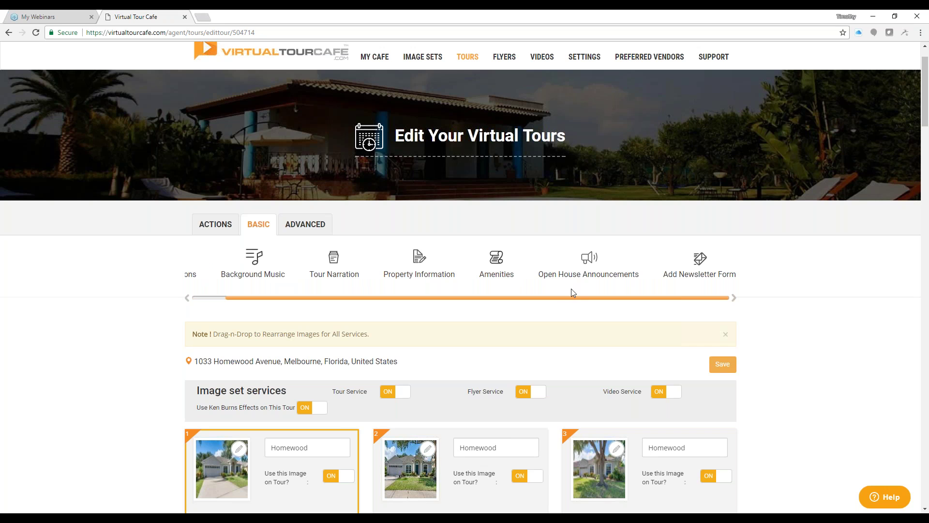
Start an open house announcement dated 2017-08-19 with a start time of 12:55 PM
left_click(588, 264)
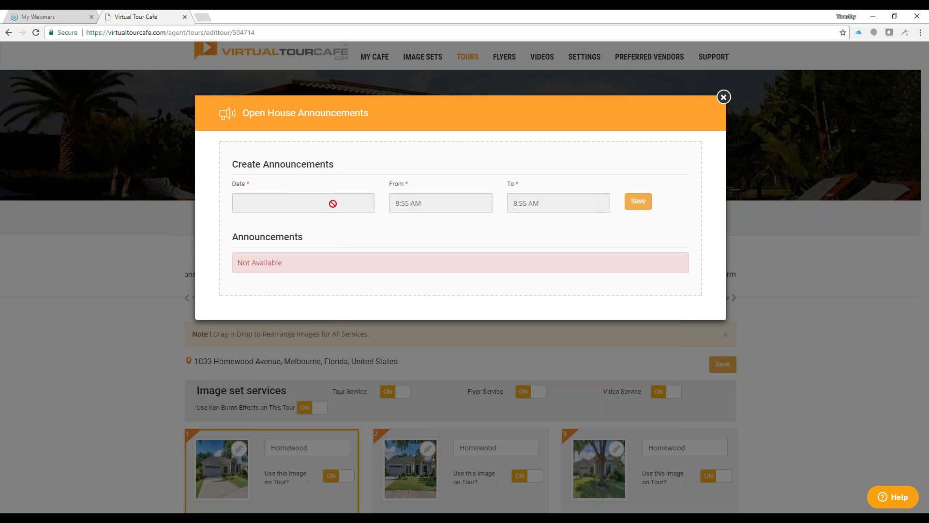
left_click(333, 204)
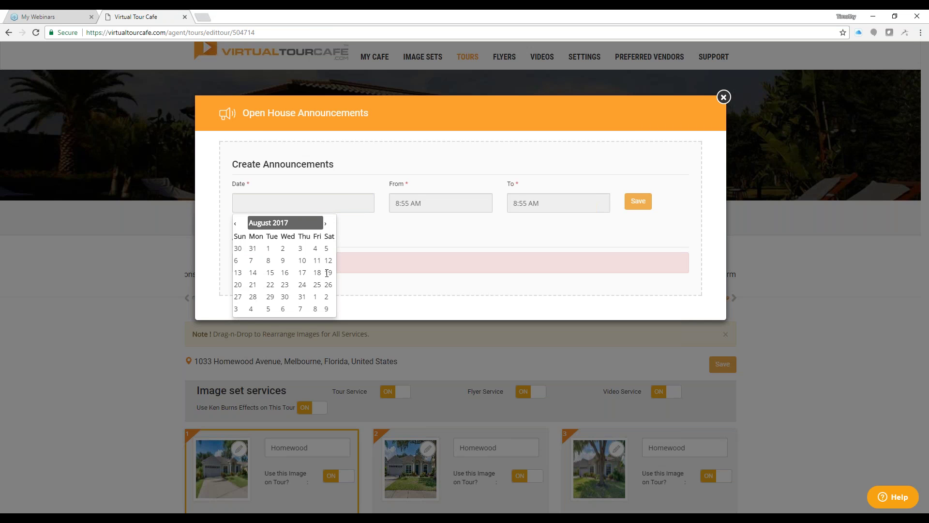
left_click(328, 272)
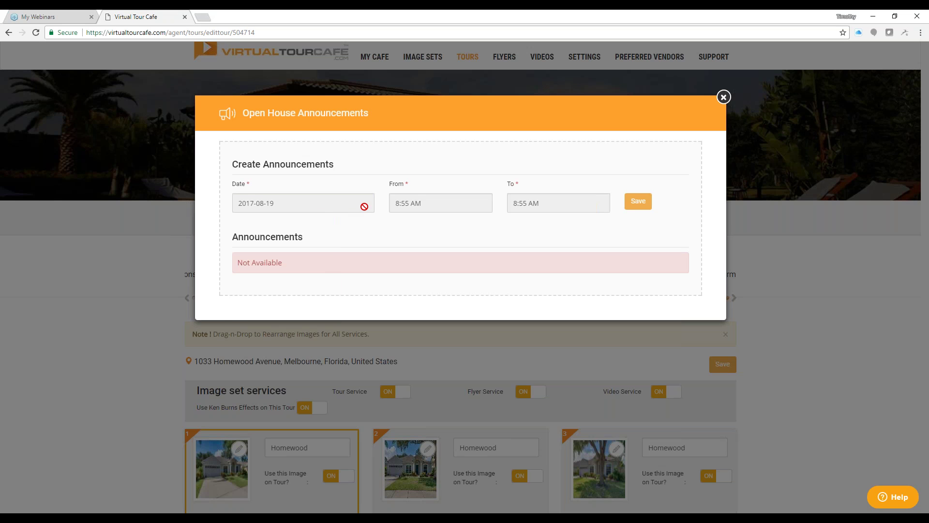
left_click(436, 203)
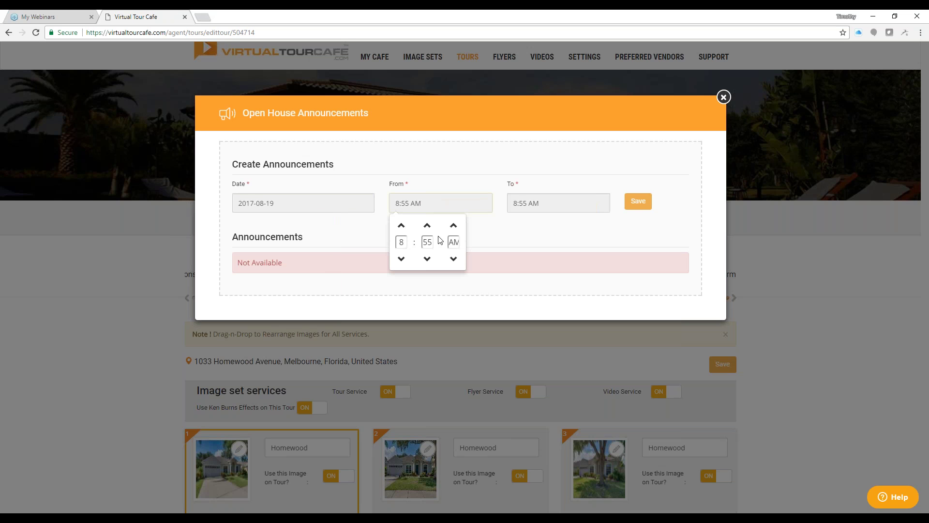
double_click(401, 225)
left_click(402, 225)
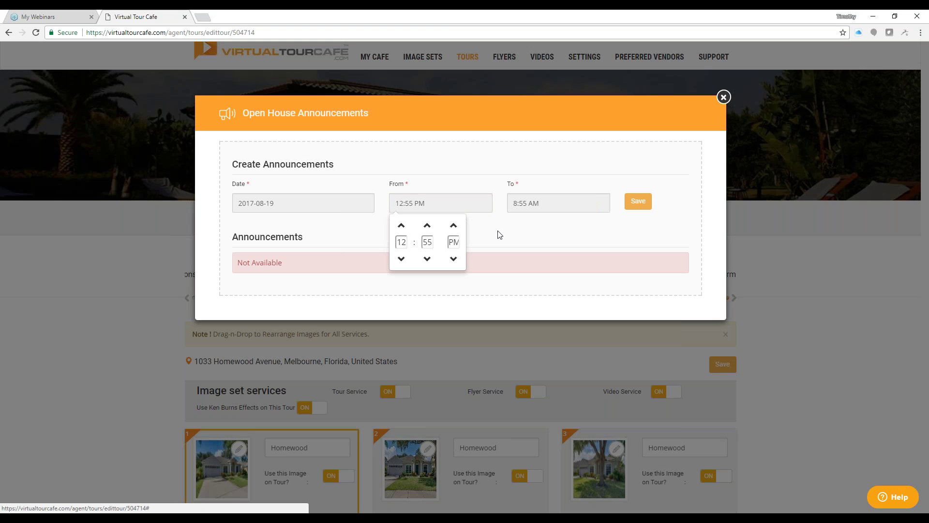
Set the open house announcement's end time to 12:55 PM
left_click(543, 202)
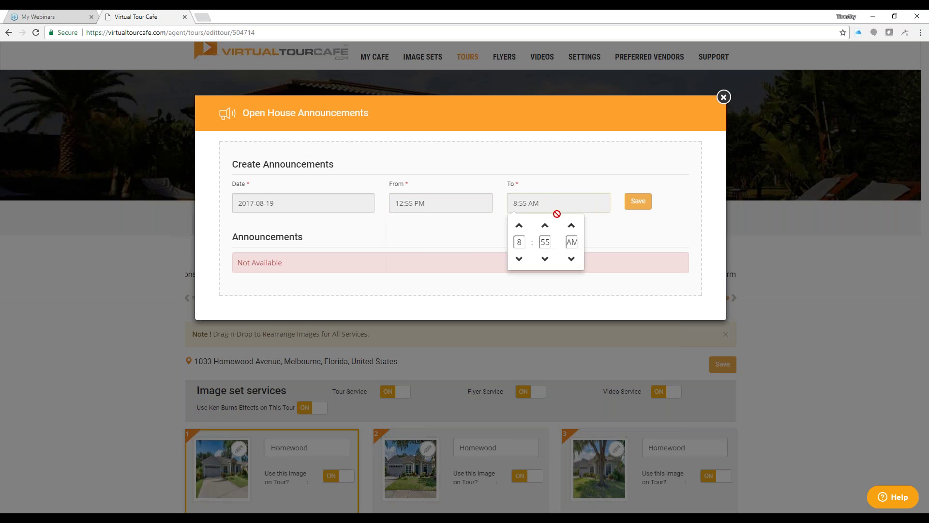
double_click(519, 225)
double_click(519, 225)
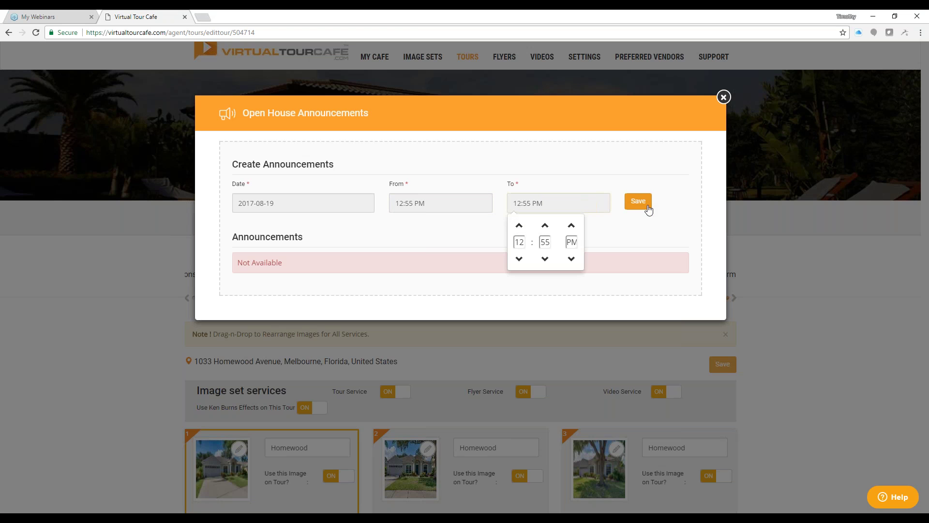
left_click(419, 233)
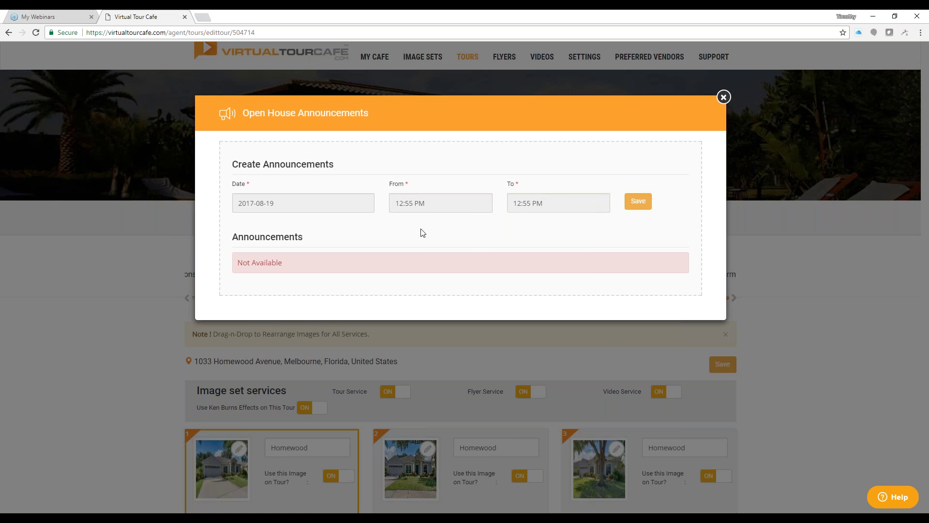
Save the open house announcement and close the announcements dialog
left_click(638, 204)
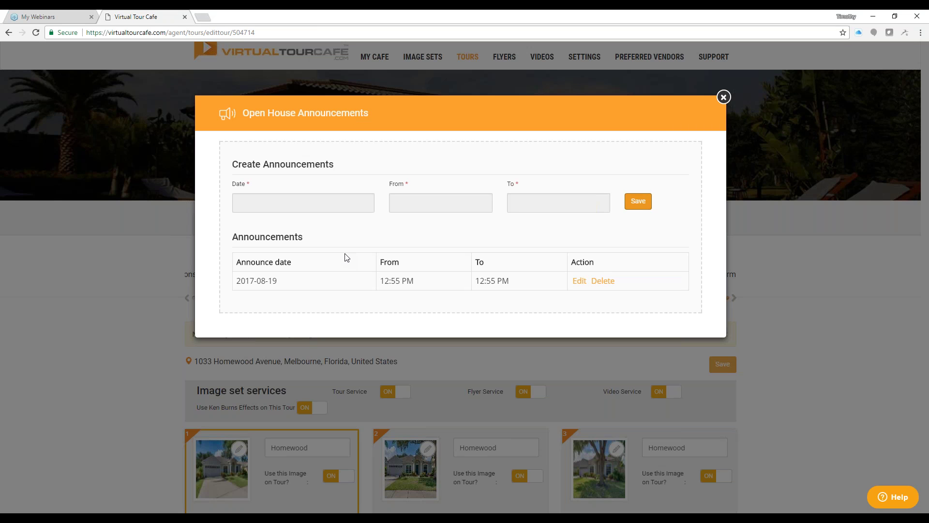
left_click(724, 98)
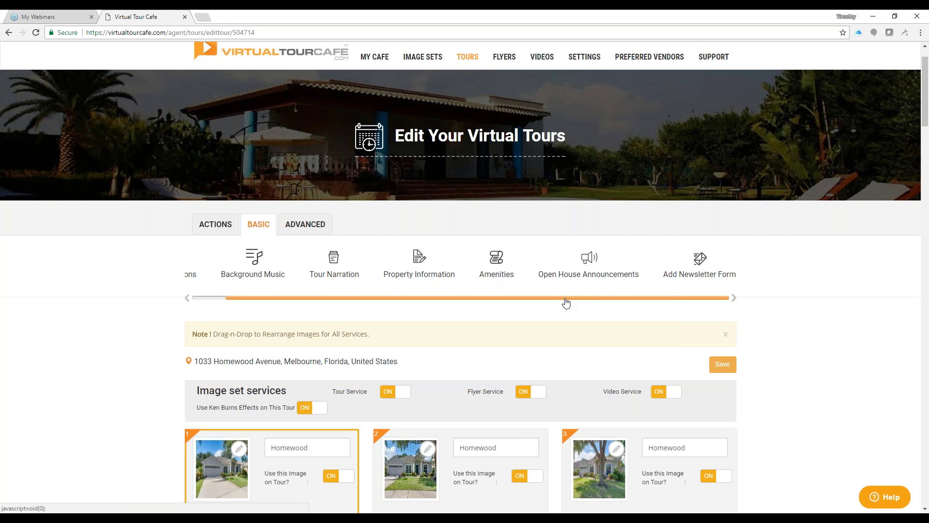
left_click_drag(552, 303, 475, 303)
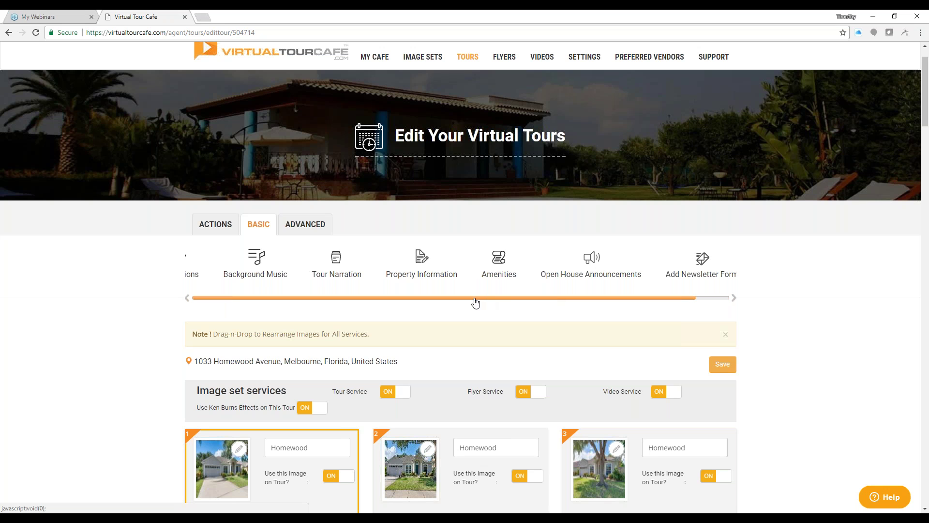
Open the tour's Slide-Show Editor from the advanced options and look over the first image's slide, caption and color settings
left_click(301, 222)
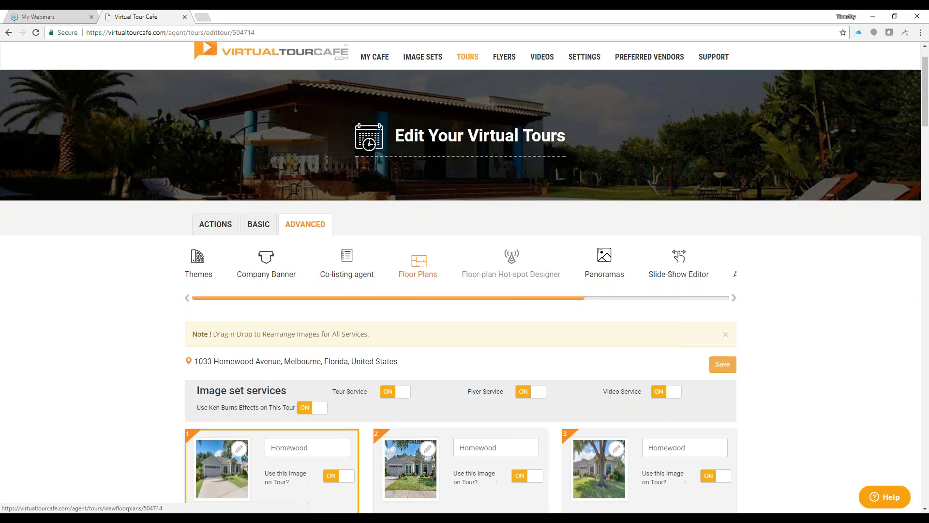
left_click_drag(515, 303, 653, 309)
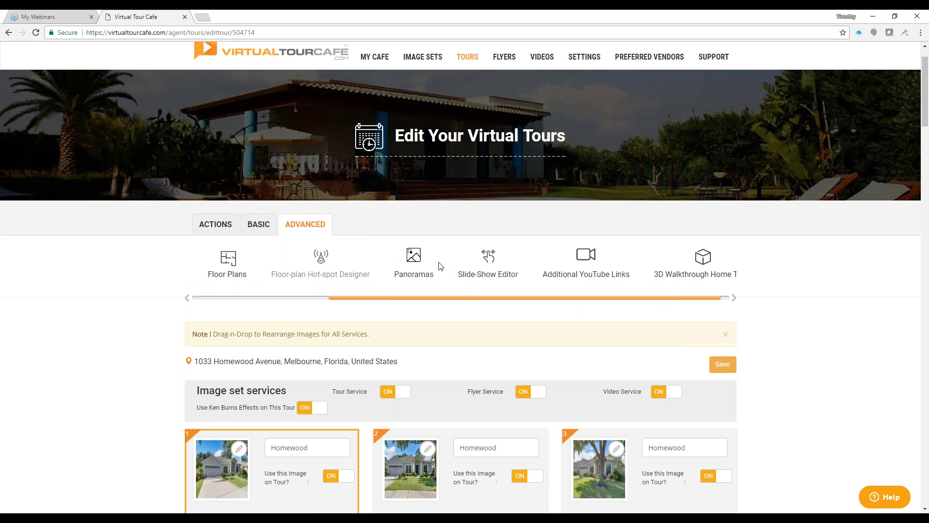
left_click(487, 267)
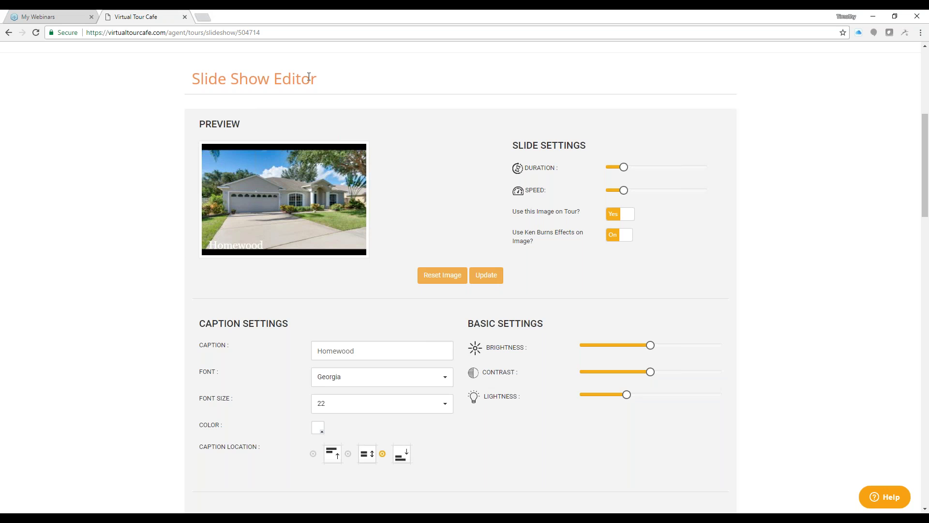
mouse_move(635, 173)
scroll(174, 319, "down", 5)
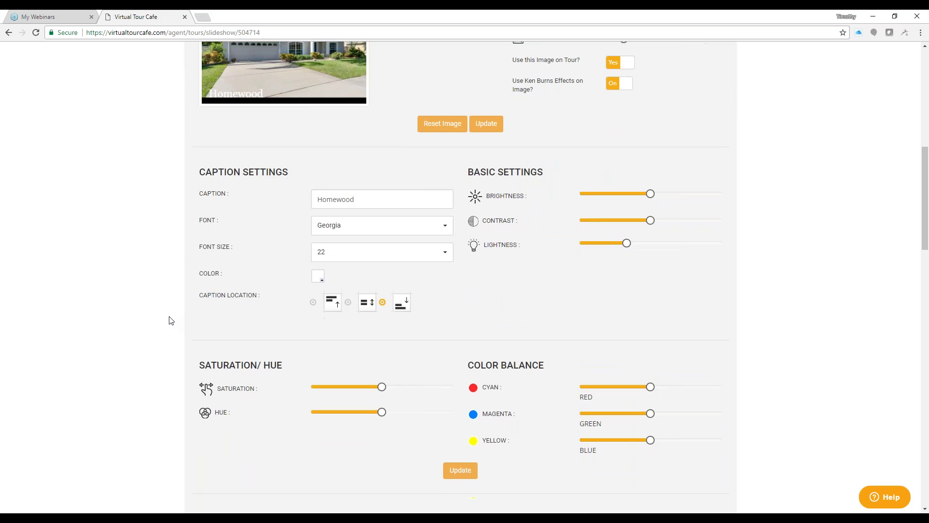
scroll(270, 212, "down", 1)
scroll(269, 215, "down", 3)
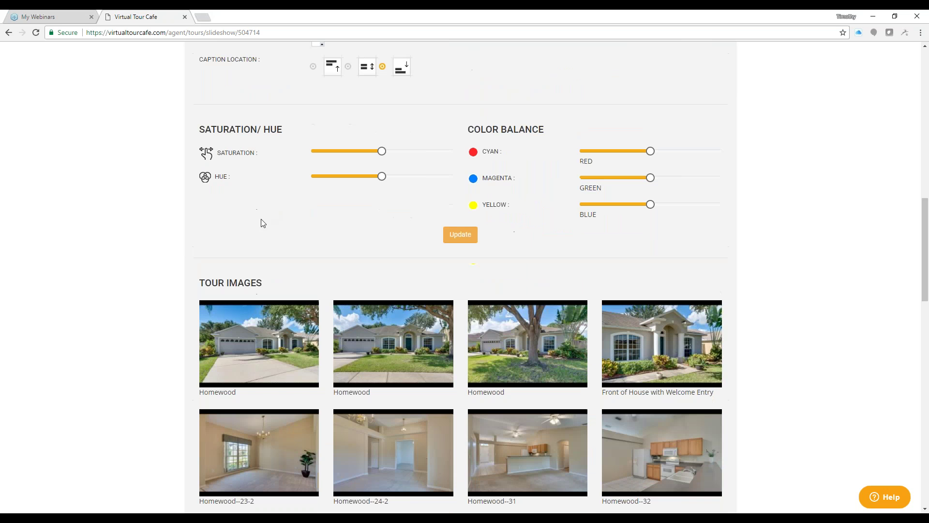
Load the second Homewood image and the Homewood--31 image into the slide show editor to view their settings
left_click(396, 346)
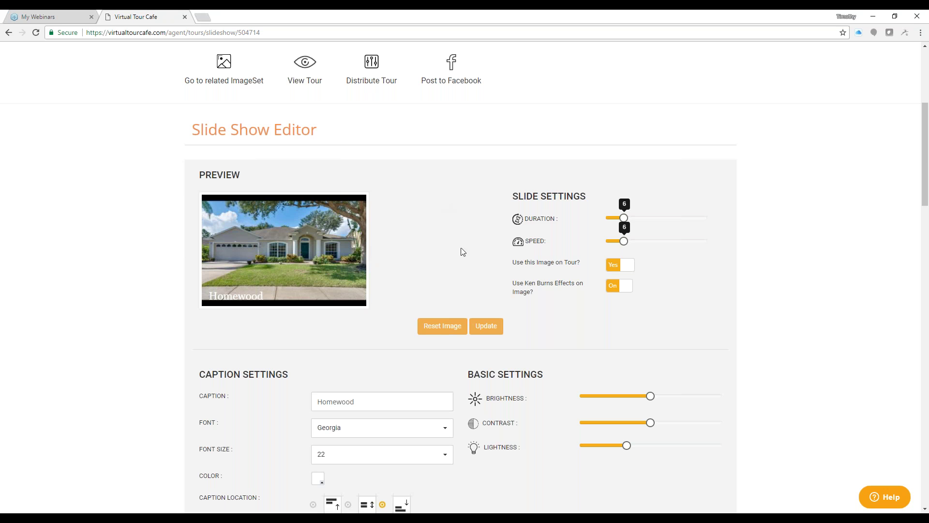
scroll(399, 234, "down", 8)
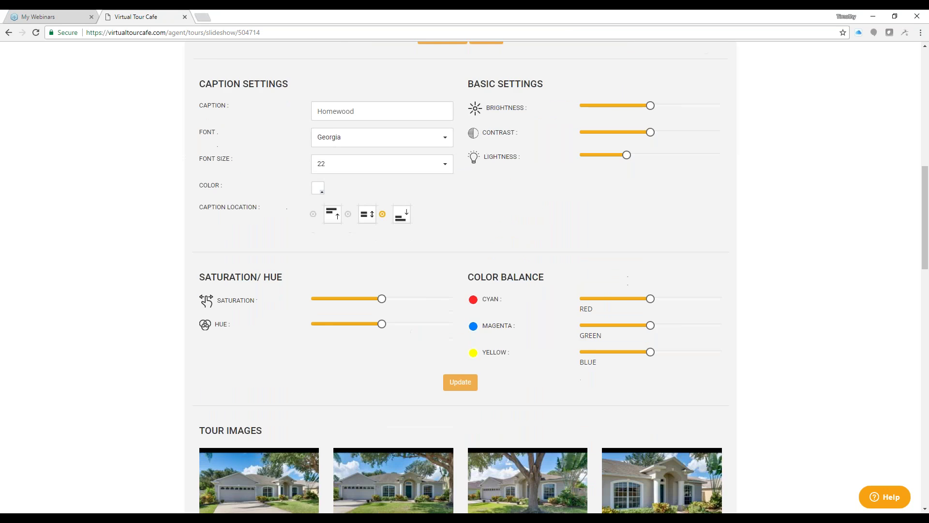
left_click(509, 349)
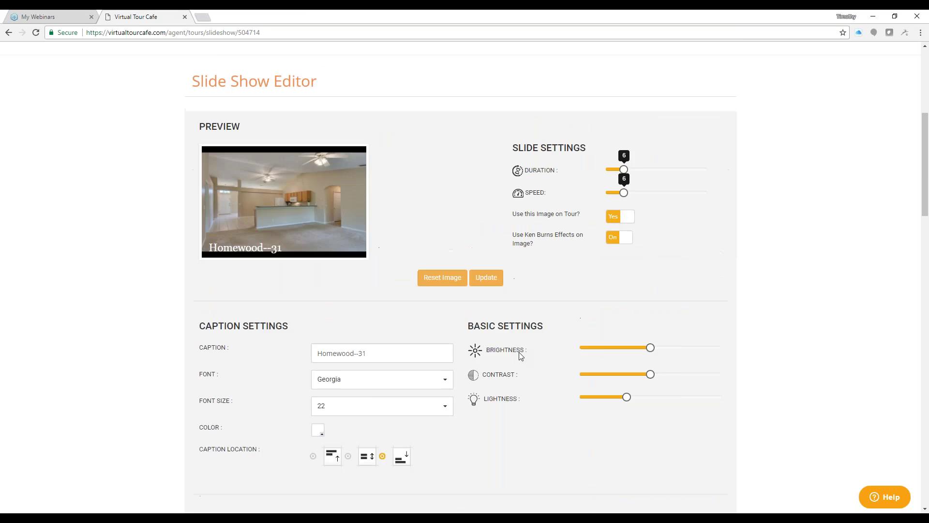
scroll(541, 352, "down", 1)
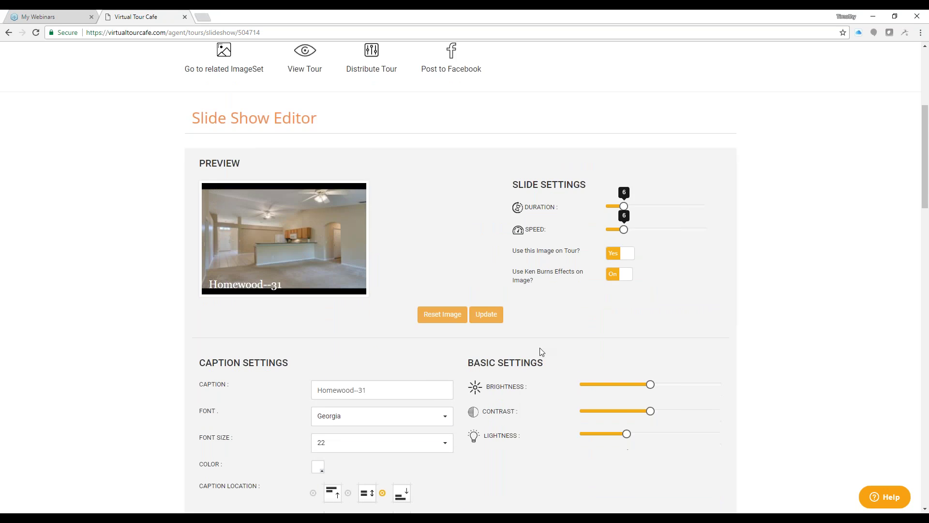
scroll(541, 352, "down", 3)
scroll(539, 356, "up", 4)
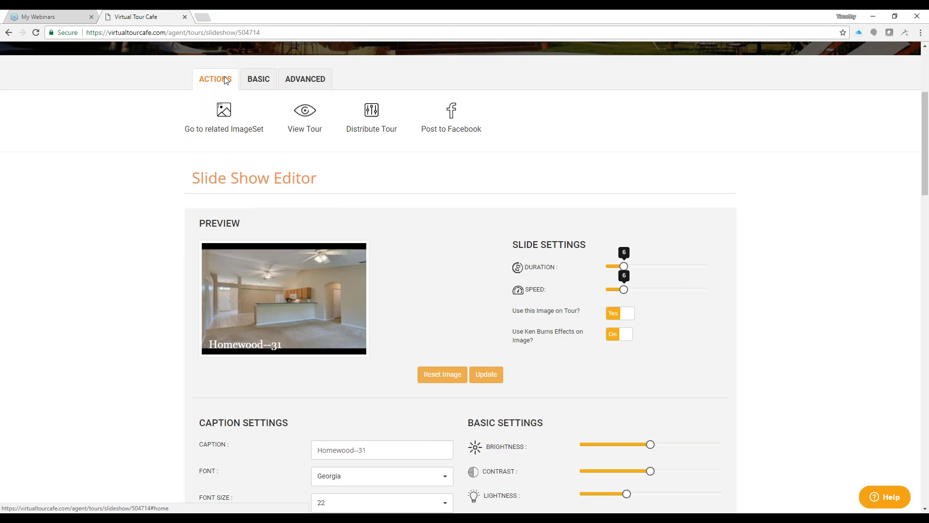
Check the basic options from the slide show editor and return to the tour's edit page
left_click(259, 80)
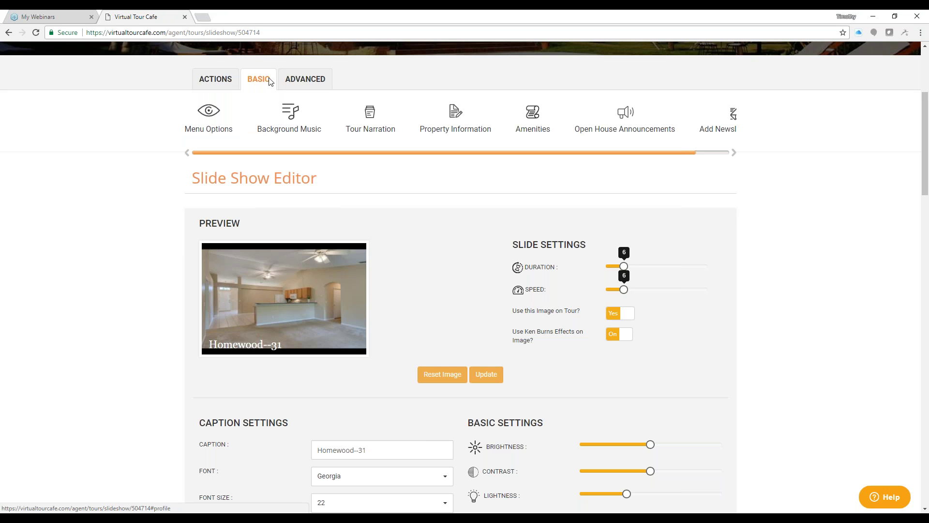
left_click(8, 34)
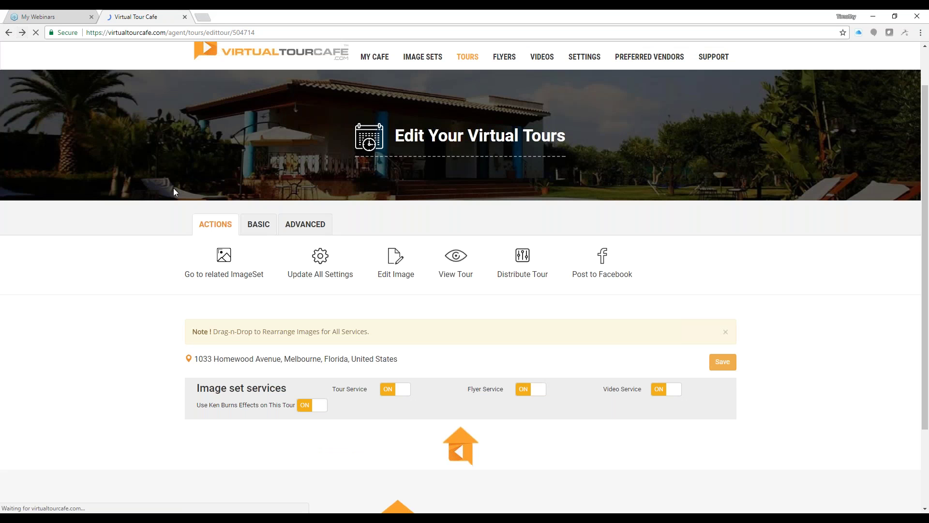
scroll(507, 294, "up", 4)
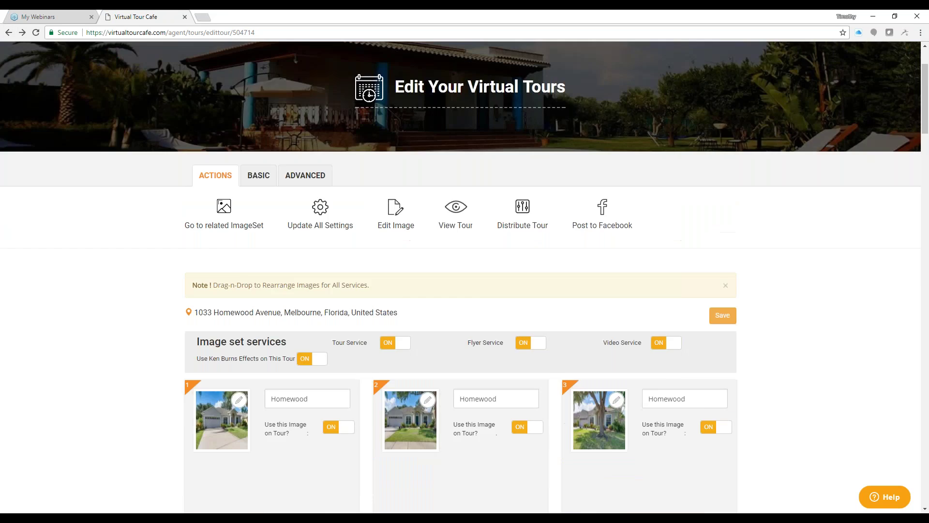
scroll(430, 391, "down", 3)
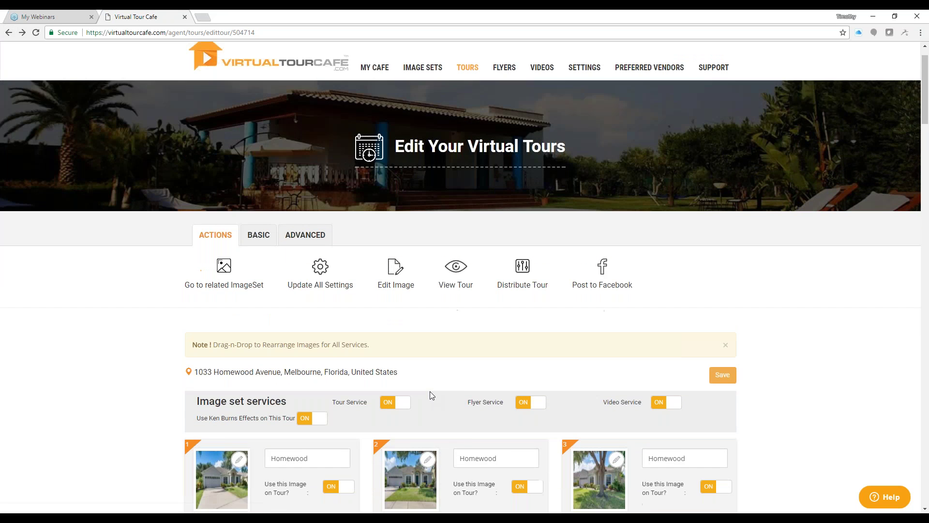
scroll(449, 356, "up", 2)
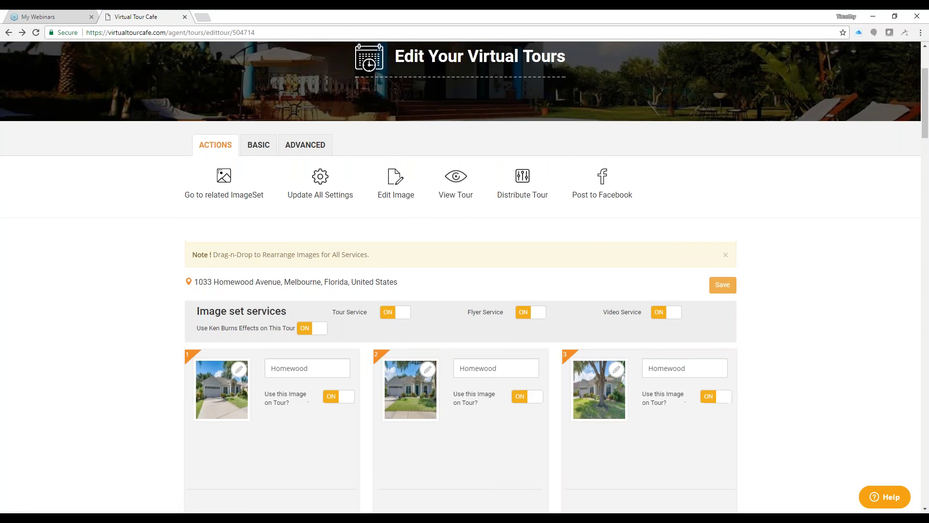
Open the tour's 3D Walkthrough Home Tour form, look over its embed code and caption fields, and close it
left_click(267, 227)
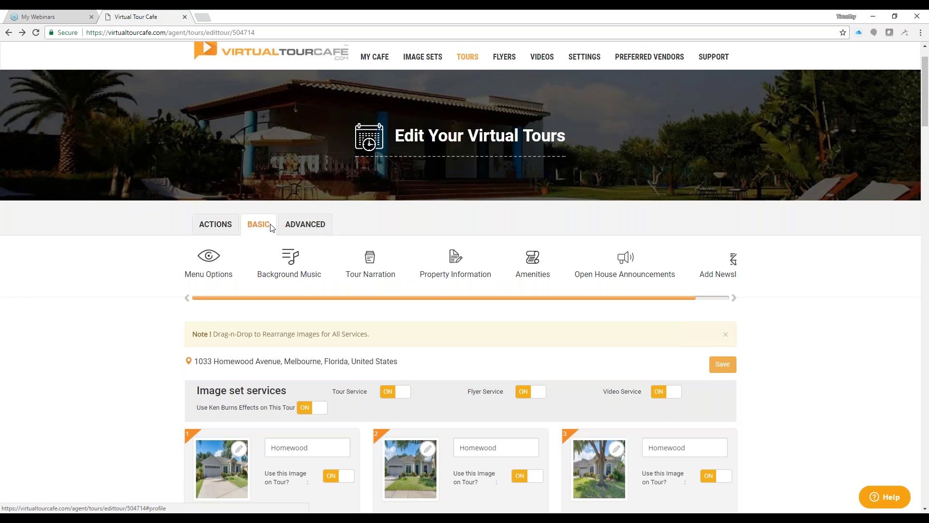
left_click(308, 228)
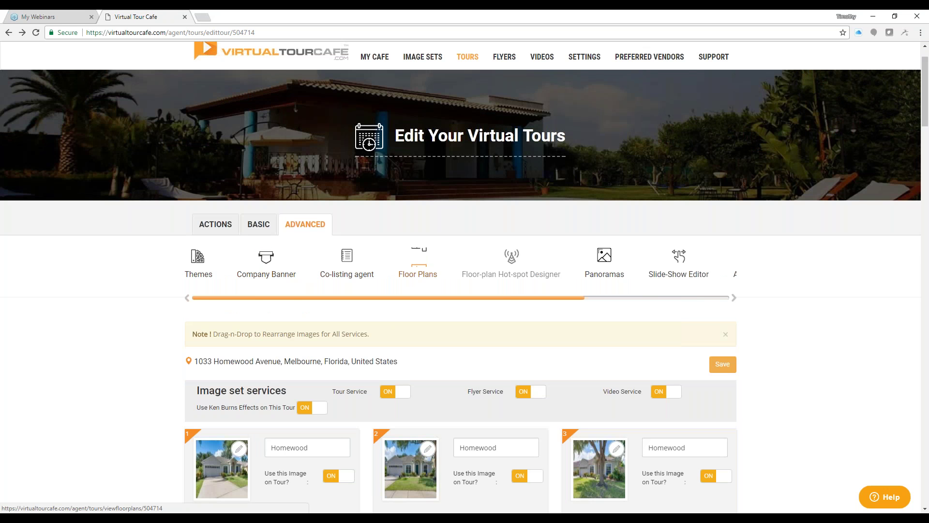
left_click_drag(500, 299, 680, 321)
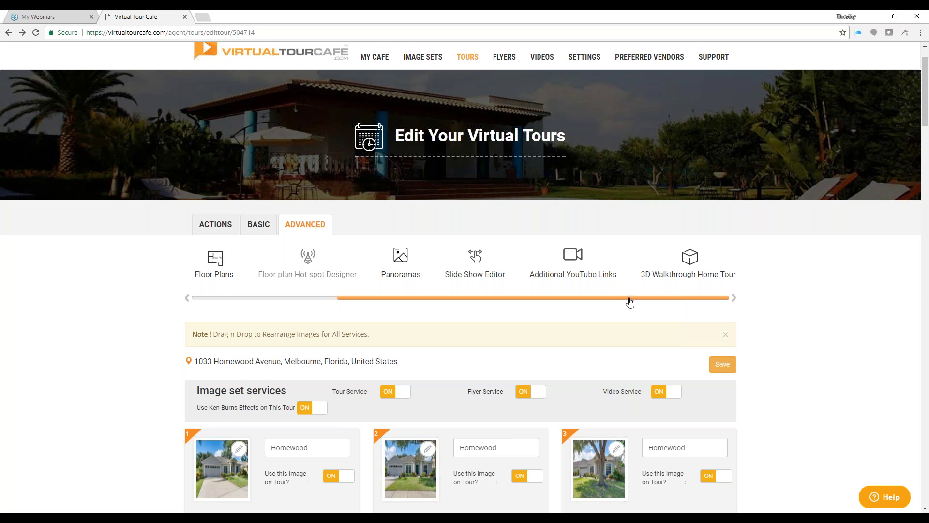
left_click(691, 262)
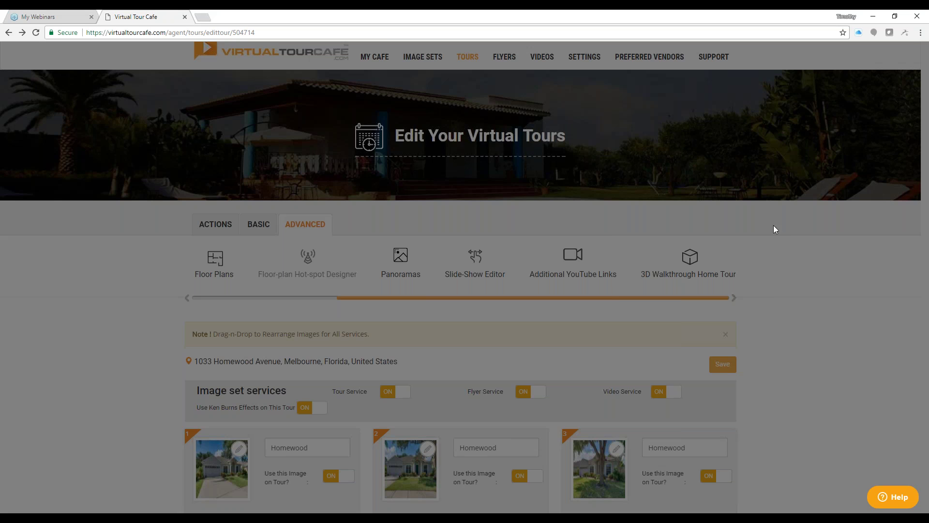
scroll(773, 241, "down", 6)
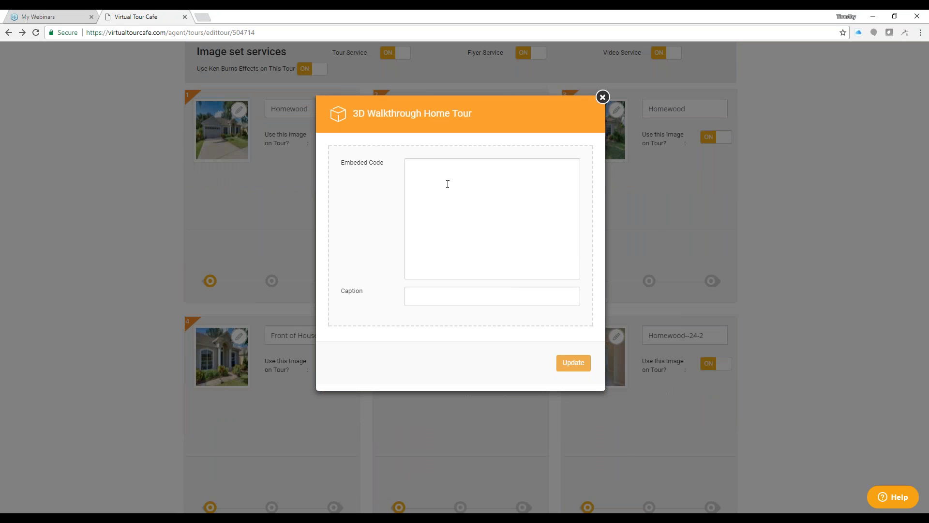
left_click(604, 98)
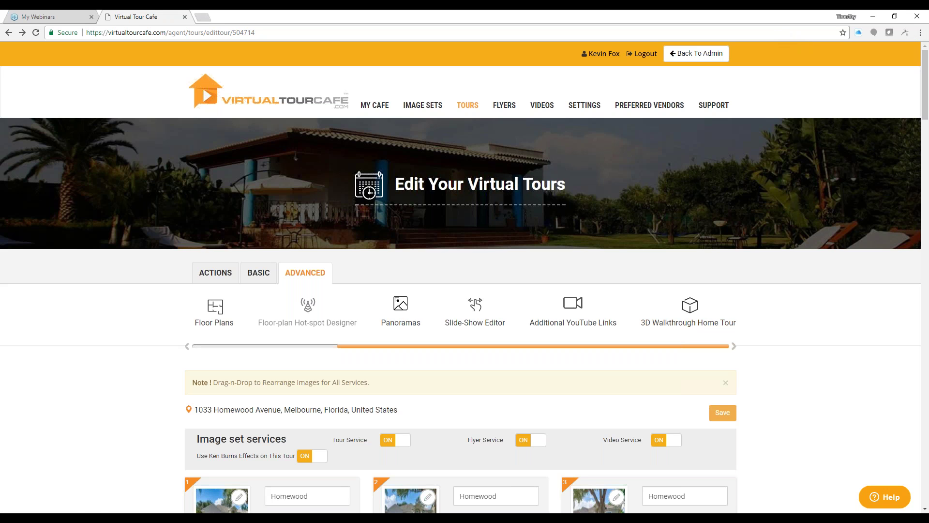
Preview the Eagle Lake North tour from the list of virtual tours and close the preview
left_click(467, 107)
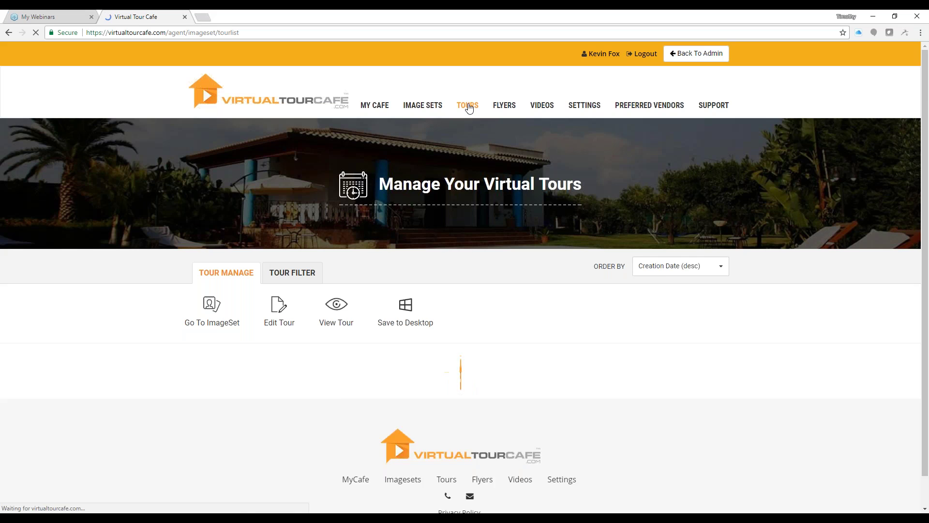
scroll(468, 108, "down", 5)
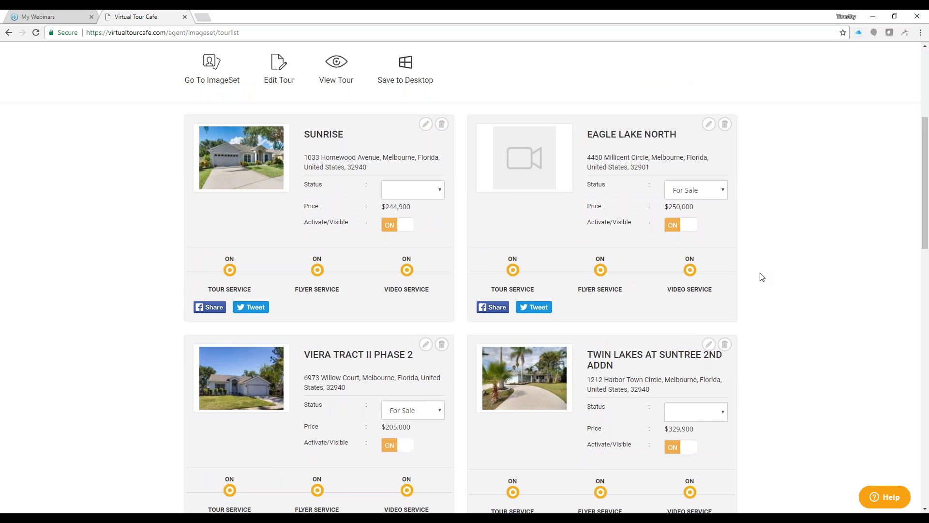
scroll(761, 277, "down", 1)
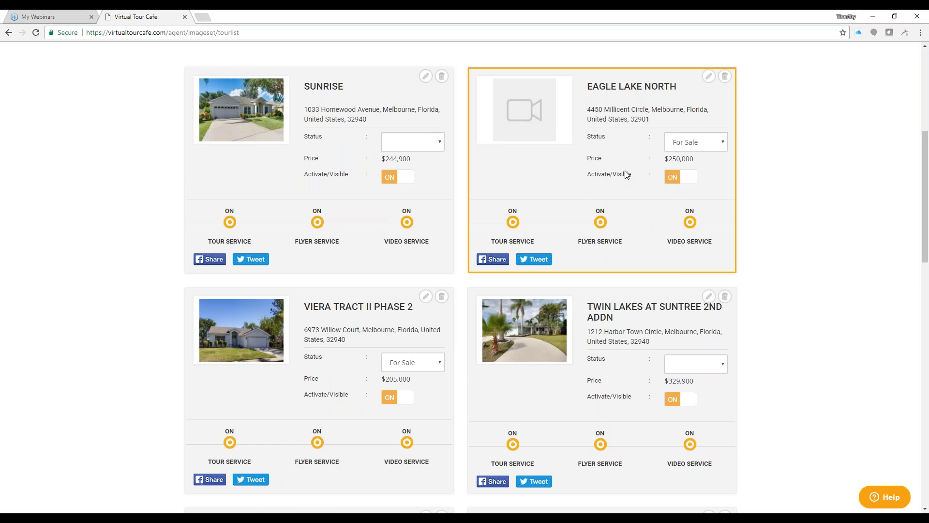
scroll(626, 174, "up", 3)
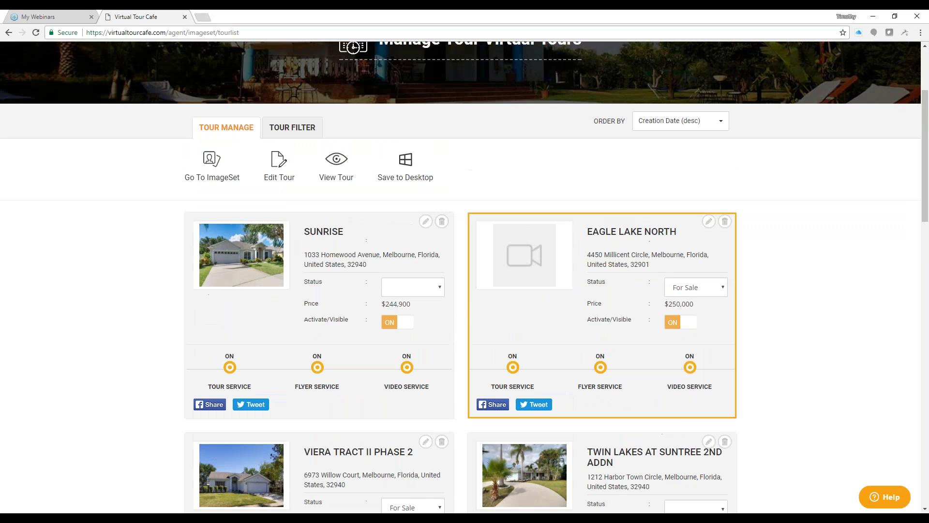
left_click(336, 161)
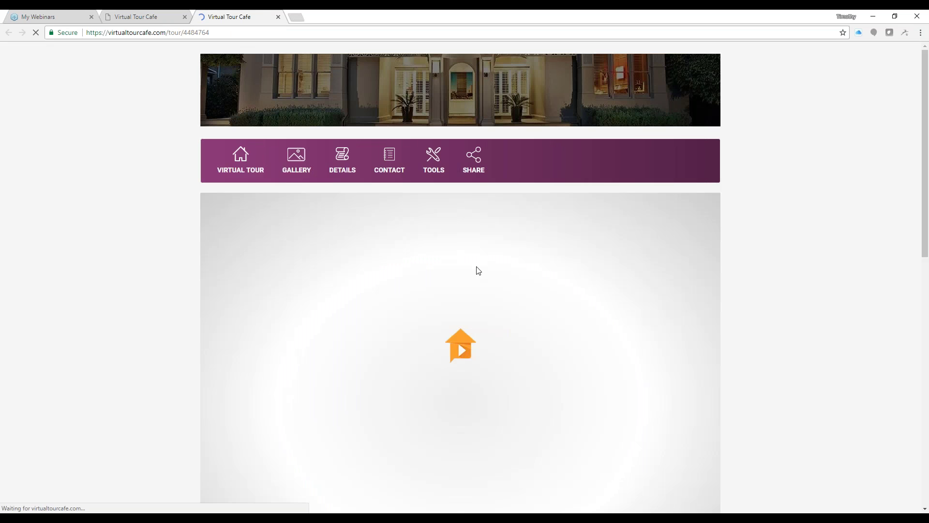
mouse_move(274, 154)
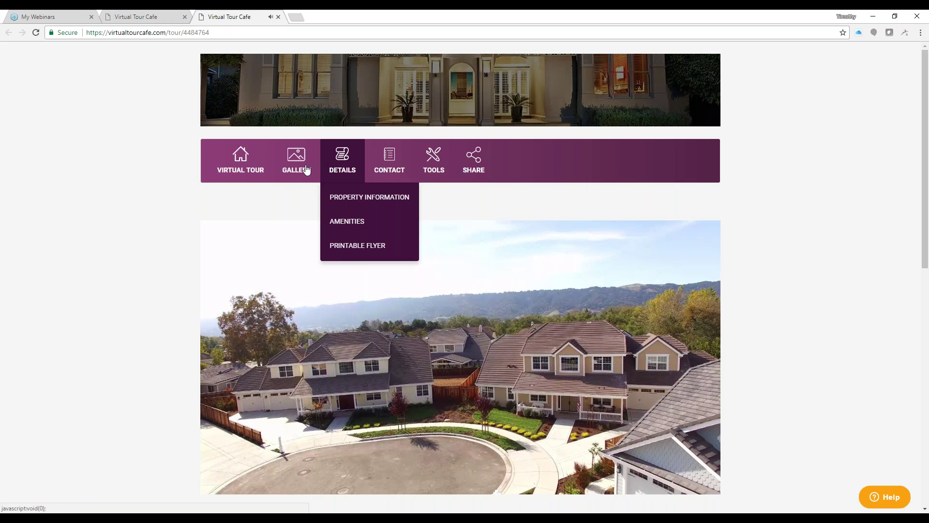
left_click(278, 17)
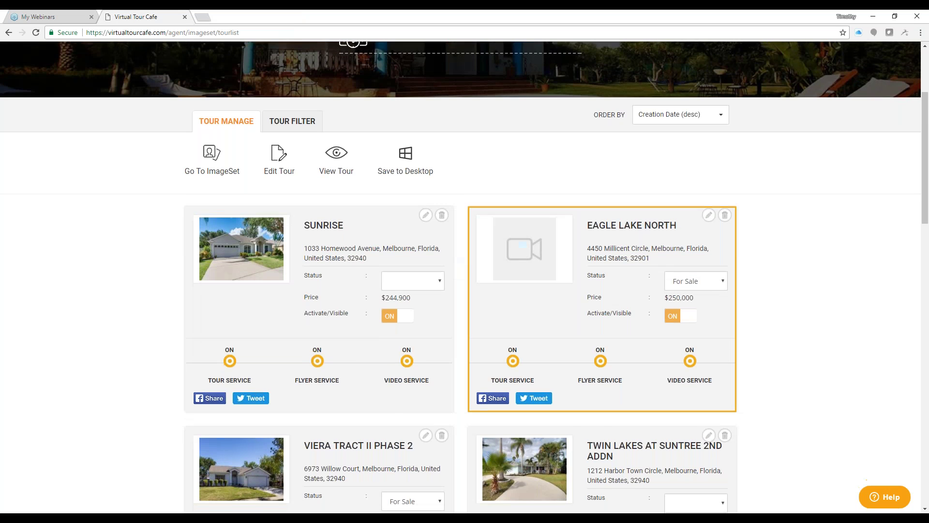
Open the Viera Tract II Phase 2 tour and look over its page and 3D walkthrough option
scroll(369, 373, "down", 2)
left_click(368, 374)
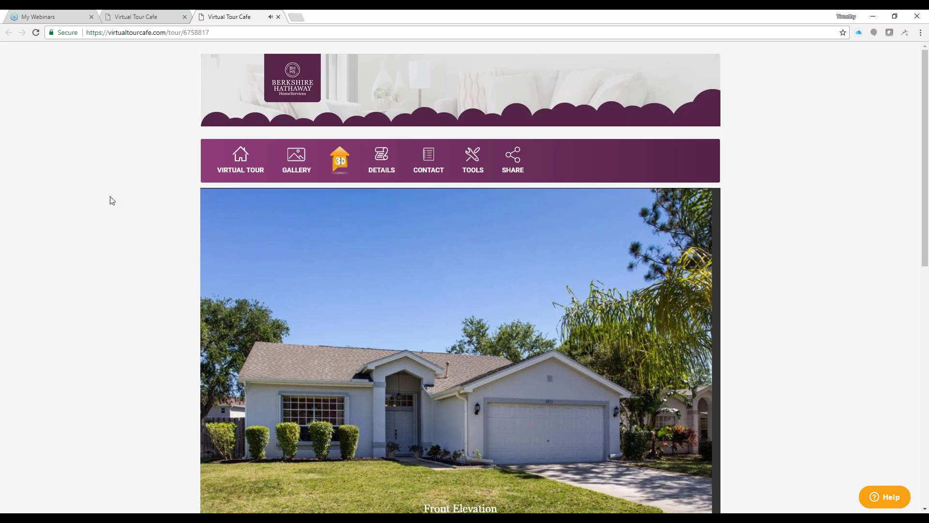
scroll(113, 201, "down", 3)
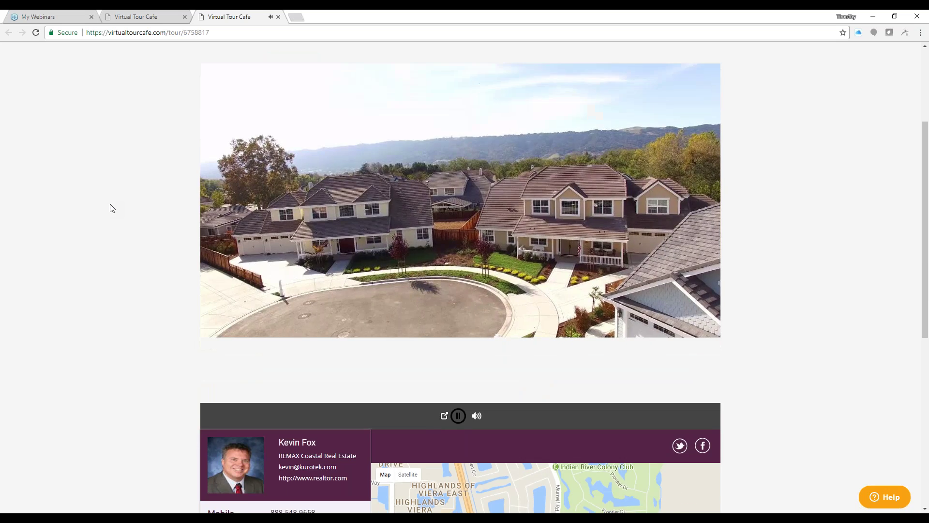
scroll(112, 208, "down", 5)
scroll(109, 212, "up", 7)
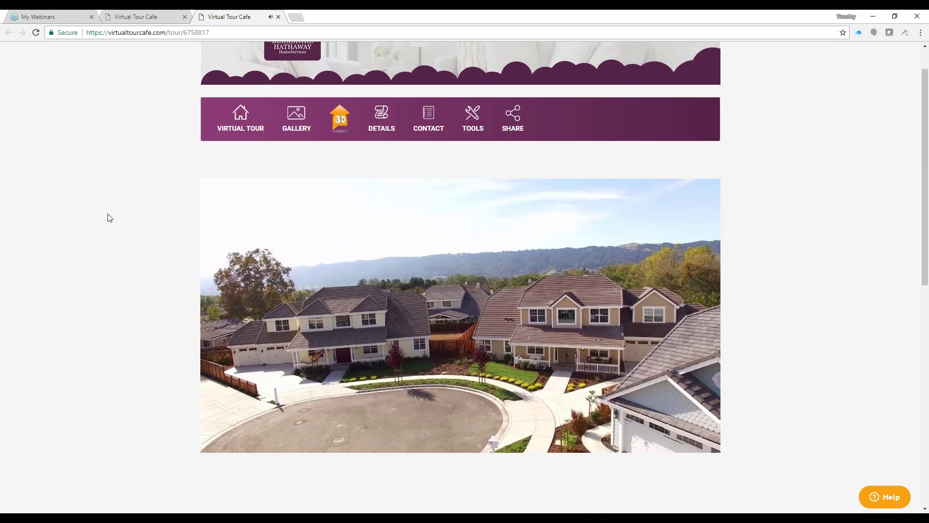
scroll(110, 217, "up", 1)
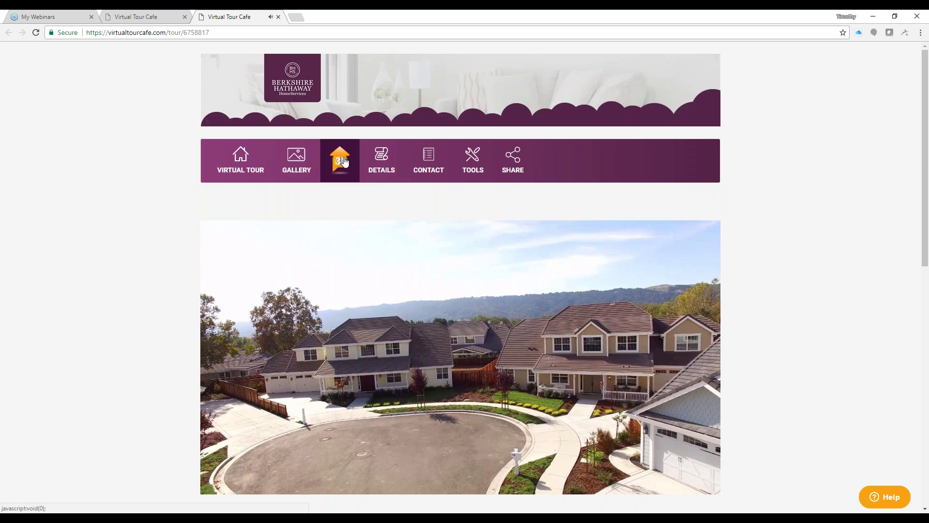
Open the tour's 3D walkthrough, start exploring the 3D space, and move through the dining area and kitchen
left_click(342, 161)
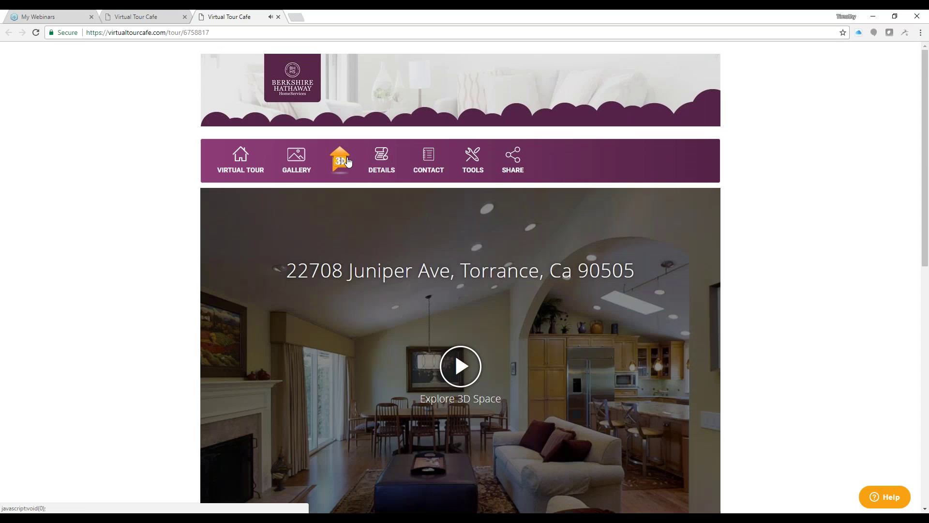
scroll(802, 296, "down", 2)
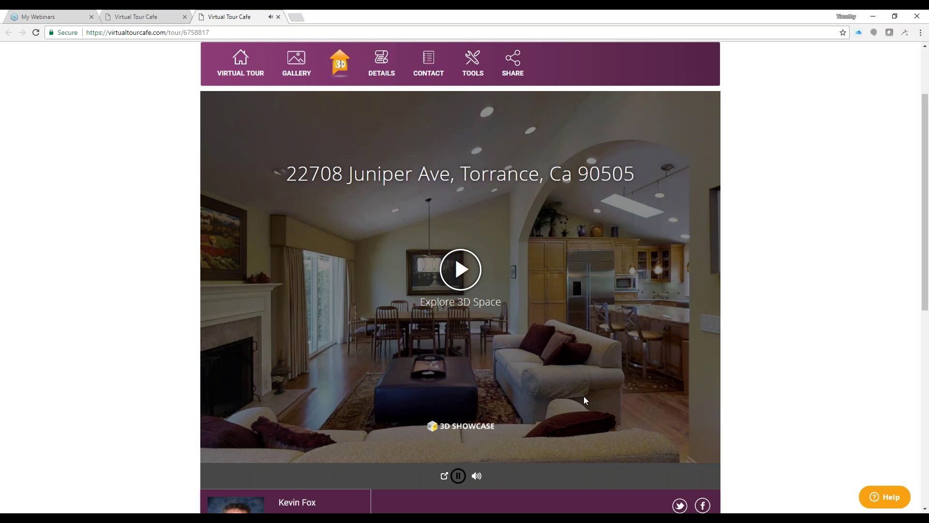
left_click(461, 270)
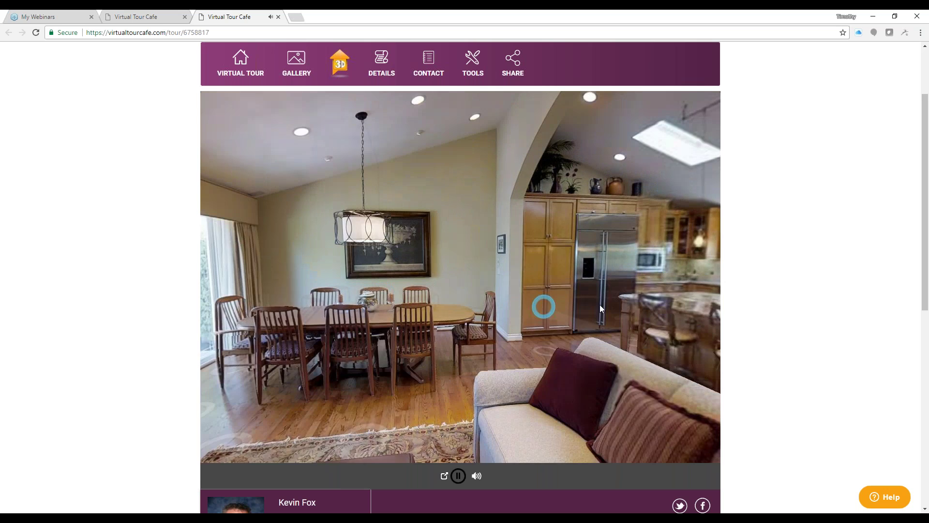
left_click(608, 300)
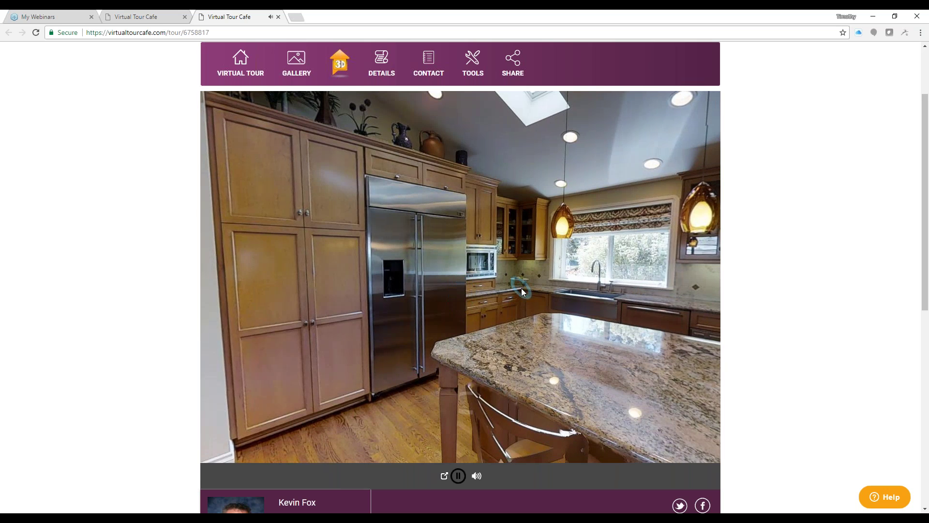
left_click(558, 288)
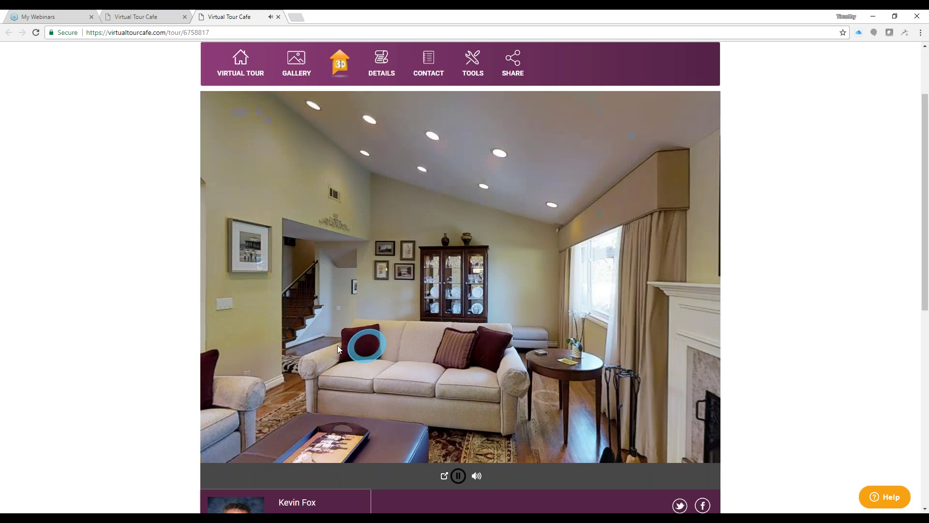
Switch the 3D walkthrough to the dollhouse view and enter the rooms from it to look around the bathroom
mouse_move(209, 455)
left_click(211, 439)
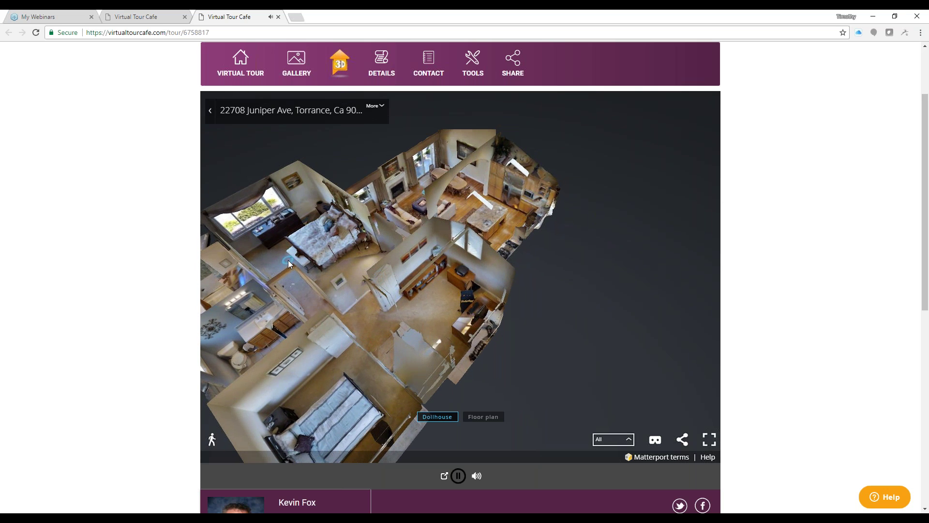
left_click(289, 260)
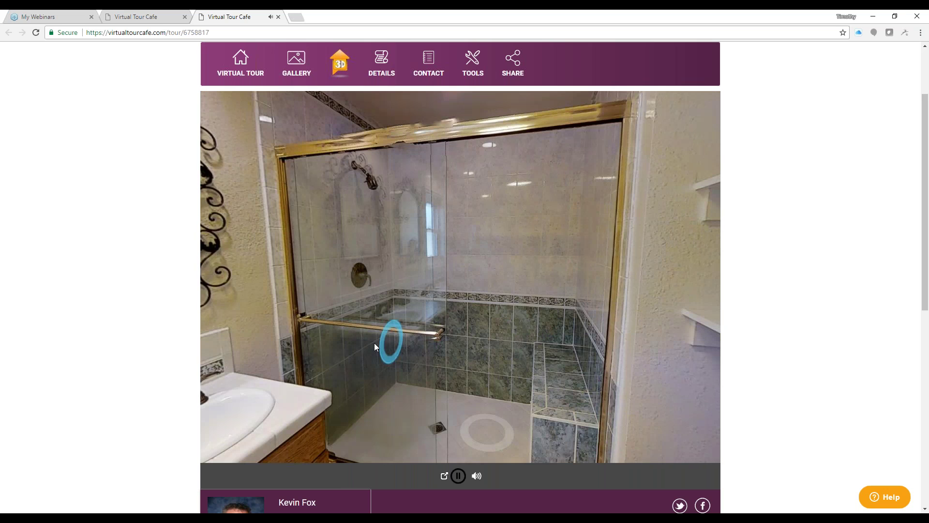
left_click(480, 410)
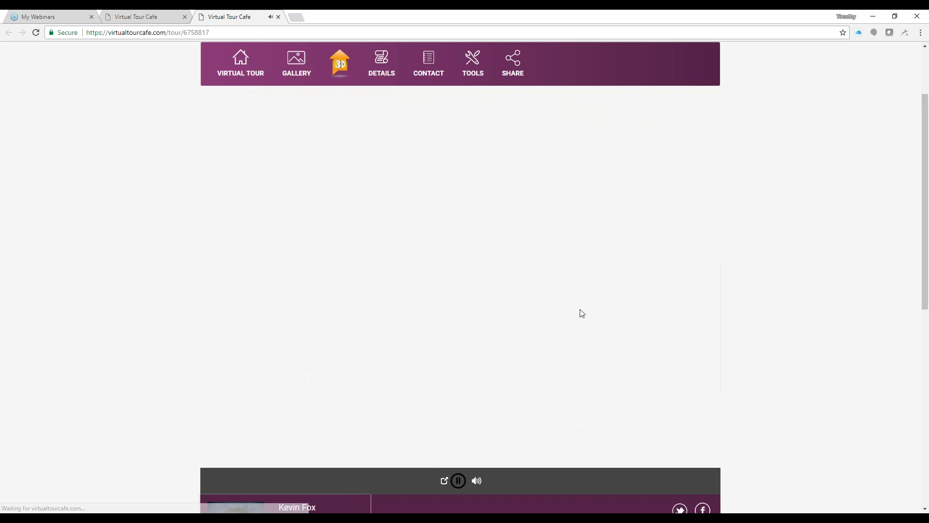
Look over the tour page's slide show, agent details, map and 3D option, and close the tour
scroll(759, 317, "down", 3)
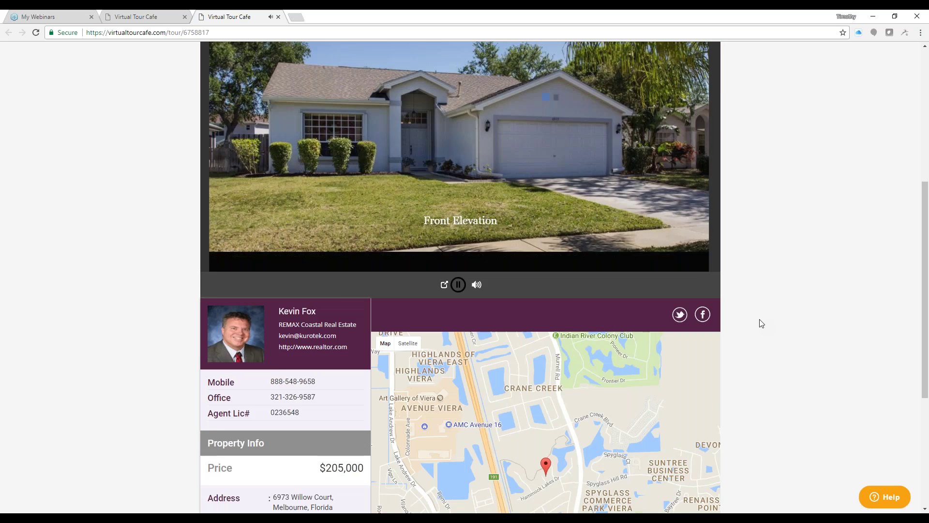
scroll(762, 323, "up", 4)
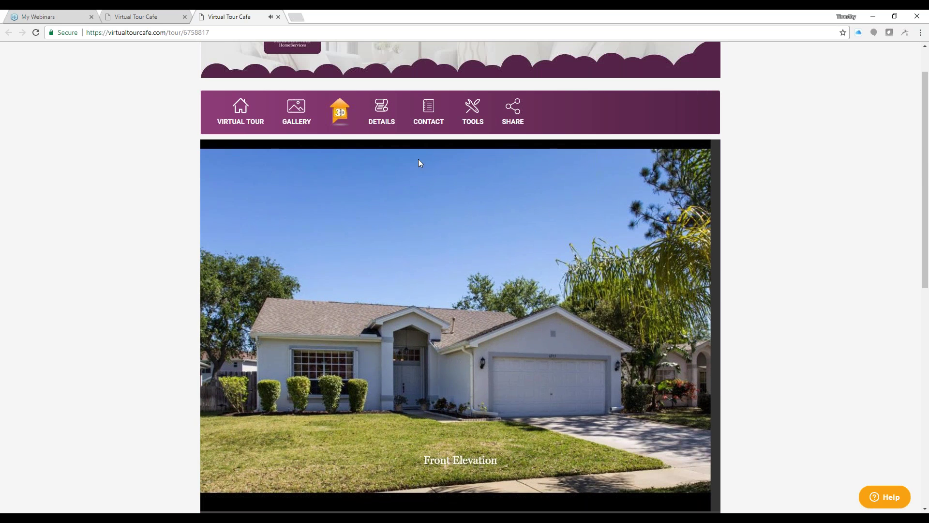
left_click(340, 115)
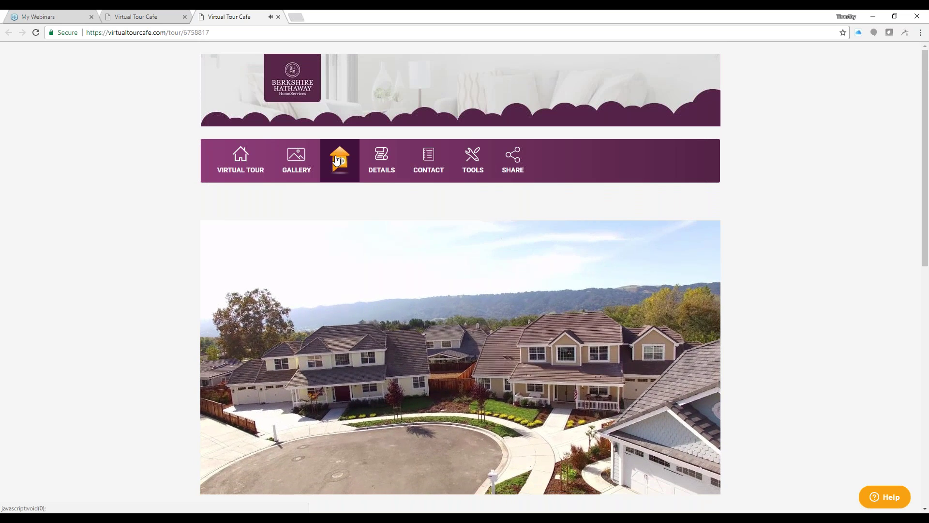
mouse_move(247, 164)
mouse_move(297, 158)
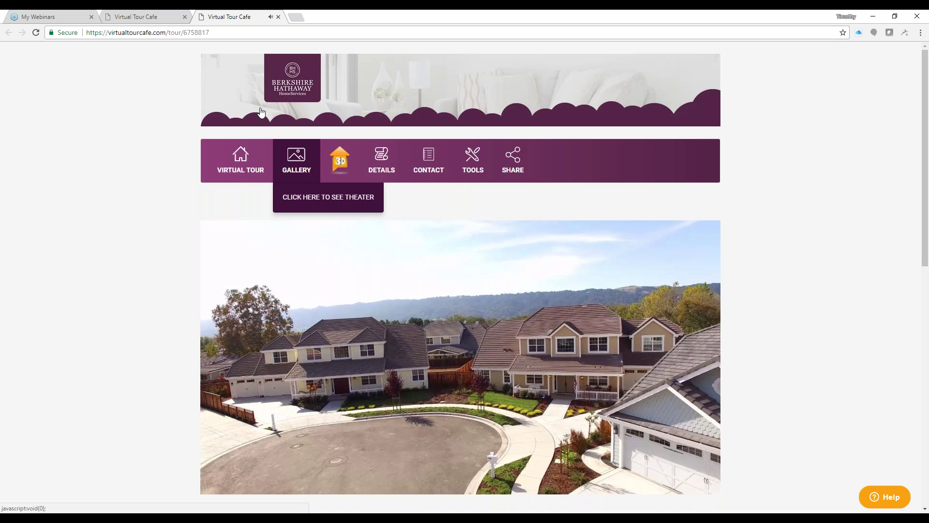
left_click(278, 17)
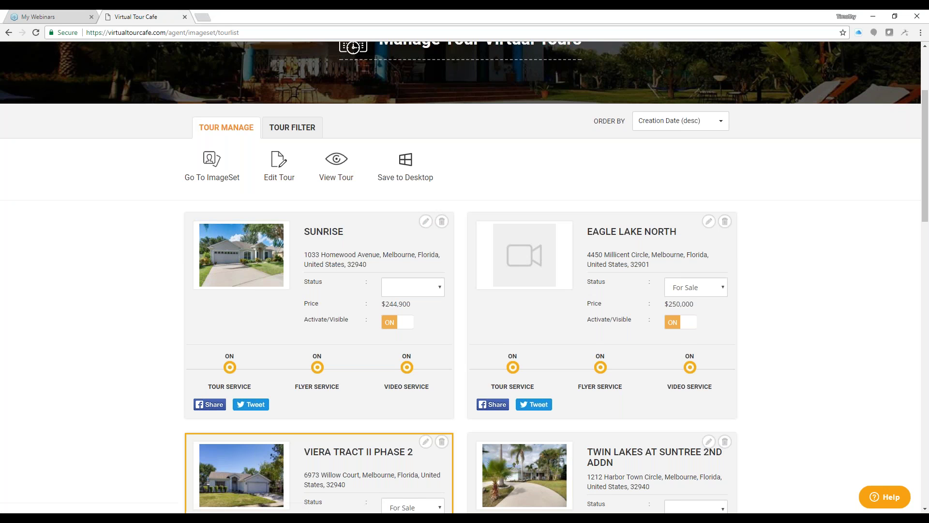
Look through the list of virtual tours and go to the list of flyers
scroll(811, 294, "down", 1)
scroll(811, 294, "down", 10)
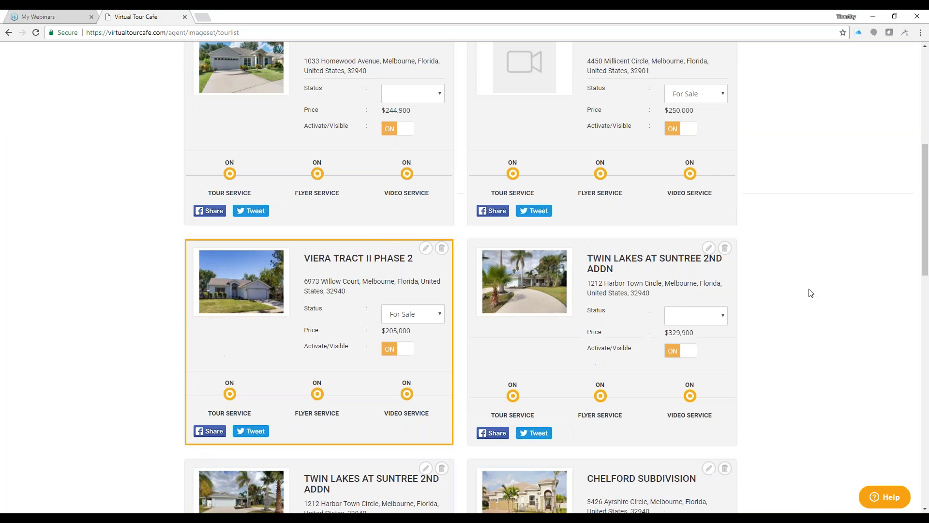
scroll(810, 293, "down", 6)
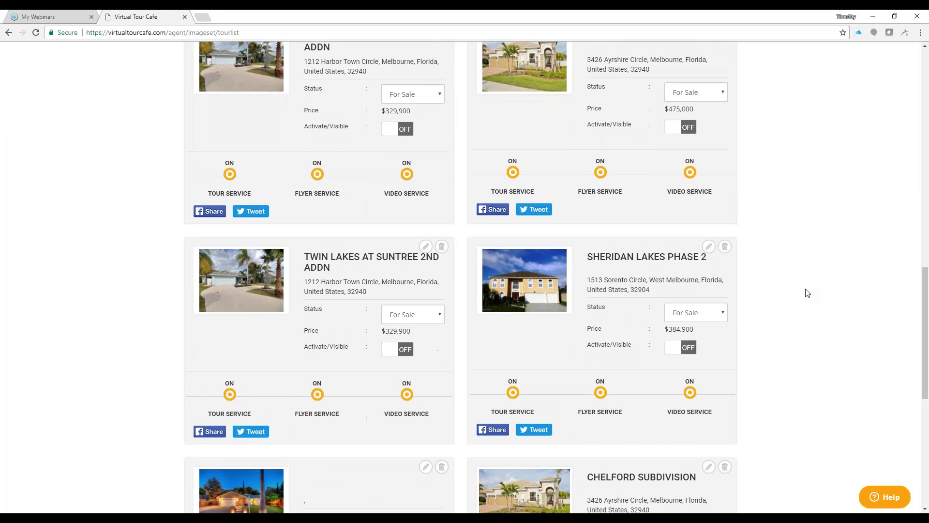
scroll(806, 293, "up", 5)
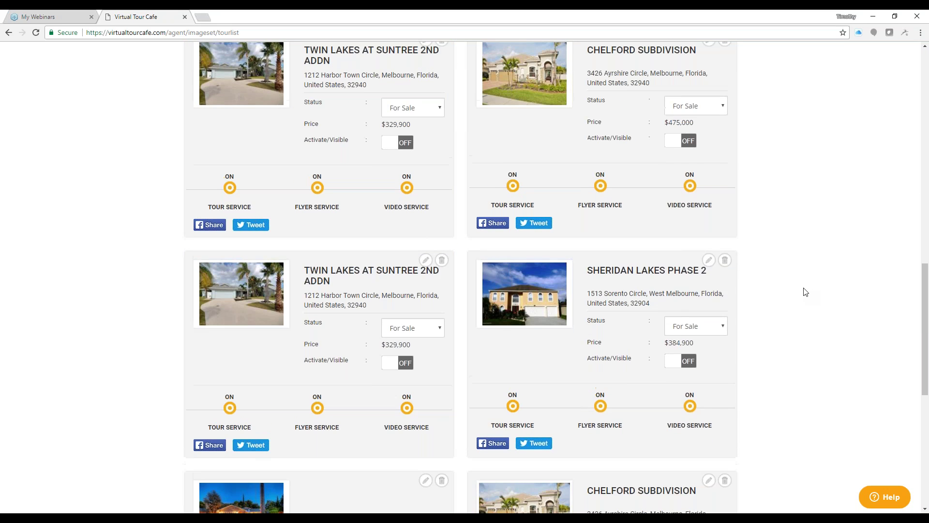
scroll(805, 292, "up", 13)
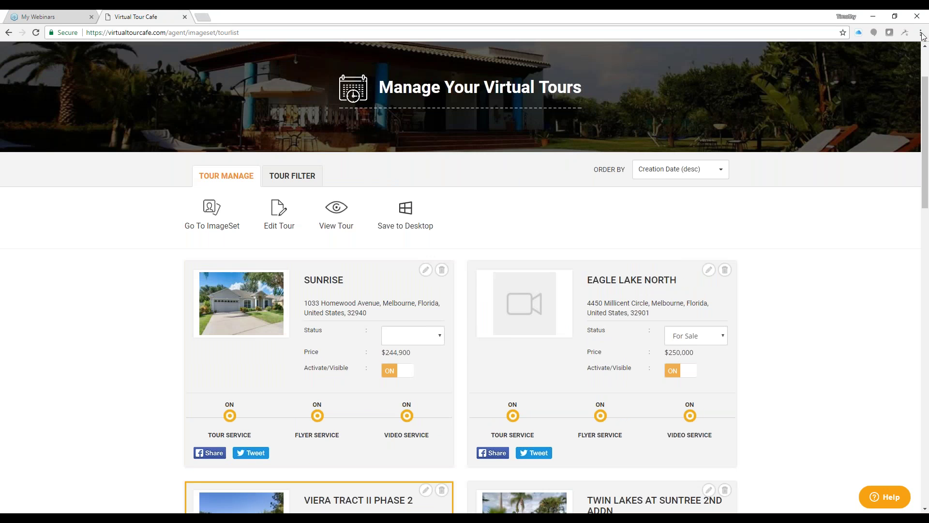
scroll(506, 107, "up", 3)
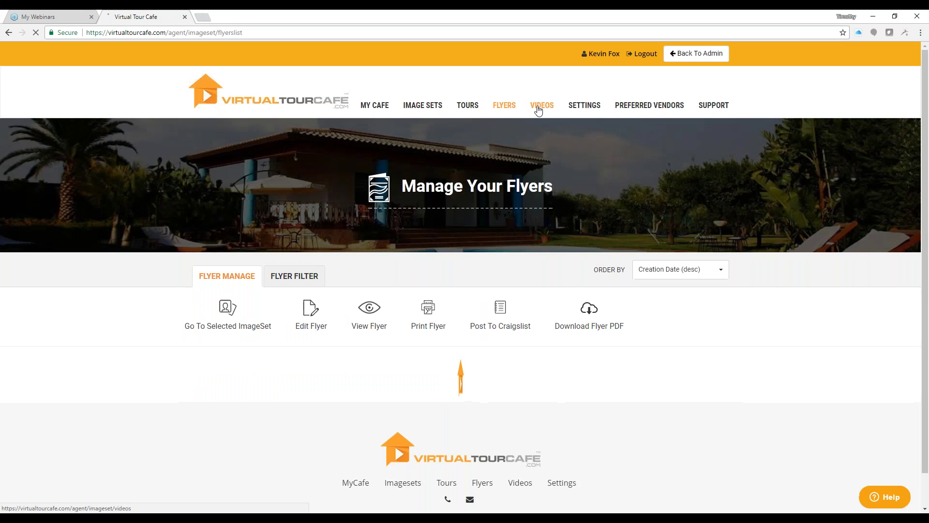
Look over the list of flyers, preview the Sunrise flyer, and close the preview
scroll(503, 109, "down", 5)
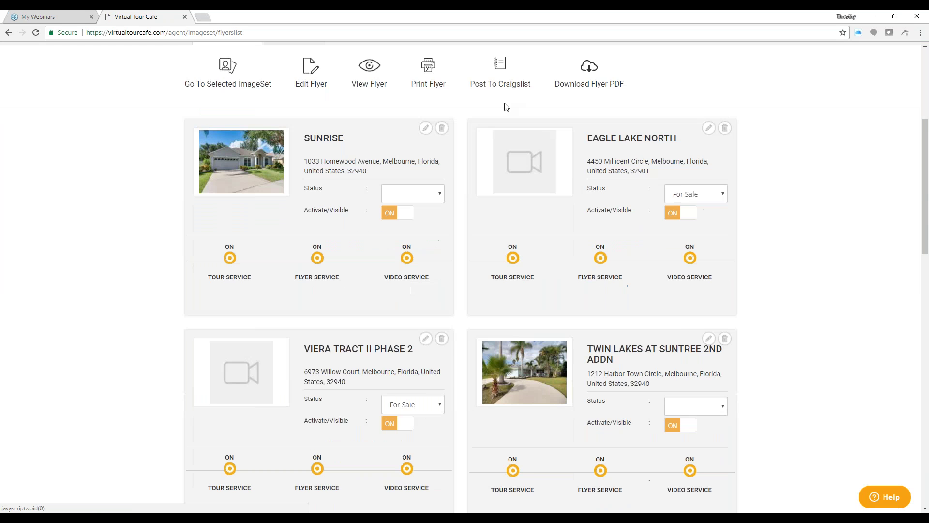
scroll(468, 145, "up", 2)
scroll(472, 140, "up", 3)
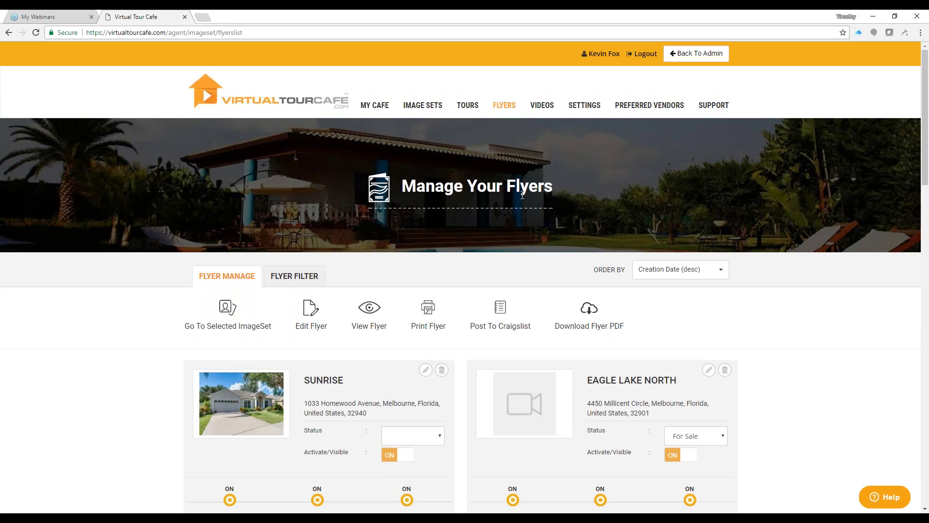
scroll(516, 199, "down", 2)
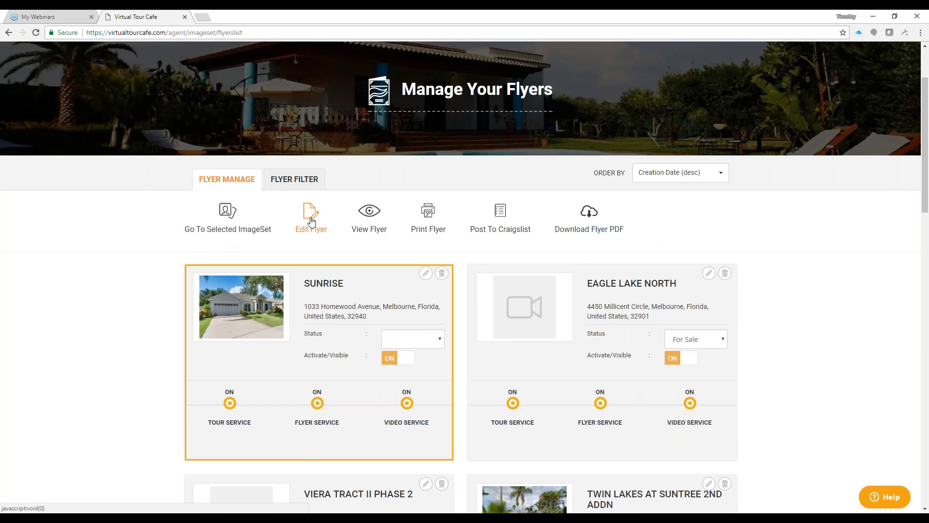
left_click(373, 215)
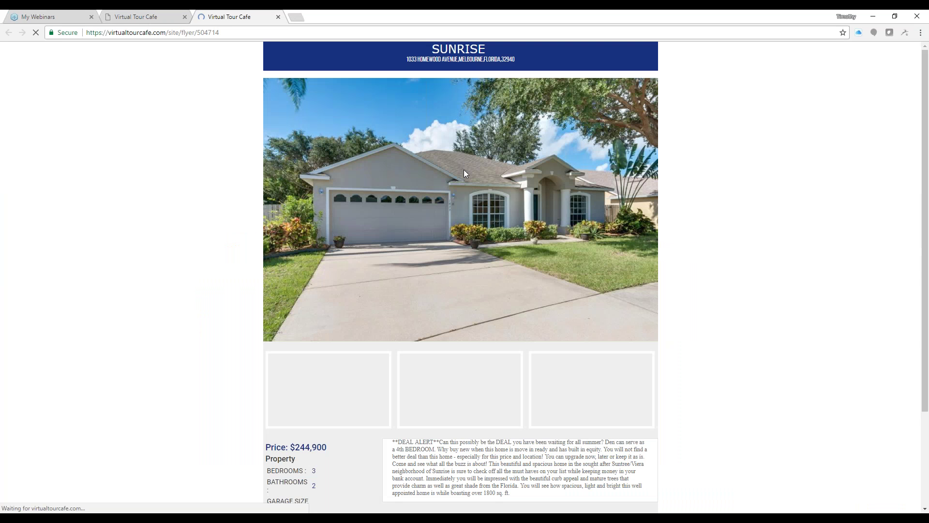
scroll(235, 215, "down", 1)
scroll(234, 215, "down", 2)
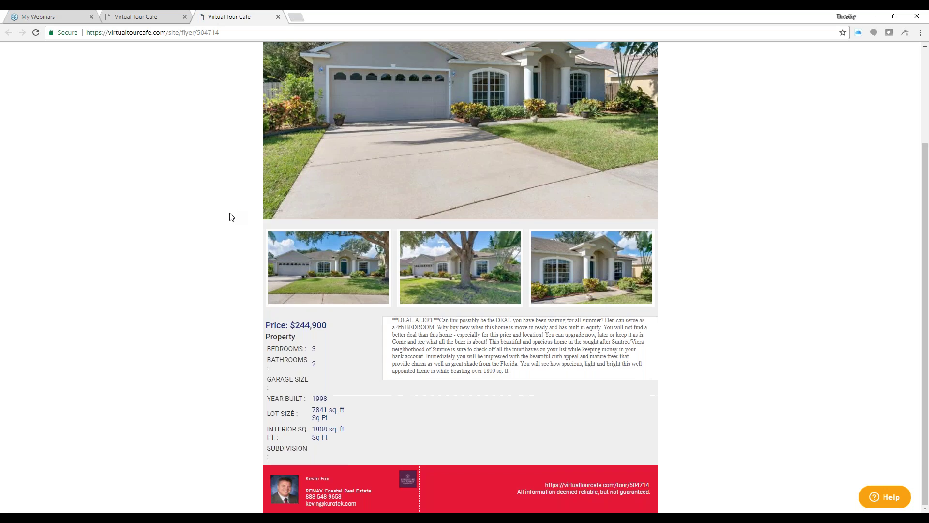
scroll(231, 215, "up", 3)
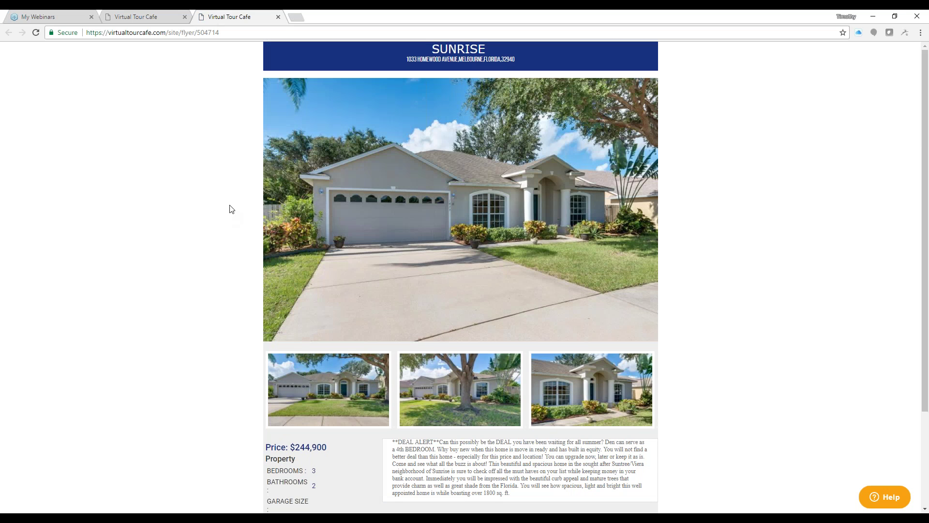
left_click(278, 18)
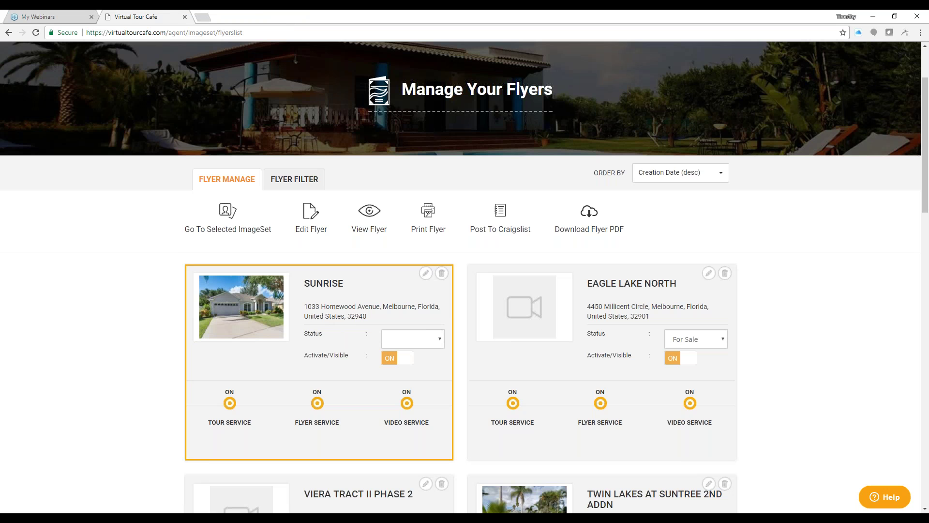
Open the Sunrise flyer for editing and move the fourth image, the front entrance, to first place
left_click(310, 214)
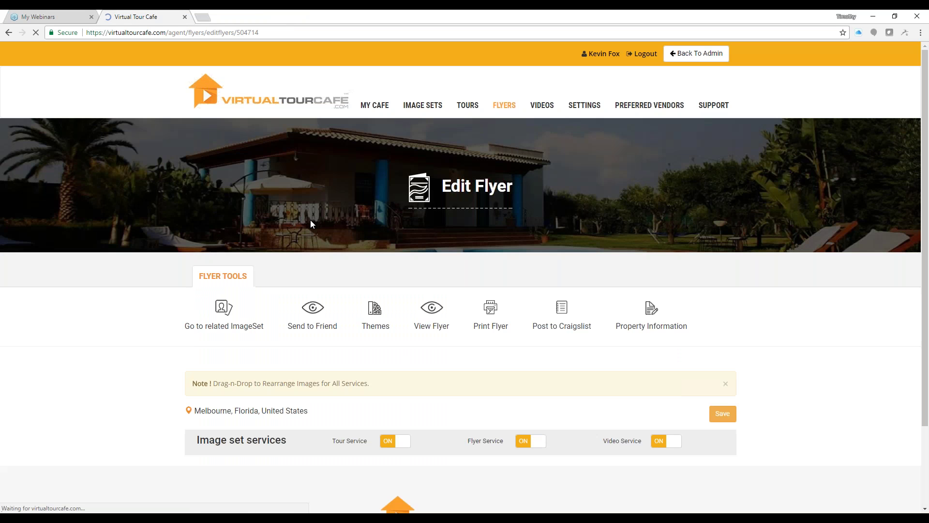
scroll(799, 288, "down", 6)
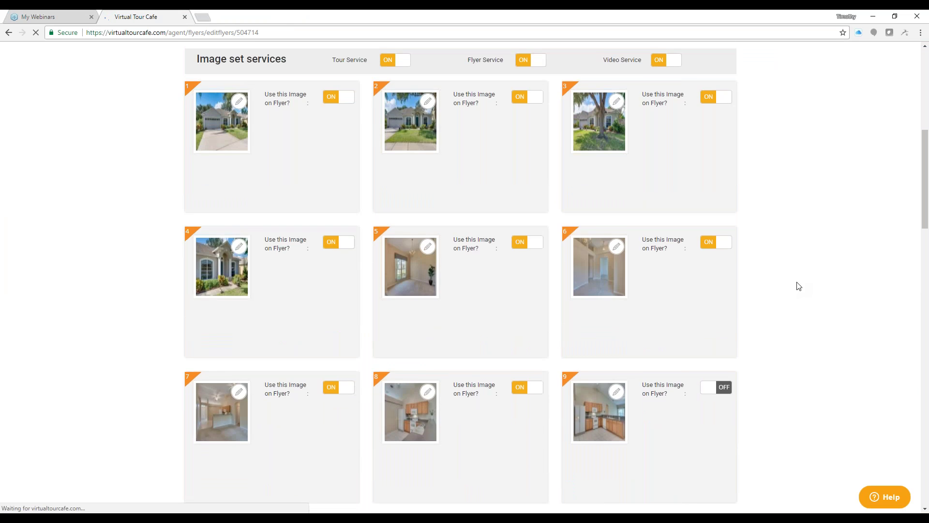
scroll(793, 286, "down", 1)
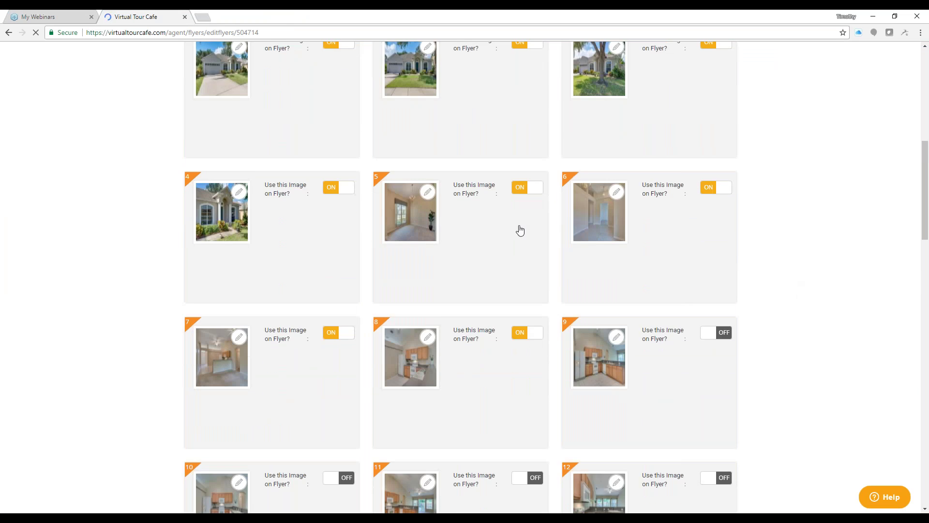
scroll(520, 230, "up", 3)
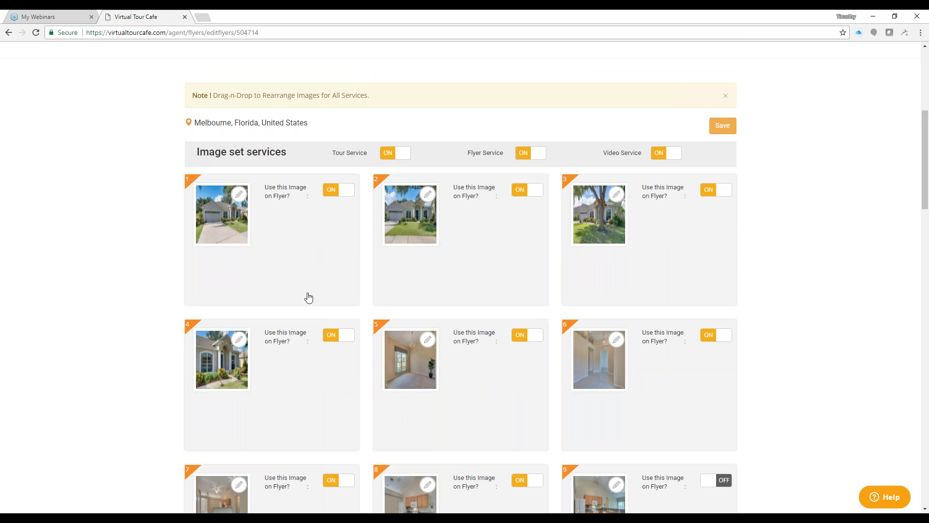
left_click_drag(286, 377, 299, 249)
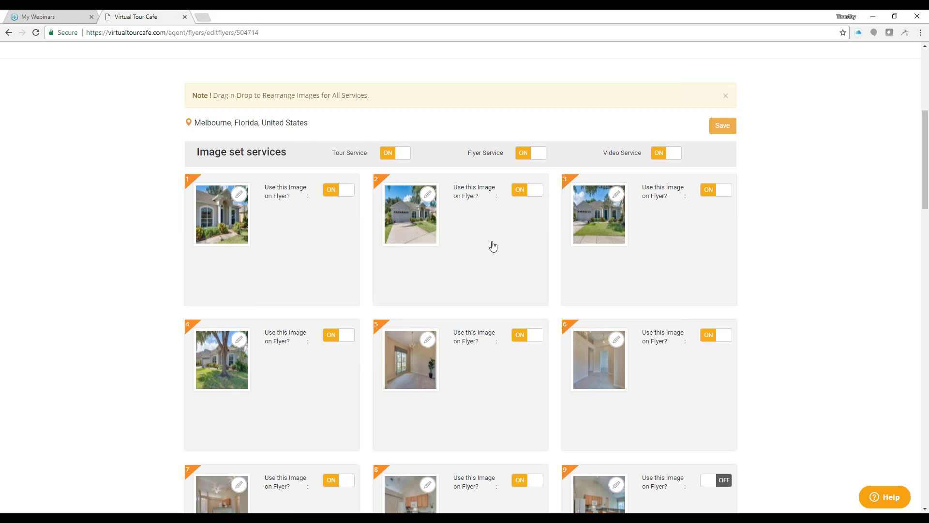
Turn off use on the flyer for images 2, 3, 4 and 5
left_click(534, 193)
left_click(723, 194)
left_click(347, 341)
left_click(535, 336)
Move the twelfth image, the kitchen, to second place and turn on its use on the flyer
scroll(555, 356, "down", 5)
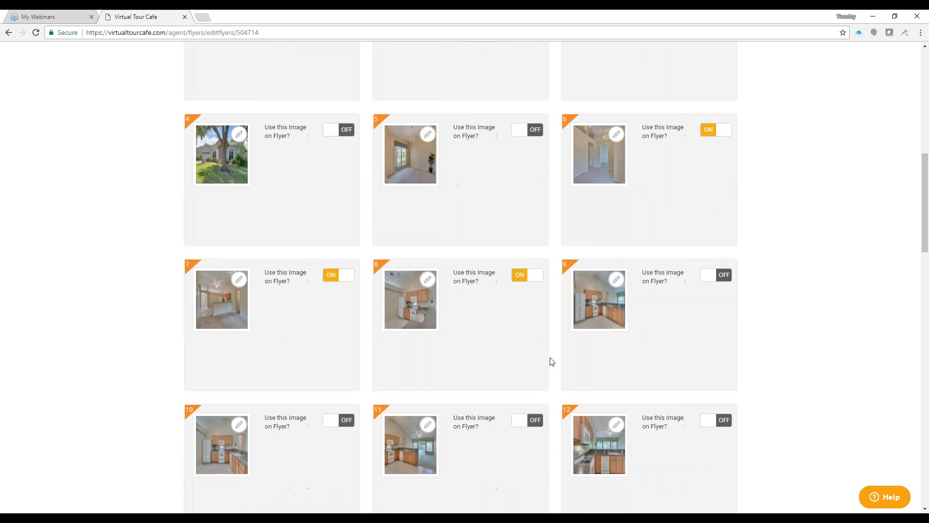
left_click_drag(658, 427, 478, 336)
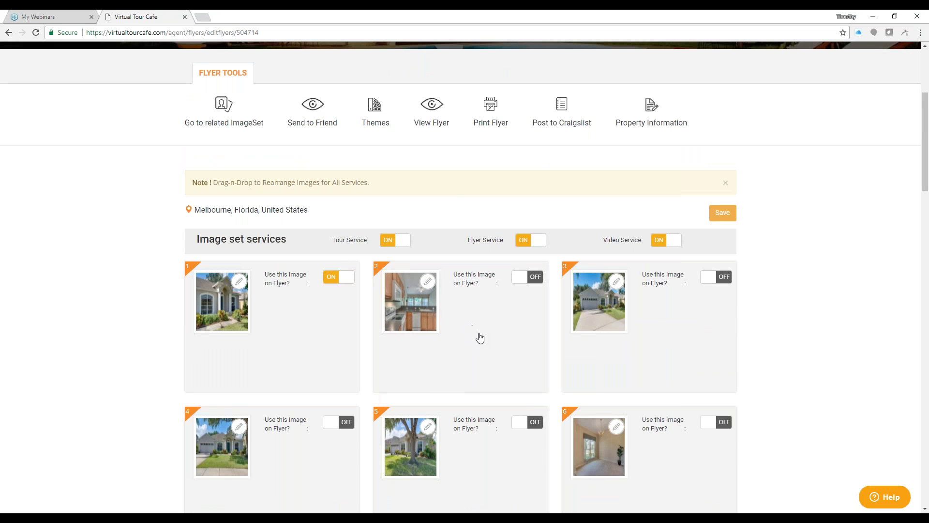
left_click(525, 316)
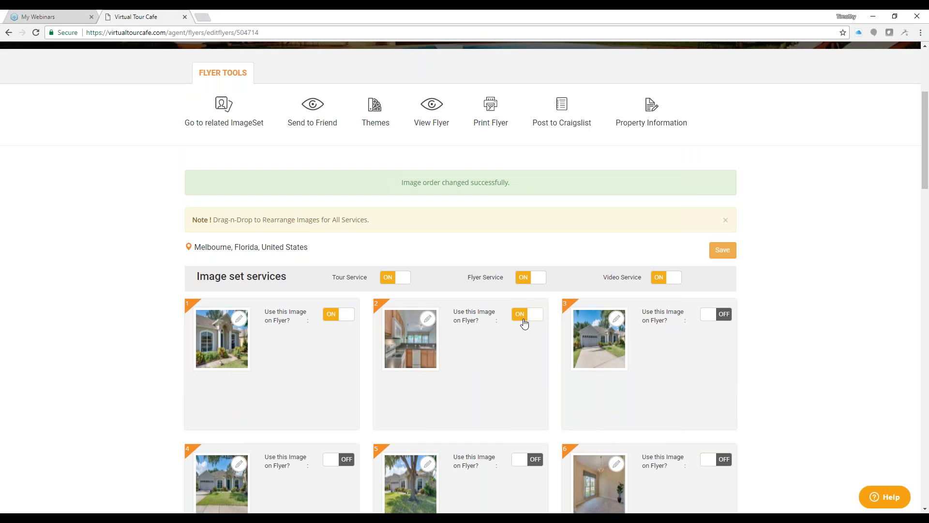
scroll(491, 370, "down", 2)
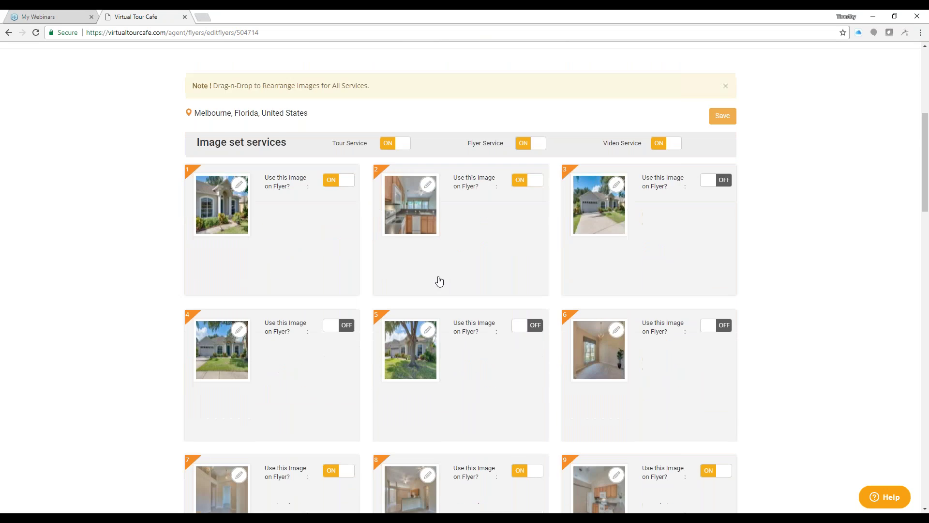
scroll(489, 264, "down", 4)
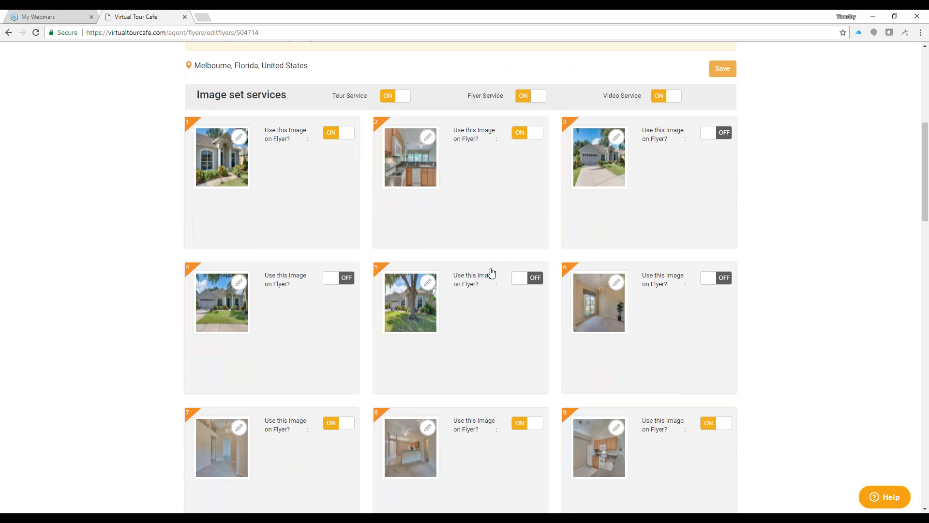
Move the screened porch image to third place and turn on its use on the flyer
scroll(496, 279, "down", 7)
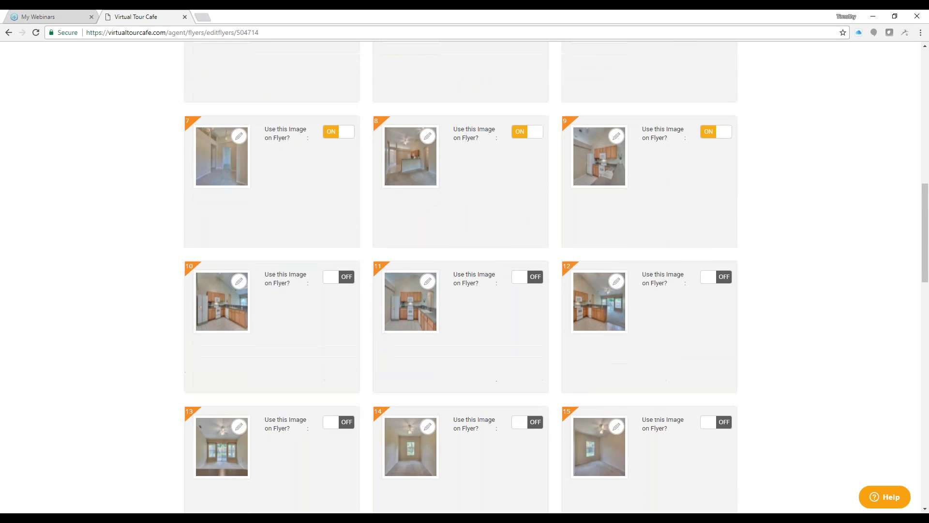
scroll(494, 288, "down", 11)
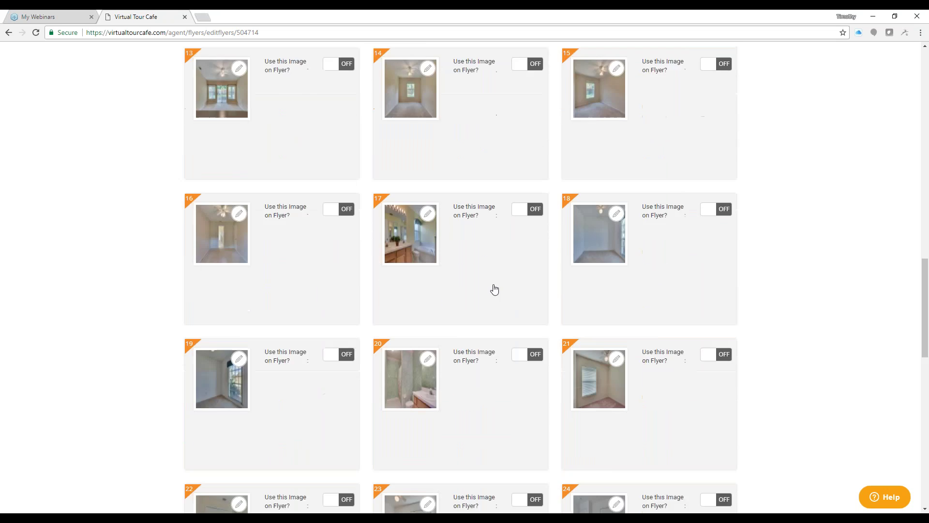
left_click_drag(668, 329, 687, 173)
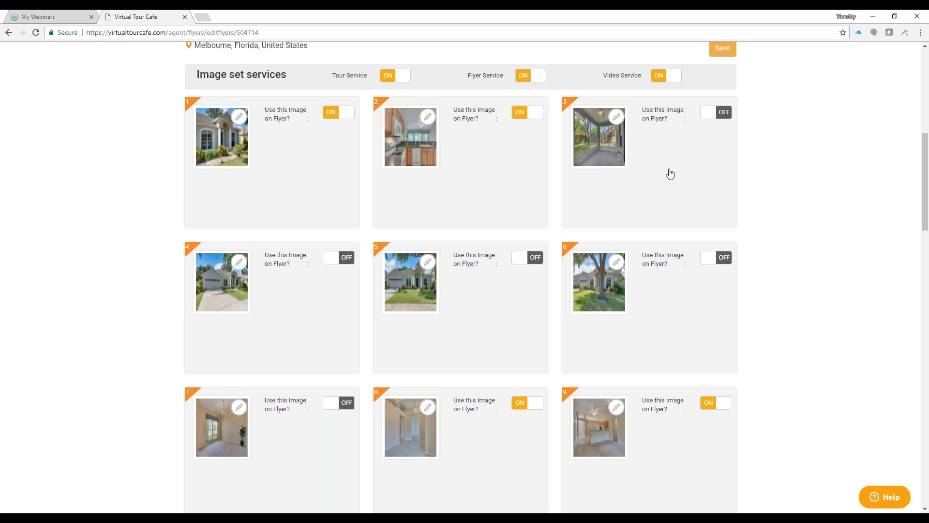
left_click(725, 115)
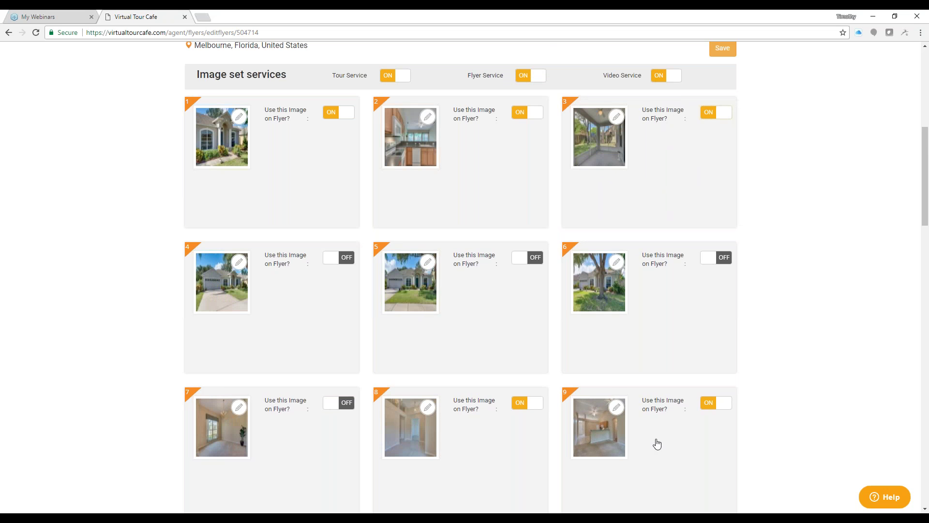
Move the ninth image, the living area facing the kitchen, to fourth place and save the flyer images
scroll(657, 444, "down", 2)
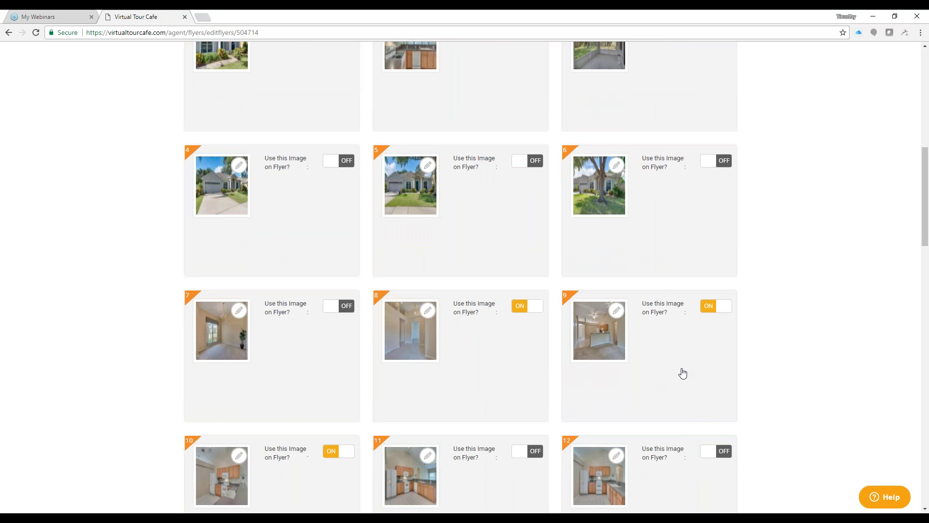
left_click_drag(664, 350, 286, 201)
scroll(437, 275, "up", 2)
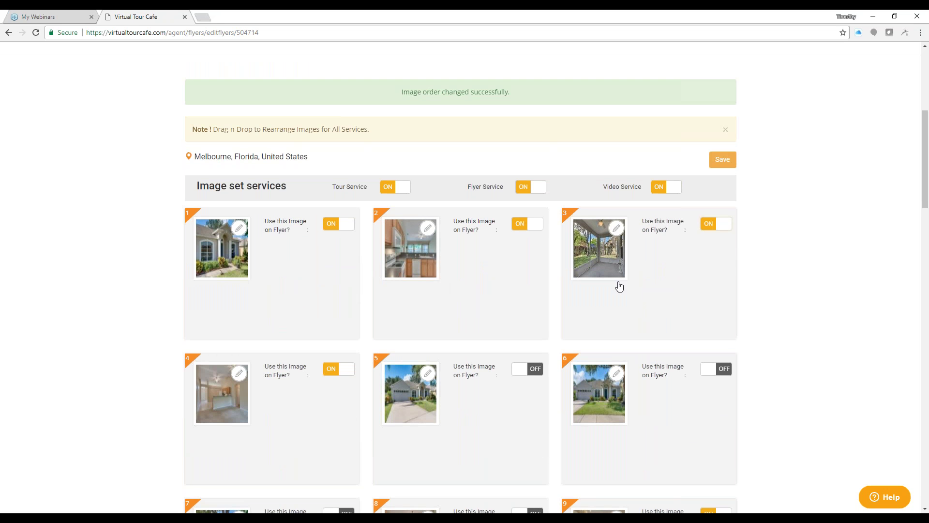
left_click(727, 161)
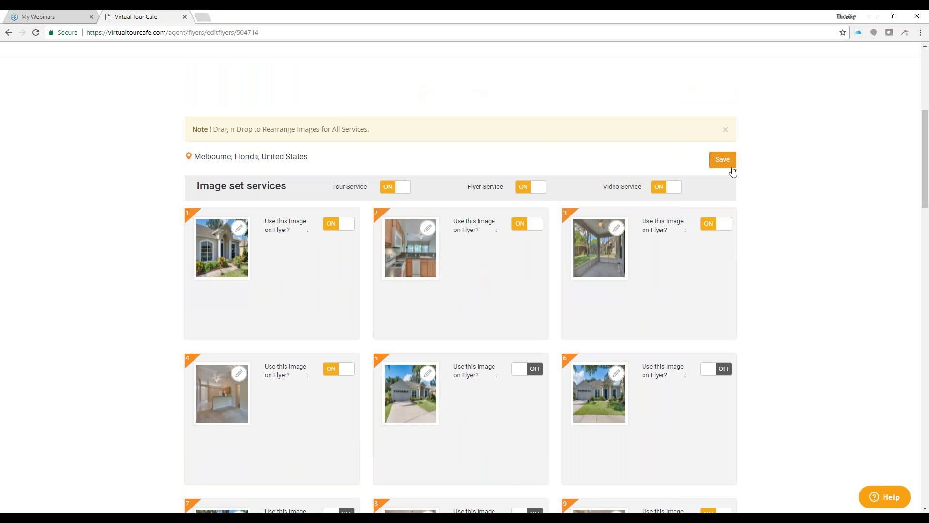
Preview the Sunrise flyer with its rearranged images and close the preview
scroll(746, 222, "up", 3)
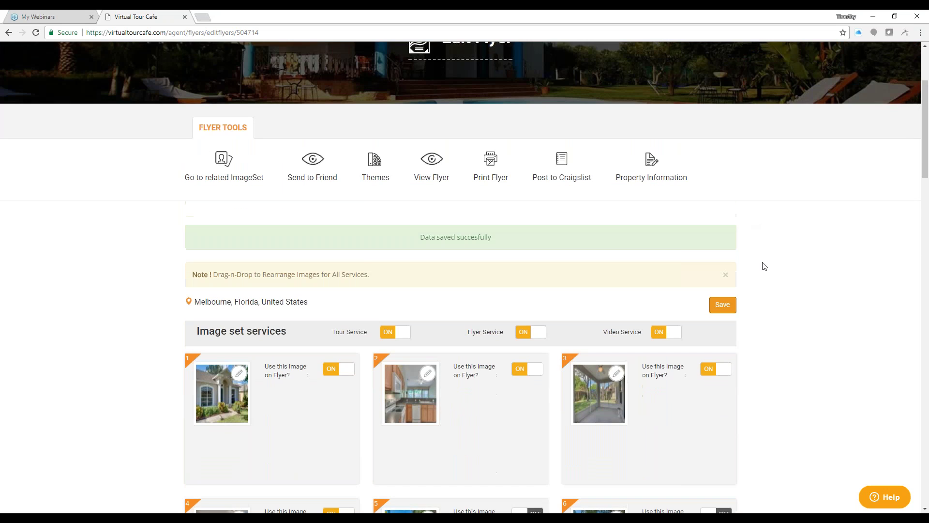
scroll(715, 273, "up", 3)
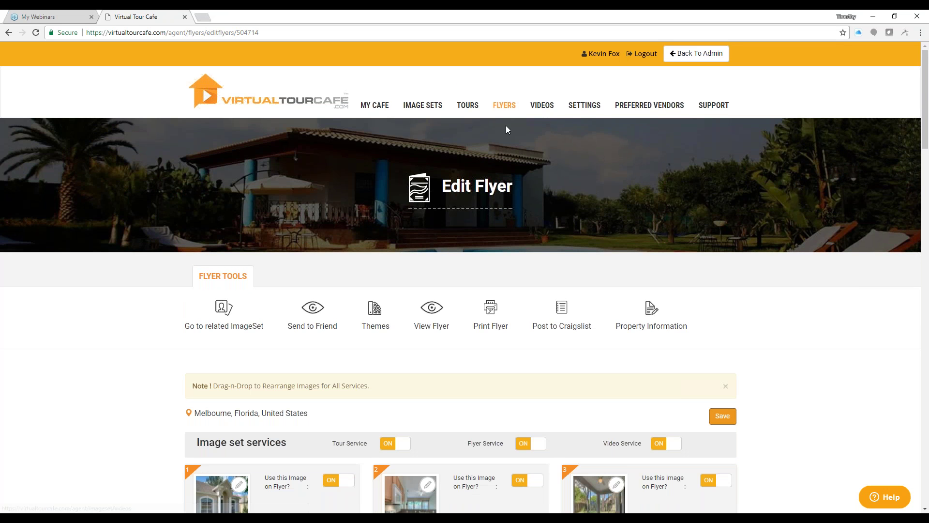
scroll(758, 334, "down", 2)
scroll(765, 361, "down", 2)
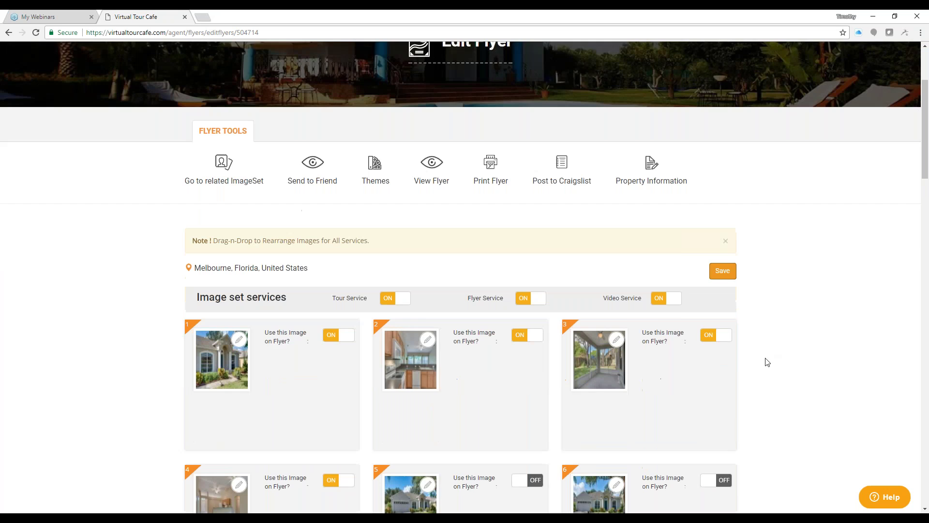
scroll(336, 351, "up", 1)
scroll(337, 350, "up", 2)
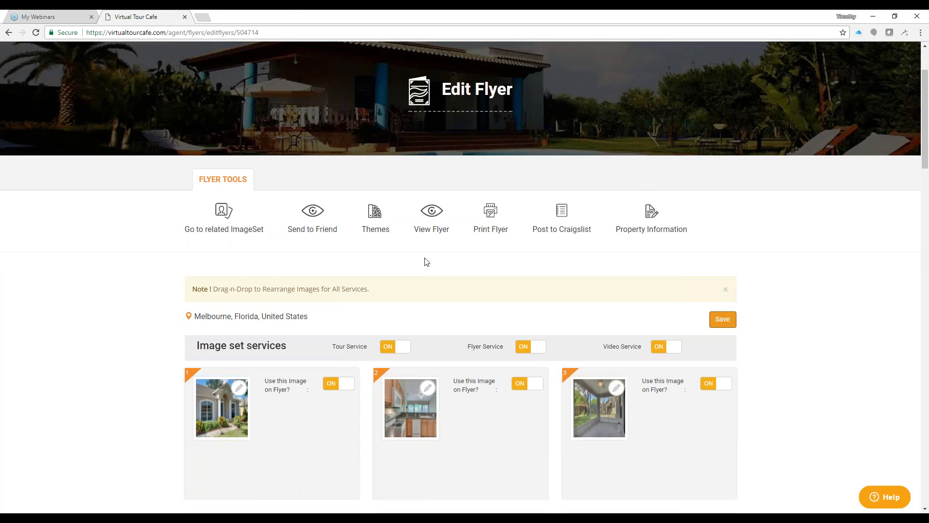
left_click(431, 213)
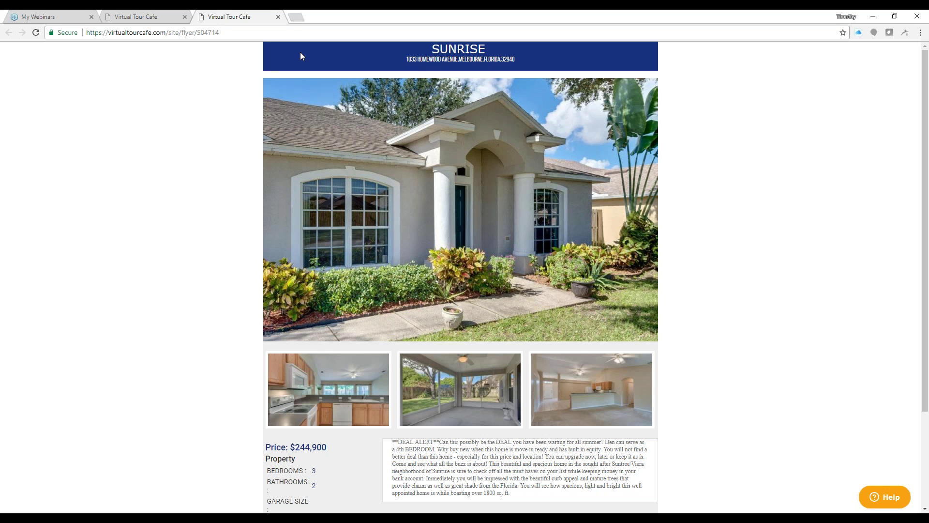
left_click(279, 17)
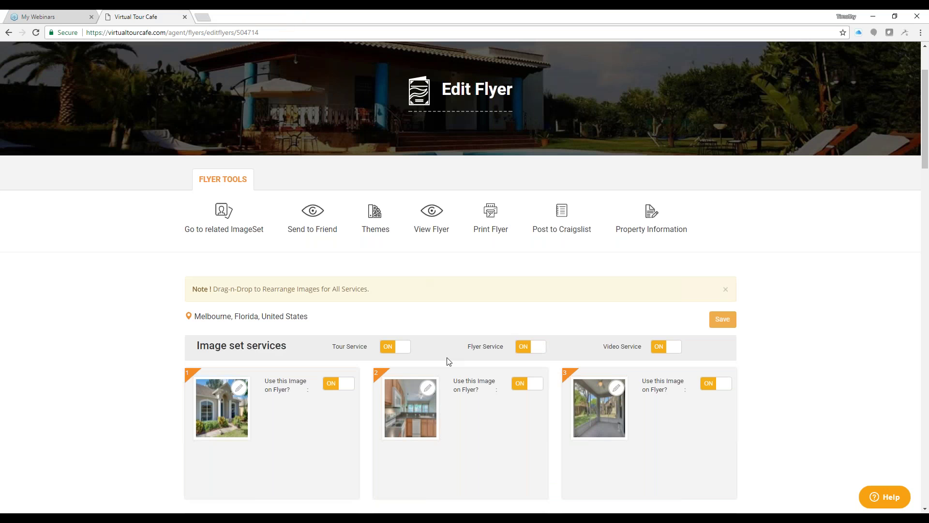
Turn on use on the flyer for images 5 and 6 and save the changes
scroll(464, 375, "down", 3)
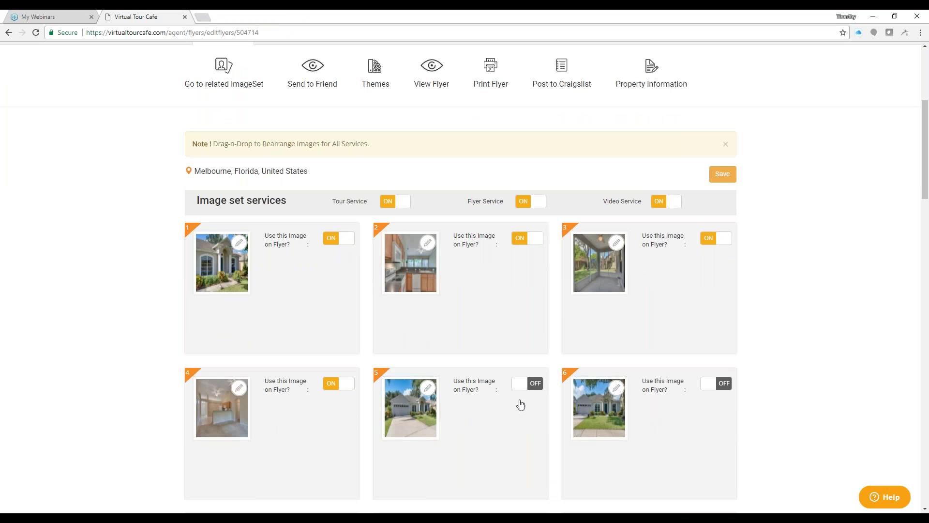
left_click(530, 383)
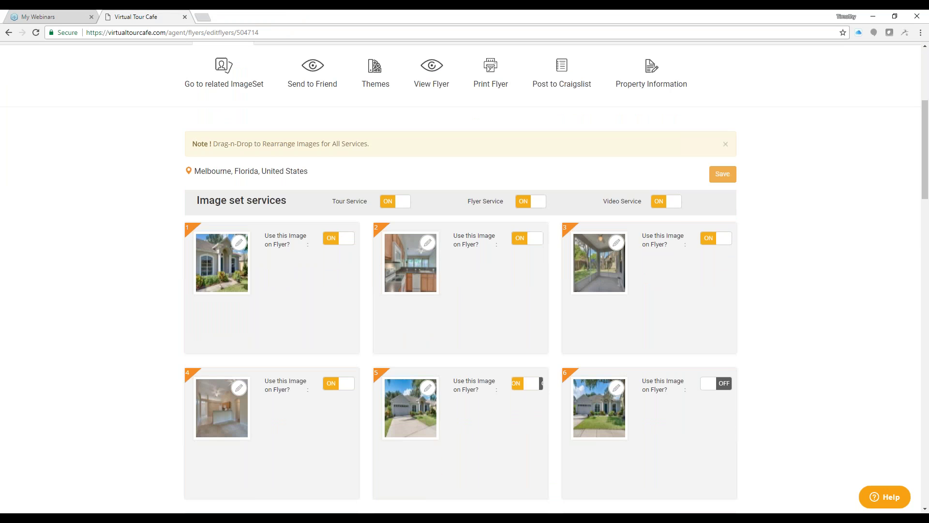
left_click(722, 388)
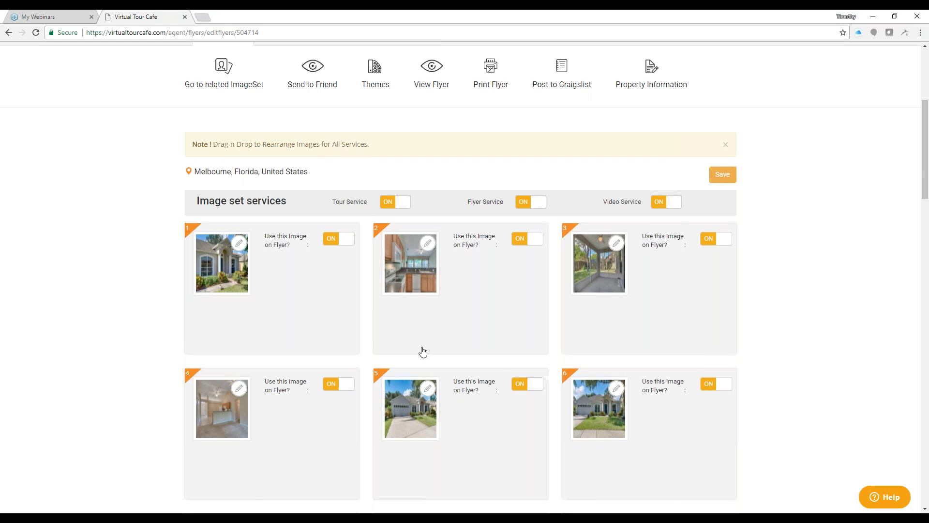
scroll(424, 351, "up", 2)
left_click(723, 272)
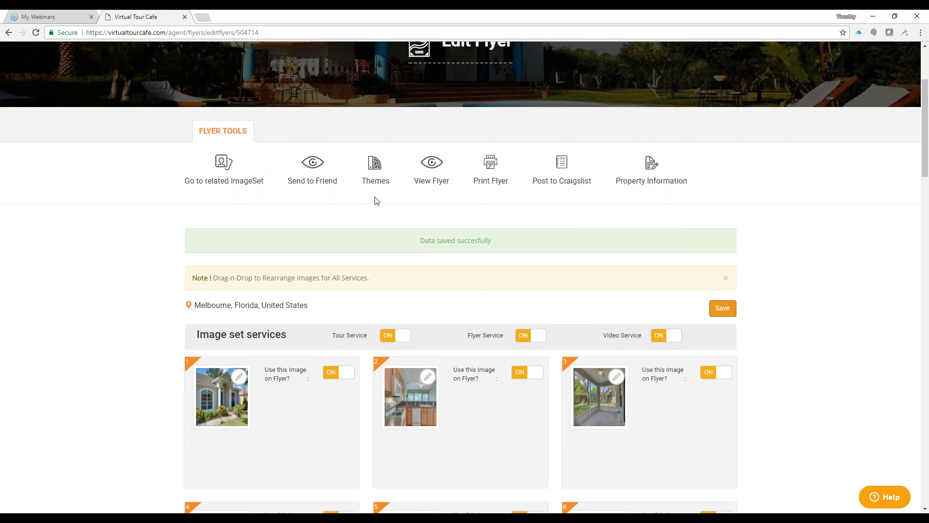
Open the flyer's theme settings, select the flyer 02 theme, and save it
left_click(373, 167)
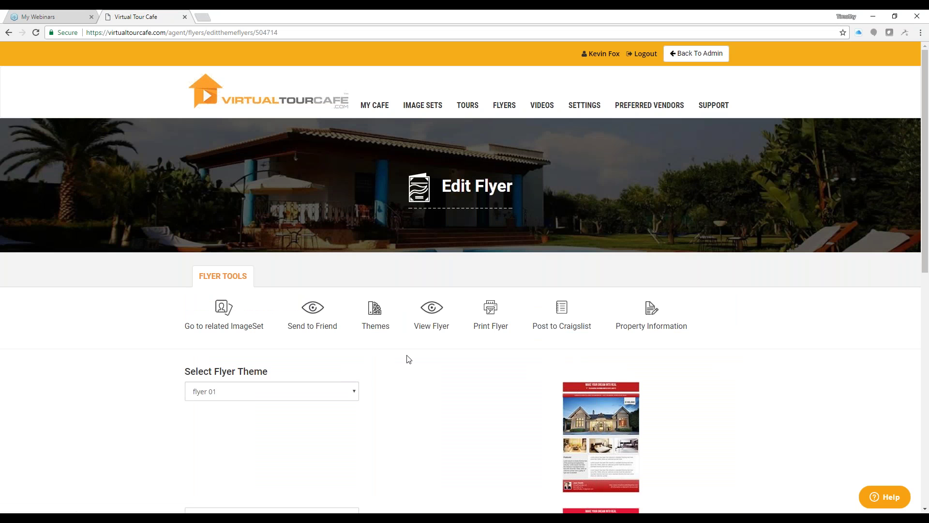
scroll(406, 358, "down", 3)
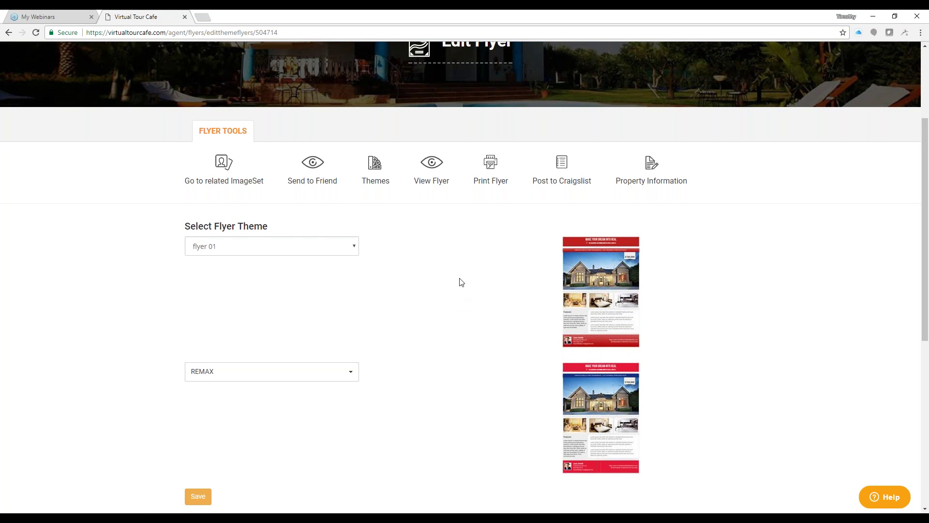
left_click(356, 249)
left_click(280, 310)
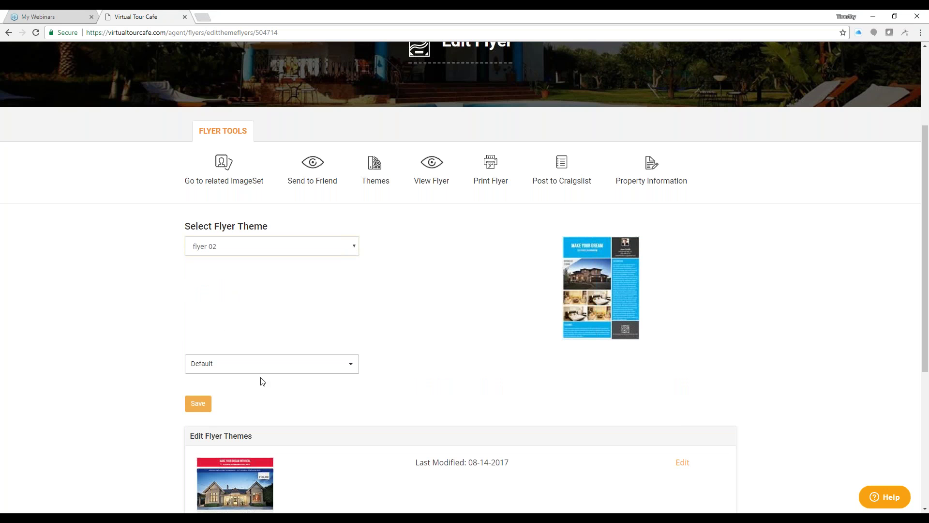
left_click(198, 403)
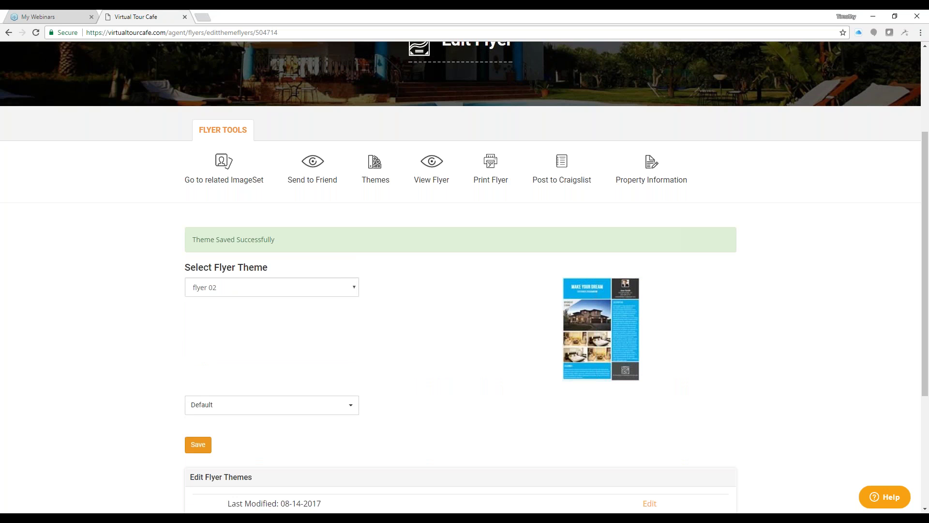
Preview the Sunrise flyer in the flyer 02 theme, look through the page, and close the preview
scroll(383, 275, "down", 2)
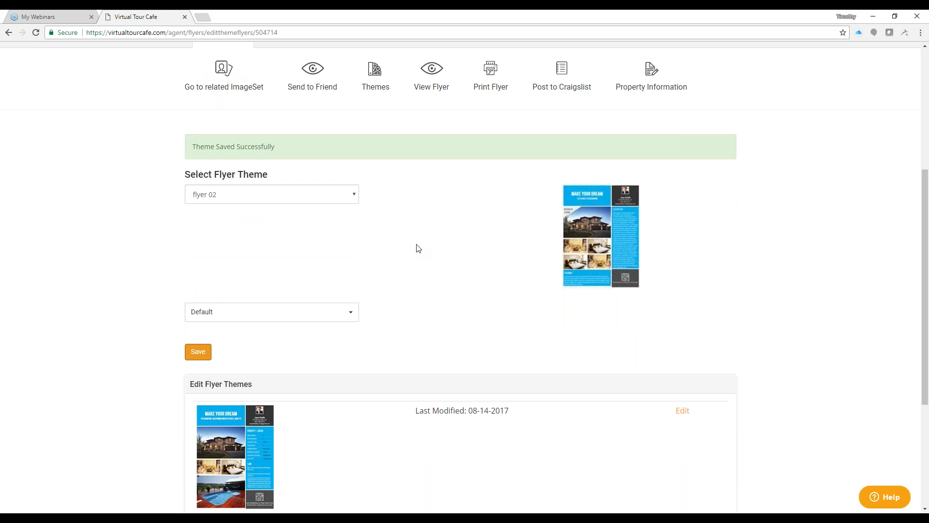
scroll(418, 248, "up", 2)
left_click(430, 174)
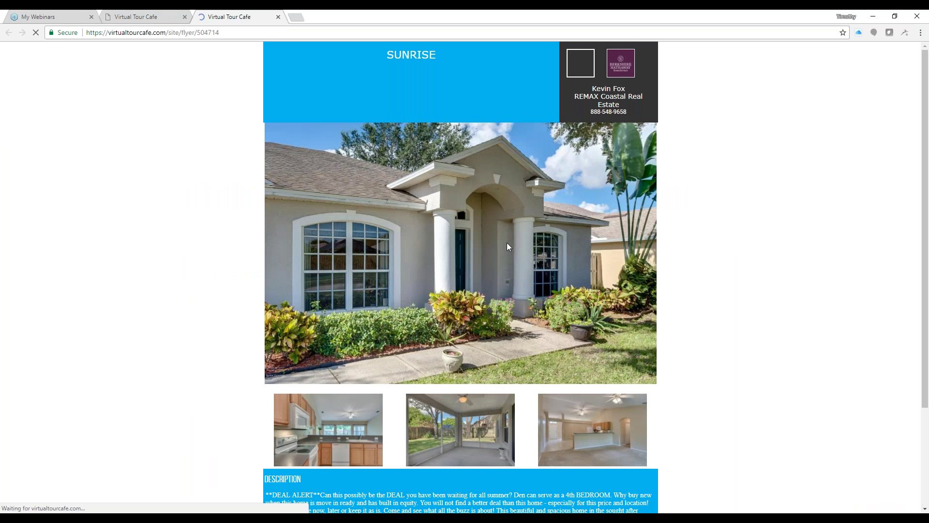
scroll(730, 231, "down", 3)
scroll(725, 241, "up", 1)
scroll(724, 242, "up", 3)
left_click(279, 18)
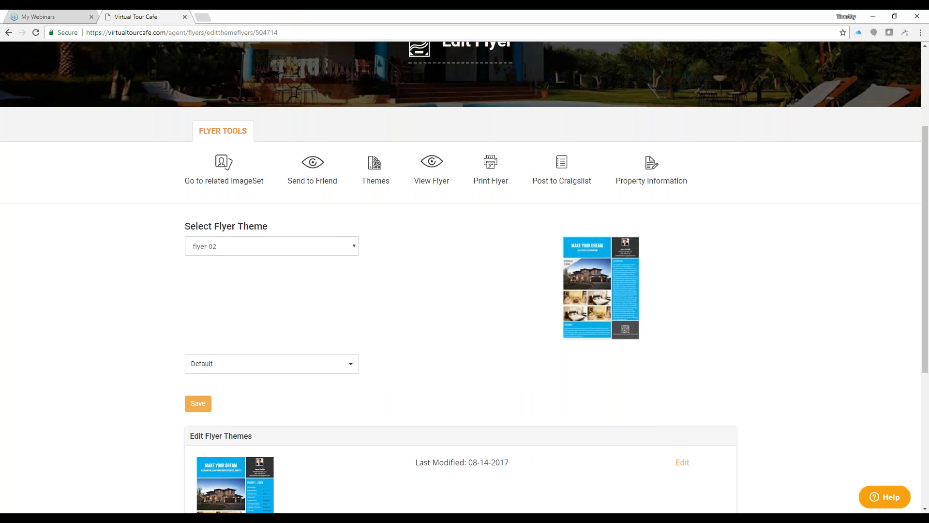
Change the flyer theme to flyer 03 and save it
left_click(355, 246)
left_click(253, 319)
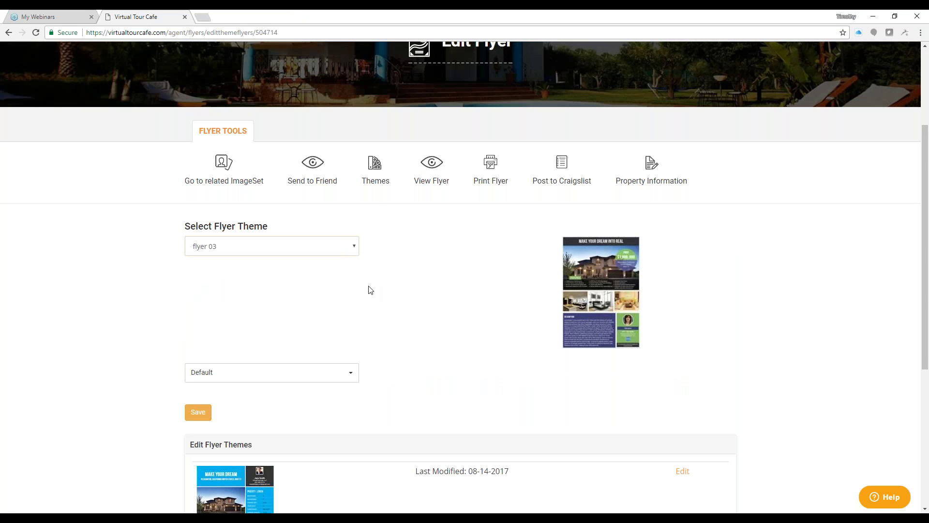
left_click(197, 414)
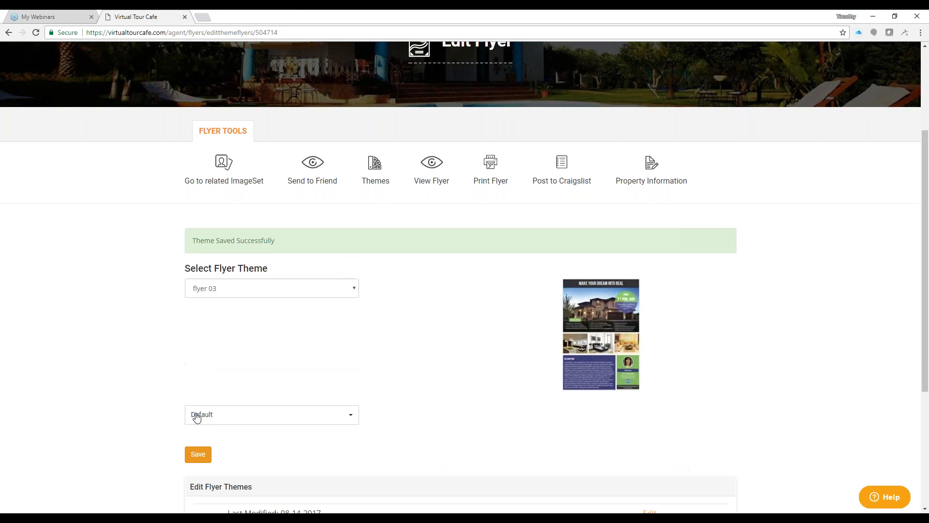
Preview the Sunrise flyer in the flyer 03 theme, look through the page, and close the preview
scroll(197, 415, "down", 2)
left_click(432, 68)
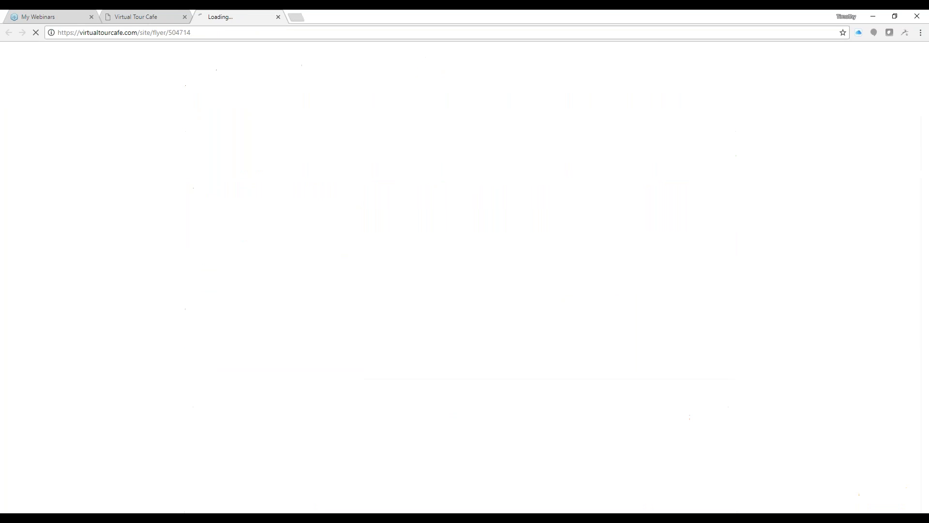
scroll(713, 195, "down", 1)
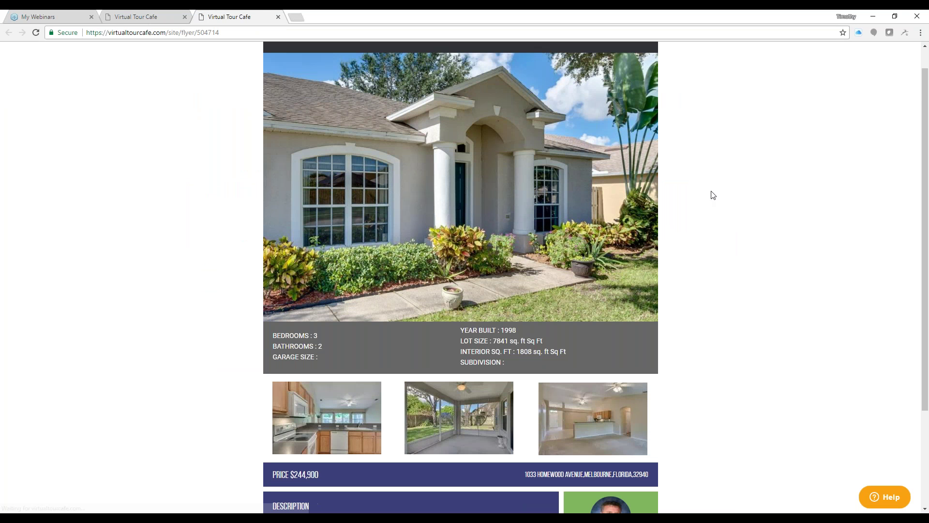
scroll(712, 198, "down", 3)
scroll(710, 203, "up", 1)
scroll(710, 203, "up", 2)
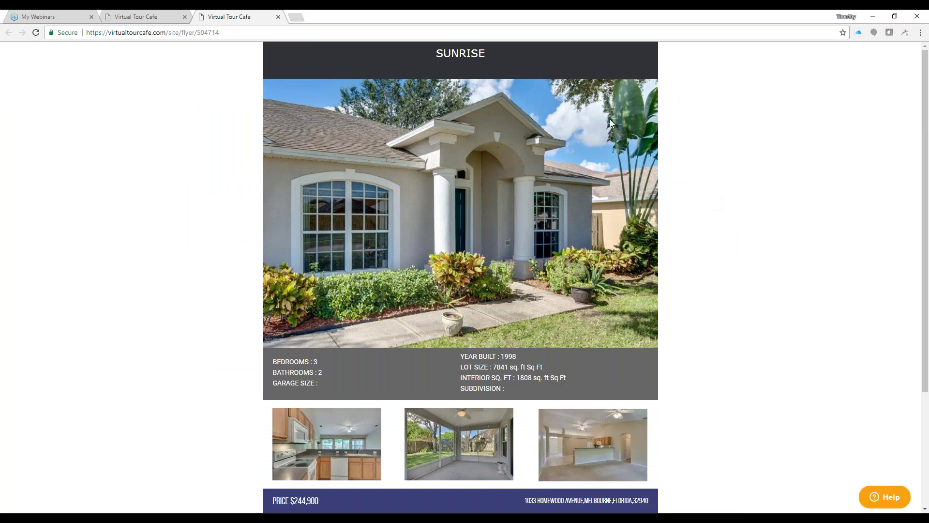
left_click(279, 18)
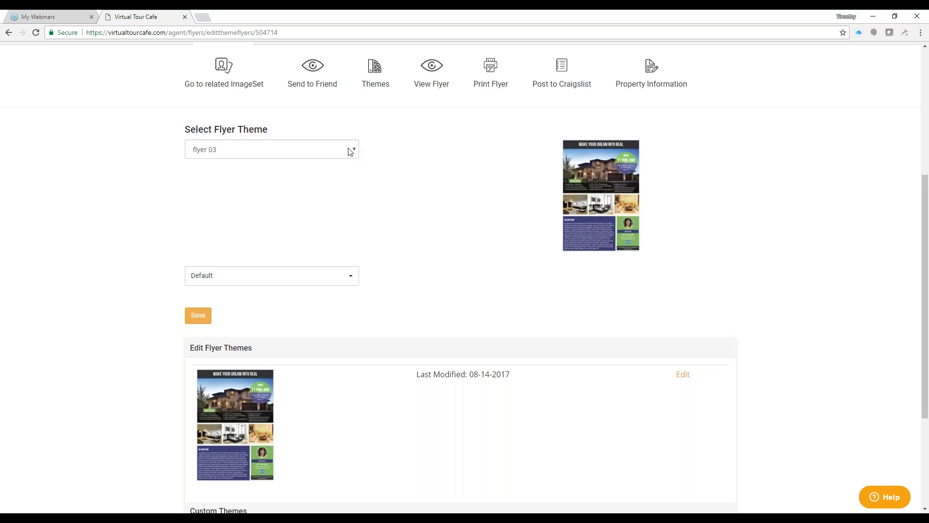
Open the flyer 03 theme listed under Edit Flyer Themes for customizing in the Flyer Designer
scroll(454, 153, "up", 5)
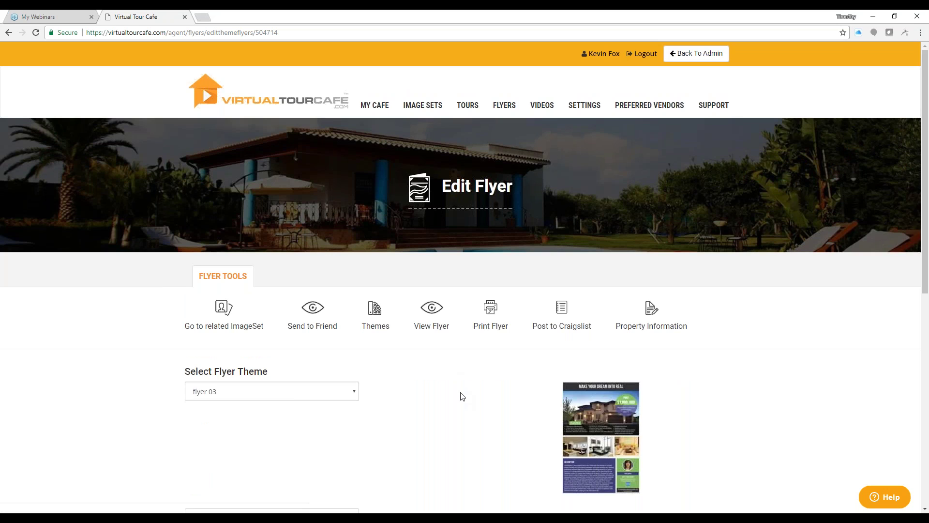
scroll(461, 395, "down", 1)
scroll(462, 396, "down", 2)
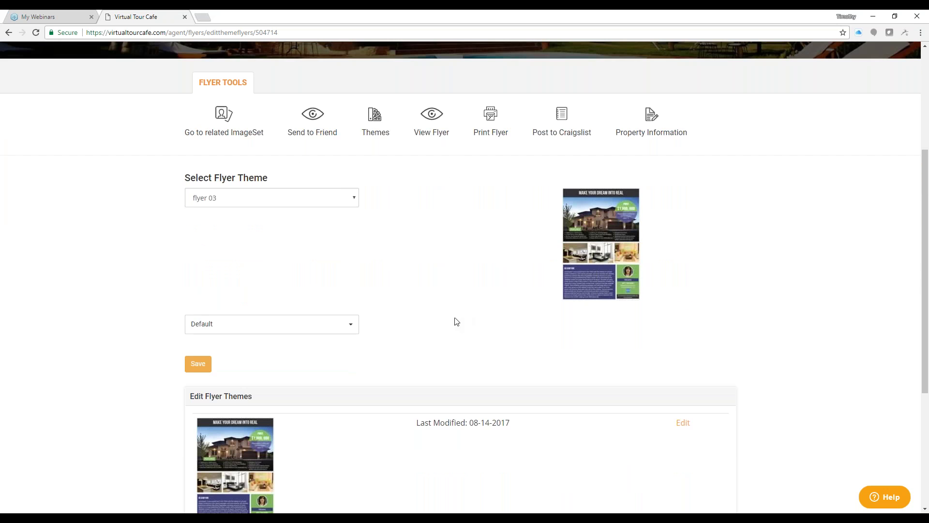
scroll(446, 312, "down", 1)
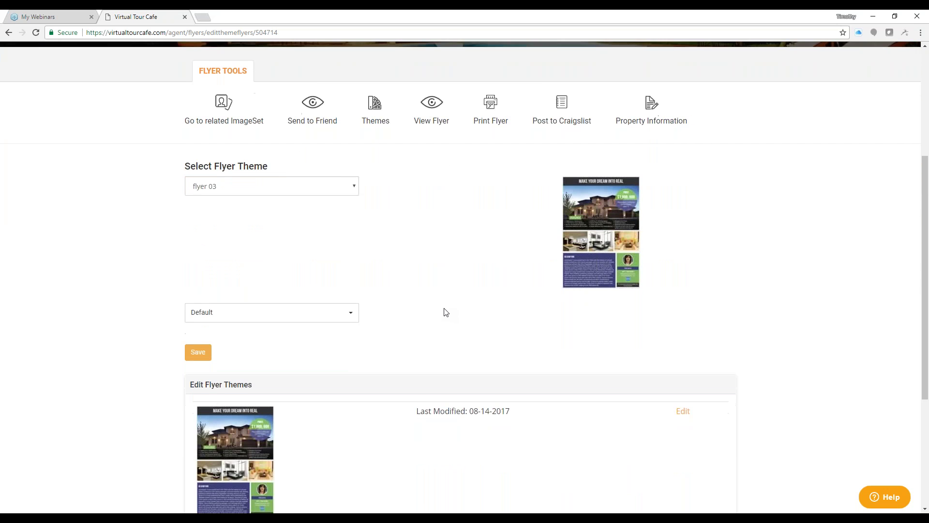
scroll(446, 311, "down", 3)
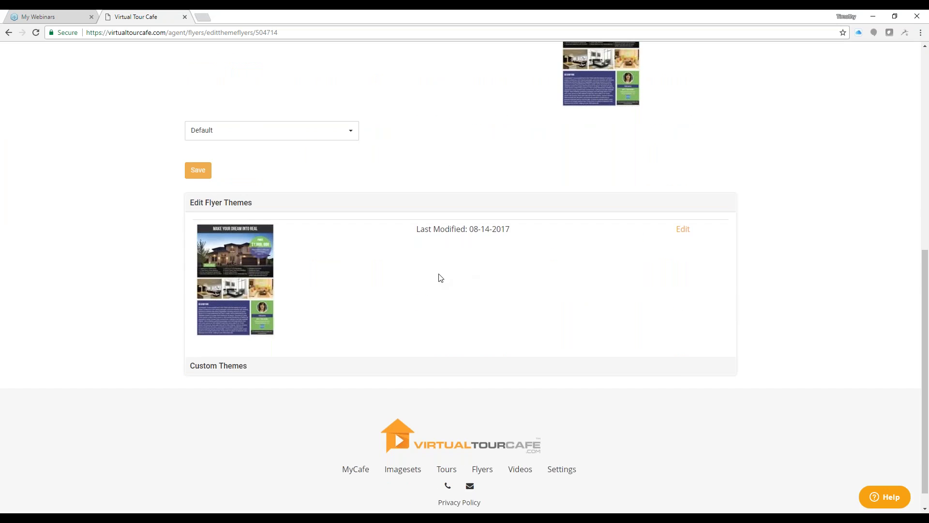
left_click(683, 231)
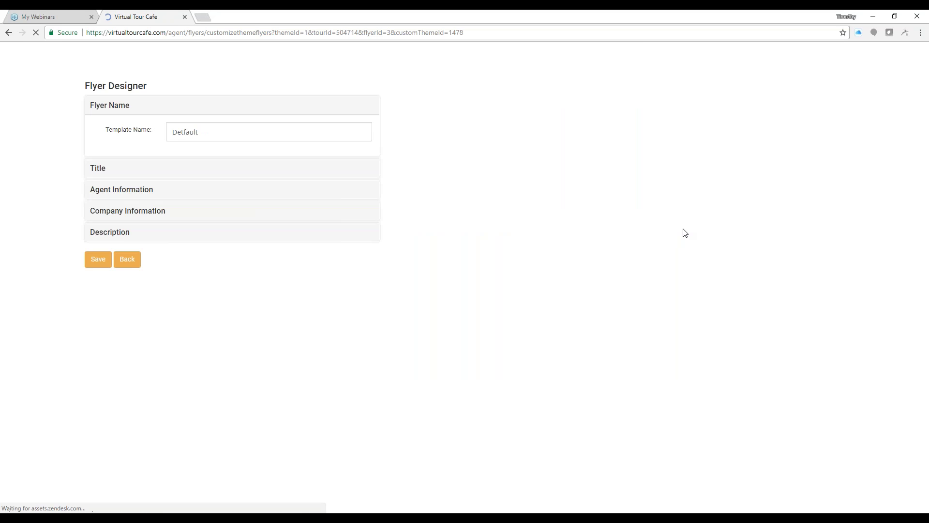
Look through the Title, Agent Information, Company Information and Description settings in the Flyer Designer, and return to Edit Flyer without saving
left_click(96, 168)
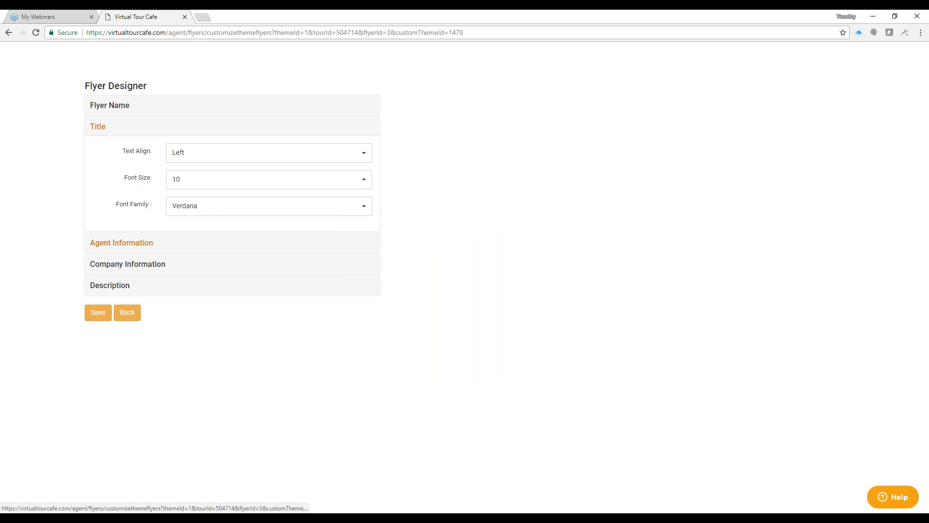
left_click(98, 245)
left_click(129, 266)
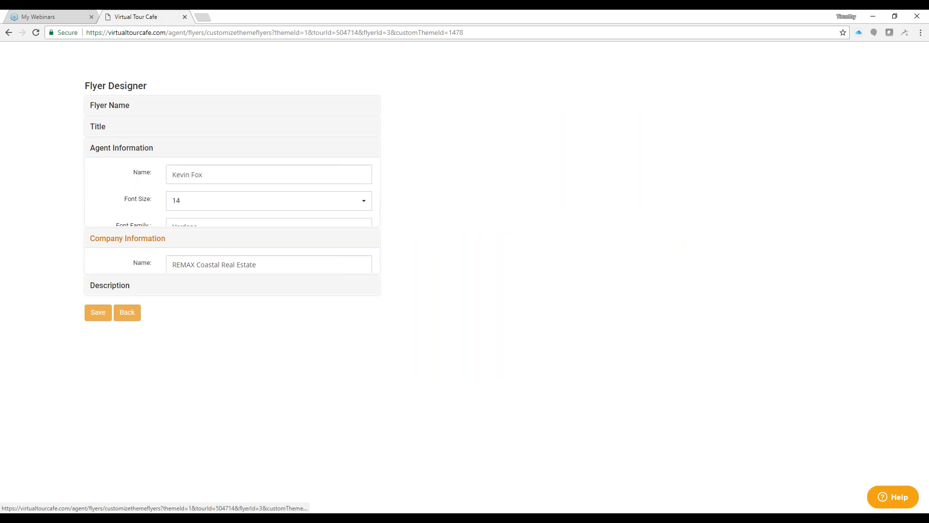
left_click(123, 286)
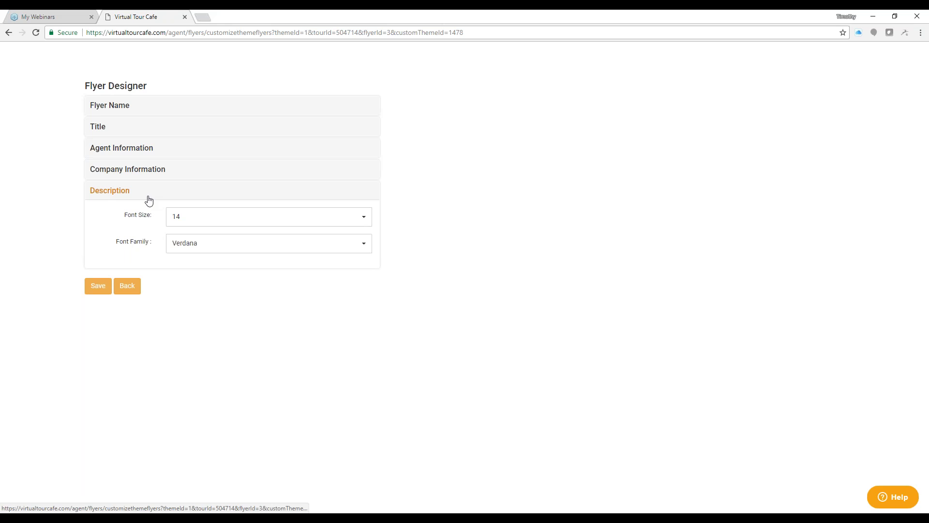
left_click(127, 286)
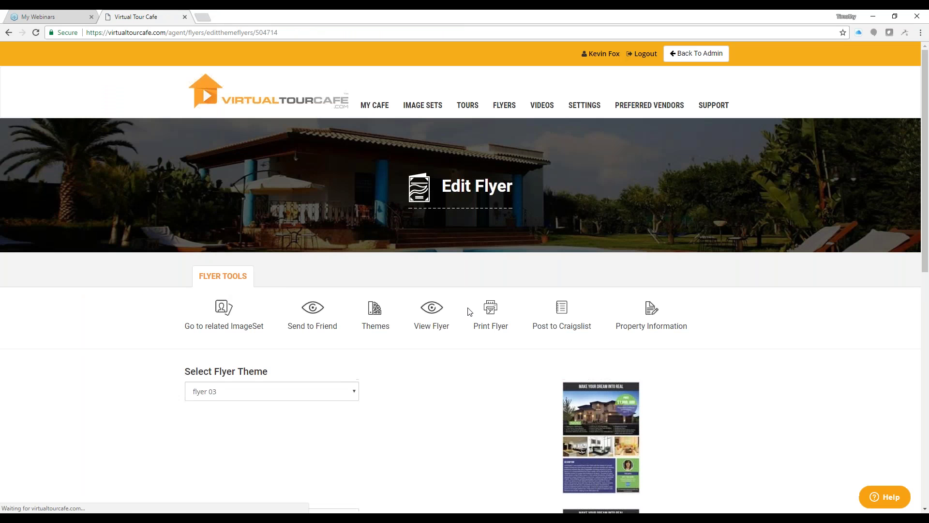
Look over the flyer theme selections on the Edit Flyer page and go to the My Cafe dashboard
scroll(461, 380, "down", 8)
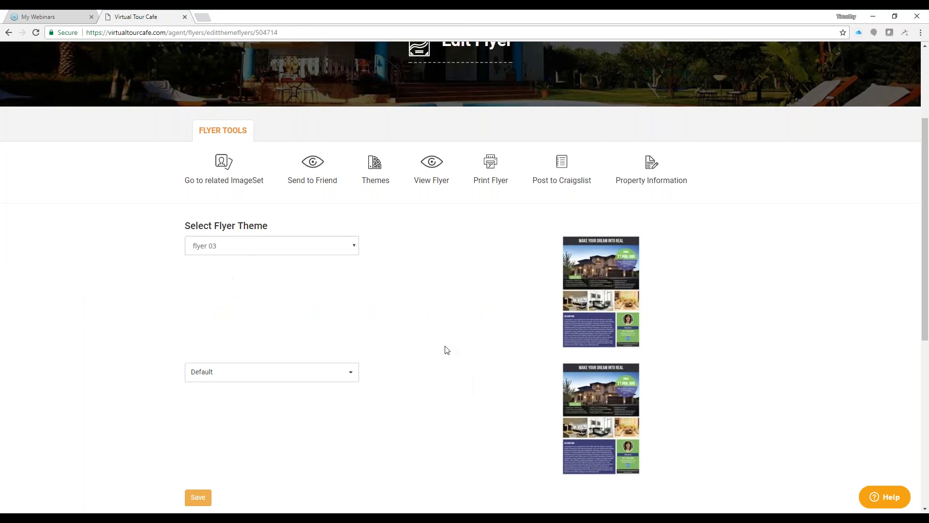
scroll(450, 194, "up", 3)
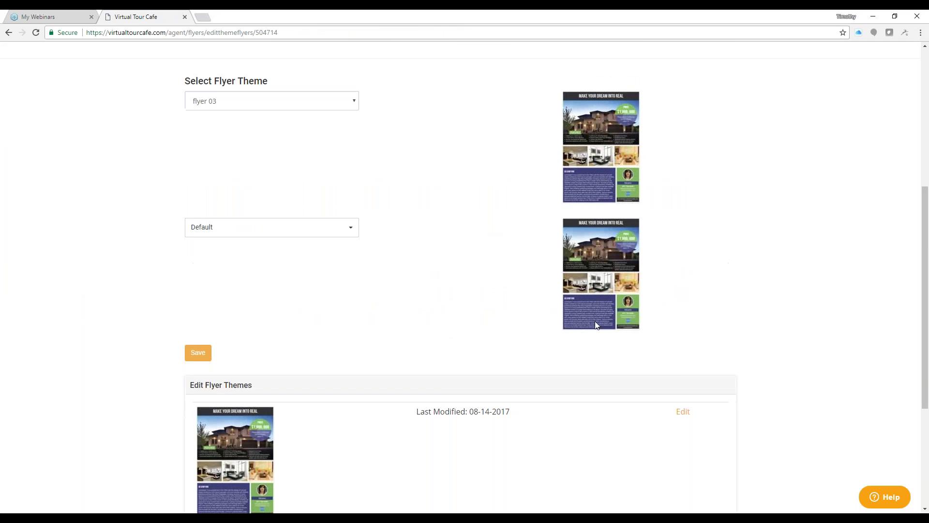
scroll(440, 200, "up", 3)
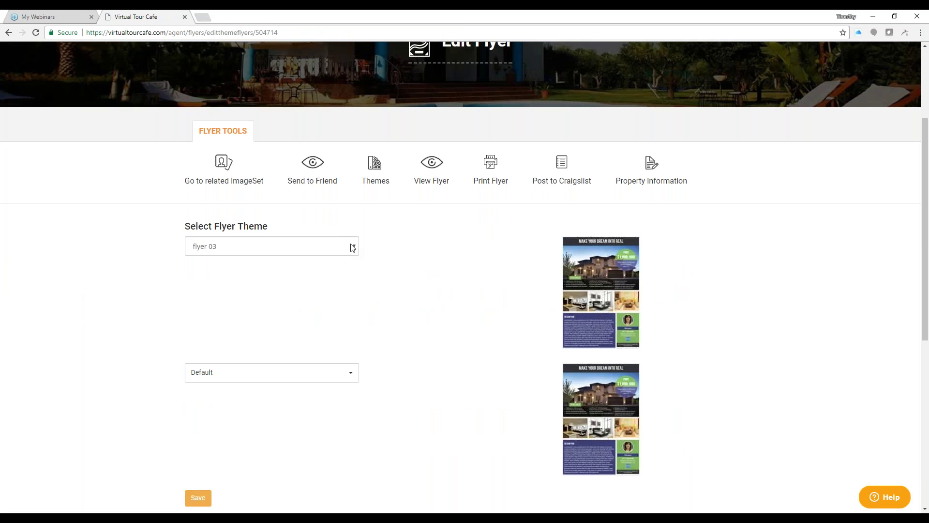
scroll(468, 266, "up", 1)
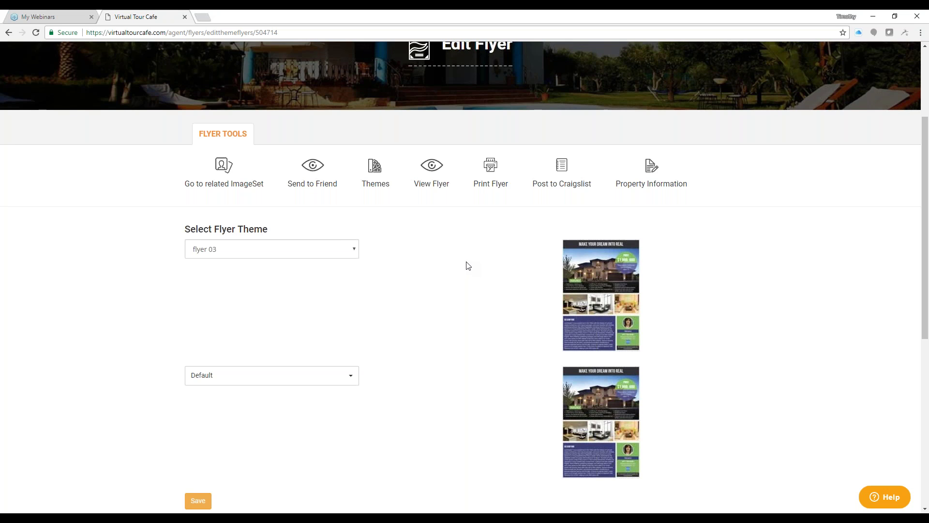
scroll(468, 266, "up", 3)
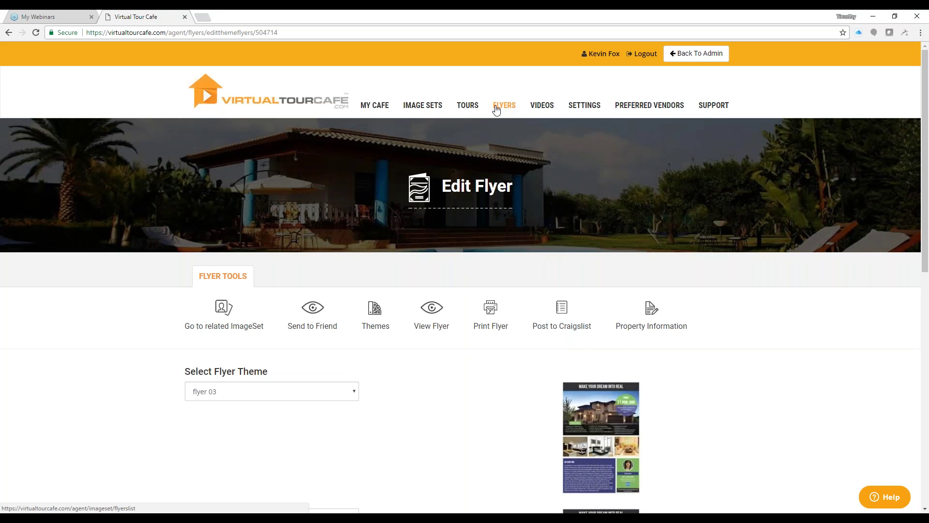
left_click(383, 108)
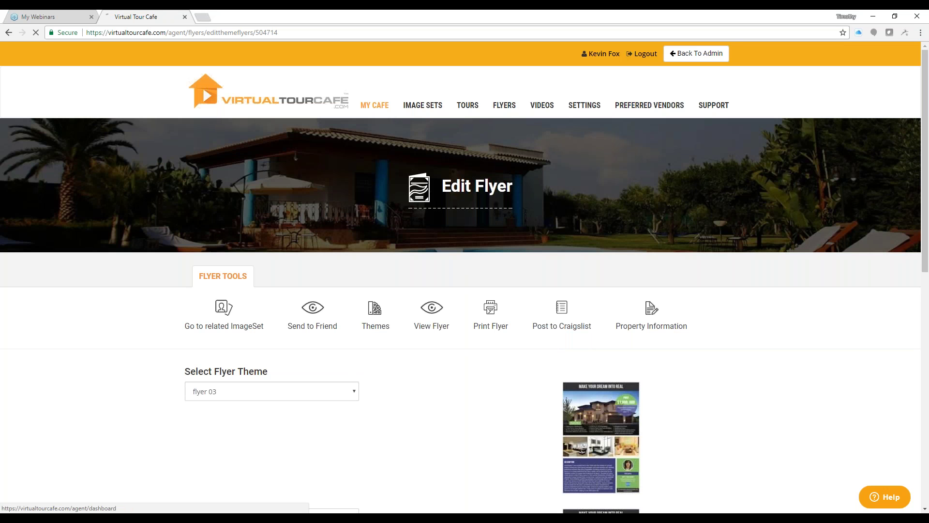